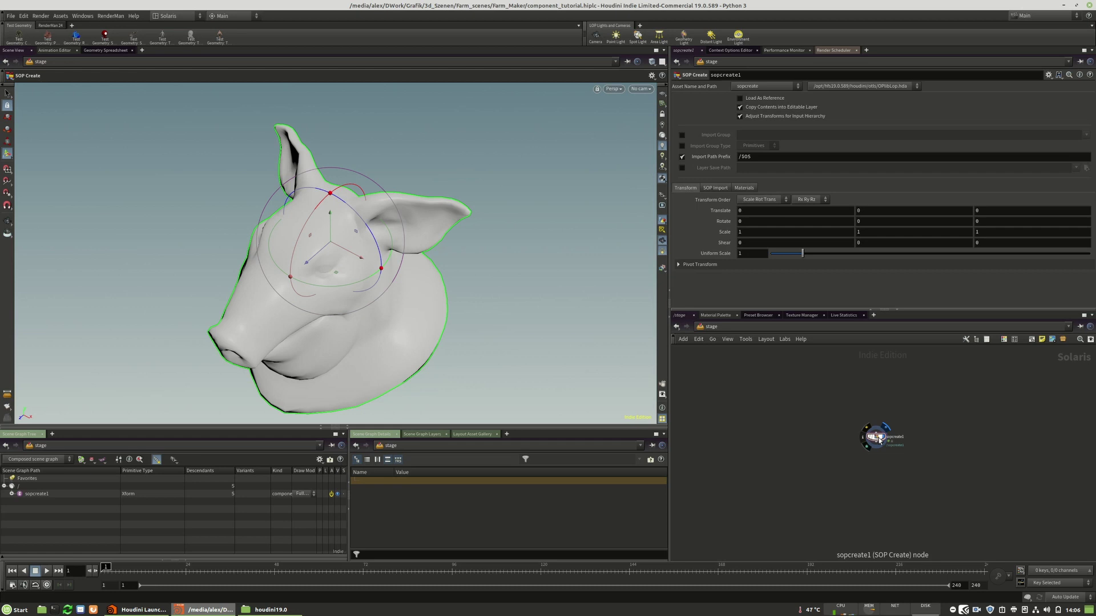
{"action": "scroll", "coordinate": [873, 449], "scroll_direction": "up", "scroll_amount": 4}
{"action": "scroll", "coordinate": [871, 450], "scroll_direction": "down", "scroll_amount": 3}
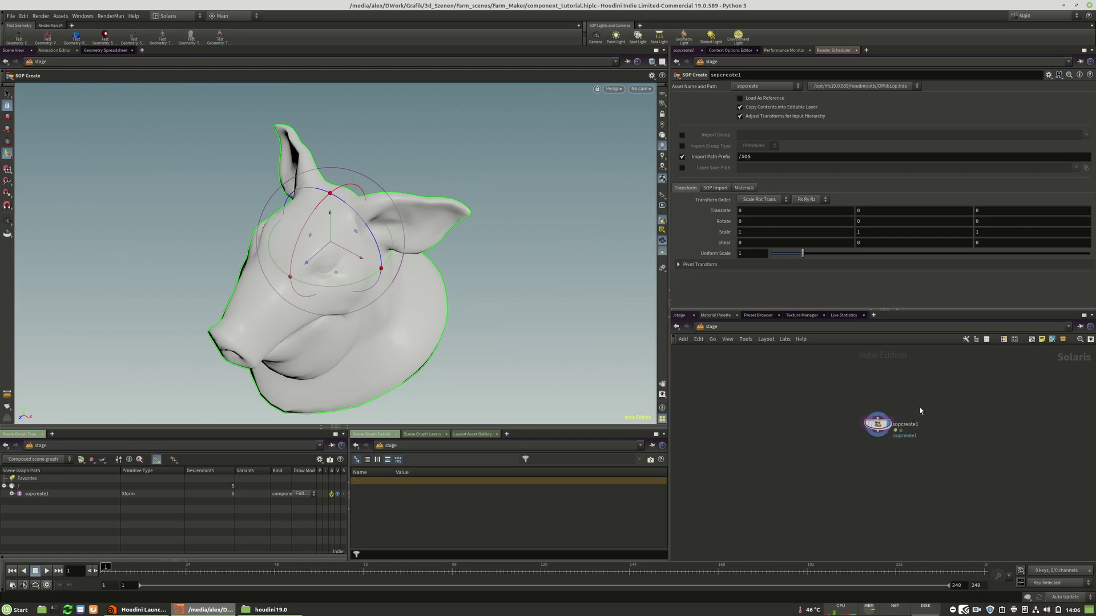
{"action": "mouse_move", "coordinate": [878, 426]}
{"action": "left_mouse_down"}
{"action": "mouse_move", "coordinate": [878, 394]}
{"action": "mouse_move", "coordinate": [875, 412]}
{"action": "left_mouse_up"}
{"action": "mouse_move", "coordinate": [866, 414]}
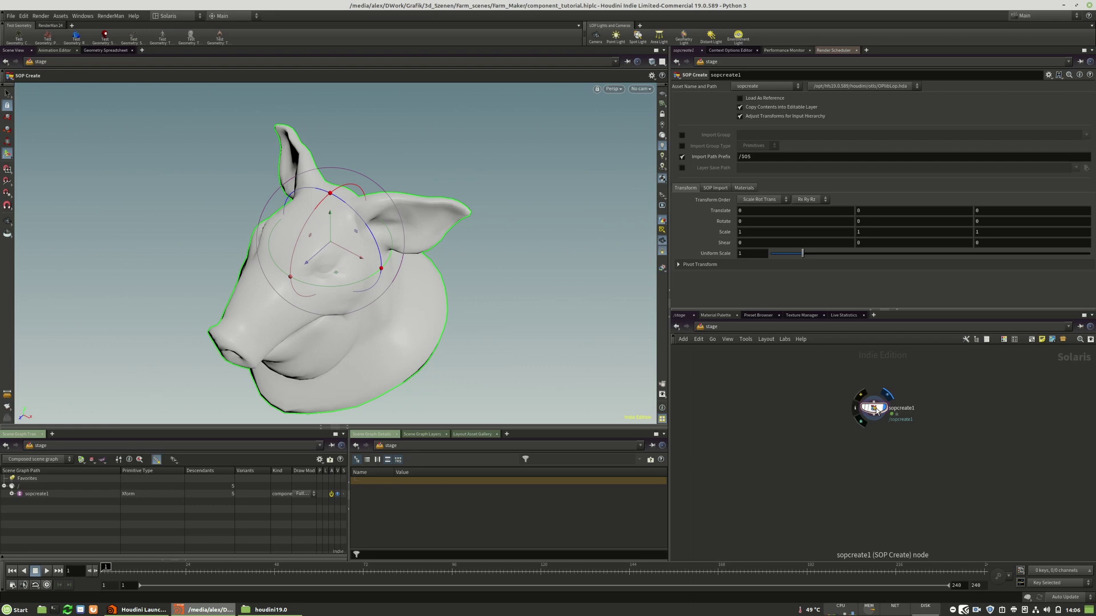
{"action": "left_click_drag", "start_coordinate": [877, 415], "coordinate": [869, 398]}
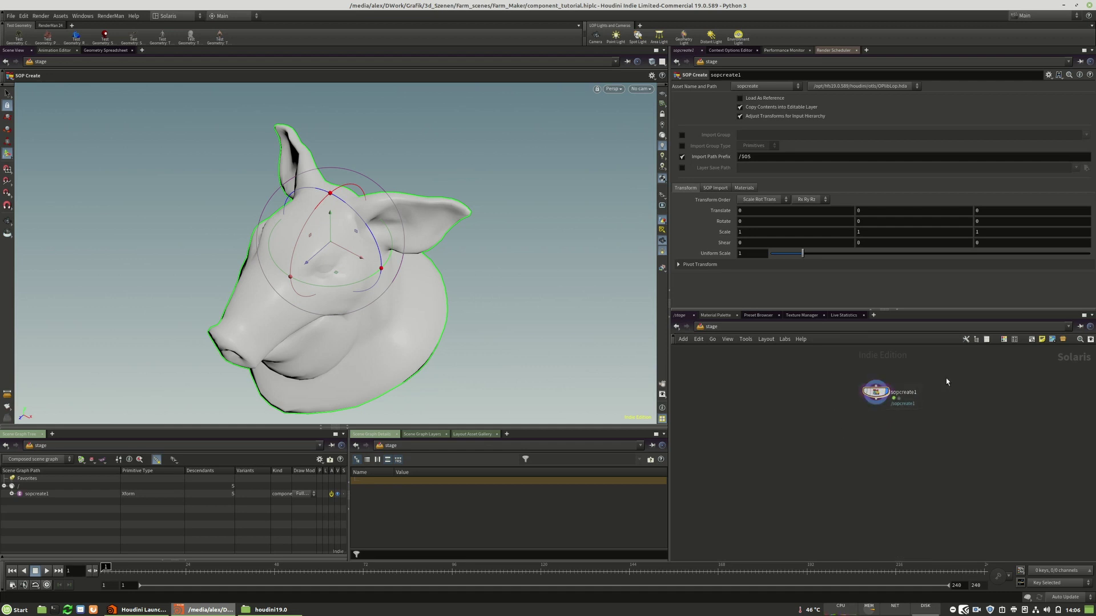
{"action": "left_click_drag", "start_coordinate": [913, 382], "coordinate": [917, 416]}
{"action": "middle_click_drag", "start_coordinate": [883, 443], "coordinate": [844, 434]}
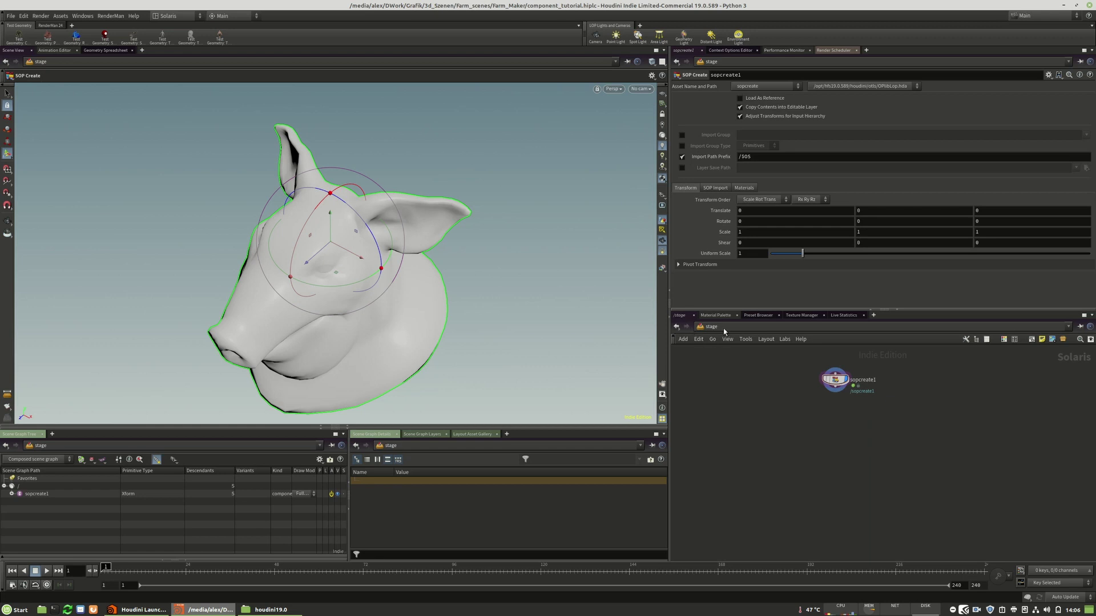
{"action": "middle_click_drag", "start_coordinate": [793, 417], "coordinate": [823, 427]}
{"action": "left_click_drag", "start_coordinate": [924, 438], "coordinate": [775, 364]}
{"action": "left_click", "coordinate": [177, 18]}
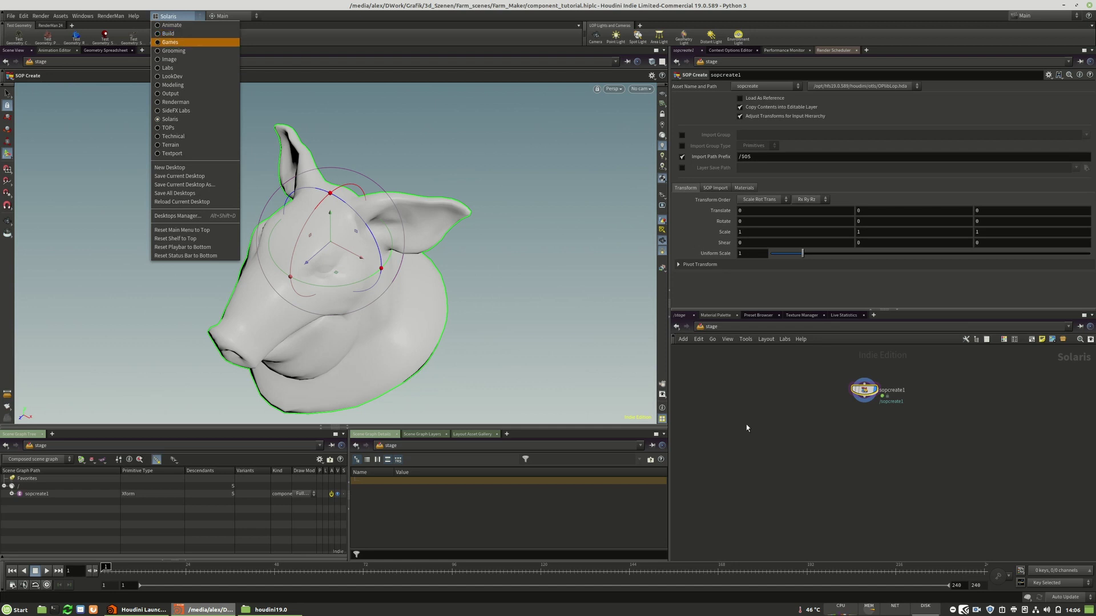
{"action": "left_click", "coordinate": [852, 436]}
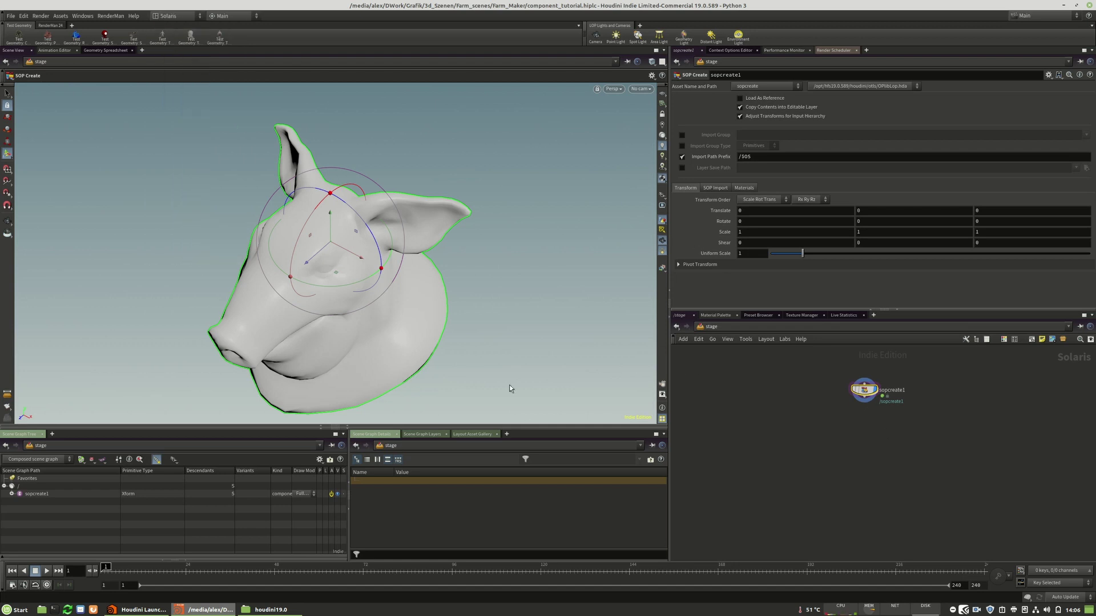
{"action": "middle_click_drag", "start_coordinate": [868, 446], "coordinate": [848, 429]}
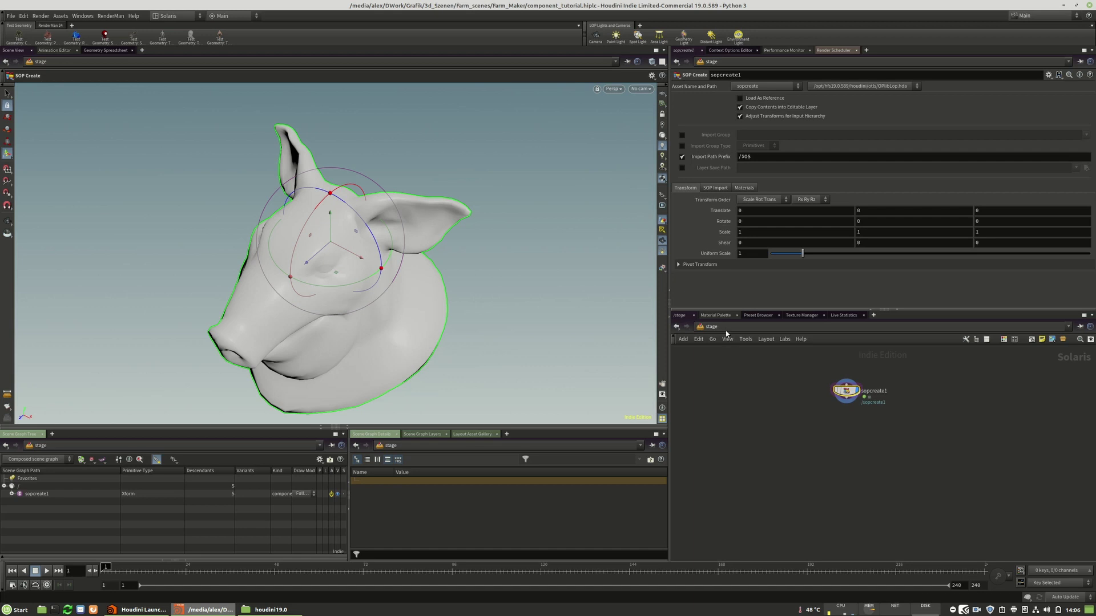
Step: Cut the SOP Create node from the stage network and create a LOP Network node at the obj level
{"action": "key", "text": "ctrl+x"}
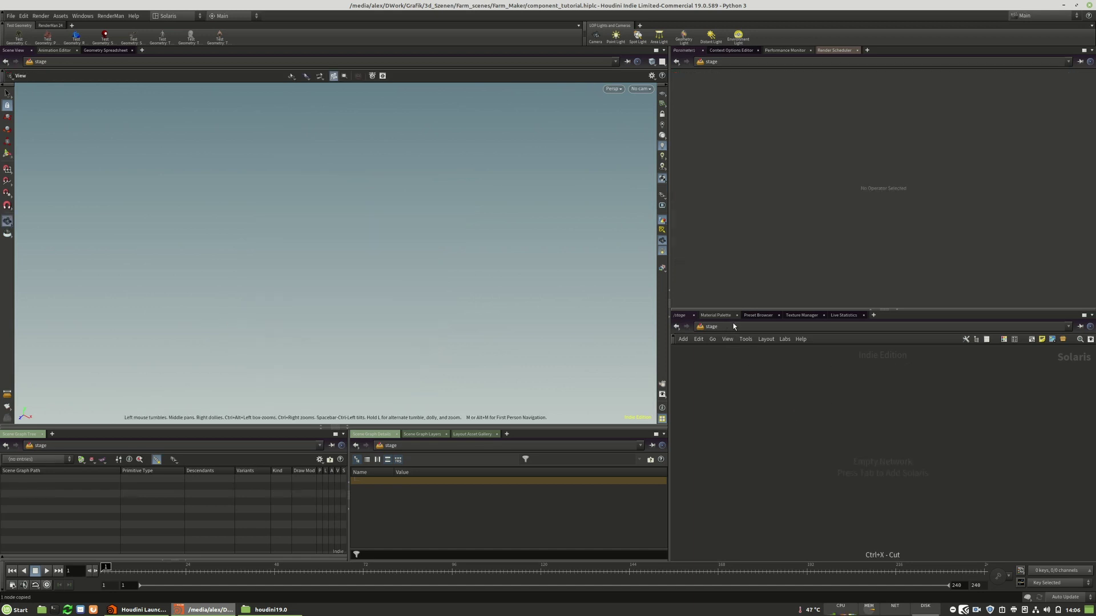
{"action": "left_click", "coordinate": [730, 330]}
{"action": "left_click", "coordinate": [757, 368]}
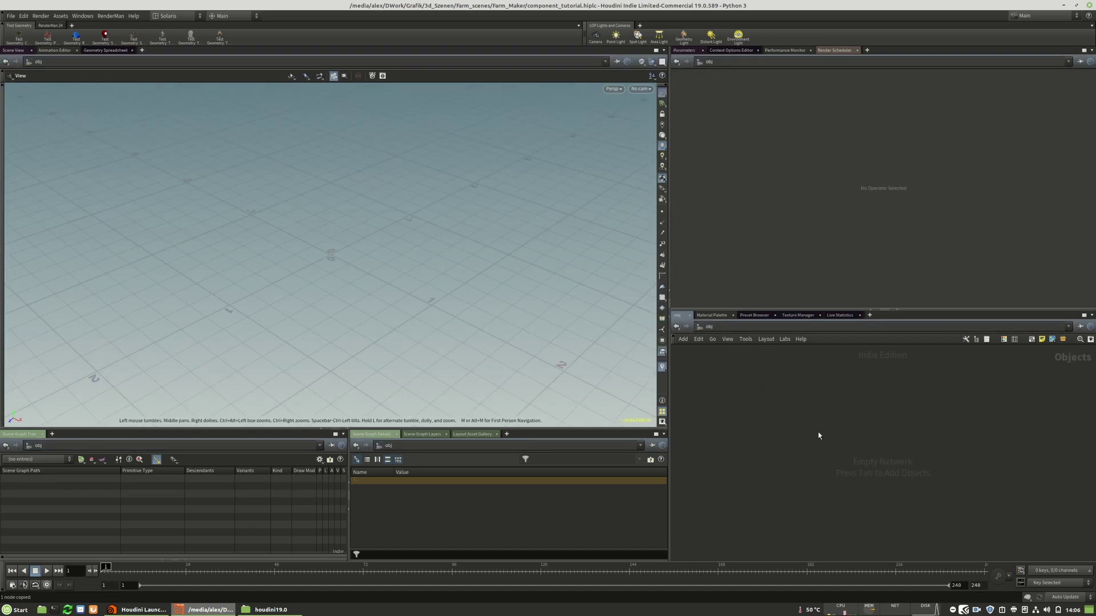
{"action": "key", "text": "Tab"}
{"action": "type", "text": "lopnet"}
{"action": "key", "text": "Return"}
{"action": "left_click", "coordinate": [859, 446]}
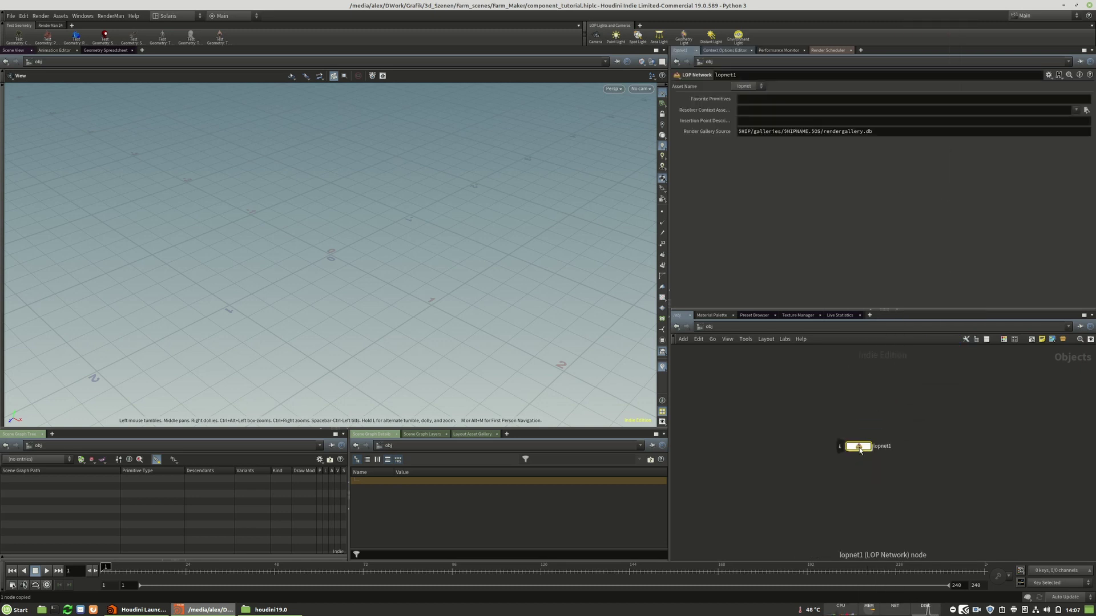
{"action": "left_click_drag", "start_coordinate": [858, 448], "coordinate": [749, 442]}
{"action": "key", "text": "ctrl+v"}
{"action": "key", "text": "ctrl+v"}
{"action": "left_click_drag", "start_coordinate": [1005, 409], "coordinate": [786, 490]}
{"action": "left_click_drag", "start_coordinate": [1010, 501], "coordinate": [828, 430]}
{"action": "key", "text": "Delete"}
{"action": "left_click_drag", "start_coordinate": [765, 450], "coordinate": [865, 451]}
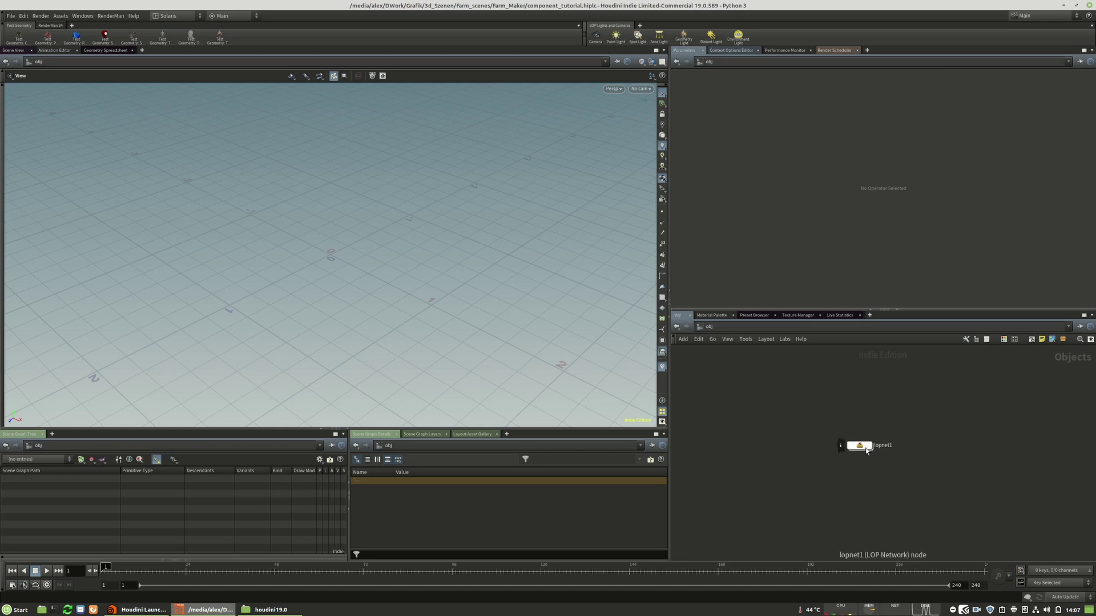
Step: Enter the new LOP network and paste the cut SOP Create node into it
{"action": "double_click", "coordinate": [866, 451]}
{"action": "key", "text": "Tab"}
{"action": "key", "text": "Escape"}
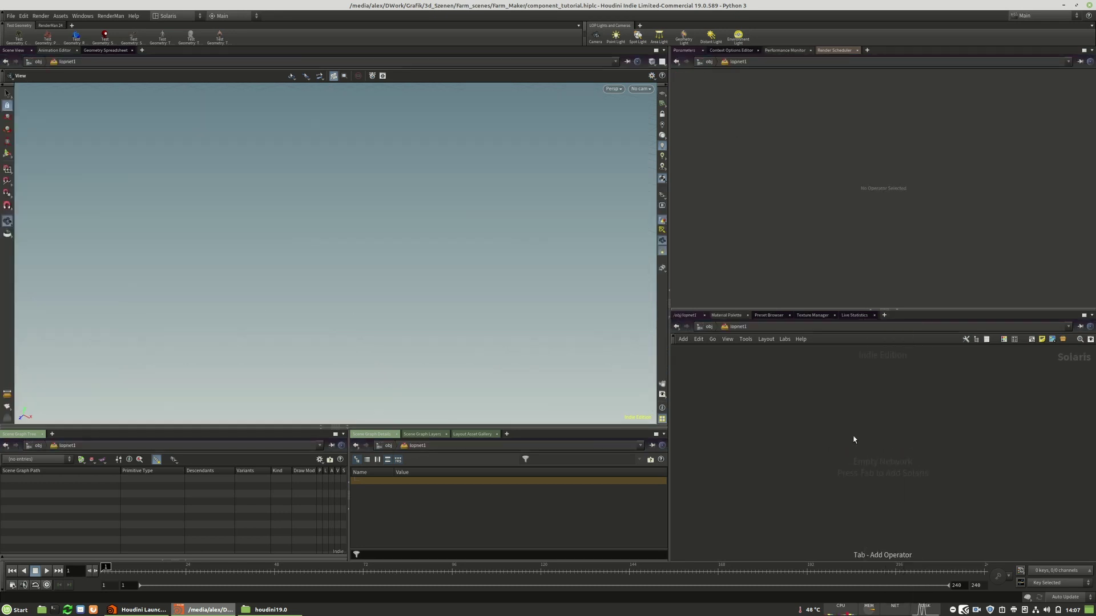
{"action": "key", "text": "ctrl+v"}
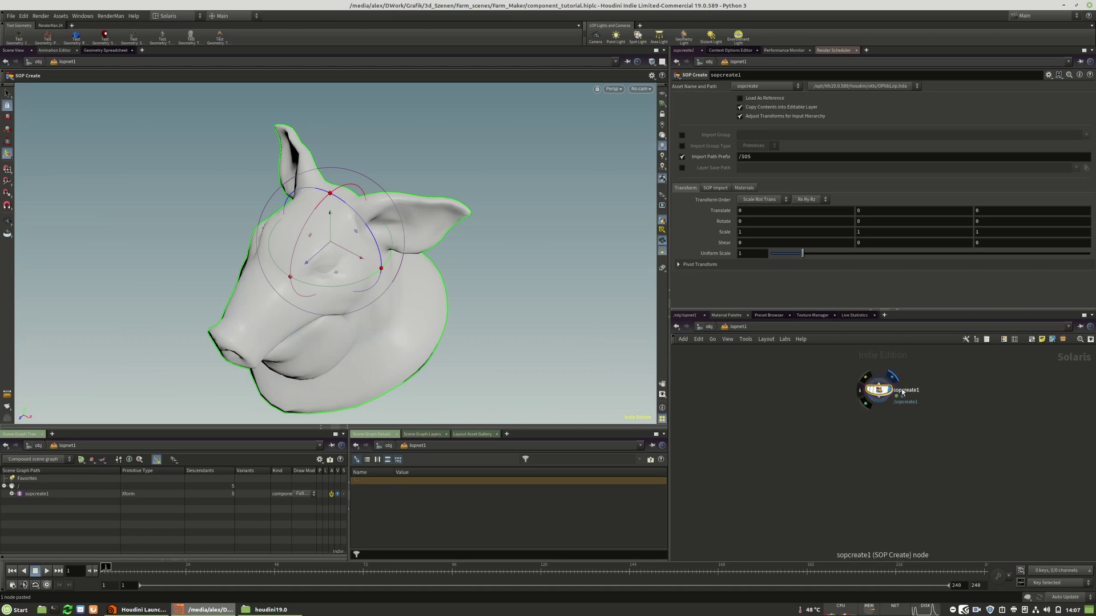
Step: Inside the SOP Create node, delete the node between the pig head and the output, lower the output node, and return to the LOP network
{"action": "double_click", "coordinate": [882, 389]}
{"action": "left_click", "coordinate": [857, 437]}
{"action": "key", "text": "Delete"}
{"action": "left_click_drag", "start_coordinate": [861, 461], "coordinate": [858, 480]}
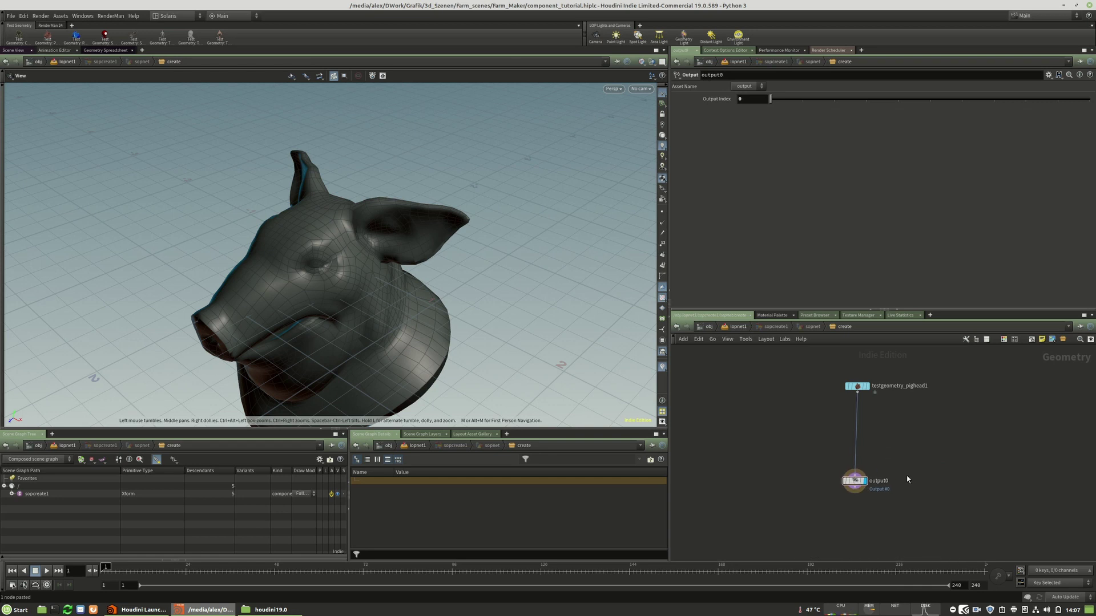
{"action": "key", "text": "u"}
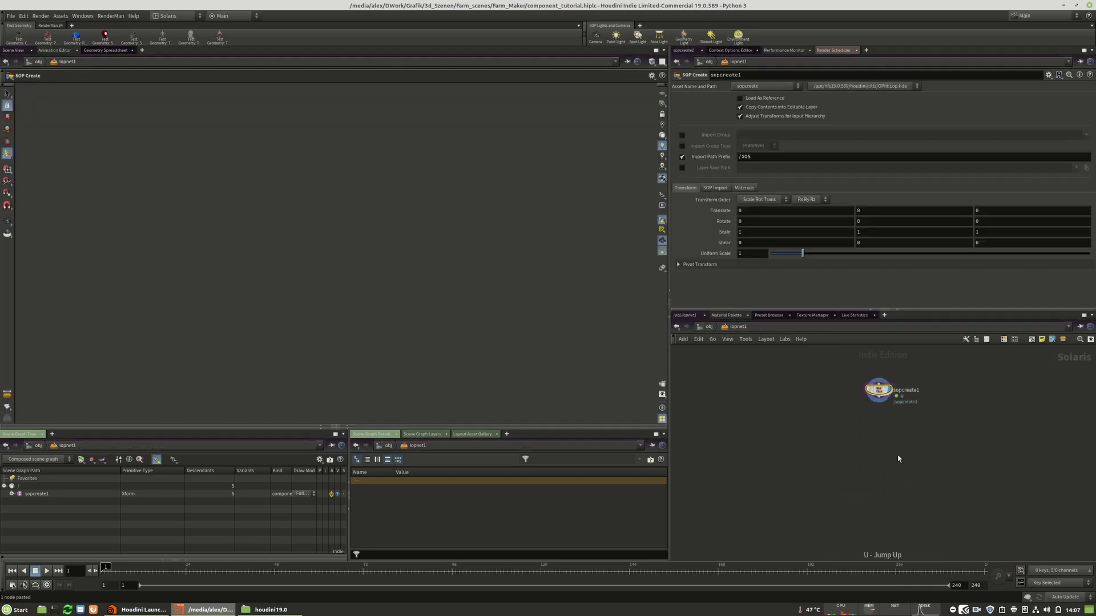
Step: Add a Component Builder setup to the LOP network and place the SOP Create node above its Component Geometry node
{"action": "key", "text": "Tab"}
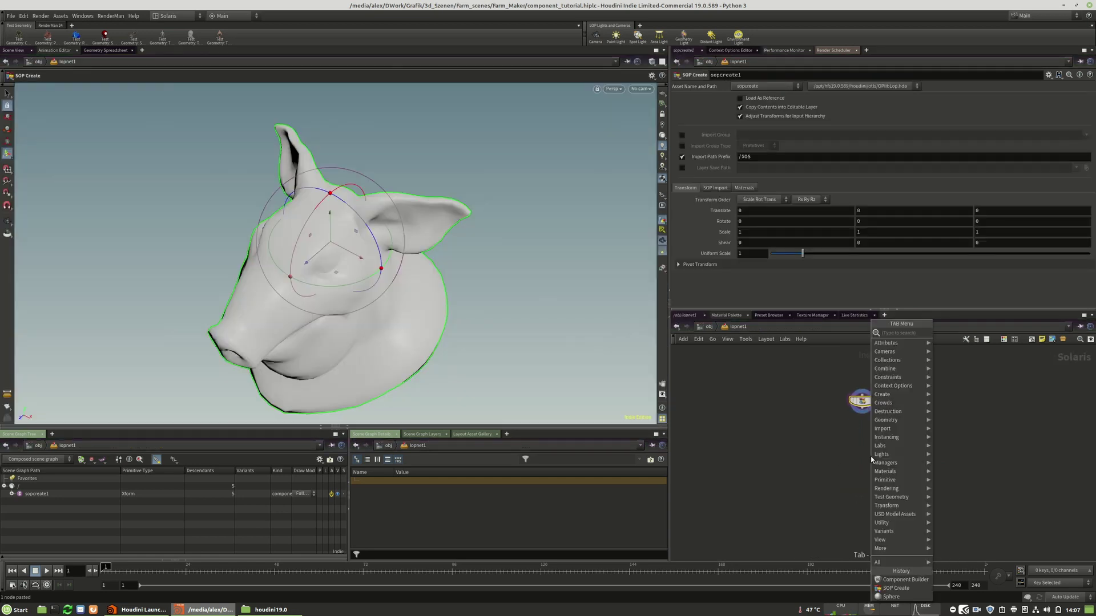
{"action": "type", "text": "comp"}
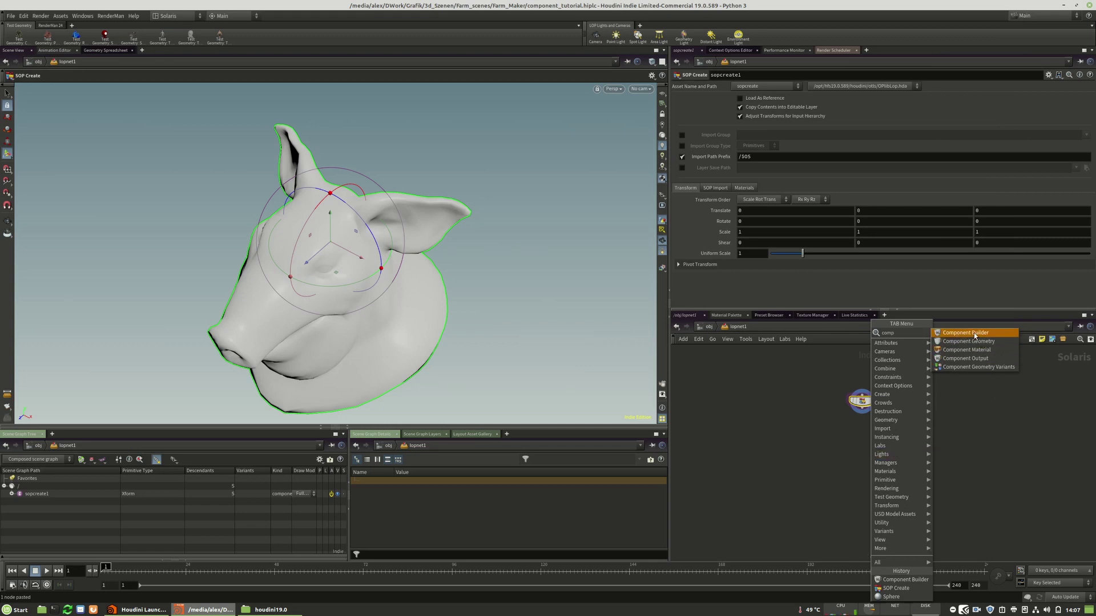
{"action": "left_click", "coordinate": [974, 335]}
{"action": "left_click", "coordinate": [834, 390]}
{"action": "left_click_drag", "start_coordinate": [867, 403], "coordinate": [821, 413]}
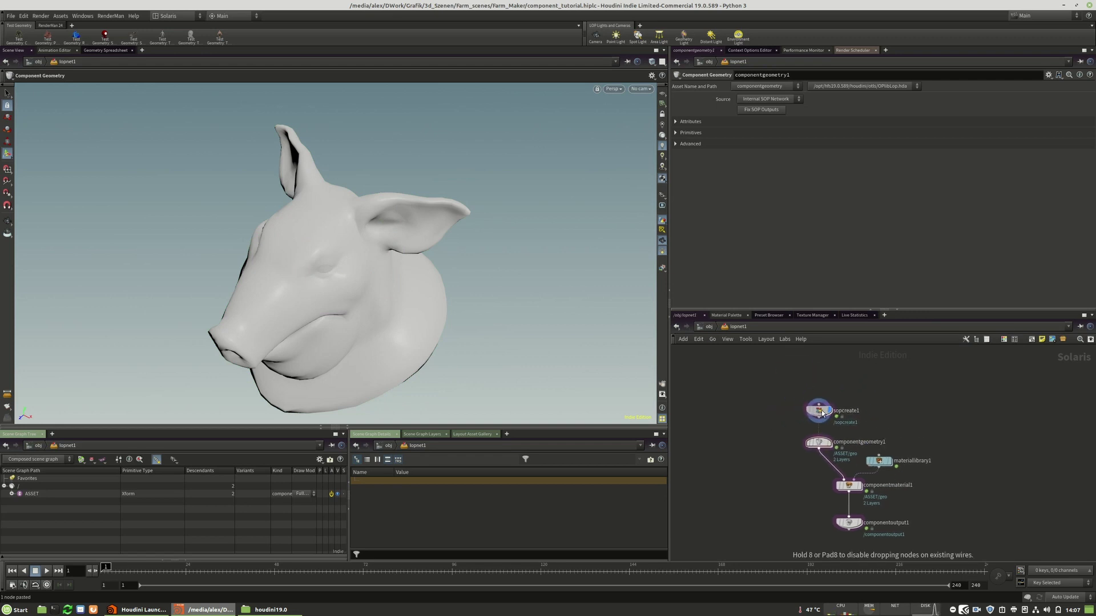
Step: Select the four Component Builder nodes and shift them together slightly further below the SOP Create node
{"action": "left_click_drag", "start_coordinate": [950, 434], "coordinate": [765, 545]}
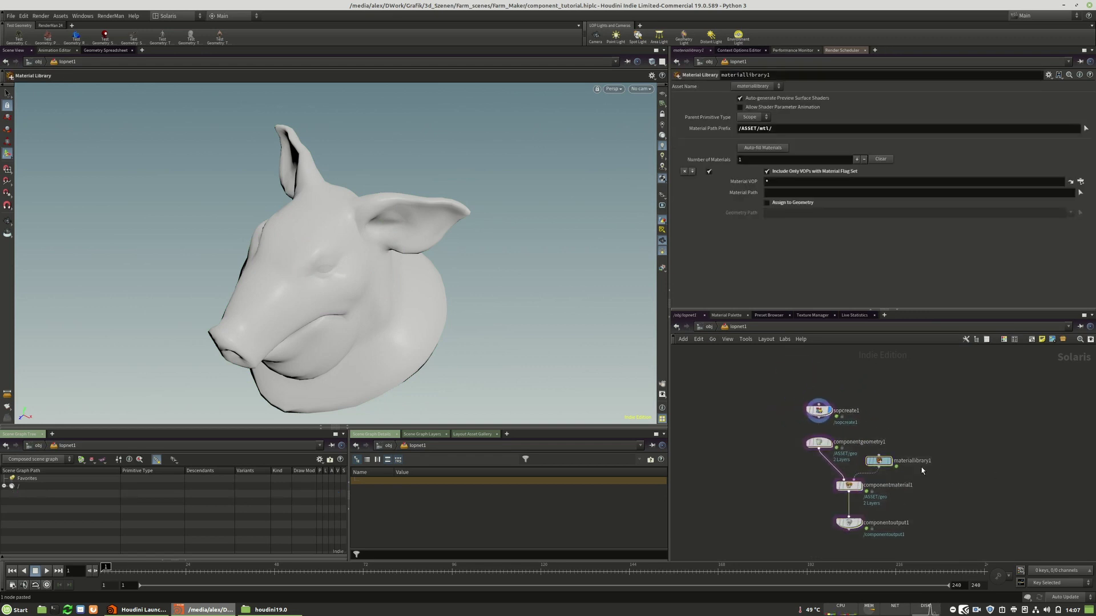
{"action": "scroll", "coordinate": [864, 451], "scroll_direction": "up", "scroll_amount": 2}
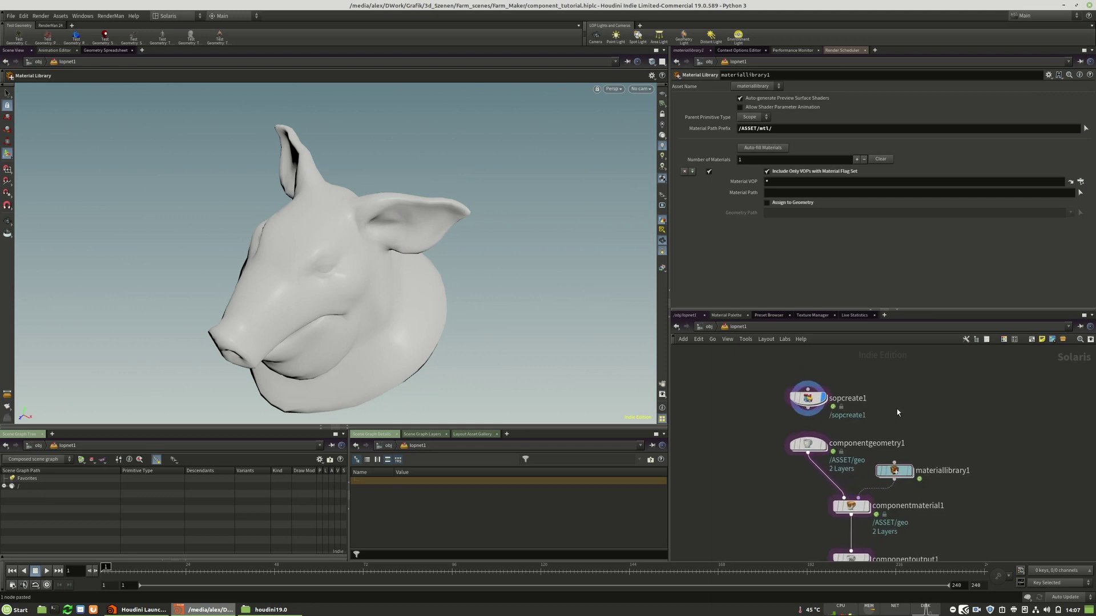
{"action": "middle_click_drag", "start_coordinate": [897, 412], "coordinate": [903, 395]}
{"action": "left_click_drag", "start_coordinate": [742, 407], "coordinate": [957, 557]}
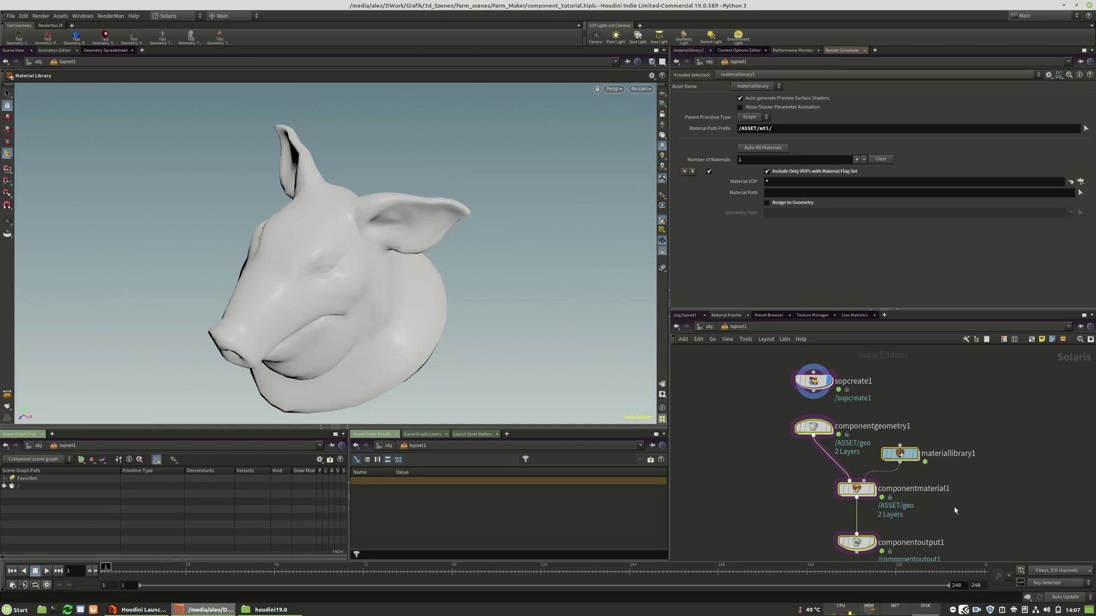
{"action": "left_click", "coordinate": [996, 523]}
{"action": "scroll", "coordinate": [1009, 496], "scroll_direction": "down", "scroll_amount": 3}
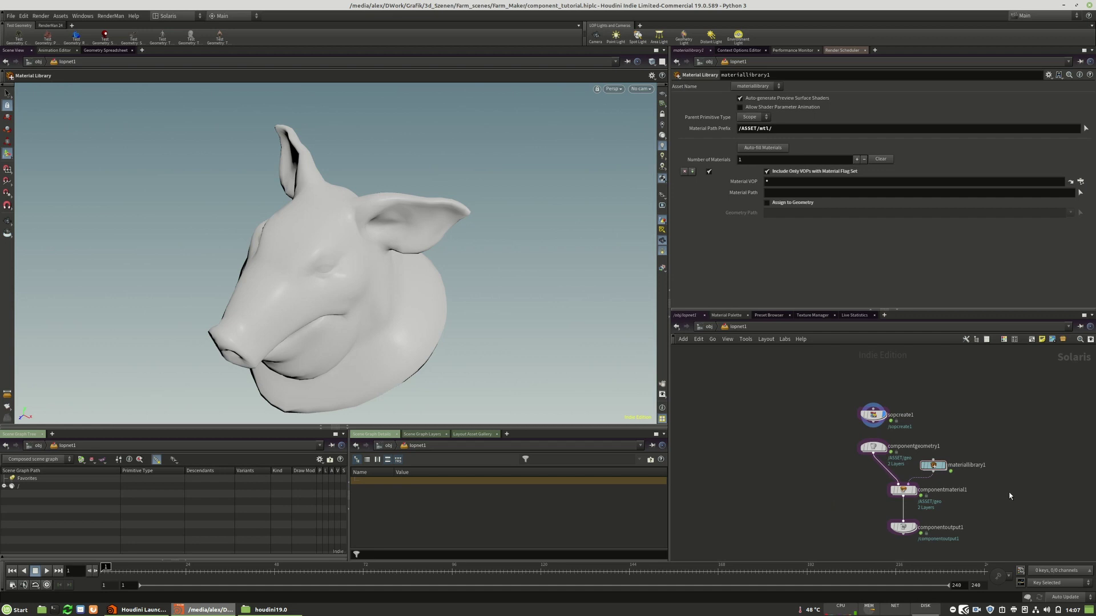
{"action": "left_click_drag", "start_coordinate": [811, 436], "coordinate": [1027, 546]}
{"action": "left_click_drag", "start_coordinate": [871, 447], "coordinate": [872, 457]}
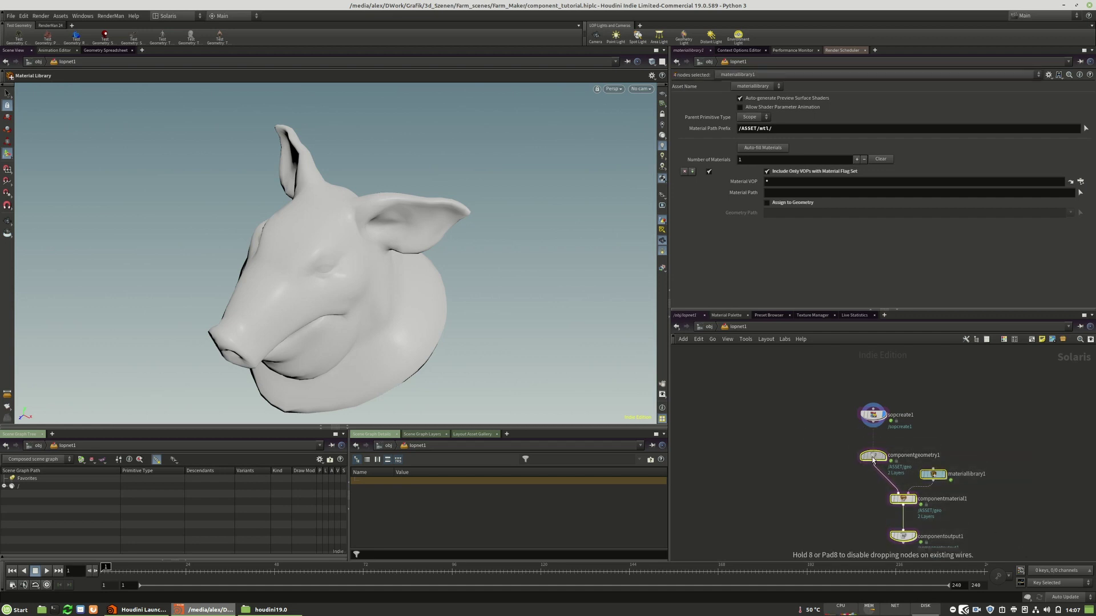
{"action": "left_click", "coordinate": [1019, 457]}
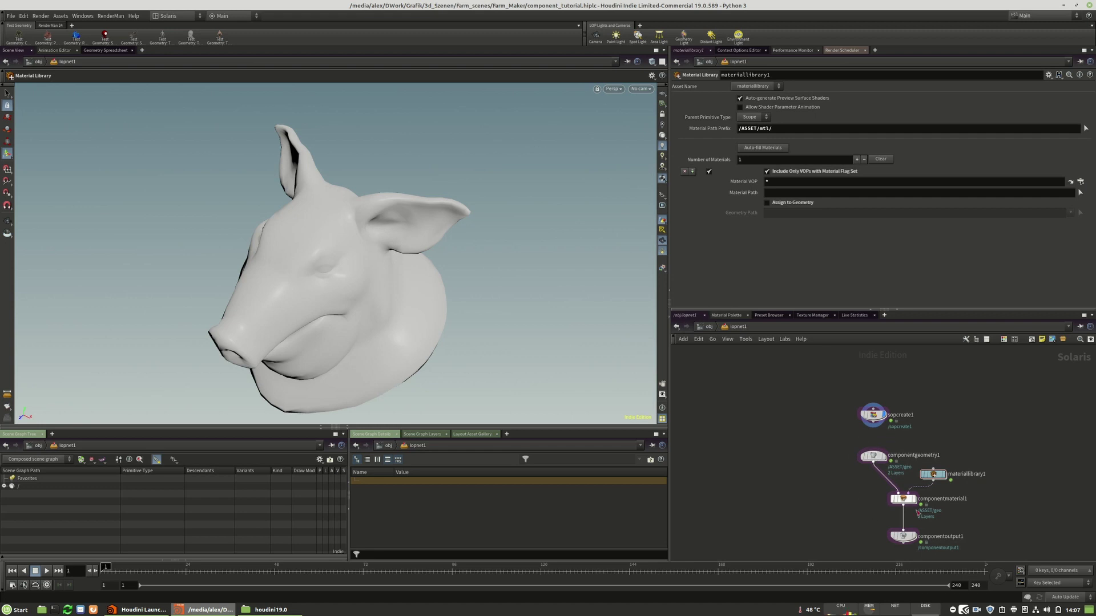
Step: Enter the Component Geometry node and place an Object Merge node above its output nodes
{"action": "middle_click_drag", "start_coordinate": [988, 499], "coordinate": [973, 471]}
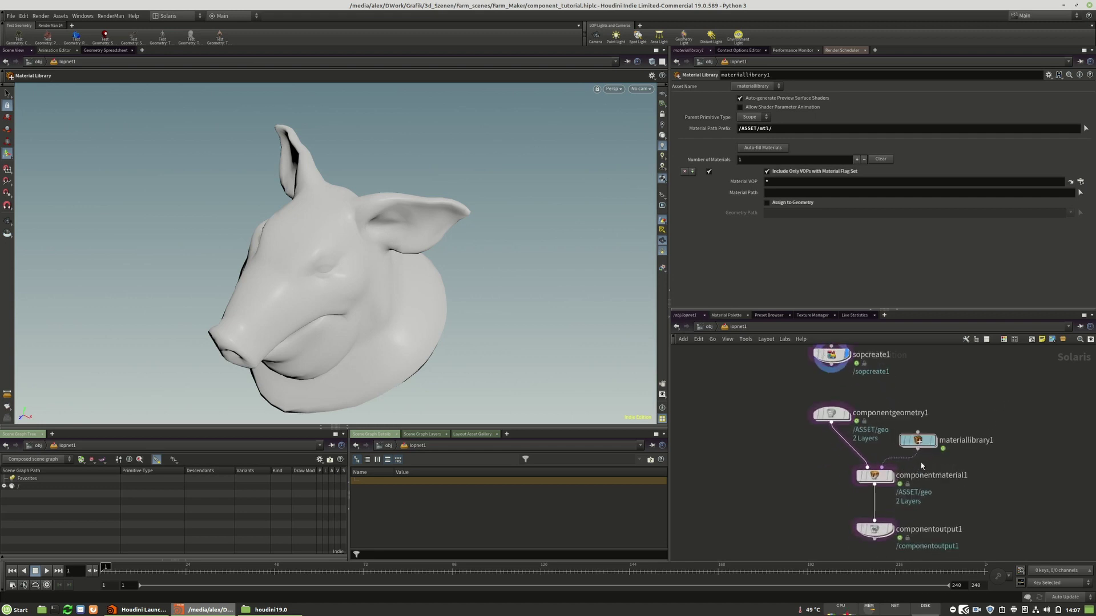
{"action": "scroll", "coordinate": [921, 457], "scroll_direction": "up", "scroll_amount": 3}
{"action": "mouse_move", "coordinate": [925, 439]}
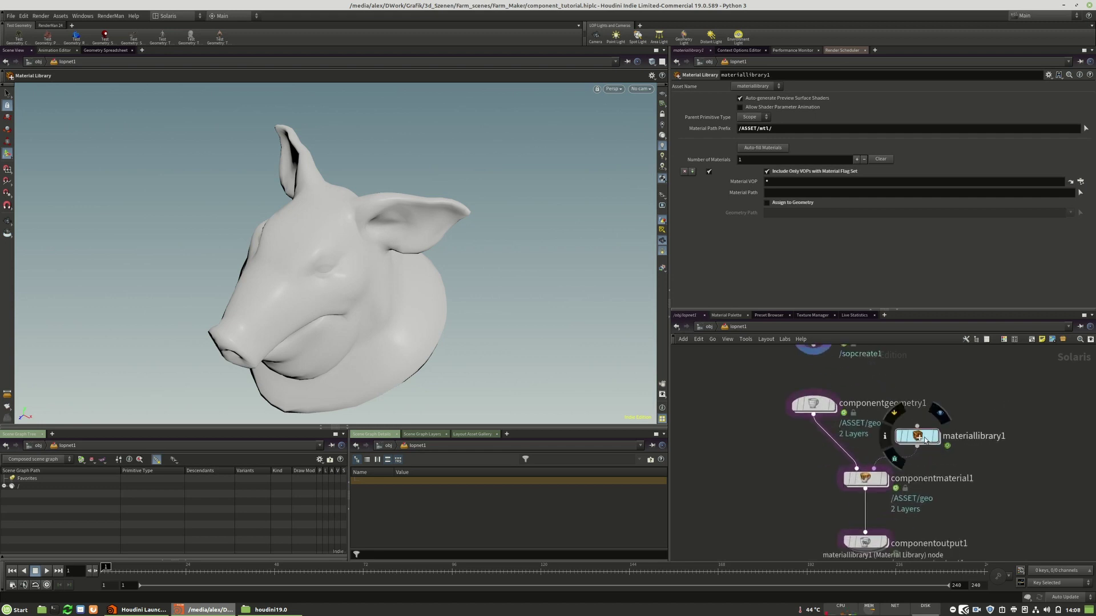
{"action": "double_click", "coordinate": [813, 404]}
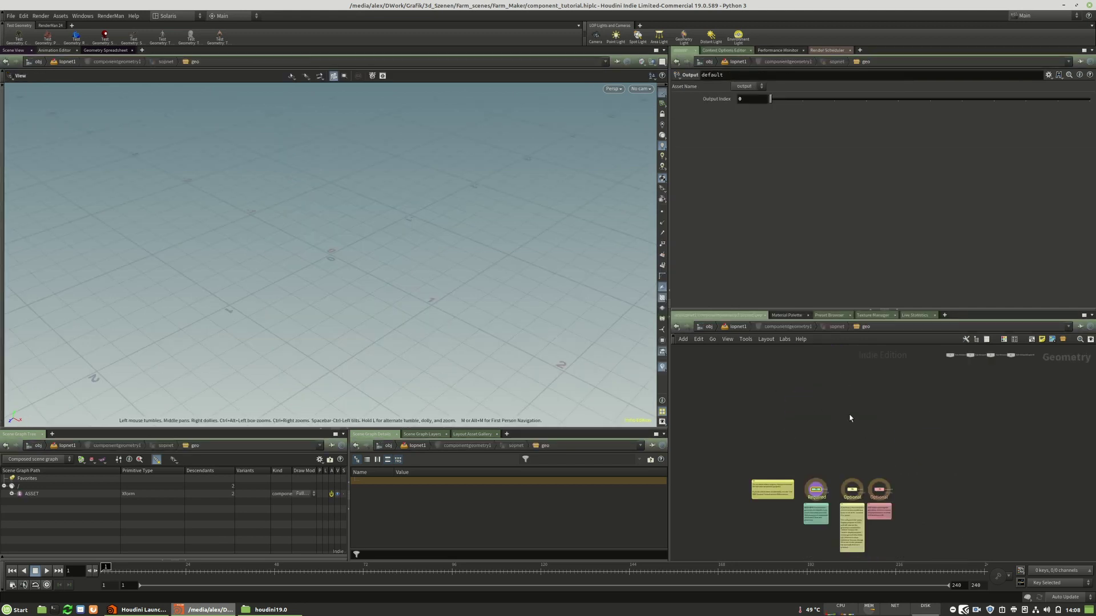
{"action": "key", "text": "Tab"}
{"action": "type", "text": "obj"}
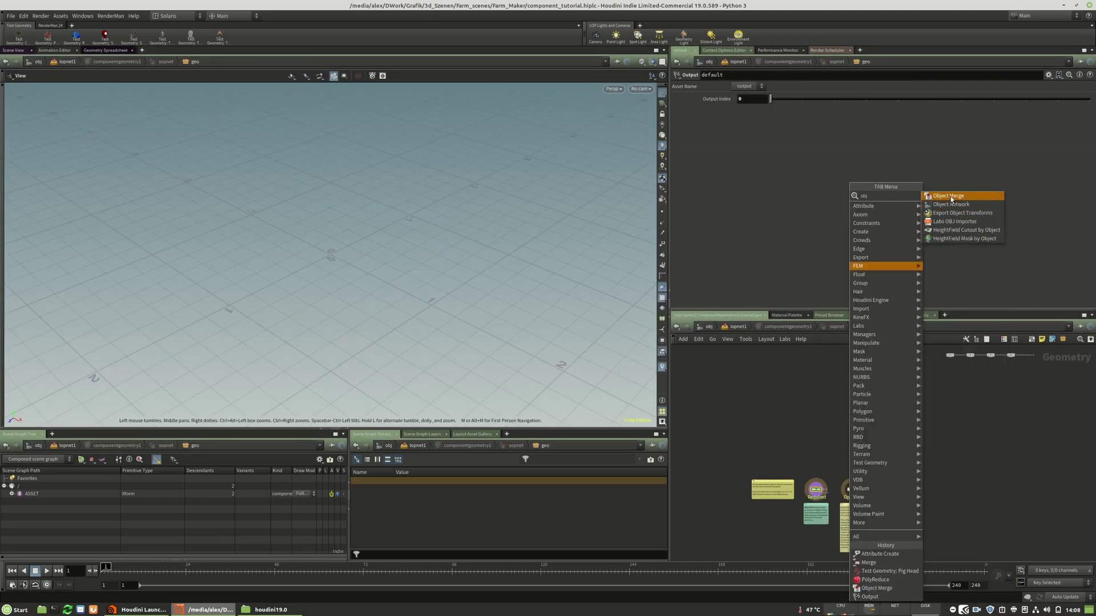
{"action": "left_click", "coordinate": [950, 197]}
{"action": "left_click", "coordinate": [842, 438]}
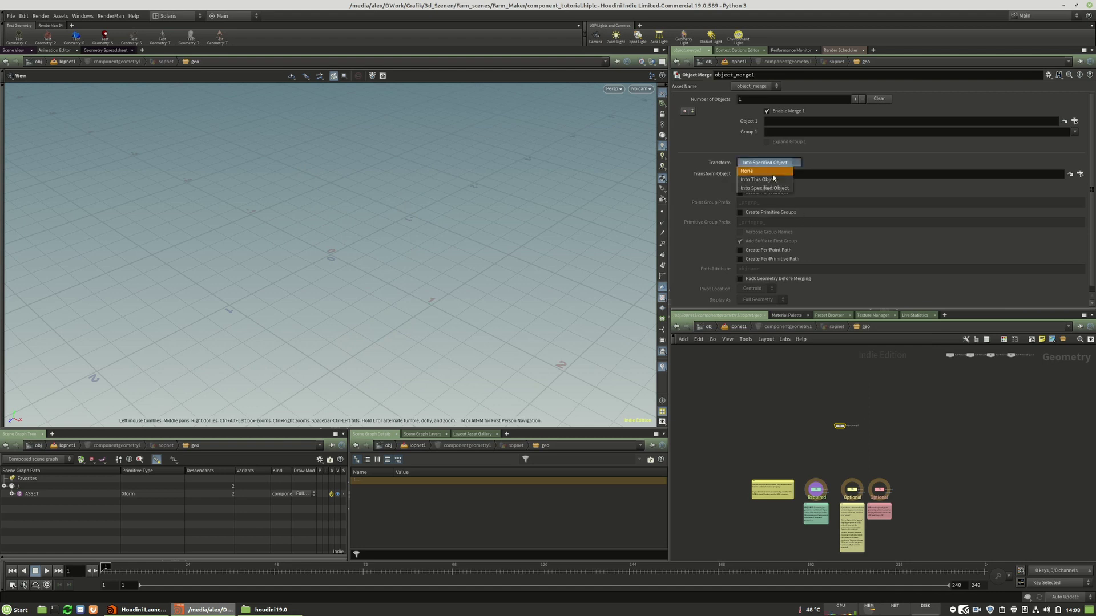
Step: Set the Object Merge transform to Into This Object and reference ../../../../sopcreate1/sopnet/OUT as Object 1
{"action": "left_click", "coordinate": [760, 179]}
{"action": "left_click", "coordinate": [1074, 121]}
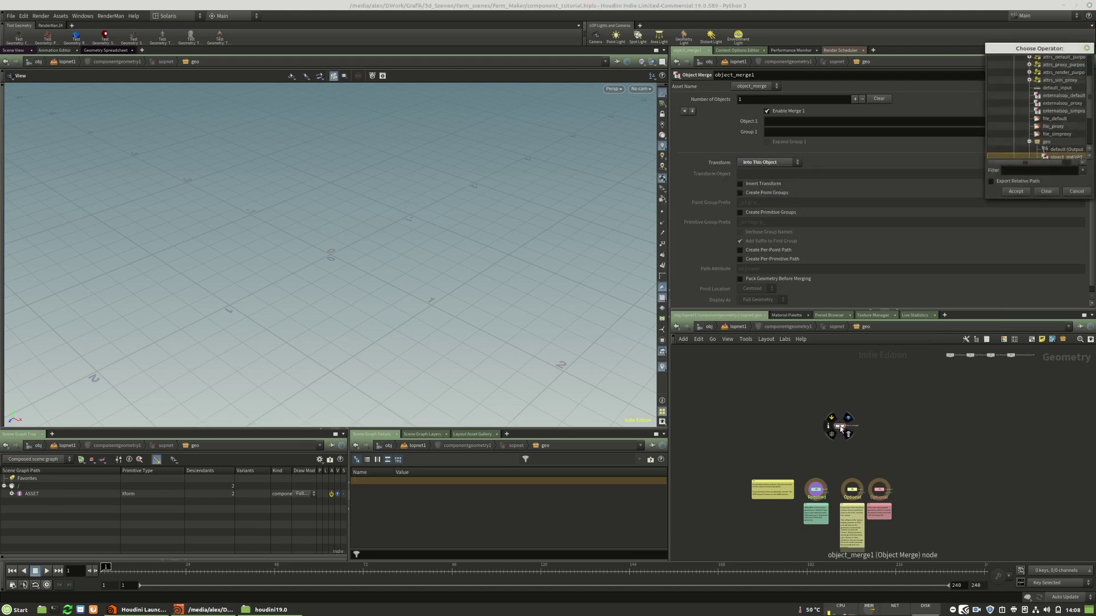
{"action": "scroll", "coordinate": [1055, 136], "scroll_direction": "up", "scroll_amount": 3}
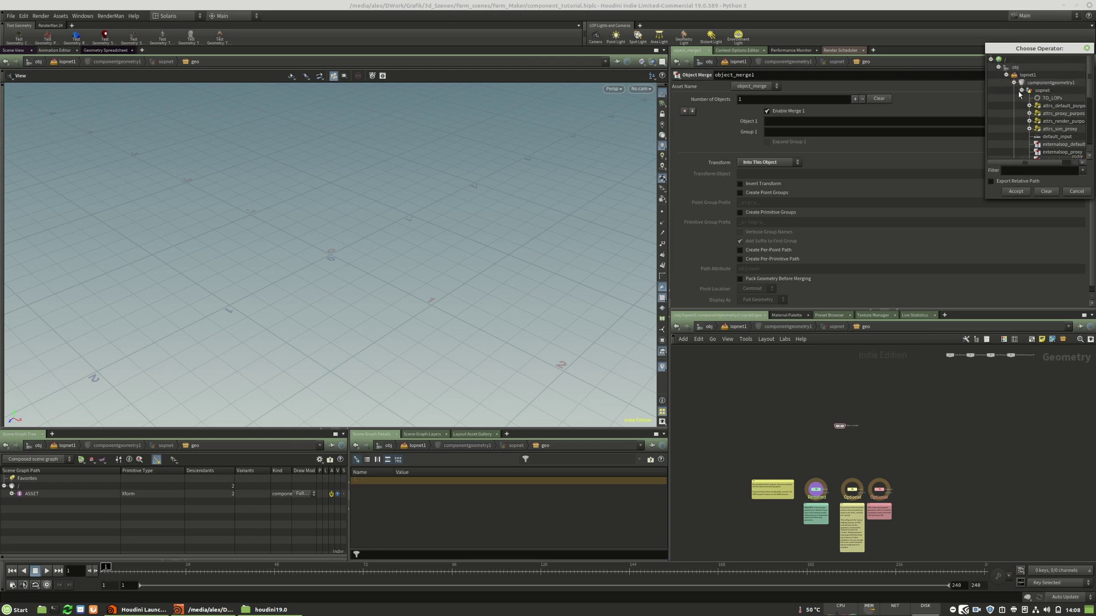
{"action": "left_click", "coordinate": [1014, 84]}
{"action": "left_click", "coordinate": [1014, 91]}
{"action": "left_click", "coordinate": [1020, 98]}
{"action": "left_click", "coordinate": [1046, 106]}
{"action": "left_click", "coordinate": [1011, 194]}
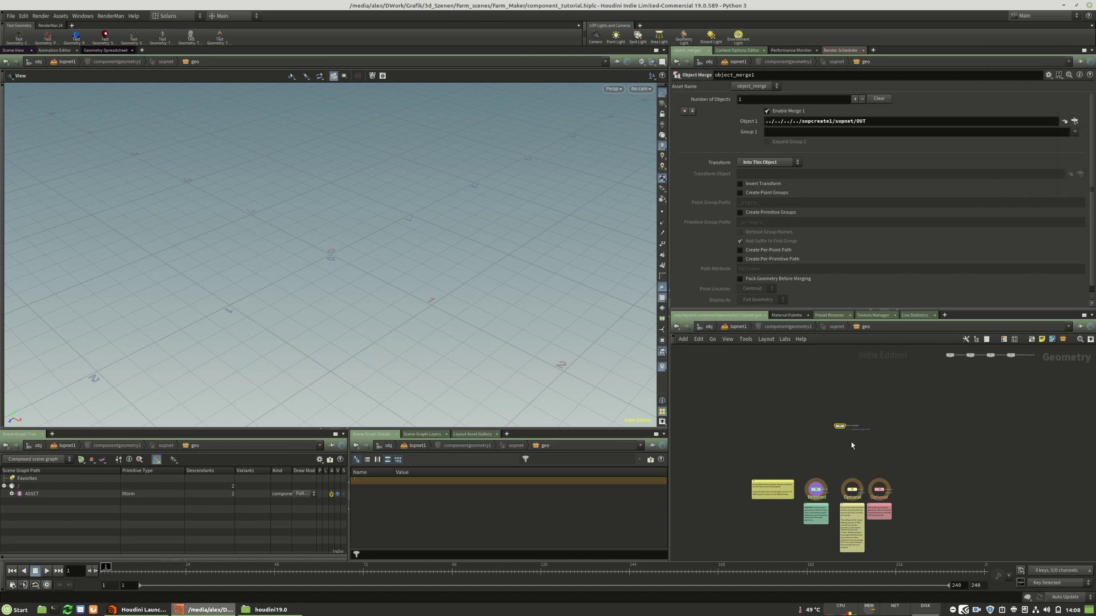
Step: Examine the notes describing the required default output and the optional proxy and simproxy outputs
{"action": "scroll", "coordinate": [845, 459], "scroll_direction": "up", "scroll_amount": 4}
{"action": "left_click_drag", "start_coordinate": [834, 379], "coordinate": [828, 453]}
{"action": "key", "text": "h"}
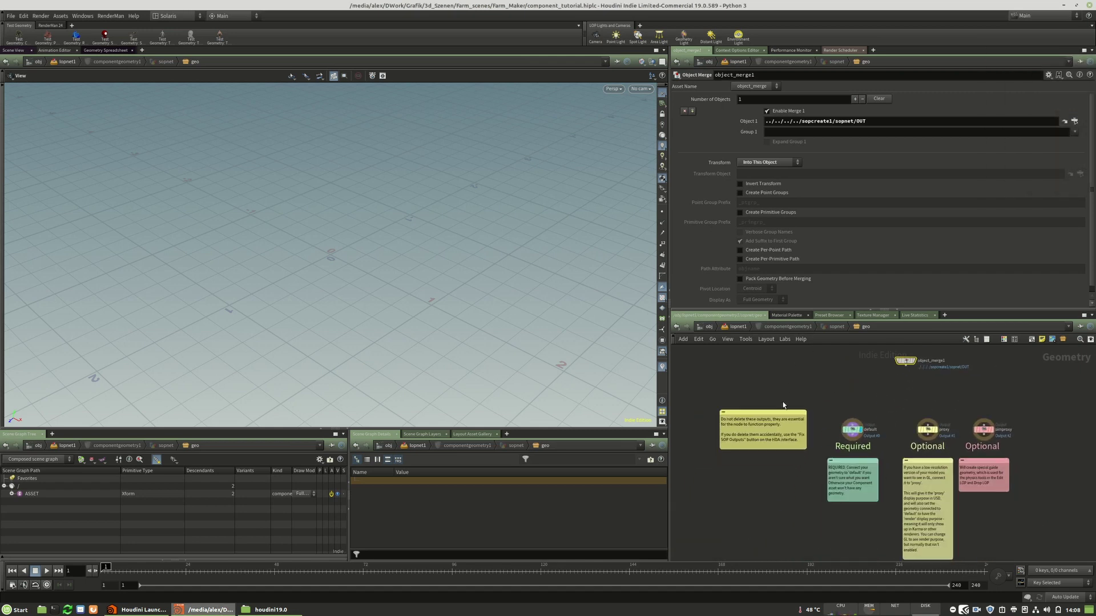
{"action": "middle_click_drag", "start_coordinate": [998, 499], "coordinate": [959, 492]}
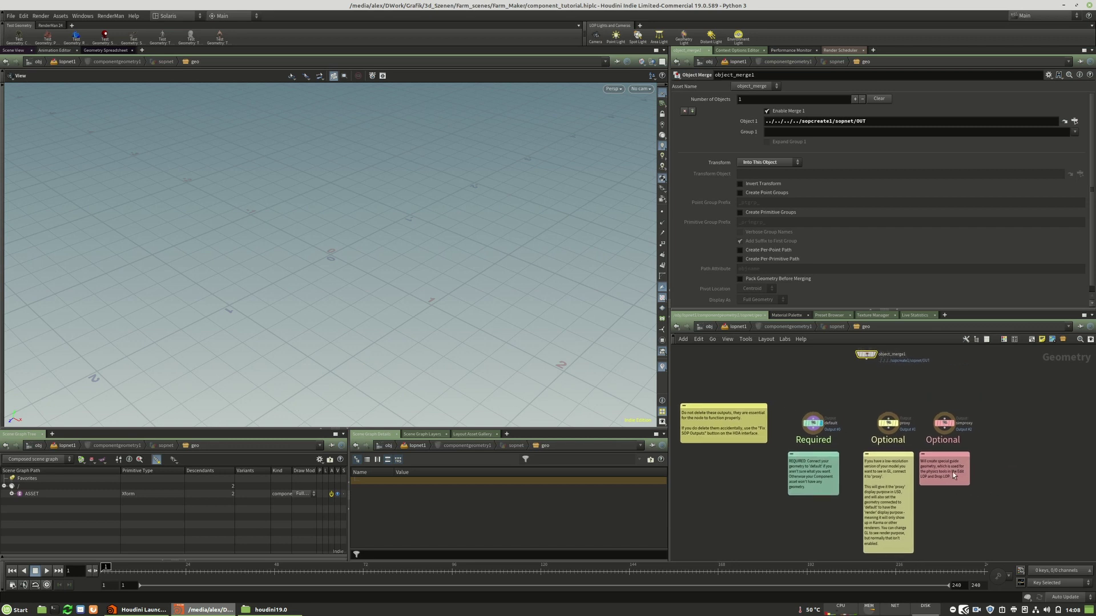
{"action": "scroll", "coordinate": [845, 491], "scroll_direction": "up", "scroll_amount": 3}
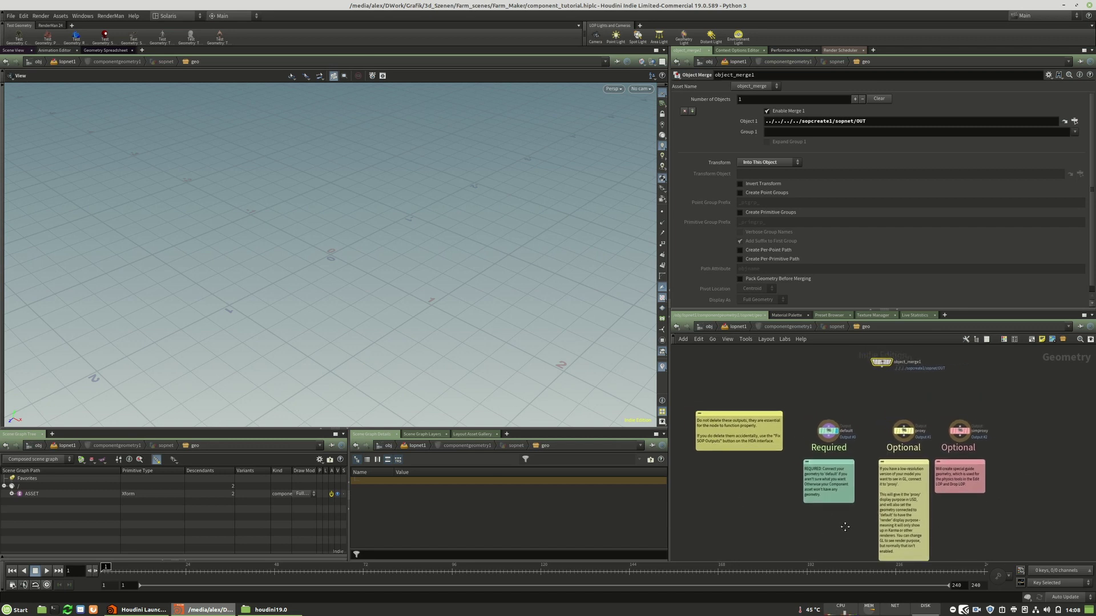
Step: Wire the Object Merge node into the required default output and put the display flag on that output
{"action": "scroll", "coordinate": [883, 410], "scroll_direction": "up", "scroll_amount": 1}
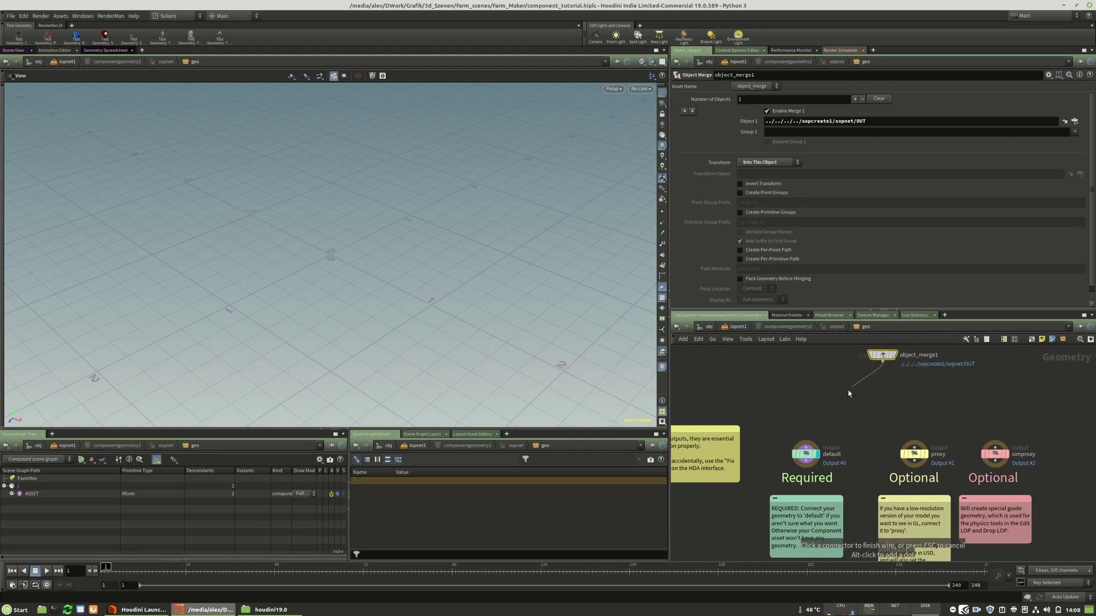
{"action": "left_click", "coordinate": [877, 358]}
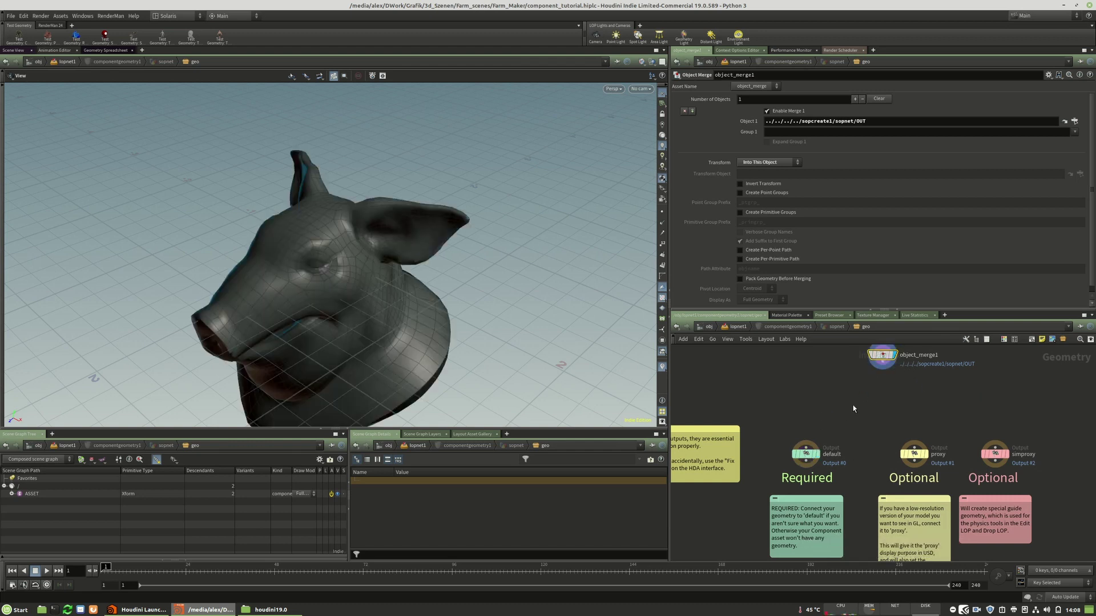
{"action": "left_click_drag", "start_coordinate": [881, 368], "coordinate": [806, 457]}
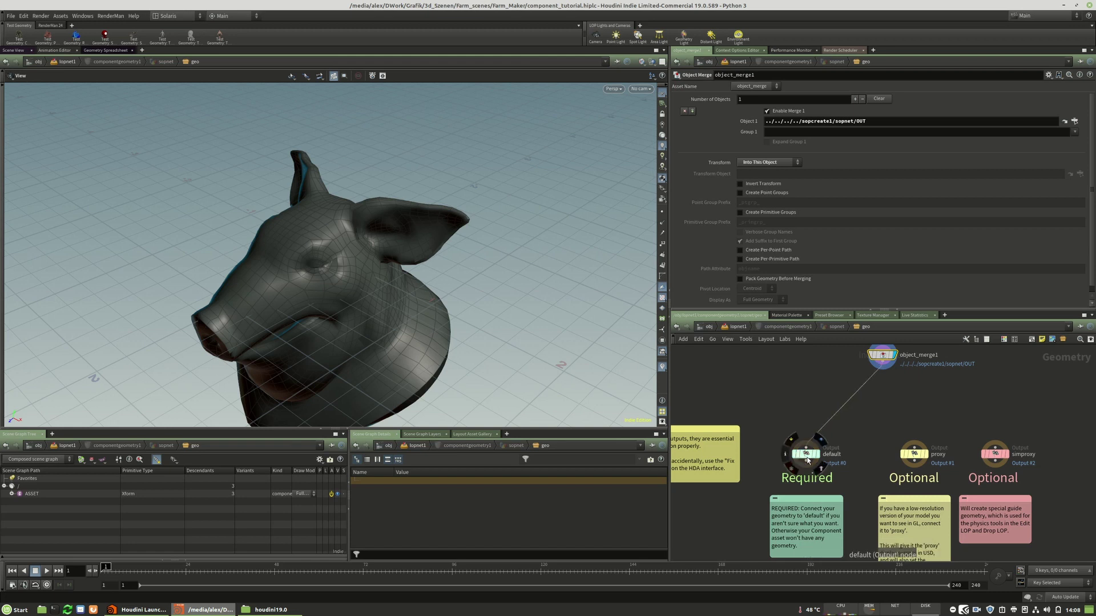
{"action": "left_click", "coordinate": [806, 454]}
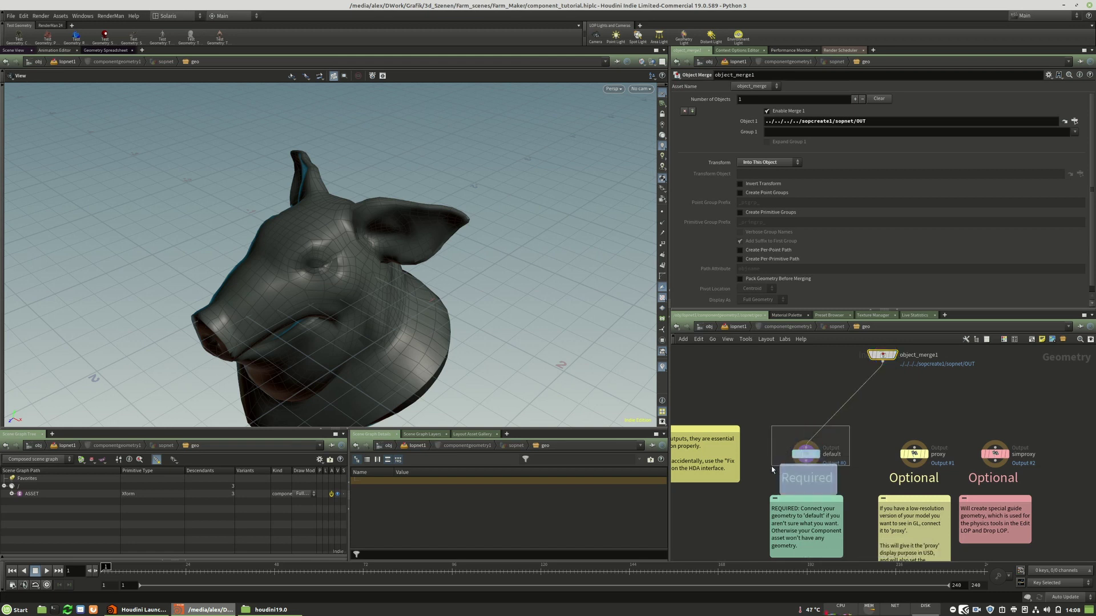
Step: Wire the Object Merge node into the optional proxy and simproxy outputs as well
{"action": "middle_click_drag", "start_coordinate": [899, 422], "coordinate": [845, 444]}
{"action": "left_click_drag", "start_coordinate": [844, 473], "coordinate": [813, 393]}
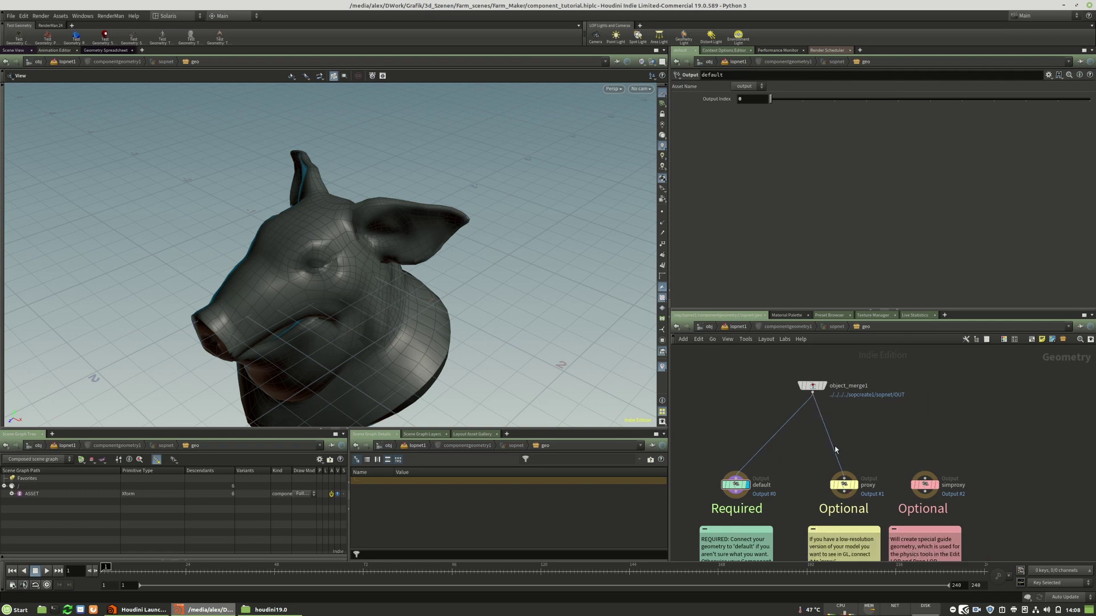
{"action": "left_click_drag", "start_coordinate": [813, 394], "coordinate": [924, 472]}
{"action": "left_click_drag", "start_coordinate": [997, 455], "coordinate": [896, 525]}
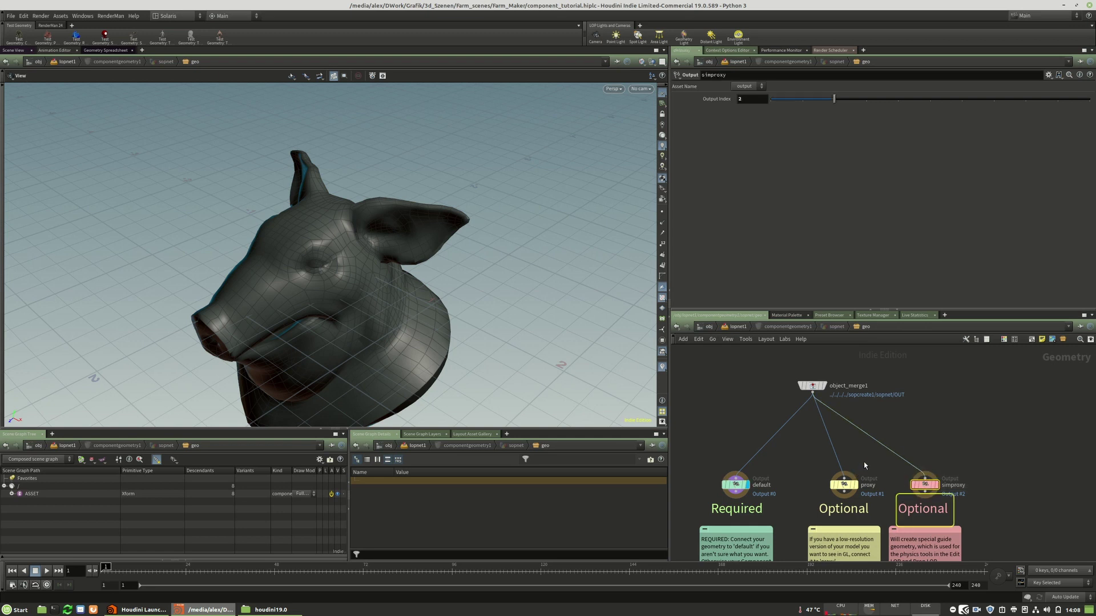
{"action": "middle_click_drag", "start_coordinate": [822, 393], "coordinate": [842, 418]}
{"action": "left_click_drag", "start_coordinate": [841, 418], "coordinate": [836, 397]}
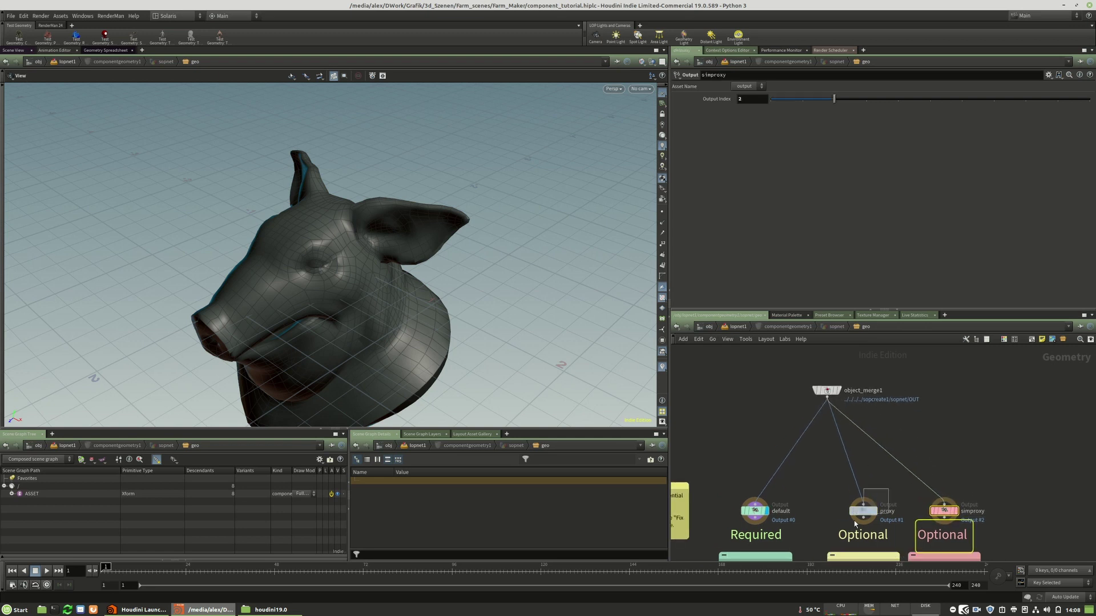
{"action": "left_click", "coordinate": [867, 511]}
Step: Insert a PolyReduce node between the Object Merge and the proxy and simproxy outputs, leaving the default output connected directly
{"action": "middle_click_drag", "start_coordinate": [780, 348], "coordinate": [755, 333]}
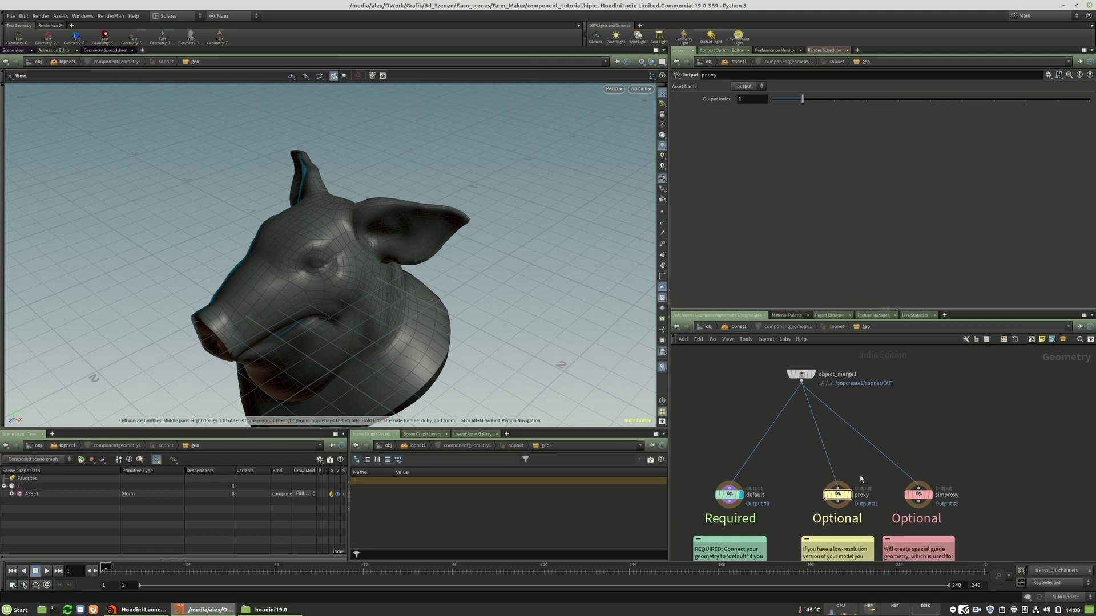
{"action": "left_click_drag", "start_coordinate": [801, 375], "coordinate": [822, 370]}
{"action": "middle_click_drag", "start_coordinate": [854, 453], "coordinate": [831, 437]}
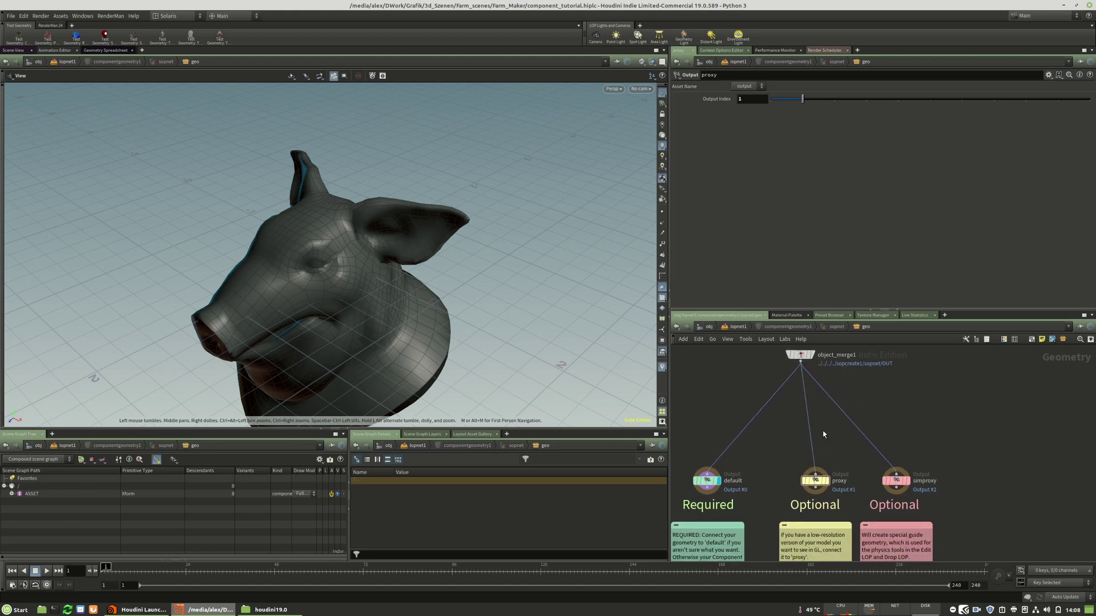
{"action": "key", "text": "Tab"}
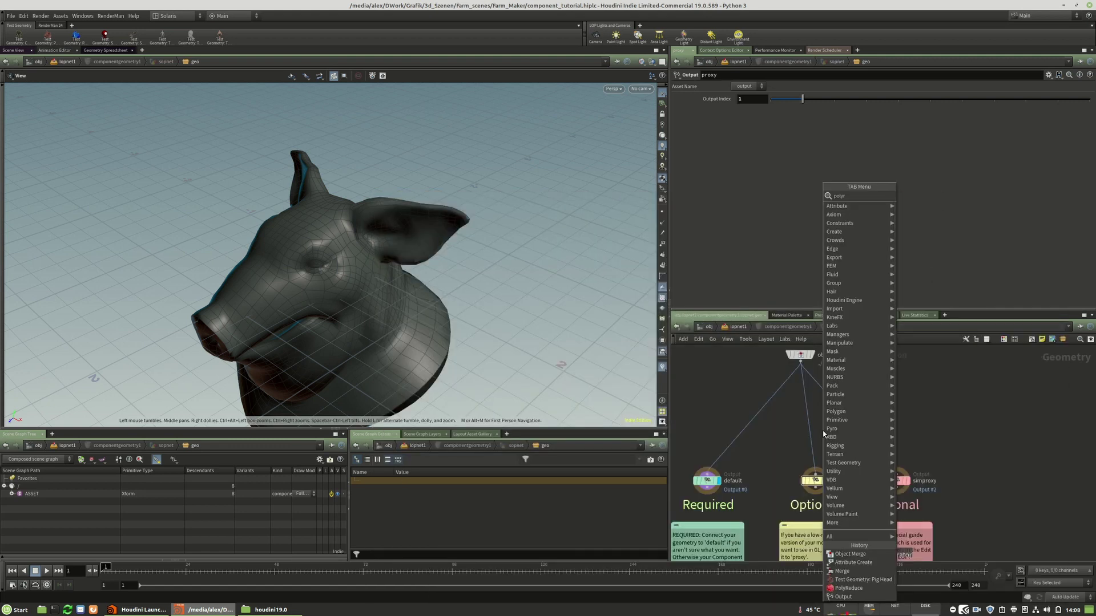
{"action": "left_click", "coordinate": [913, 195]}
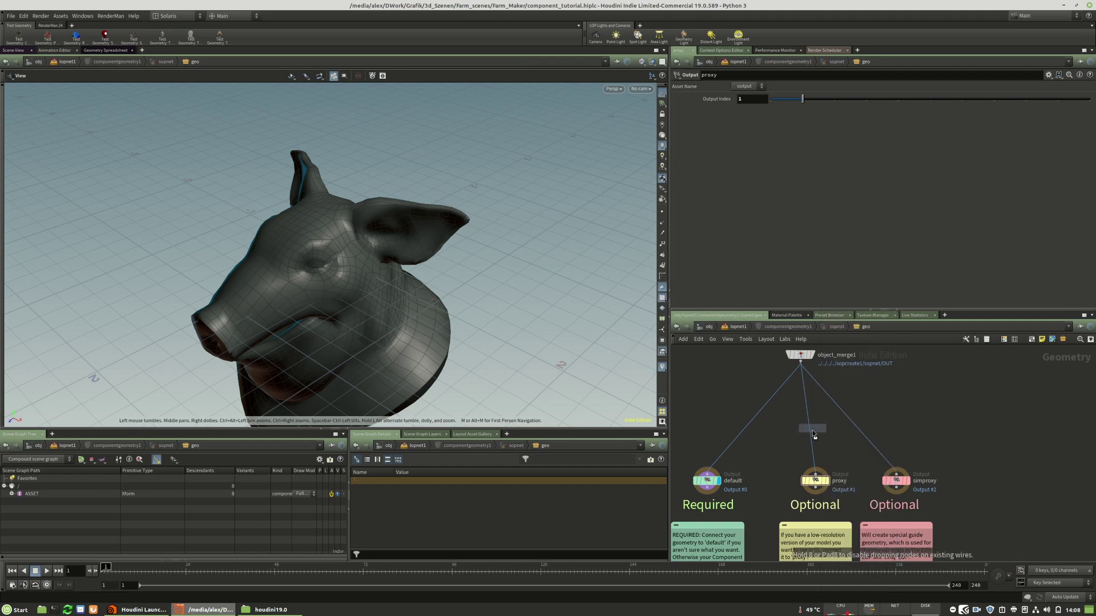
{"action": "left_click", "coordinate": [808, 431]}
{"action": "left_click_drag", "start_coordinate": [808, 432], "coordinate": [853, 415]}
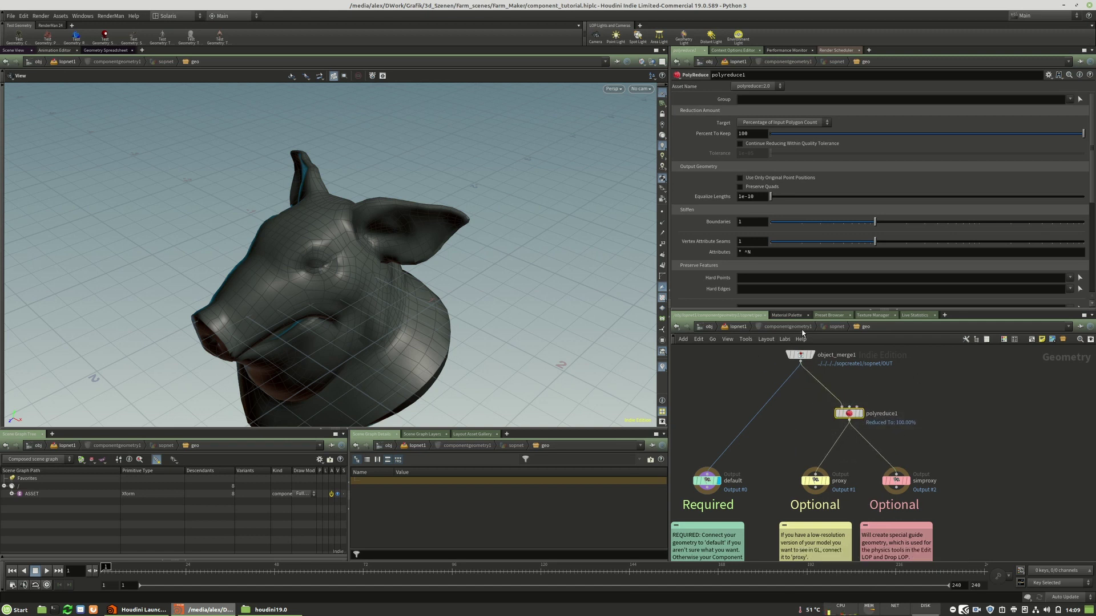
Step: Lower the PolyReduce node's Percent To Keep to 2.6
{"action": "middle_click_drag", "start_coordinate": [1005, 422], "coordinate": [1000, 454]}
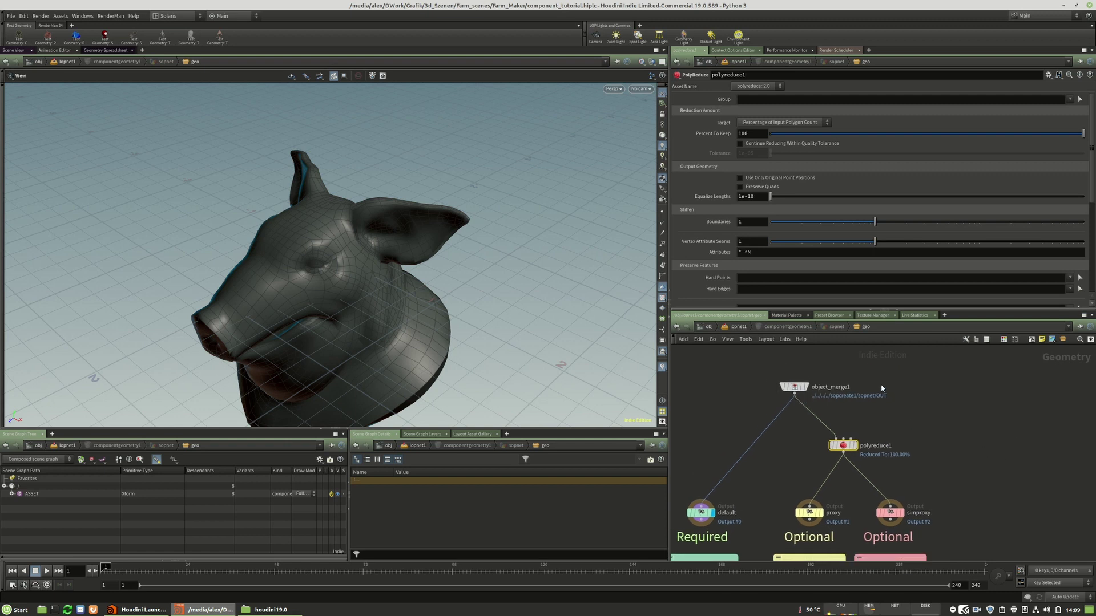
{"action": "left_click_drag", "start_coordinate": [877, 377], "coordinate": [751, 405]}
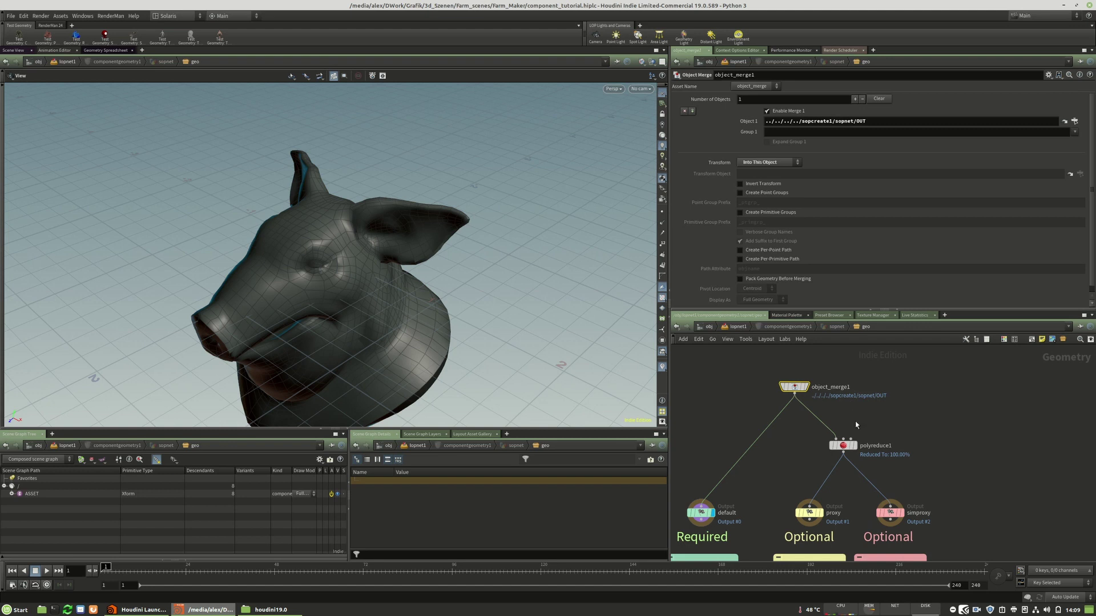
{"action": "left_click_drag", "start_coordinate": [843, 445], "coordinate": [849, 452]}
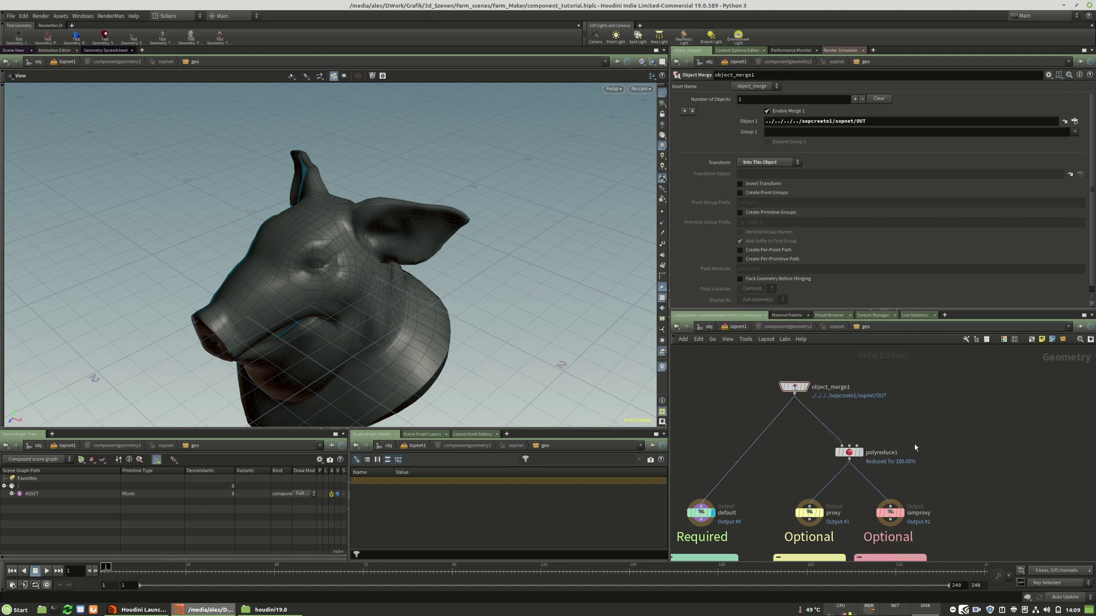
{"action": "left_click_drag", "start_coordinate": [957, 439], "coordinate": [785, 515]}
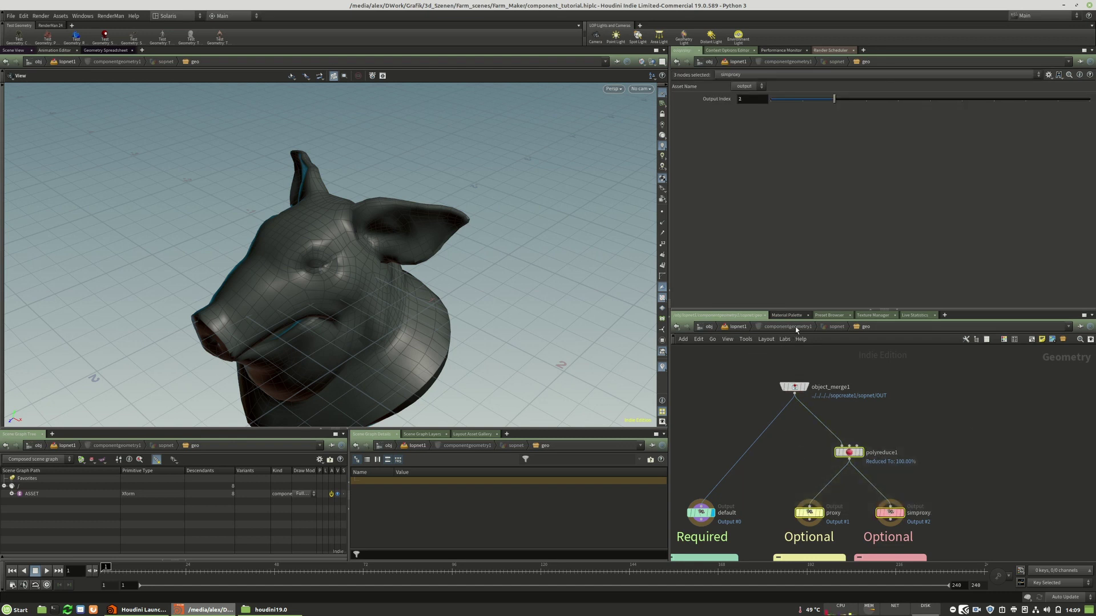
{"action": "left_click_drag", "start_coordinate": [942, 421], "coordinate": [836, 470]}
{"action": "mouse_move", "coordinate": [855, 455]}
{"action": "left_click_drag", "start_coordinate": [1083, 133], "coordinate": [780, 143]}
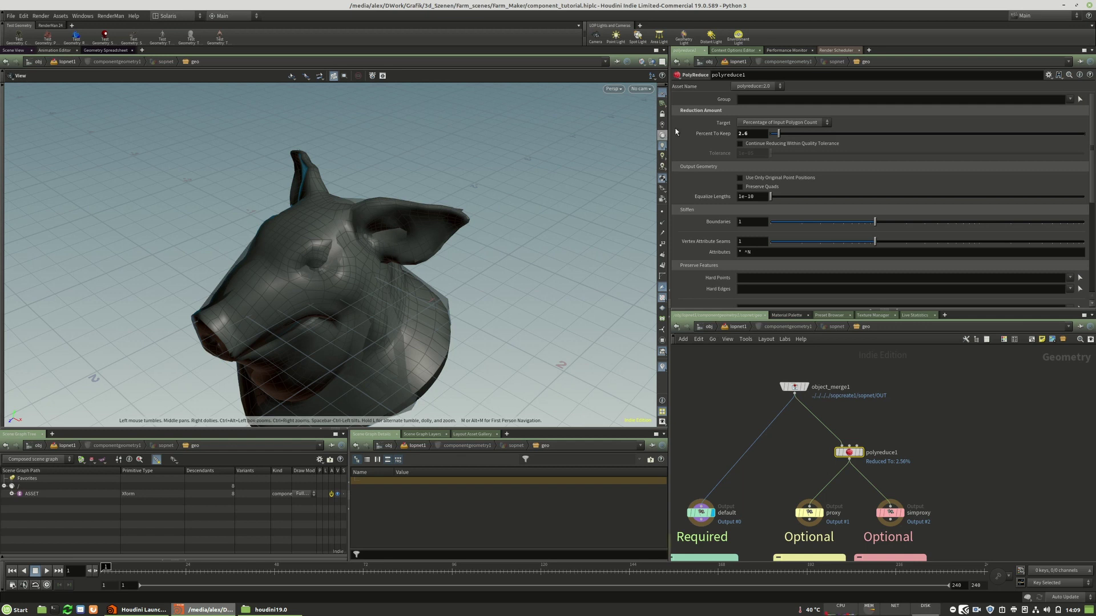
Step: Hide other objects in the viewport and display the PolyReduce result to inspect the low-resolution pig head
{"action": "left_click", "coordinate": [652, 62]}
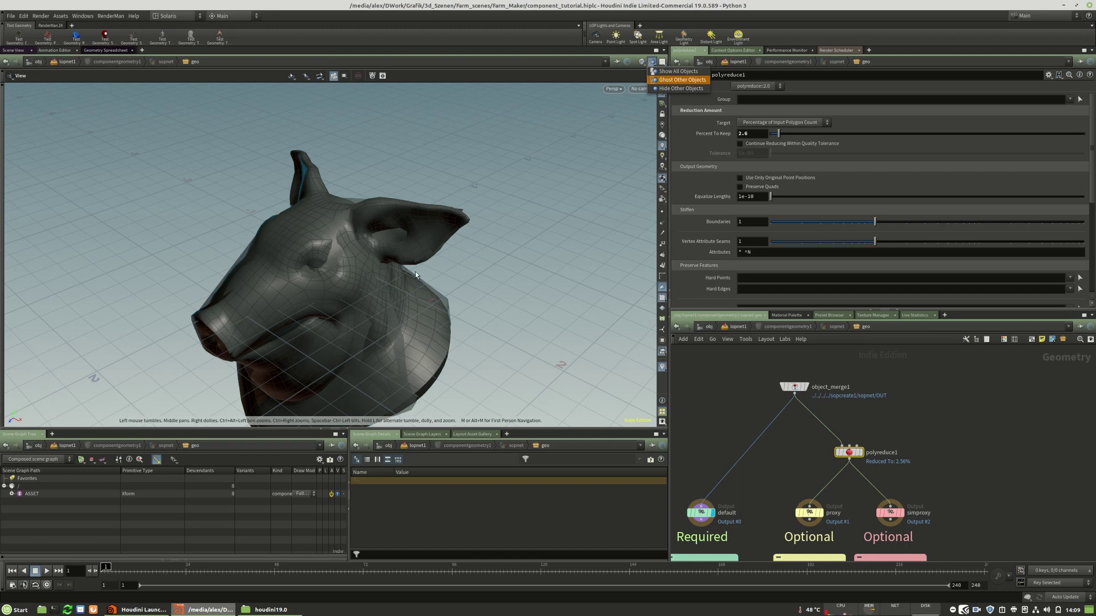
{"action": "left_click", "coordinate": [669, 89]}
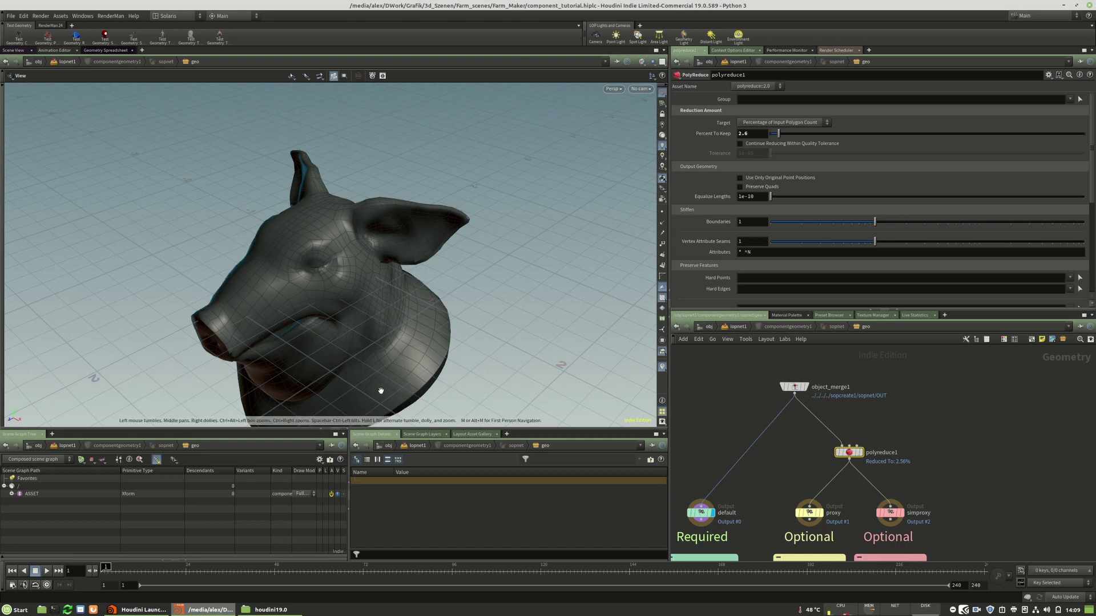
{"action": "middle_click_drag", "start_coordinate": [834, 424], "coordinate": [832, 392]}
{"action": "left_click", "coordinate": [859, 420]}
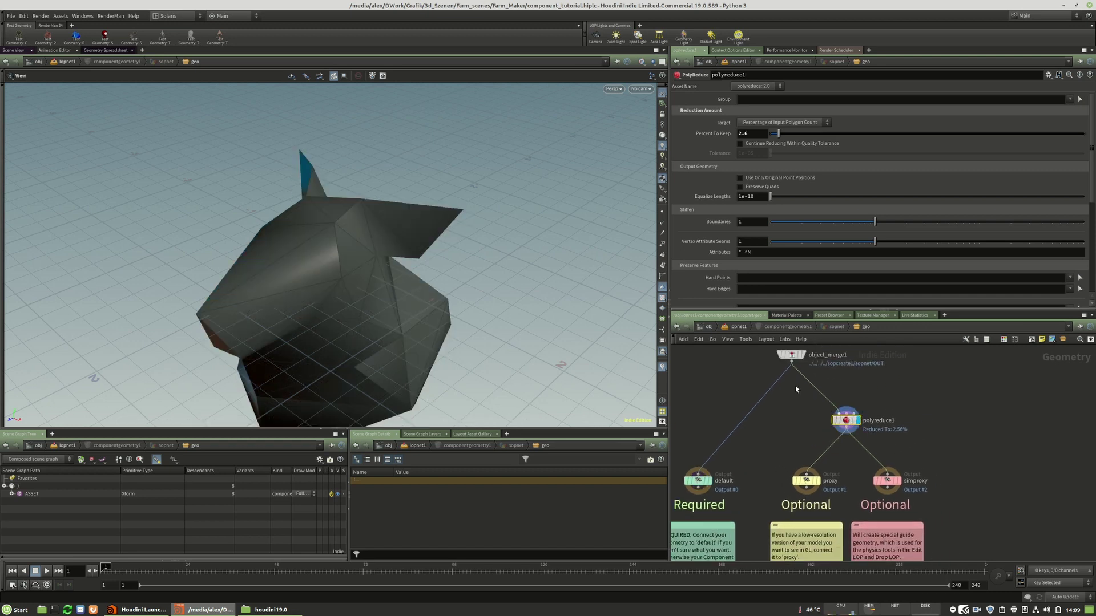
{"action": "mouse_move", "coordinate": [348, 277]}
{"action": "left_mouse_down"}
{"action": "mouse_move", "coordinate": [341, 397]}
{"action": "mouse_move", "coordinate": [342, 274]}
{"action": "left_mouse_up"}
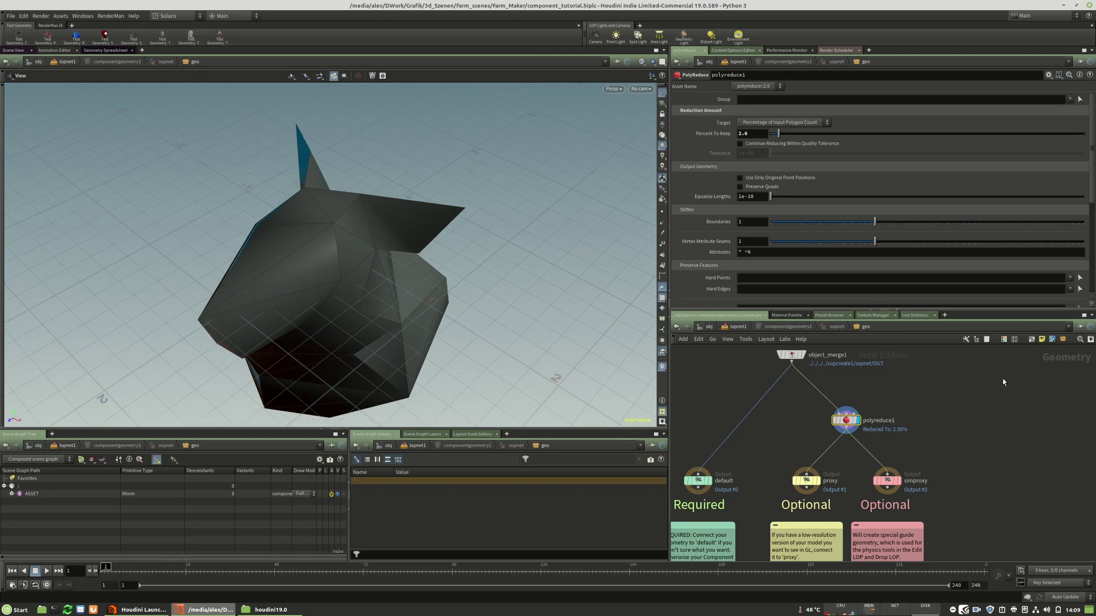
Step: Return the display flag to the default output to show the full-resolution pig head
{"action": "middle_click_drag", "start_coordinate": [900, 430], "coordinate": [929, 402]}
{"action": "left_click", "coordinate": [738, 456]}
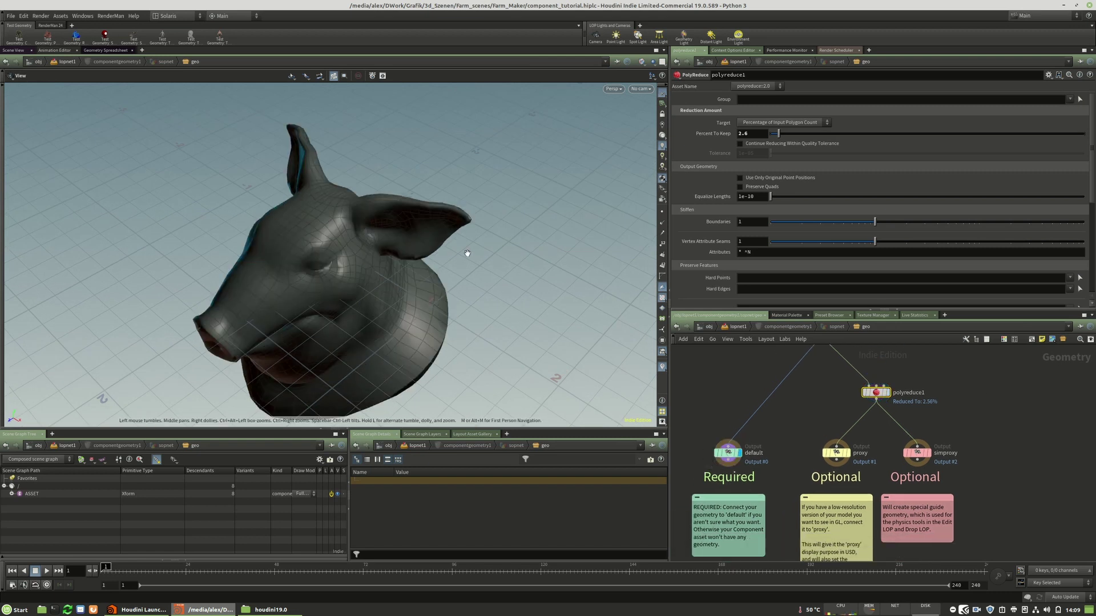
{"action": "middle_click_drag", "start_coordinate": [830, 418], "coordinate": [819, 431]}
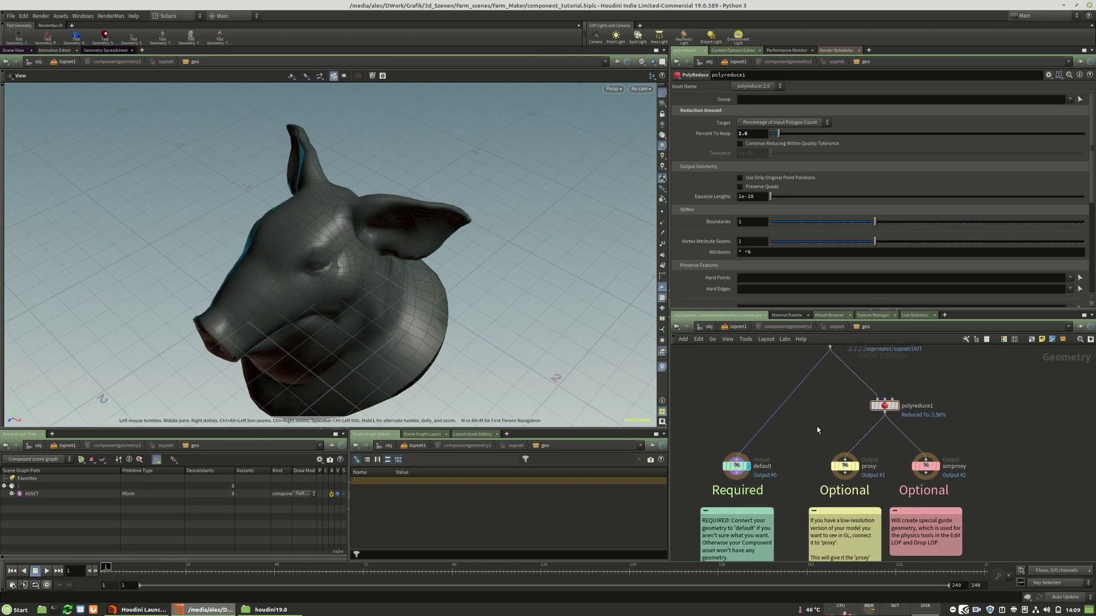
Step: Go back up to the LOP network and display the Component Geometry node in the viewport
{"action": "key", "text": "u"}
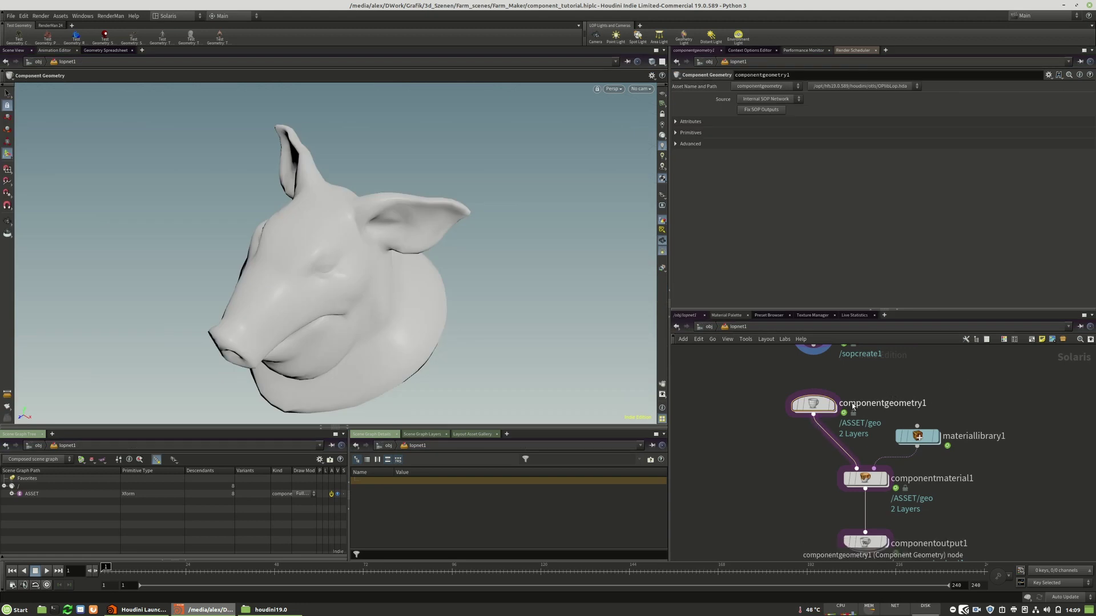
{"action": "left_click", "coordinate": [830, 407]}
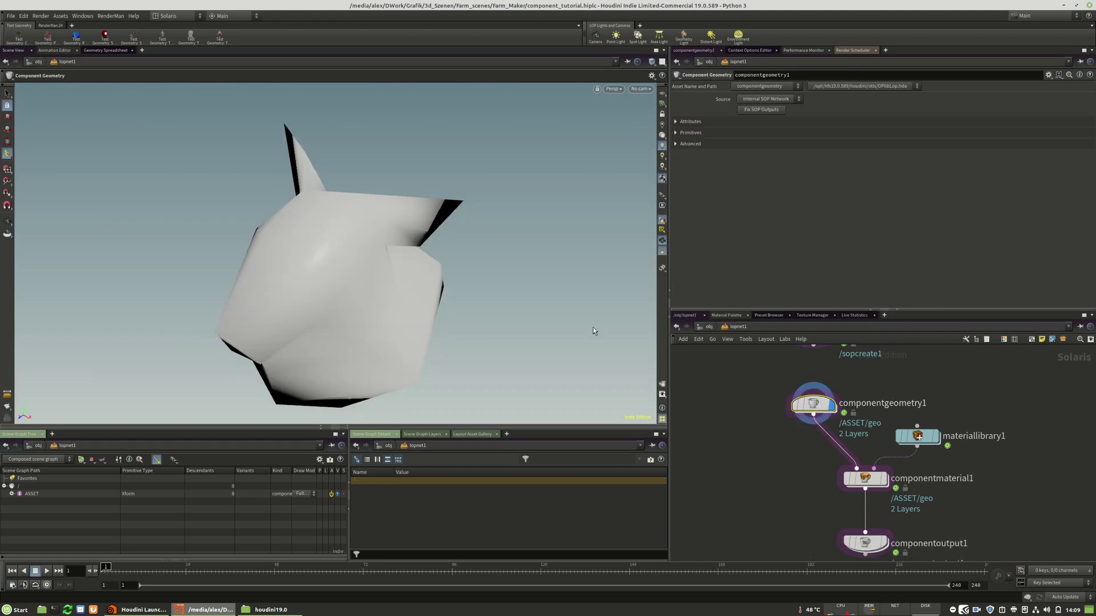
{"action": "key", "text": "Escape"}
{"action": "left_click_drag", "start_coordinate": [429, 287], "coordinate": [351, 261]}
{"action": "key", "text": "Return"}
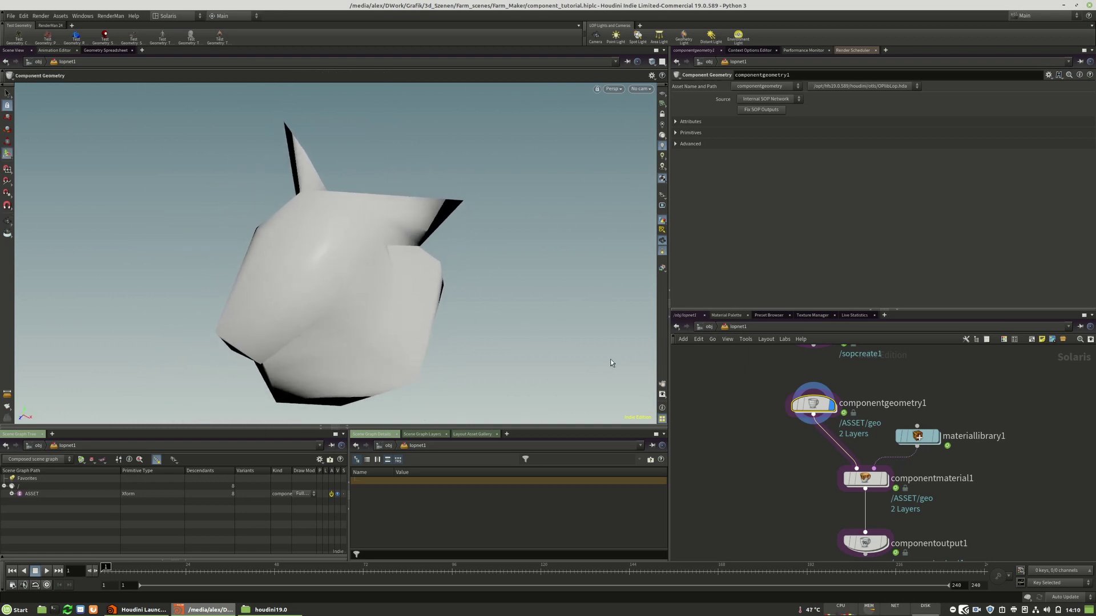
Step: Enter the Material Library node and add a Pxr Material Builder named pighead
{"action": "middle_click_drag", "start_coordinate": [1030, 494], "coordinate": [960, 485]}
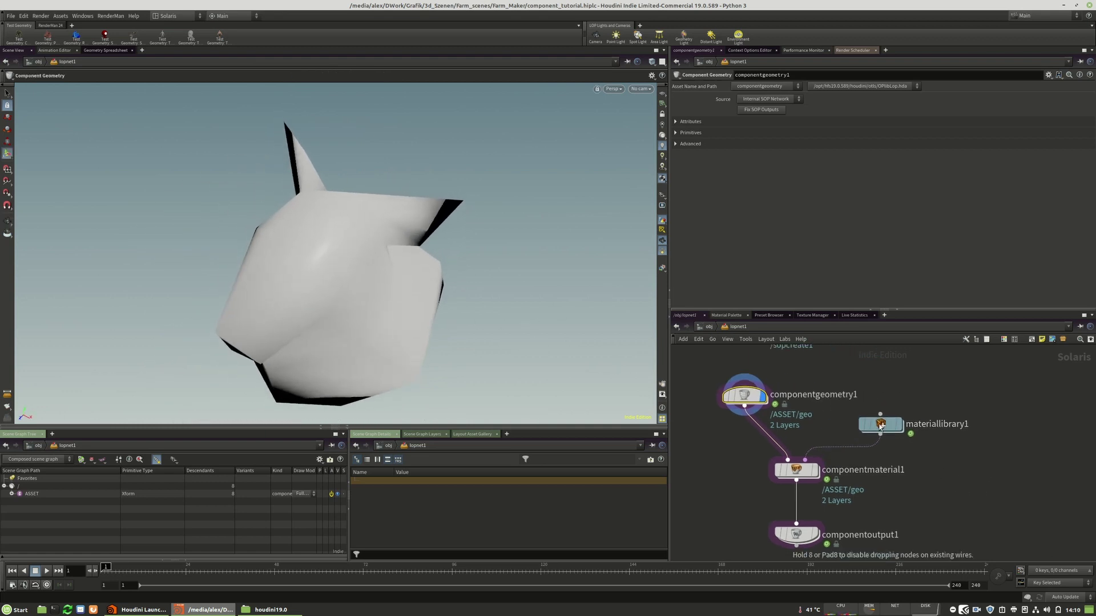
{"action": "left_click", "coordinate": [879, 424]}
{"action": "double_click", "coordinate": [878, 423]}
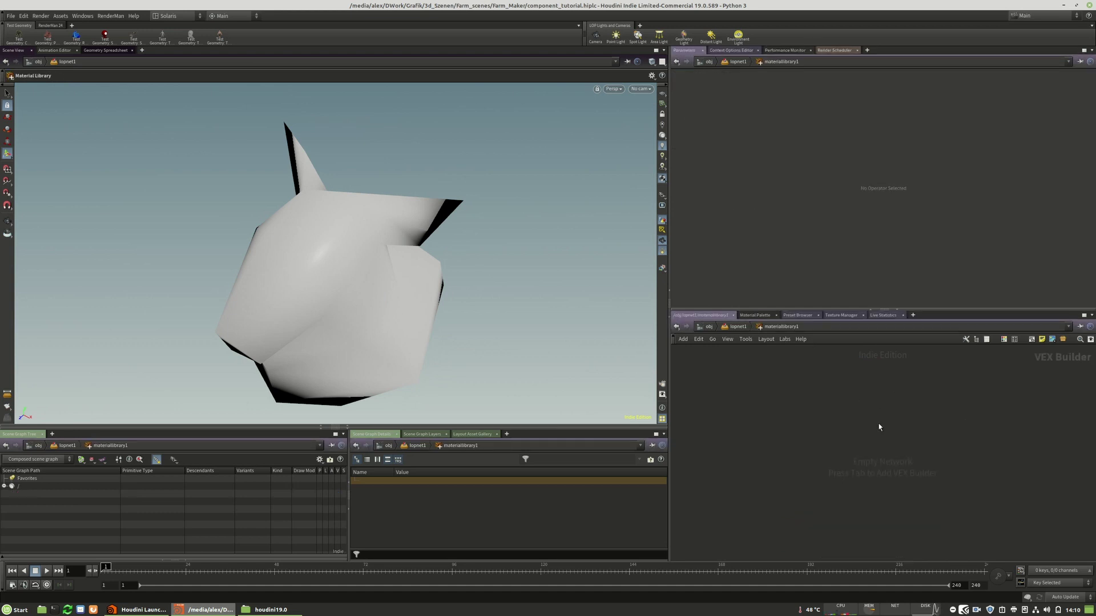
{"action": "key", "text": "Tab"}
{"action": "mouse_move", "coordinate": [896, 216]}
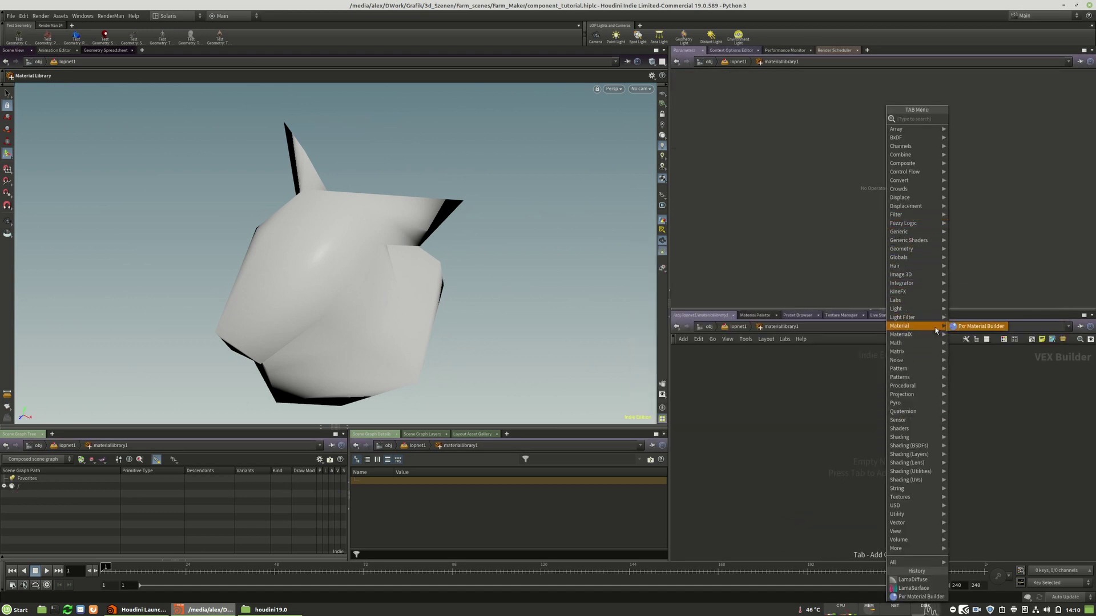
{"action": "left_click", "coordinate": [977, 327]}
{"action": "left_click", "coordinate": [863, 400]}
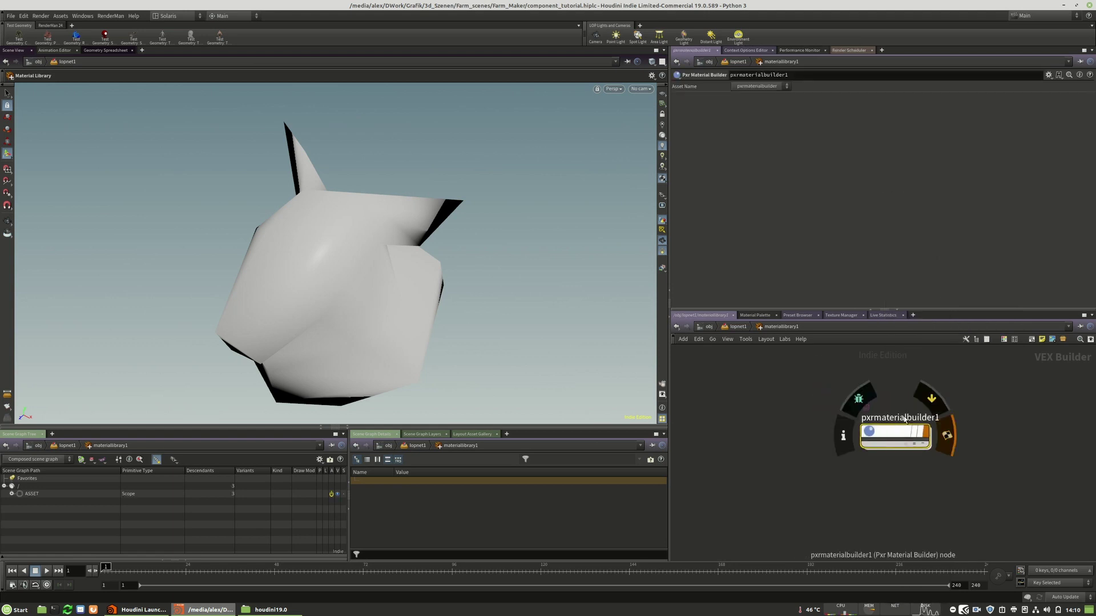
{"action": "type", "text": "pighead"}
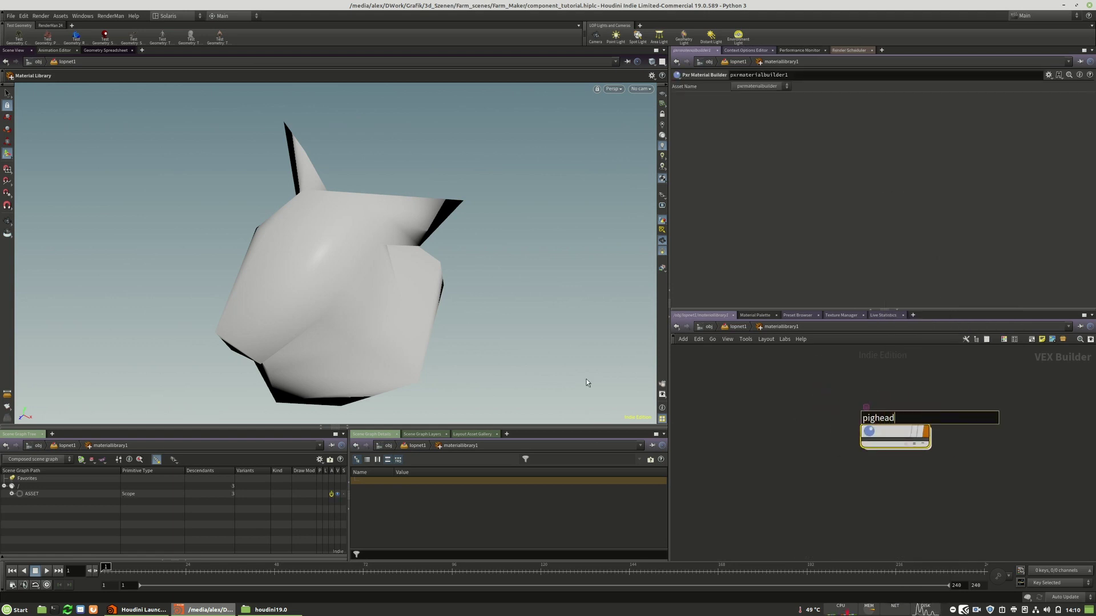
{"action": "key", "text": "Return"}
Step: Inside the pighead material, add a LamaSurface node and connect its bxdf_out to output_collect
{"action": "double_click", "coordinate": [879, 436]}
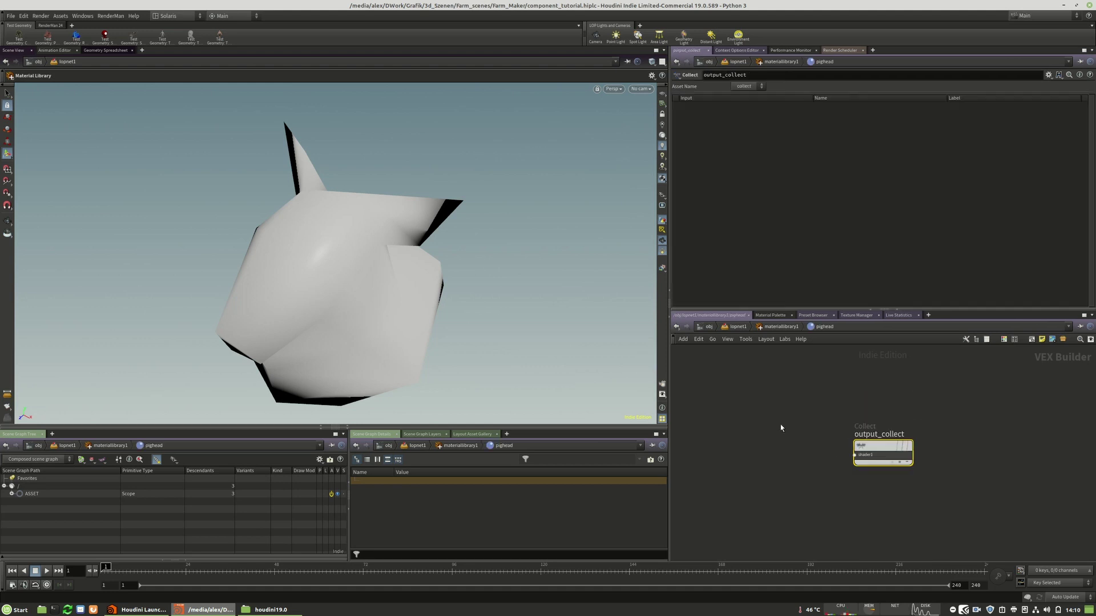
{"action": "key", "text": "Tab"}
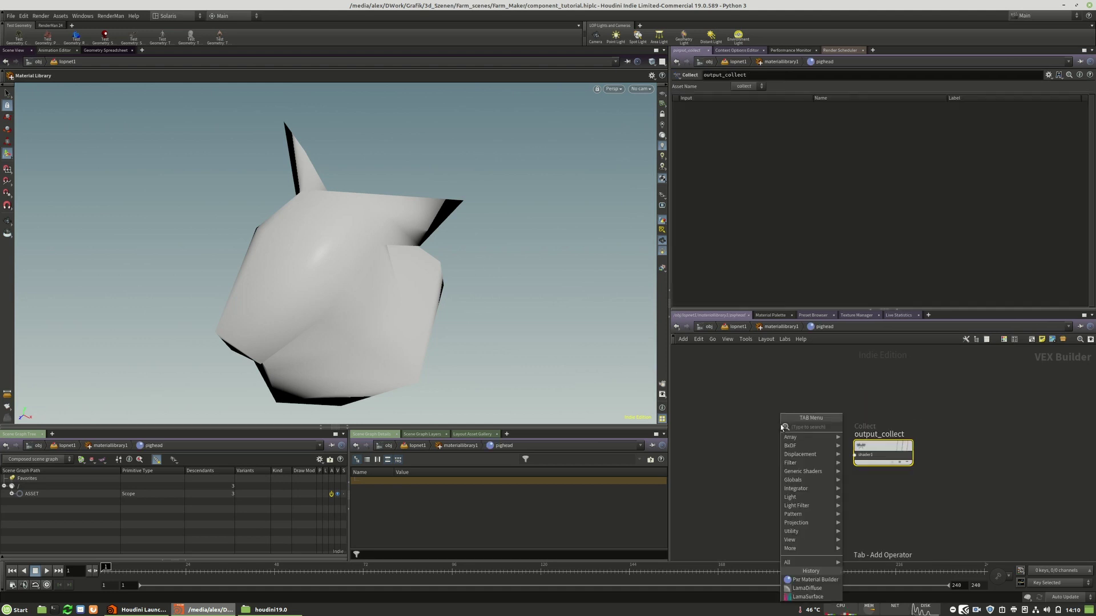
{"action": "left_click", "coordinate": [808, 597]}
{"action": "left_click", "coordinate": [762, 459]}
{"action": "left_click_drag", "start_coordinate": [791, 469], "coordinate": [851, 453]}
{"action": "middle_click_drag", "start_coordinate": [850, 452], "coordinate": [931, 456]}
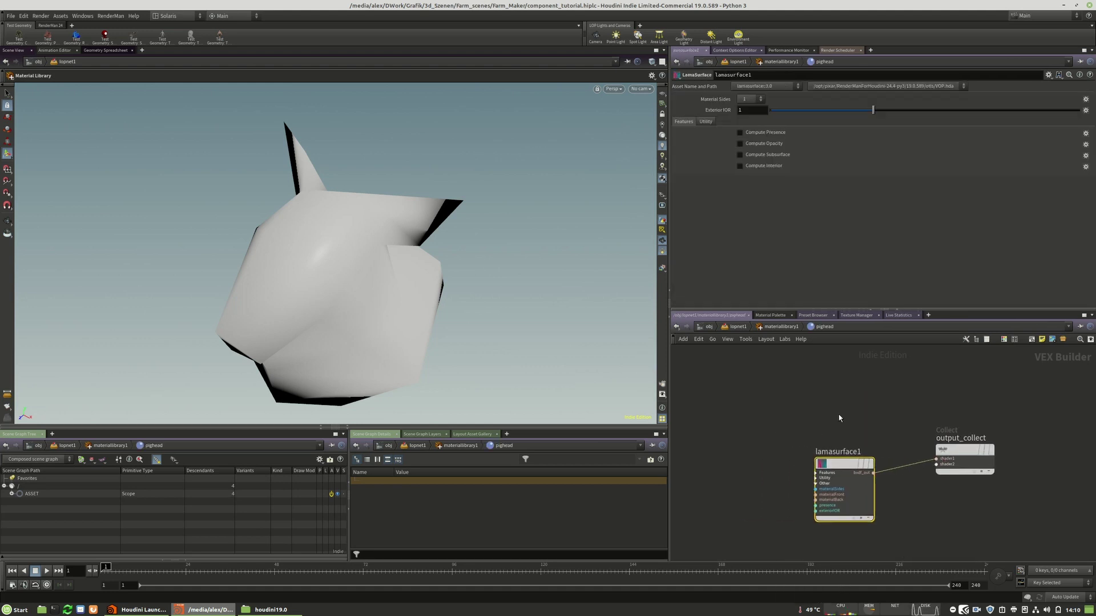
Step: Add a LamaDiffuse node and connect its bxdf_out to the materialFront input of lamasurface1
{"action": "key", "text": "Tab"}
{"action": "left_click", "coordinate": [862, 597]}
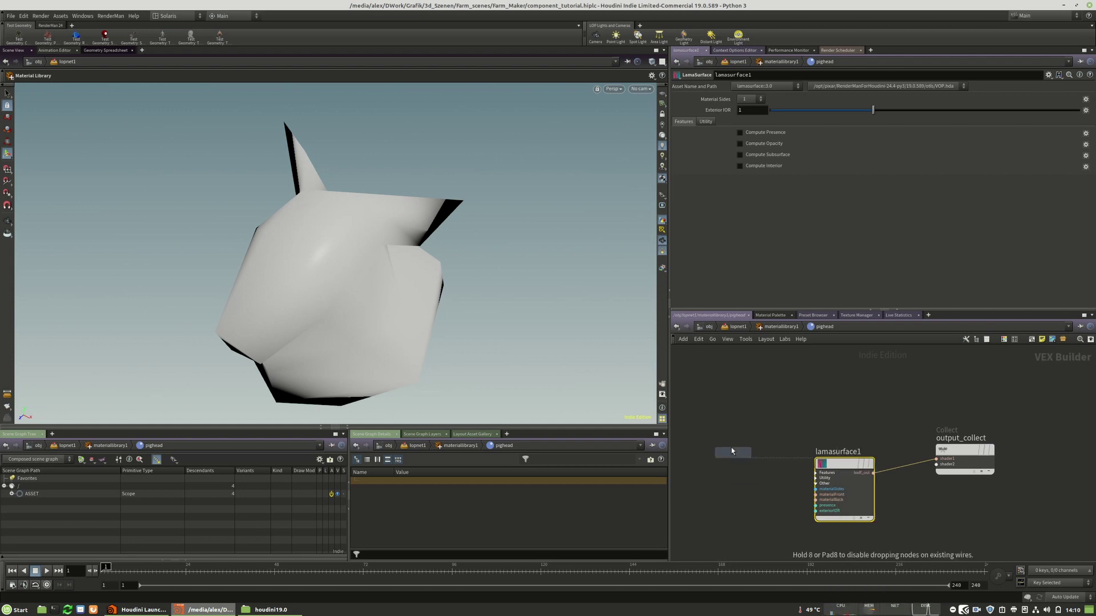
{"action": "left_click", "coordinate": [731, 447]}
{"action": "left_click_drag", "start_coordinate": [758, 438], "coordinate": [820, 495]}
{"action": "left_click", "coordinate": [817, 494]}
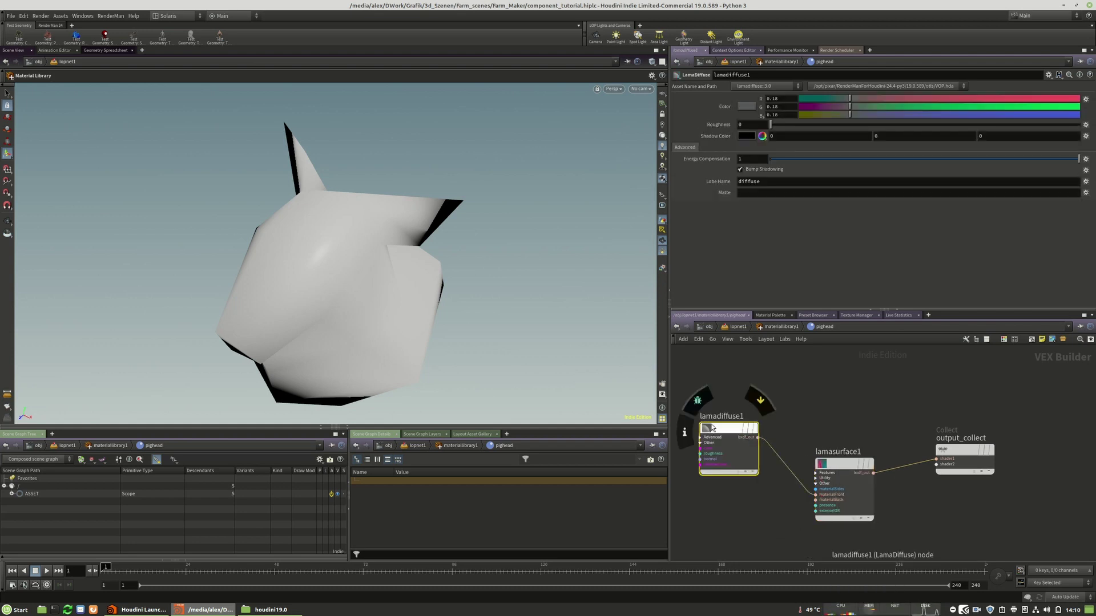
Step: Set the green component of the LamaDiffuse color to about 0.825, and return to the LOP network
{"action": "left_click_drag", "start_coordinate": [849, 106], "coordinate": [1029, 108]}
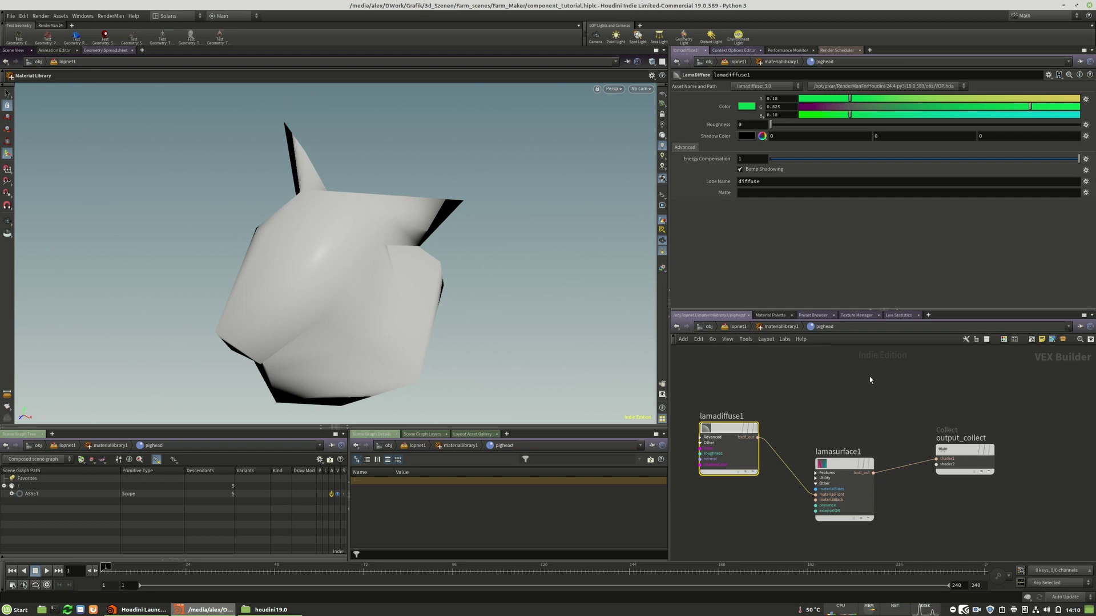
{"action": "key", "text": "u"}
{"action": "key", "text": "u"}
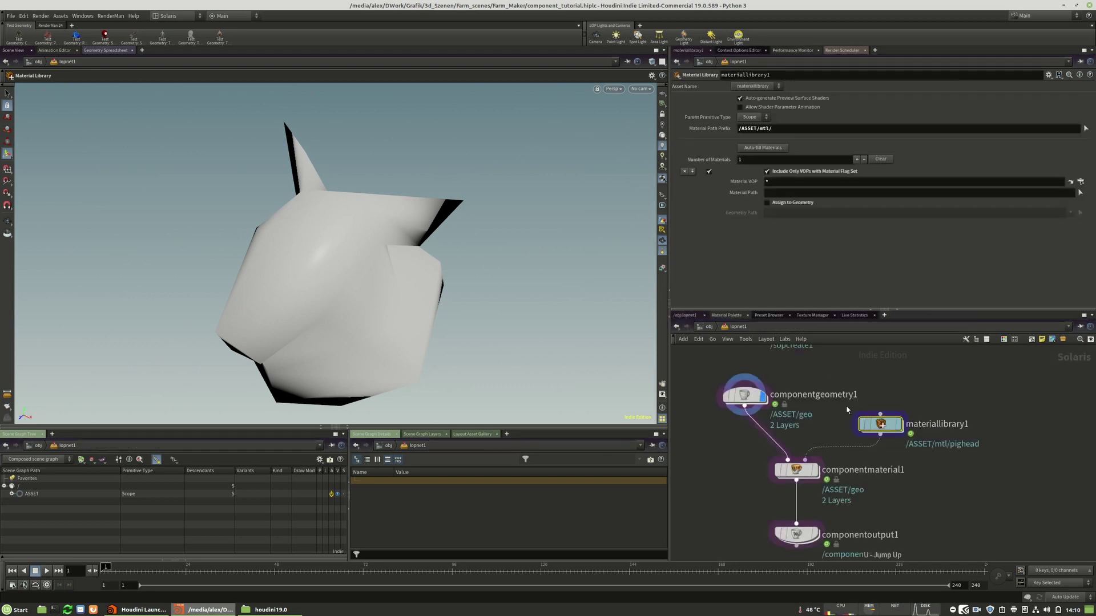
{"action": "left_click_drag", "start_coordinate": [829, 437], "coordinate": [907, 426]}
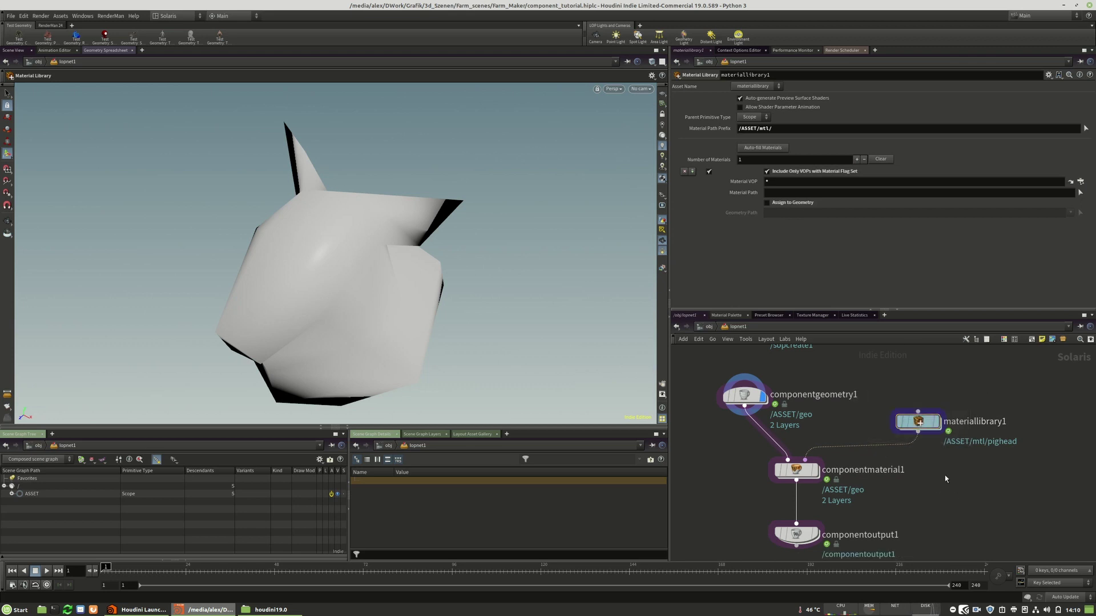
Step: Display the Component Material node in the viewport and select it to show its parameters
{"action": "mouse_move", "coordinate": [726, 382]}
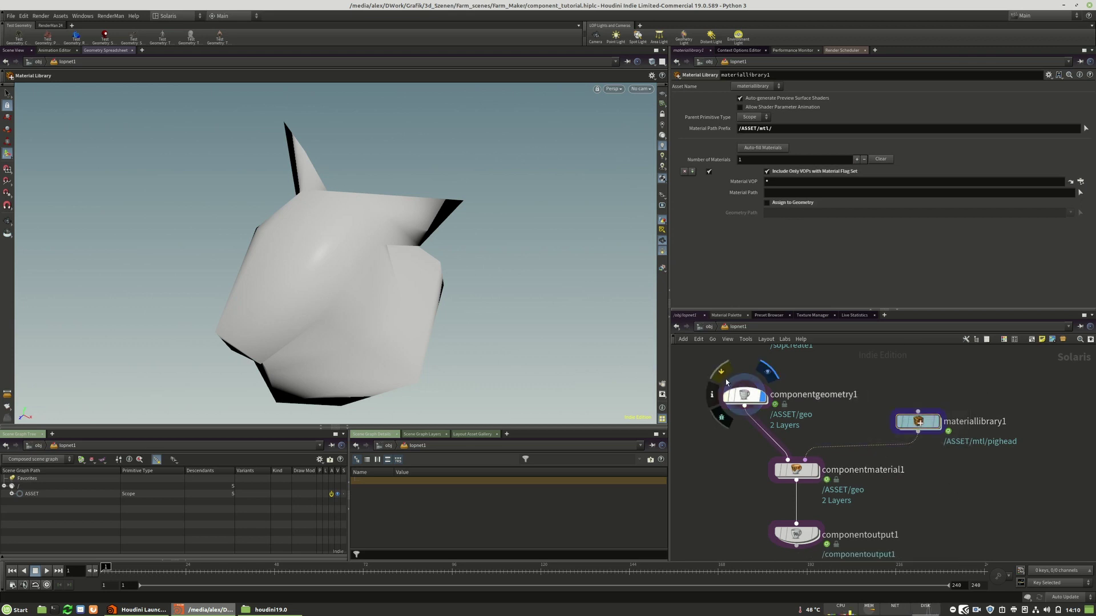
{"action": "left_click", "coordinate": [816, 473]}
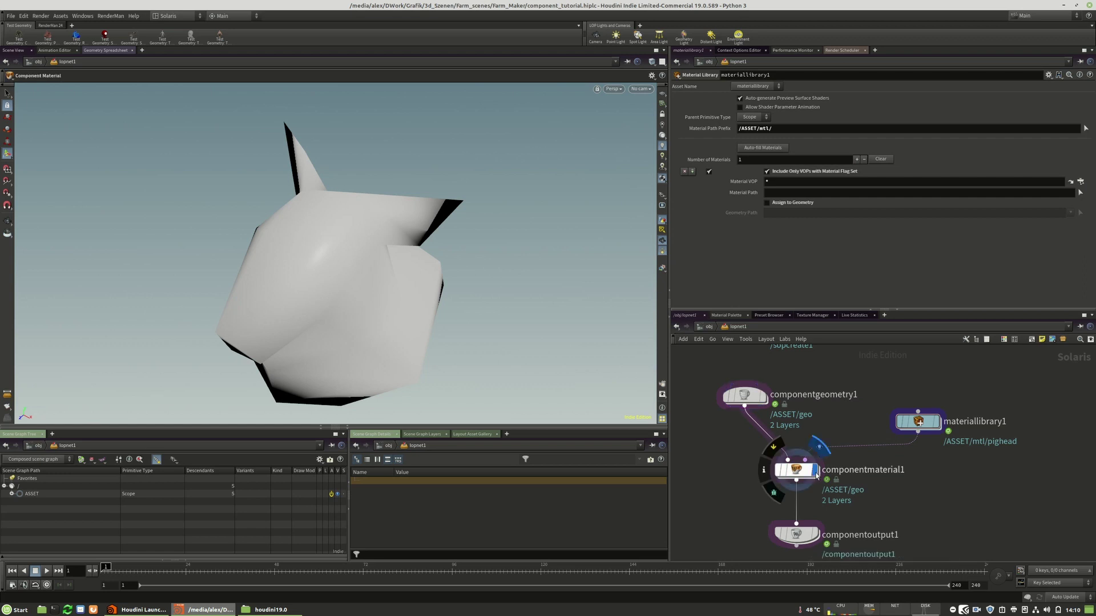
{"action": "left_click", "coordinate": [792, 471]}
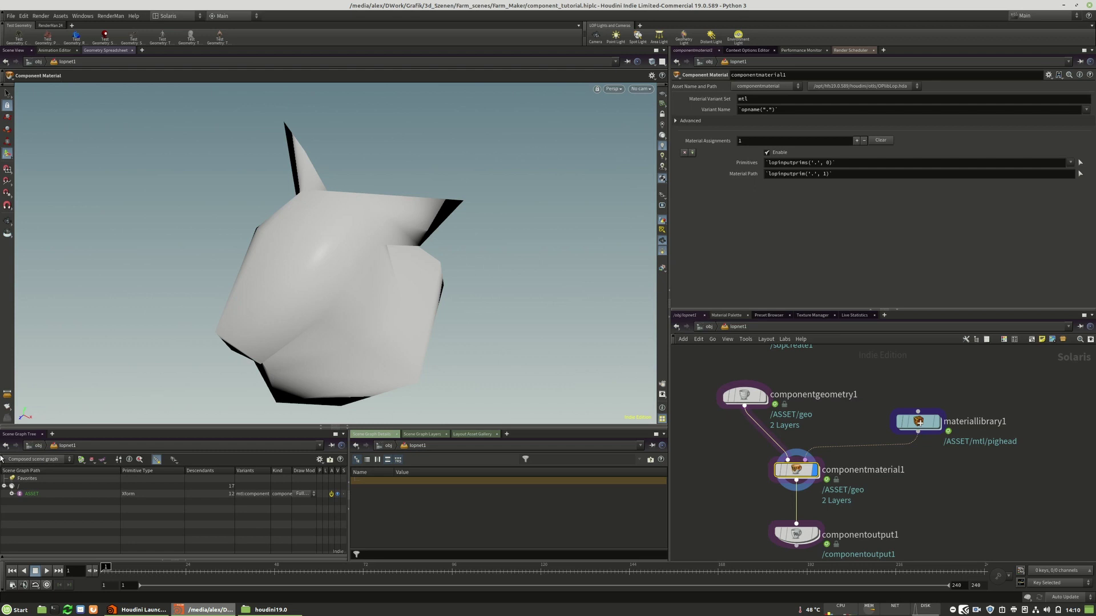
Step: In componentmaterial1, set Primitives to /ASSET/geo/render/shape and Material Path to /ASSET/mtl/pighead from the scene graph prims
{"action": "left_click", "coordinate": [11, 494]}
{"action": "left_click", "coordinate": [19, 509]}
{"action": "left_click", "coordinate": [20, 502]}
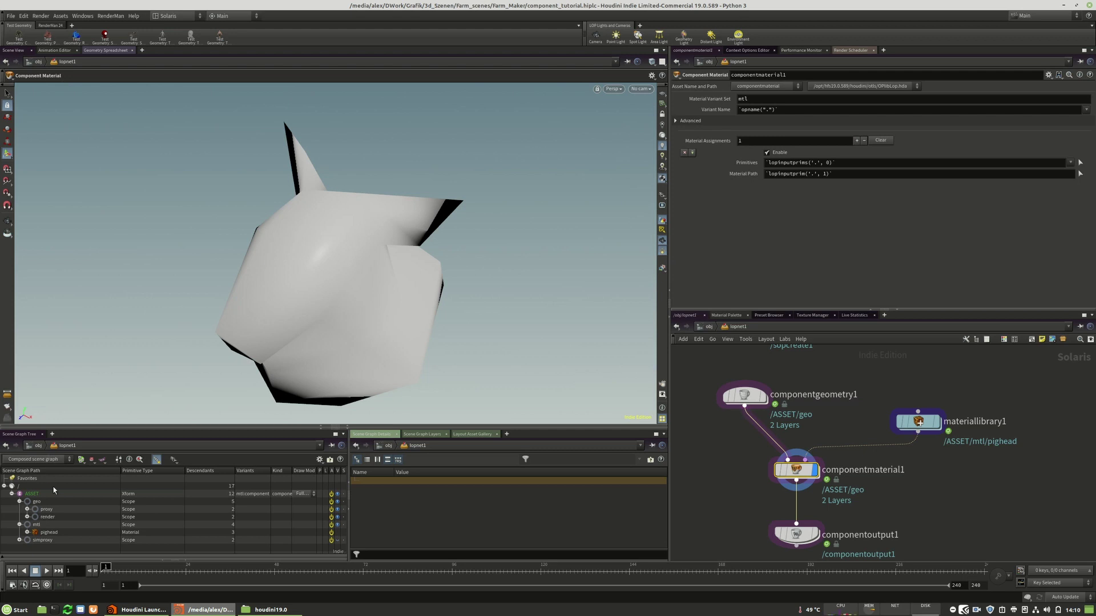
{"action": "left_click", "coordinate": [27, 517]}
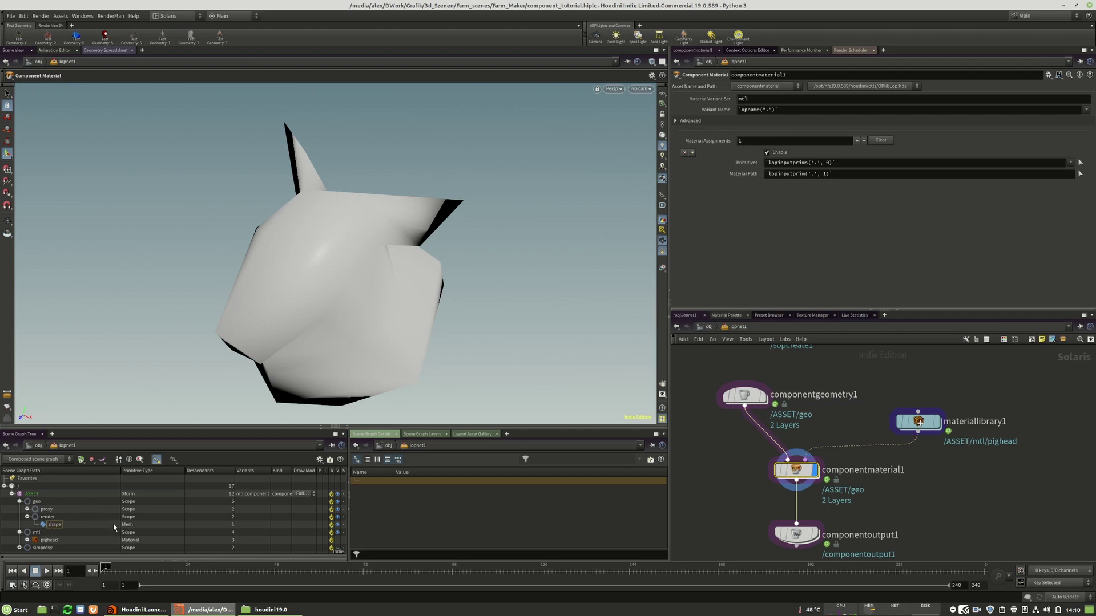
{"action": "left_click_drag", "start_coordinate": [839, 161], "coordinate": [840, 162]}
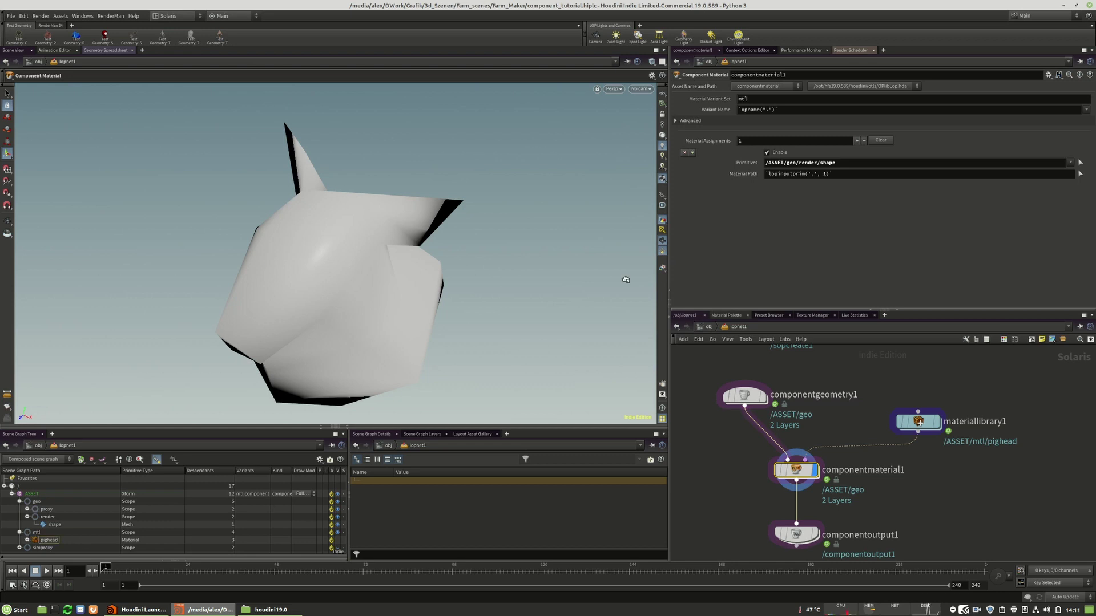
{"action": "left_click_drag", "start_coordinate": [793, 180], "coordinate": [793, 178]}
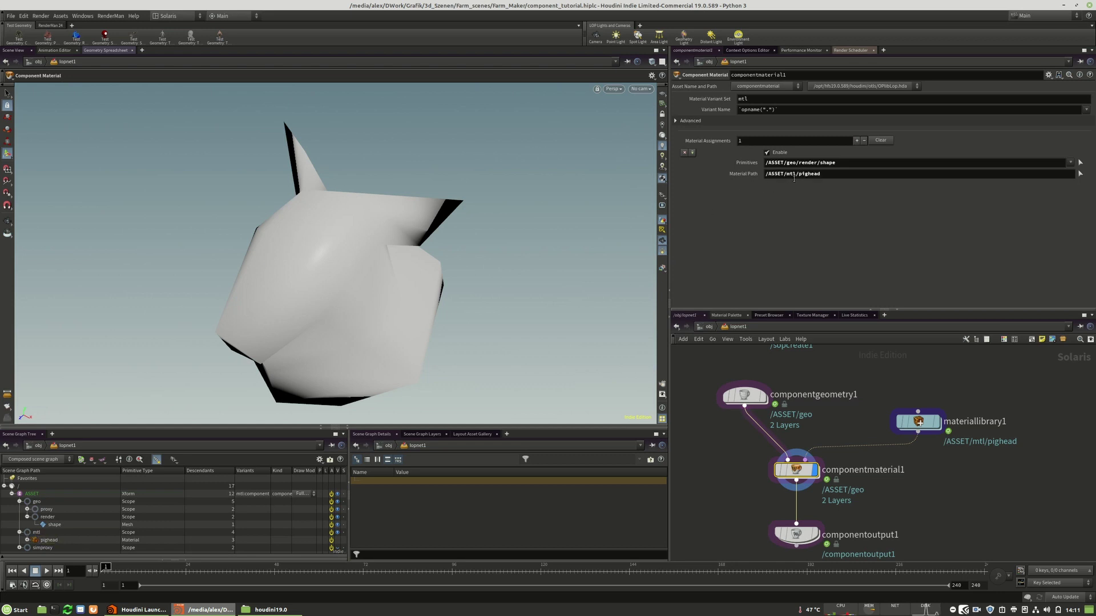
Step: Display the Component Output node and save the scene file
{"action": "left_click", "coordinate": [813, 534]}
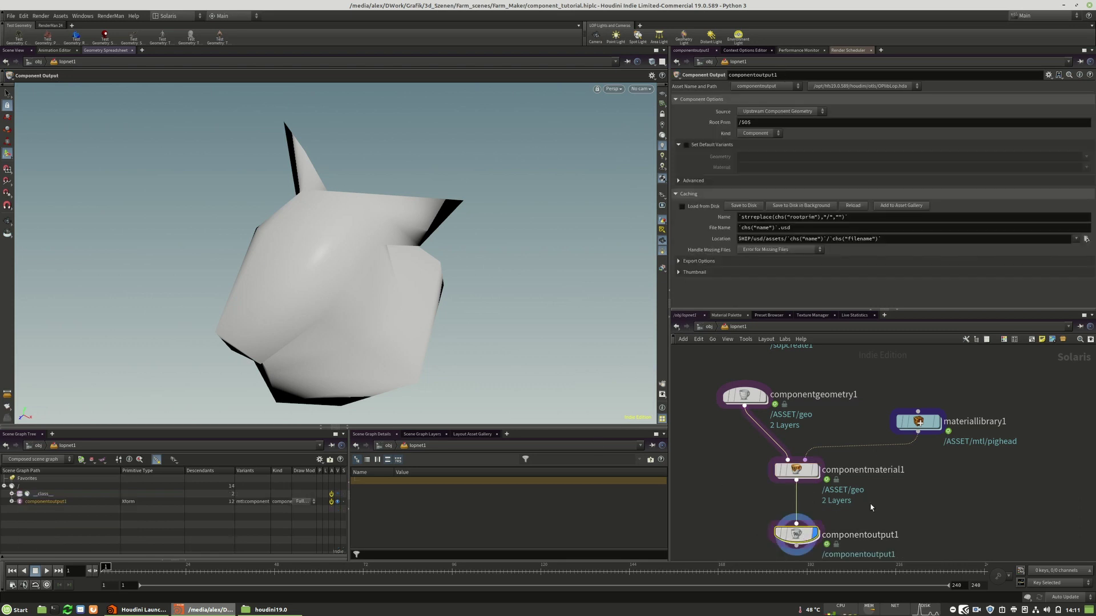
{"action": "scroll", "coordinate": [871, 506], "scroll_direction": "down", "scroll_amount": 1}
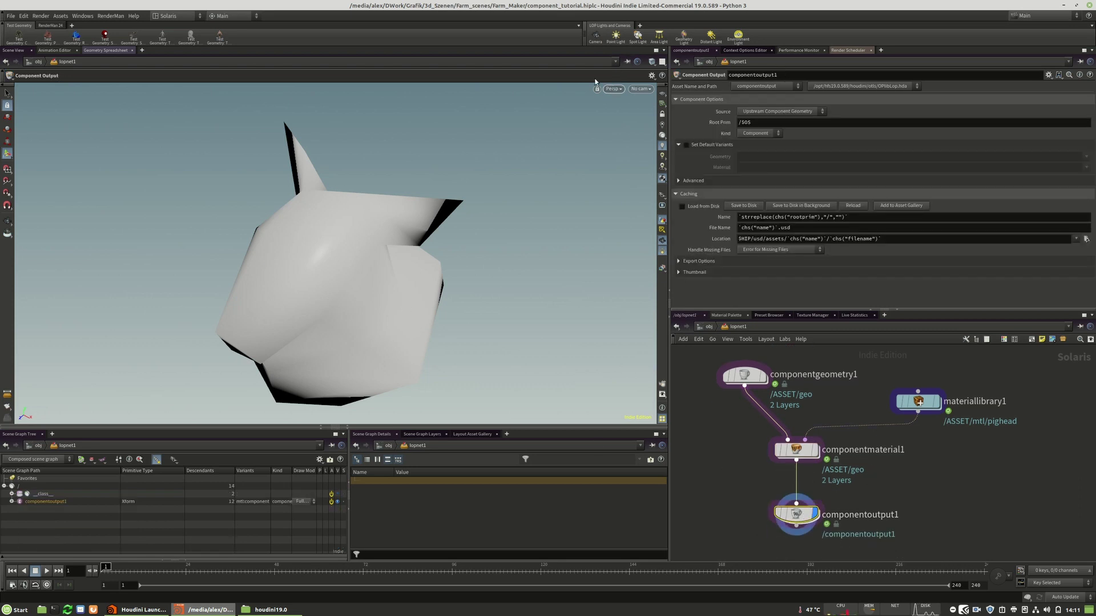
{"action": "left_click", "coordinate": [11, 15]}
{"action": "left_click", "coordinate": [26, 76]}
Step: Switch the viewport renderer to RenderMan RIS
{"action": "left_click", "coordinate": [613, 88]}
{"action": "left_click", "coordinate": [631, 164]}
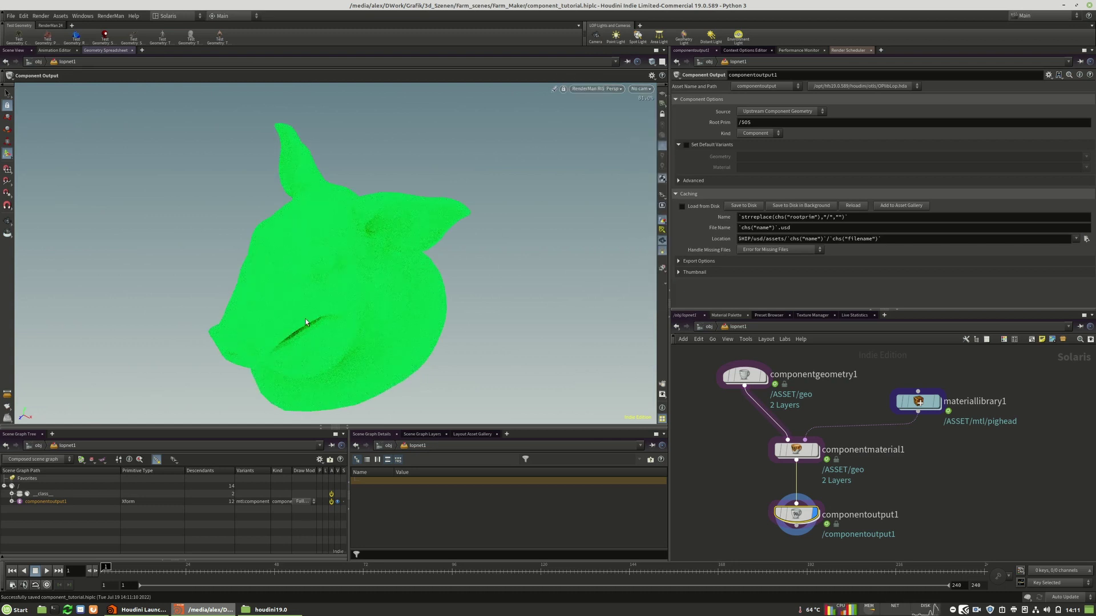
Step: Move componentmaterial1 down to make room and insert a Merge node between it and componentgeometry1
{"action": "middle_click_drag", "start_coordinate": [867, 494], "coordinate": [899, 503]}
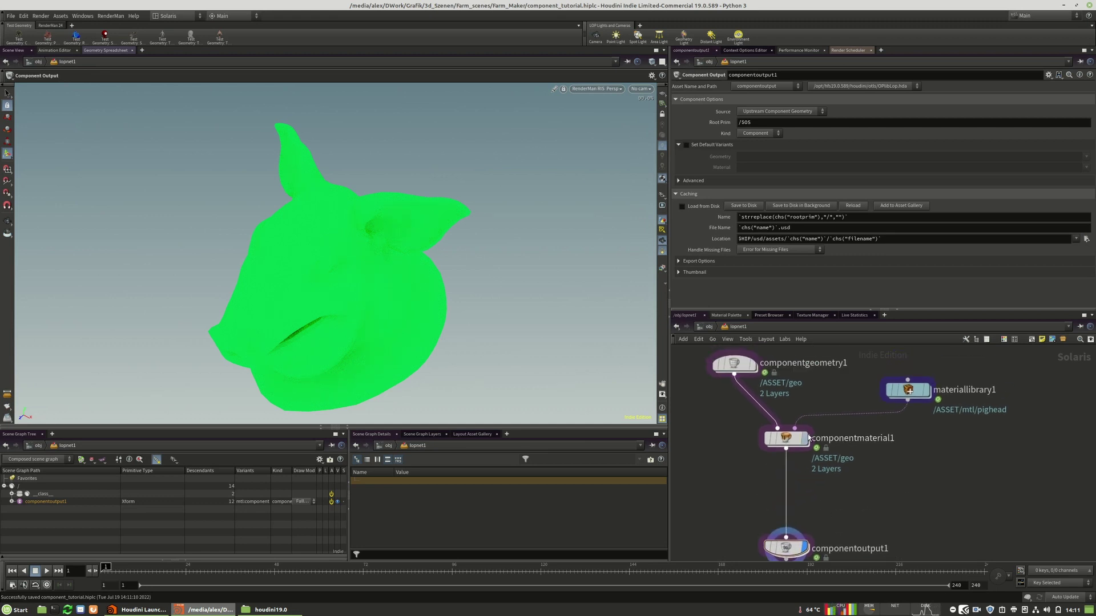
{"action": "left_click_drag", "start_coordinate": [789, 439], "coordinate": [793, 489]}
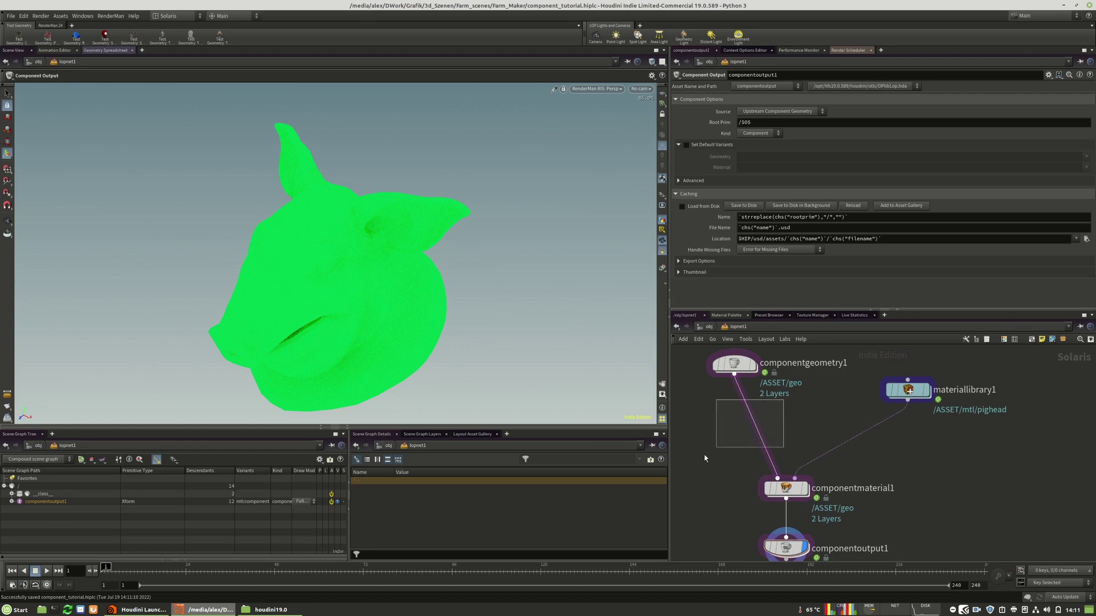
{"action": "key", "text": "h"}
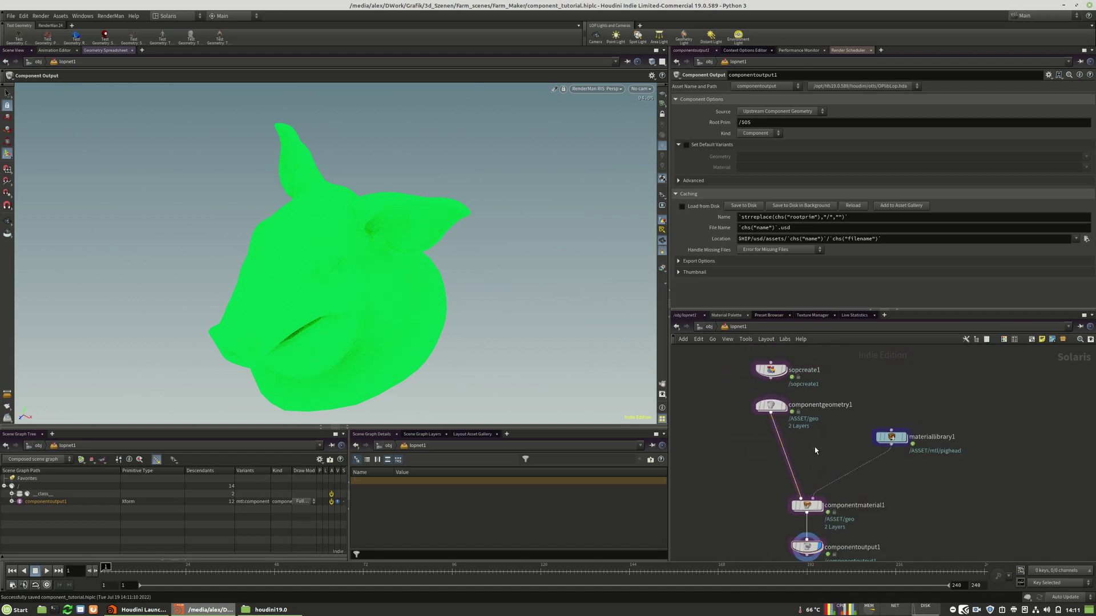
{"action": "key", "text": "Tab"}
{"action": "type", "text": "me"}
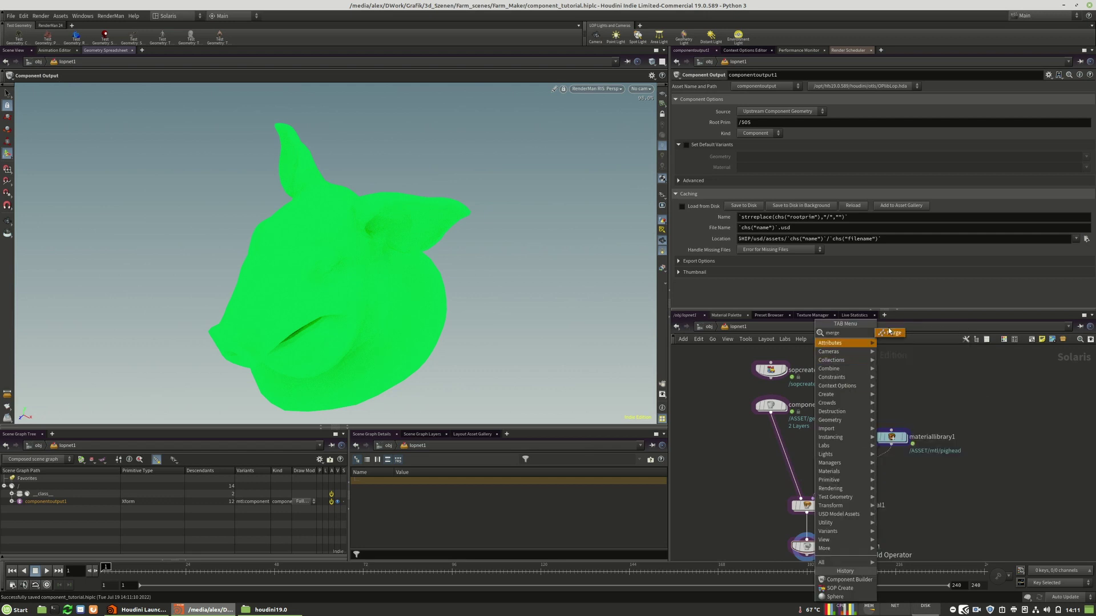
{"action": "left_click", "coordinate": [891, 334]}
{"action": "left_click", "coordinate": [787, 450]}
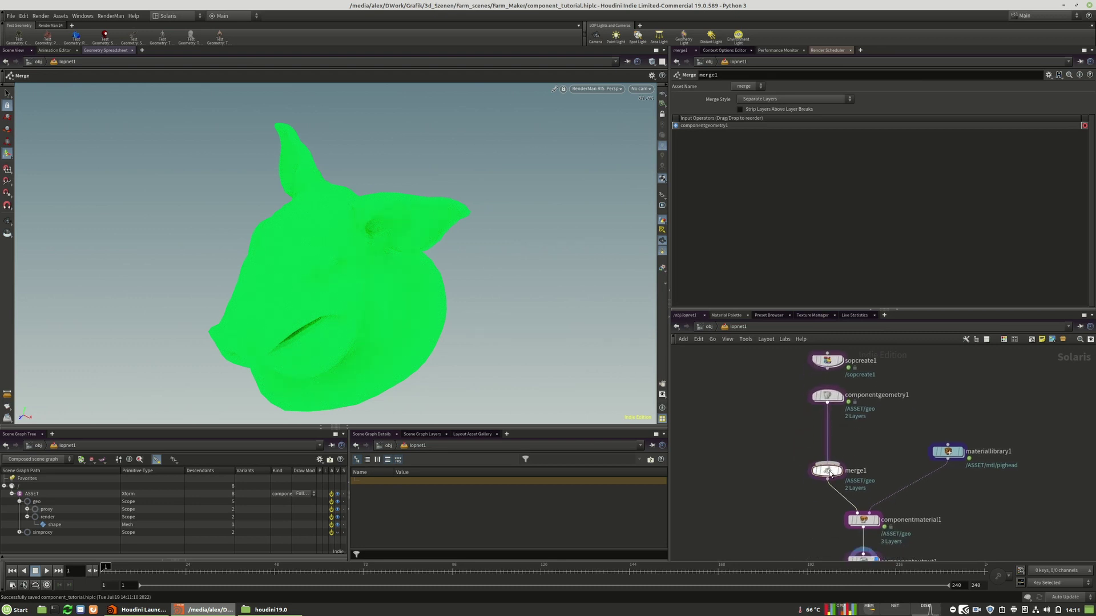
Step: Add a Light node beside componentgeometry1 and connect it to merge1 as a second input
{"action": "key", "text": "Tab"}
{"action": "type", "text": "ligh"}
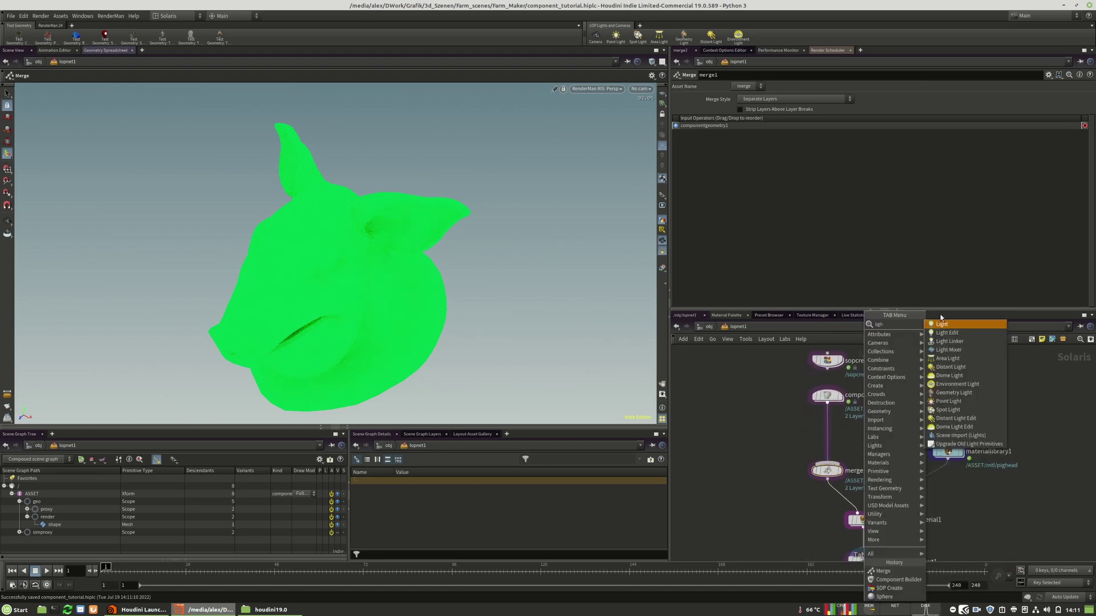
{"action": "left_click", "coordinate": [941, 325]}
{"action": "left_click", "coordinate": [747, 410]}
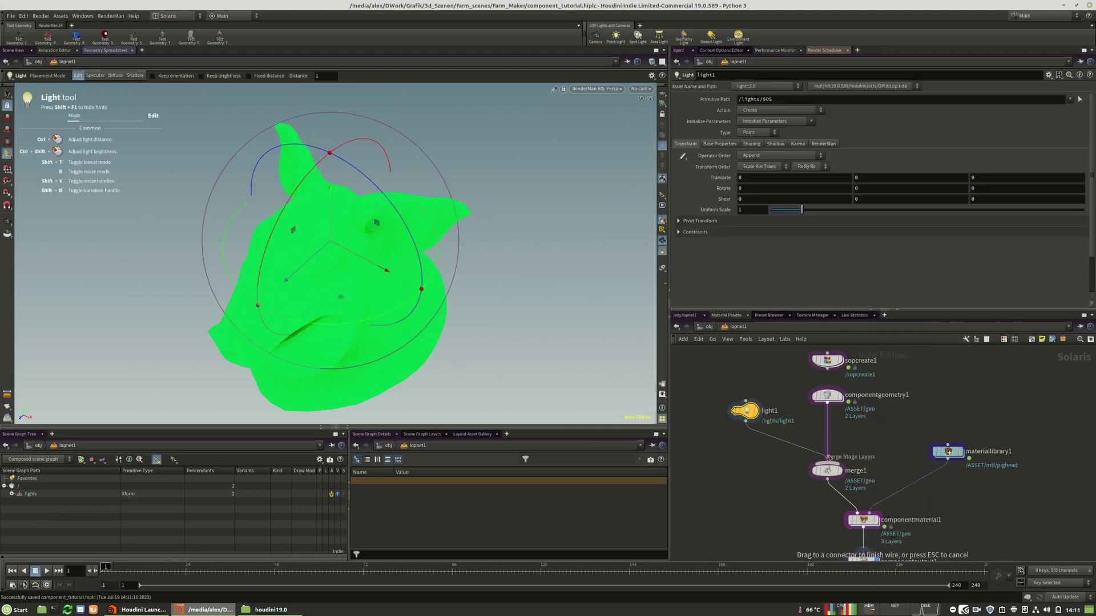
Step: Move the light beside the pig head's neck and set its intensity to 10000
{"action": "left_click_drag", "start_coordinate": [385, 273], "coordinate": [601, 385]}
{"action": "left_click", "coordinate": [719, 144]}
{"action": "left_click", "coordinate": [749, 155]}
{"action": "type", "text": "1000"}
{"action": "key", "text": "Return"}
{"action": "type", "text": "0"}
{"action": "key", "text": "Return"}
{"action": "left_click_drag", "start_coordinate": [744, 411], "coordinate": [744, 419]}
{"action": "left_click_drag", "start_coordinate": [546, 354], "coordinate": [482, 282]}
{"action": "middle_click_drag", "start_coordinate": [849, 448], "coordinate": [840, 407]}
{"action": "scroll", "coordinate": [797, 420], "scroll_direction": "down", "scroll_amount": 2}
Step: Compare the light's effect in the render of the Merge node with that of the Component Output node
{"action": "left_click_drag", "start_coordinate": [738, 100], "coordinate": [749, 100]}
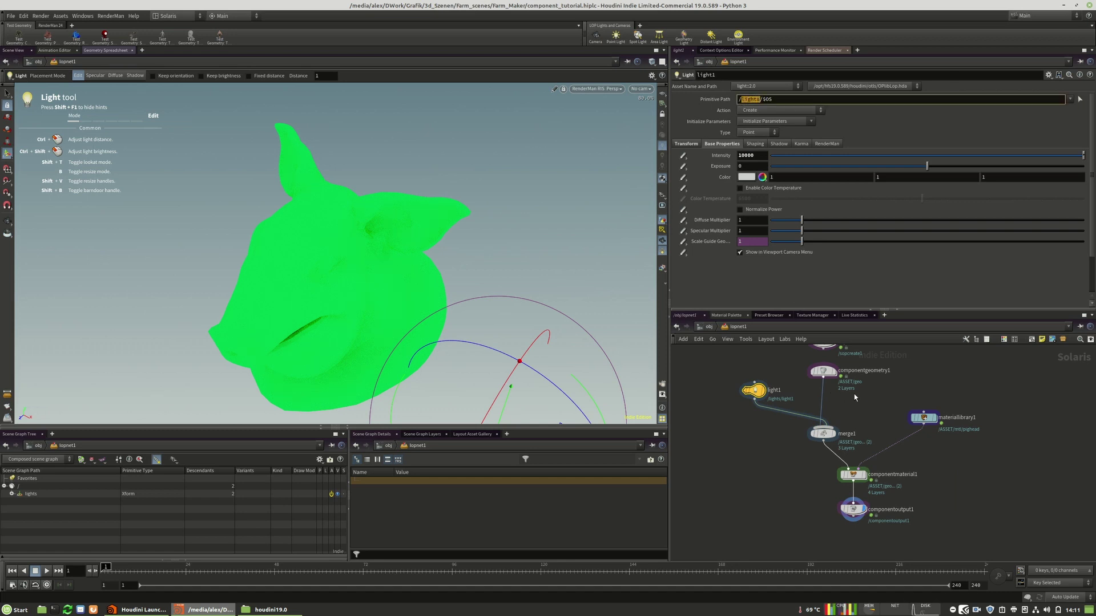
{"action": "left_click", "coordinate": [822, 434]}
{"action": "left_click", "coordinate": [832, 434]}
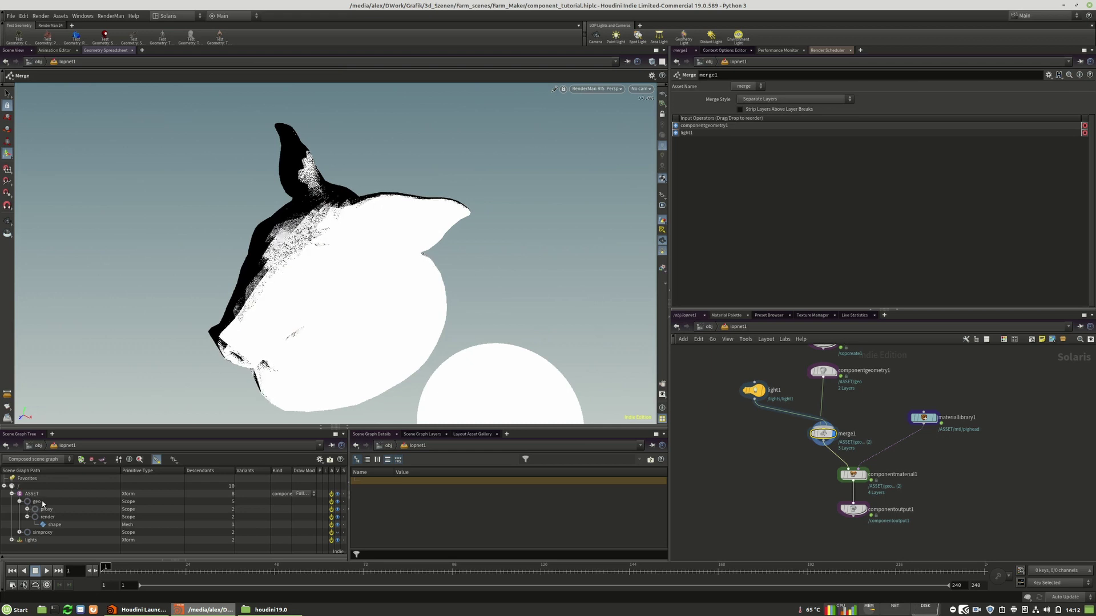
{"action": "left_click", "coordinate": [863, 509]}
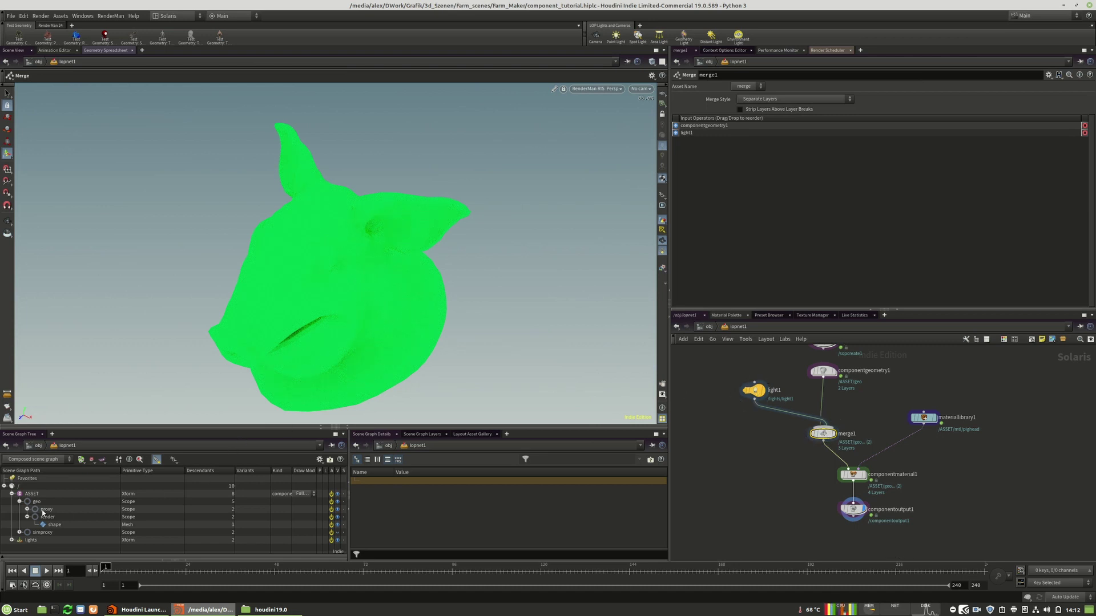
Step: Set the primitive path of light1 to /geo/lights/$OS
{"action": "left_click", "coordinate": [753, 390]}
{"action": "left_click", "coordinate": [740, 100]}
{"action": "type", "text": "geo/lights/$OS"}
{"action": "key", "text": "Return"}
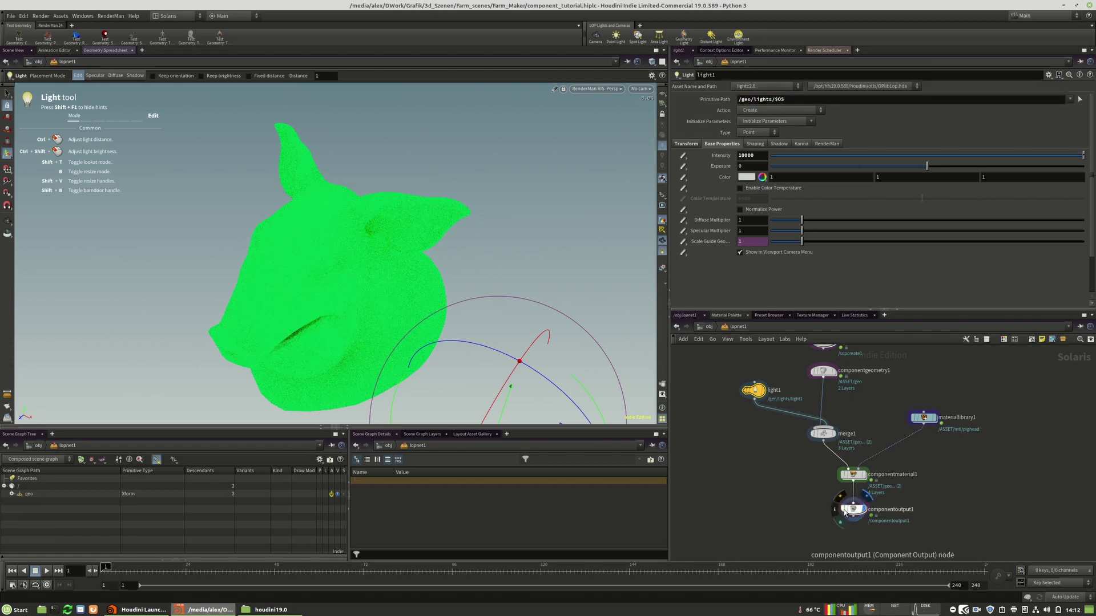
Step: Inspect the light's prim hierarchy in the scene graph and compare it with the hierarchy of the displayed Merge node
{"action": "left_click", "coordinate": [11, 494]}
{"action": "left_click", "coordinate": [19, 502]}
{"action": "left_click", "coordinate": [836, 436]}
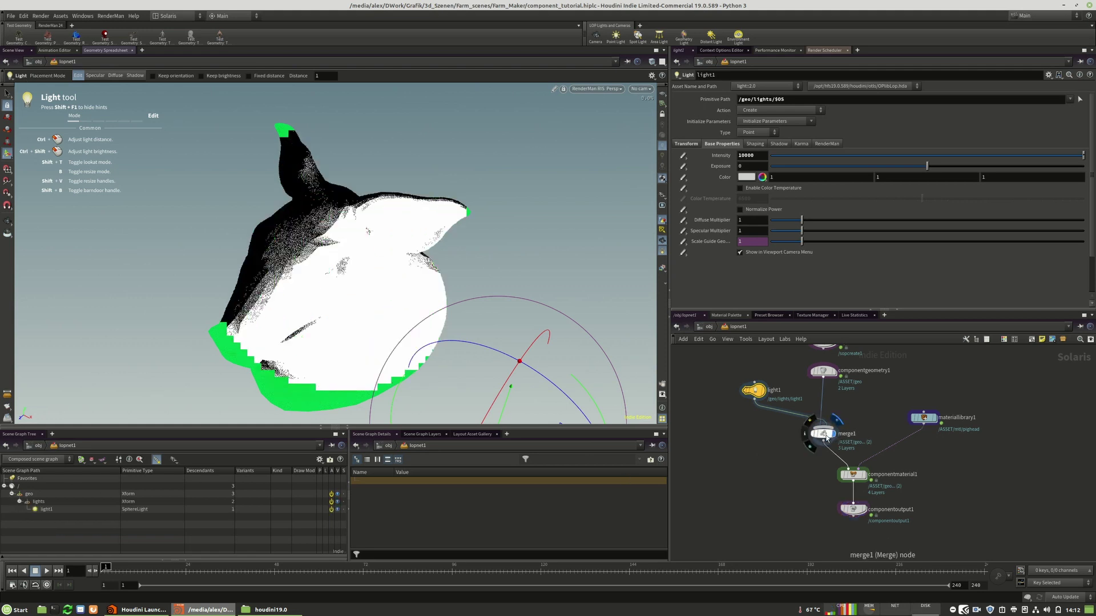
{"action": "left_click", "coordinate": [27, 517]}
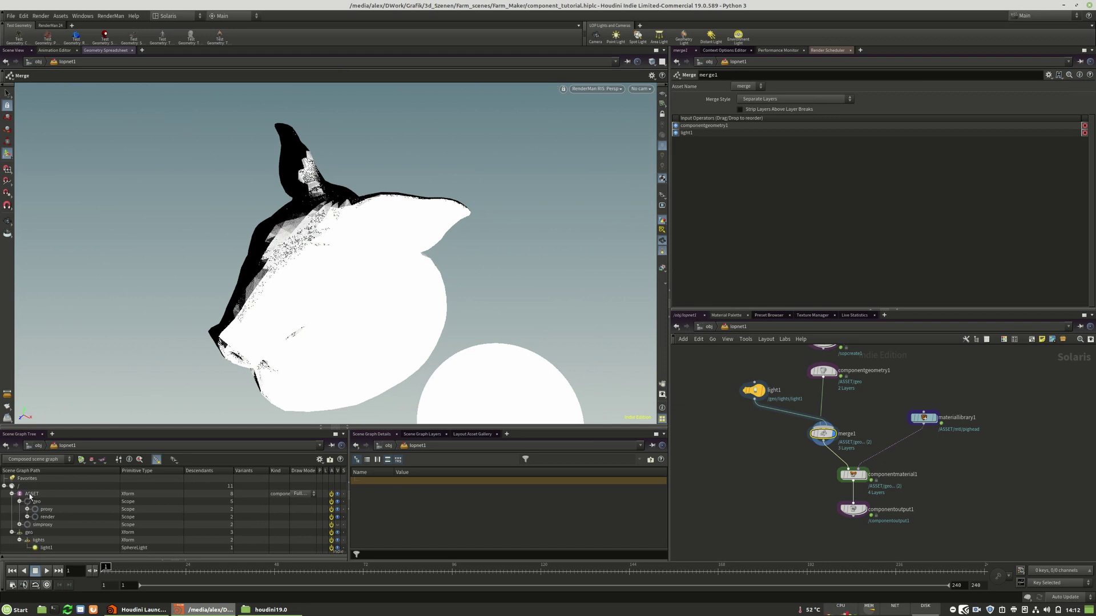
Step: Prefix the primitive path of light1 with /ASSETS so it reads /ASSETS/geo/lights/$OS
{"action": "left_click", "coordinate": [753, 390]}
{"action": "left_click", "coordinate": [739, 100]}
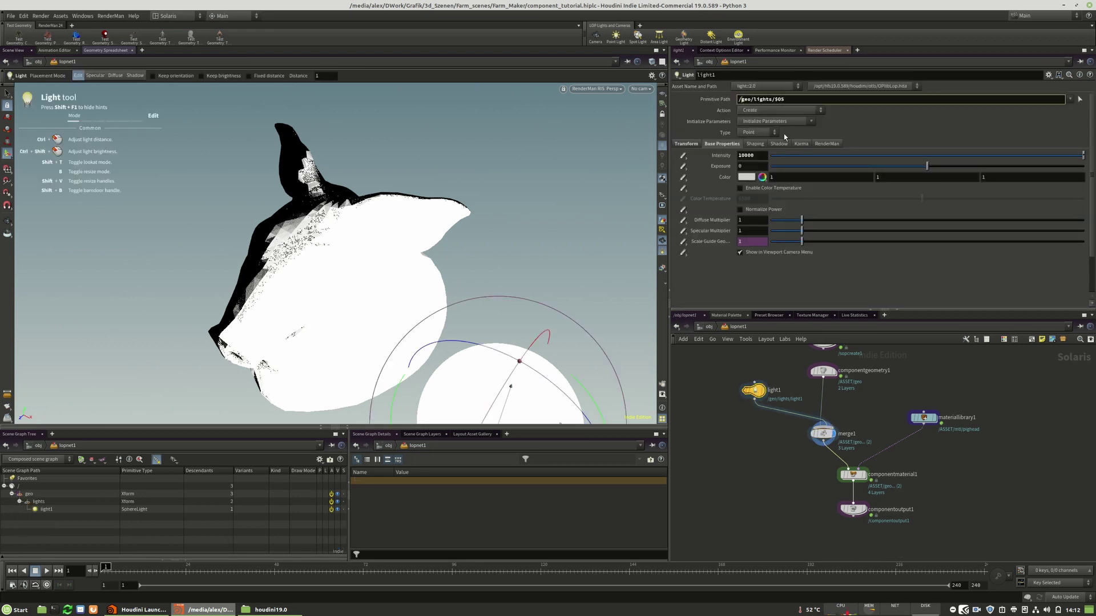
{"action": "type", "text": "/ASSETS"}
{"action": "key", "text": "Return"}
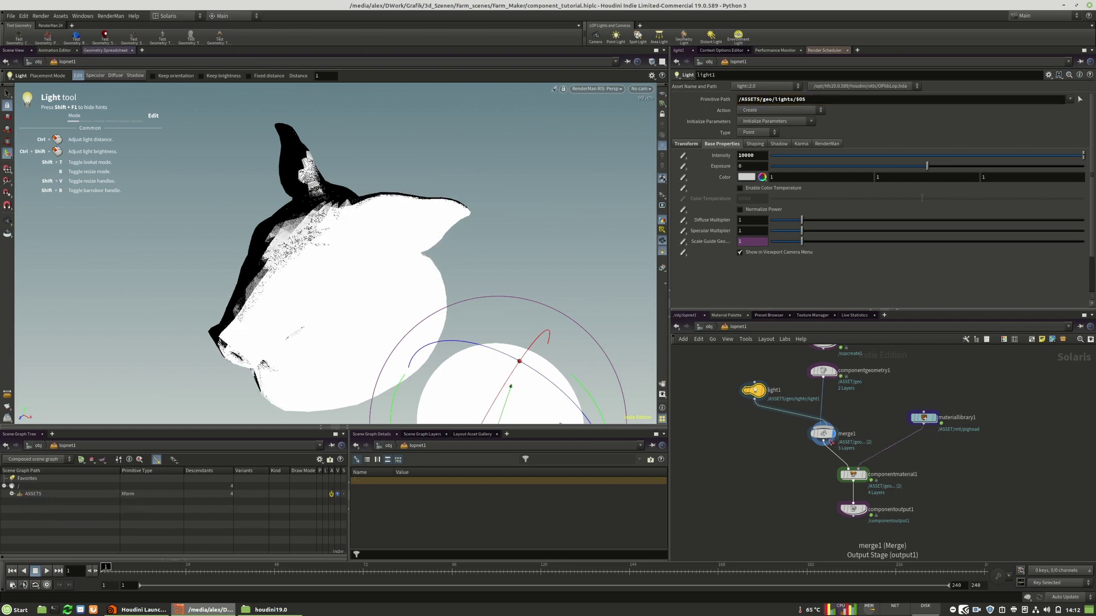
Step: Expand the light's prim hierarchy and remove the geo level from its primitive path, leaving /ASSETS/lights/$OS
{"action": "left_click", "coordinate": [19, 502]}
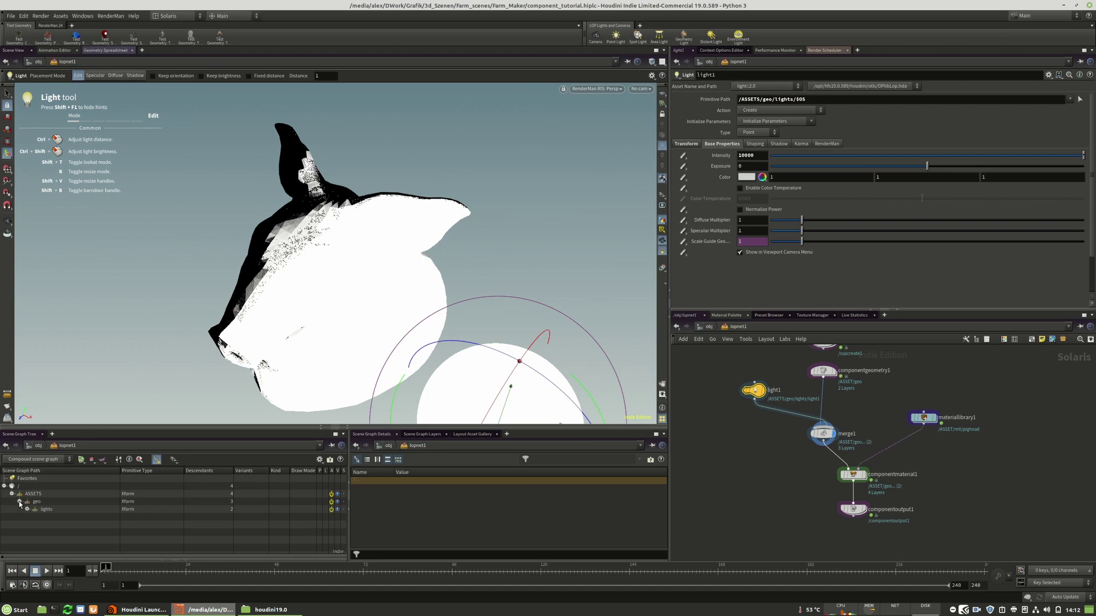
{"action": "left_click", "coordinate": [27, 509]}
{"action": "left_click", "coordinate": [763, 101]}
{"action": "key", "text": "Delete"}
{"action": "key", "text": "Delete"}
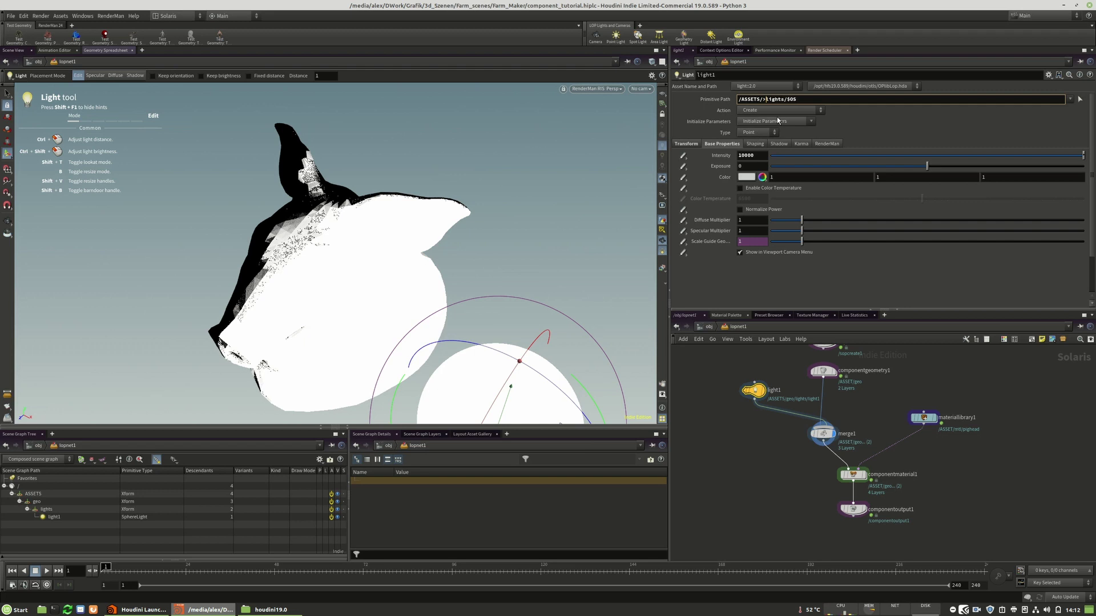
{"action": "key", "text": "BackSpace"}
{"action": "key", "text": "BackSpace"}
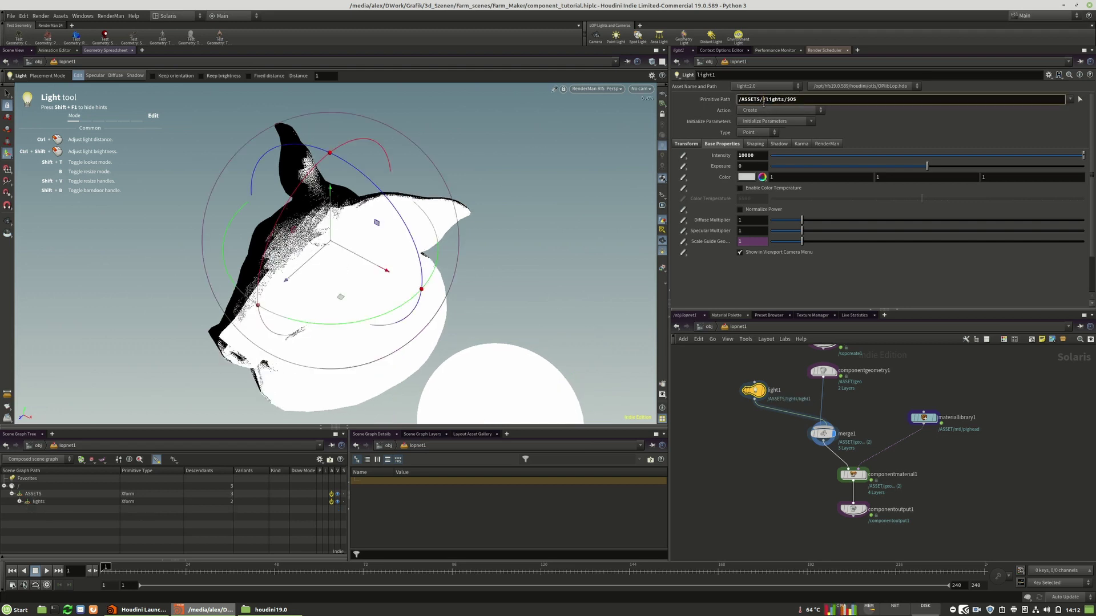
Step: Display the Component Output node and examine the children of its componentoutput1 prim in the scene graph
{"action": "left_click", "coordinate": [863, 509]}
{"action": "left_click", "coordinate": [854, 509]}
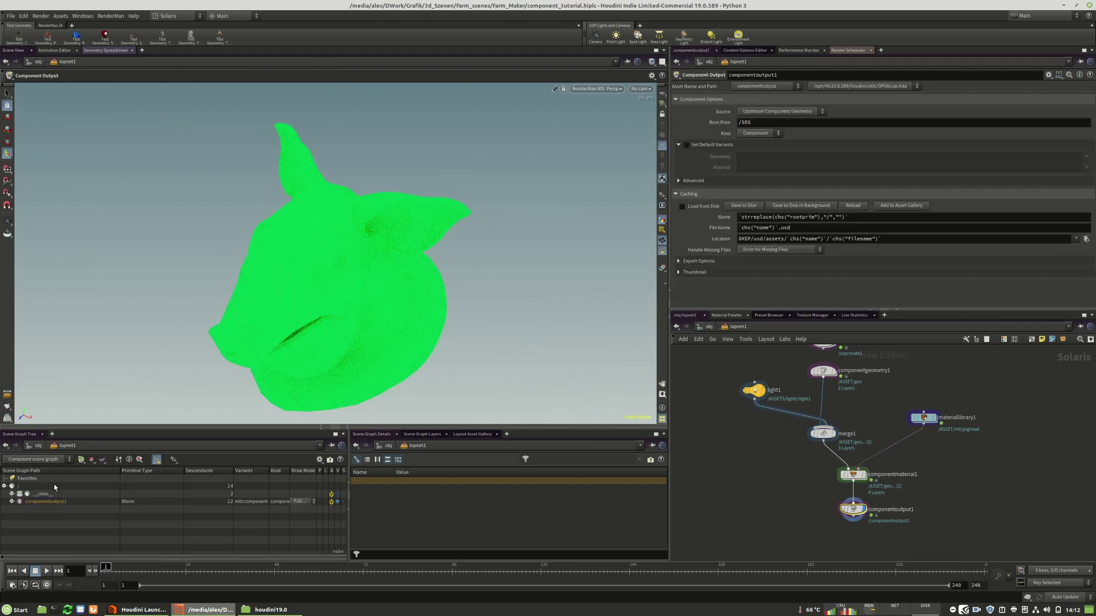
{"action": "left_click", "coordinate": [12, 501]}
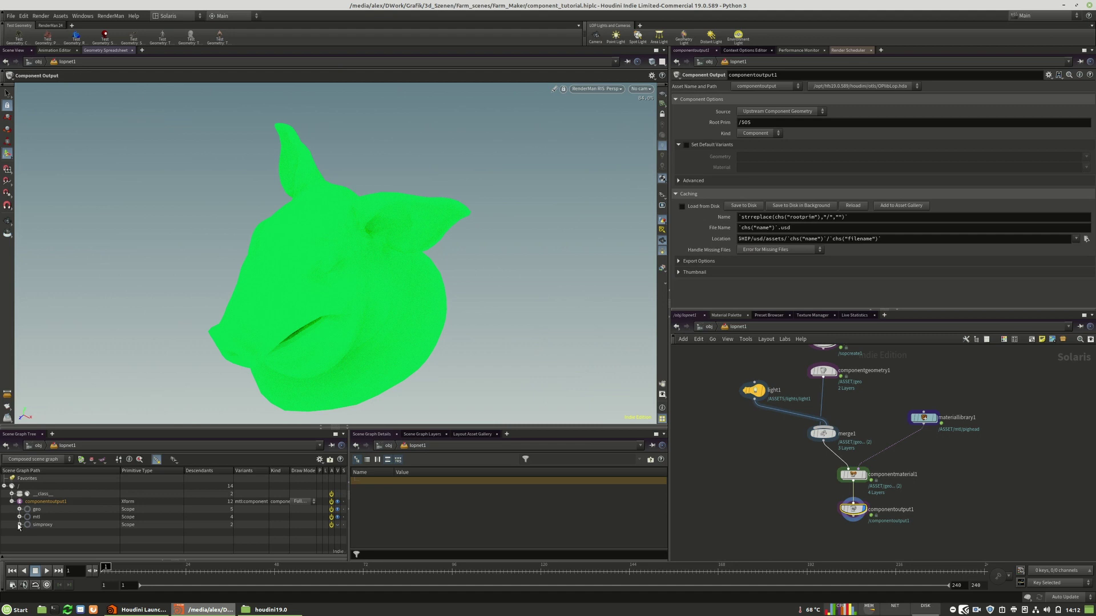
Step: Check the componentoutput1 geo prim, and change light1's primitive path to /ASSETS/geo/lights/$OS
{"action": "left_click", "coordinate": [19, 509]}
{"action": "left_click", "coordinate": [18, 509]}
{"action": "left_click", "coordinate": [824, 435]}
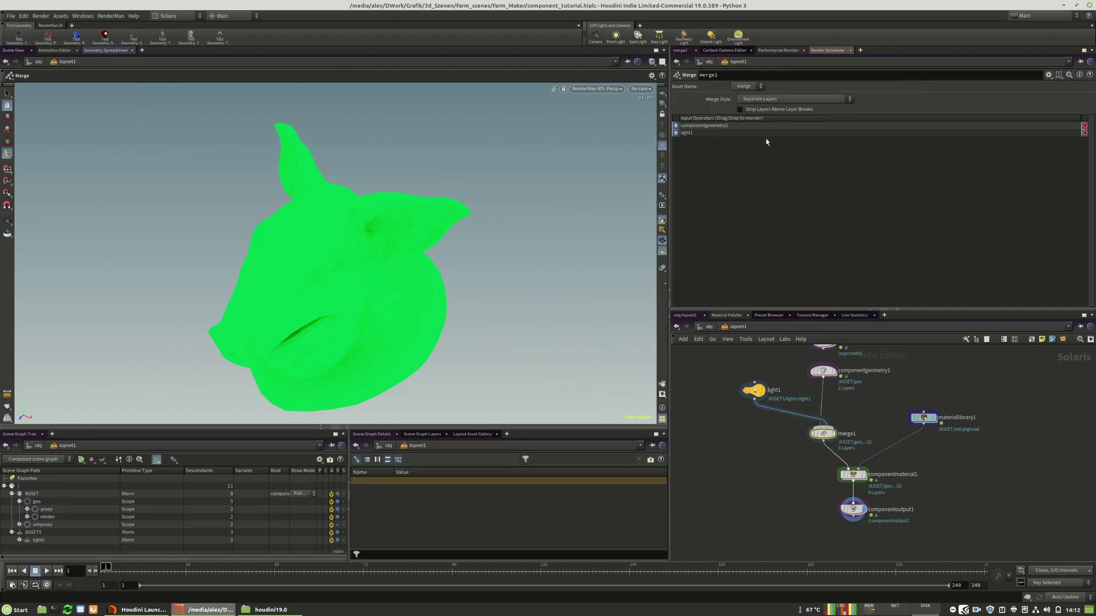
{"action": "left_click", "coordinate": [753, 390]}
{"action": "left_click", "coordinate": [760, 100]}
{"action": "type", "text": "/geo/lights/$OS"}
{"action": "key", "text": "Return"}
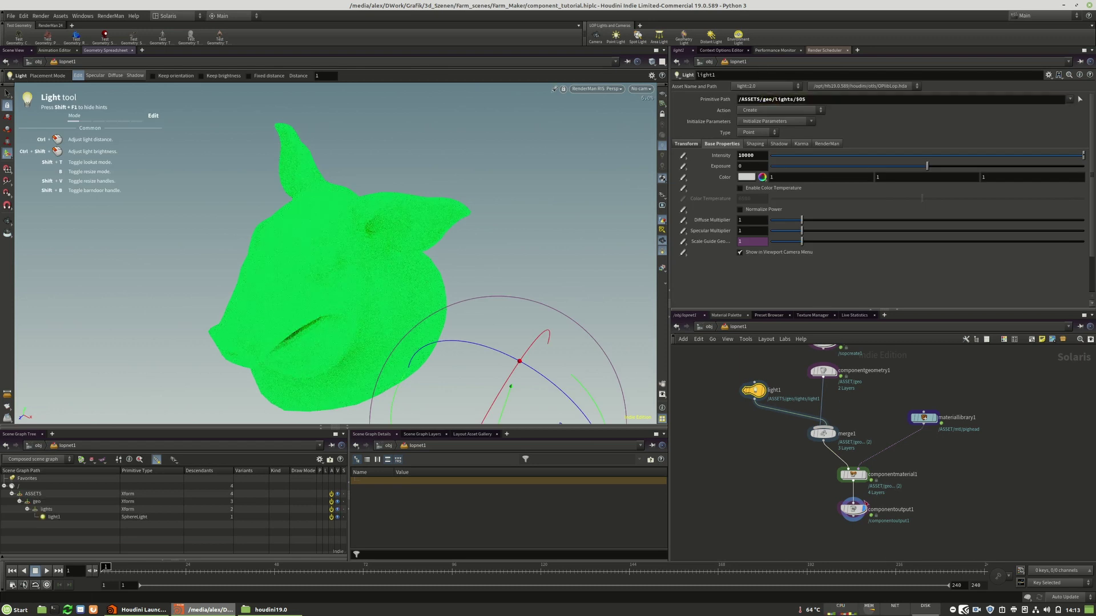
Step: Compare the Component Output's geo children with the ASSET and ASSETS hierarchies at the displayed Merge node
{"action": "left_click", "coordinate": [853, 507]}
{"action": "left_click", "coordinate": [19, 509]}
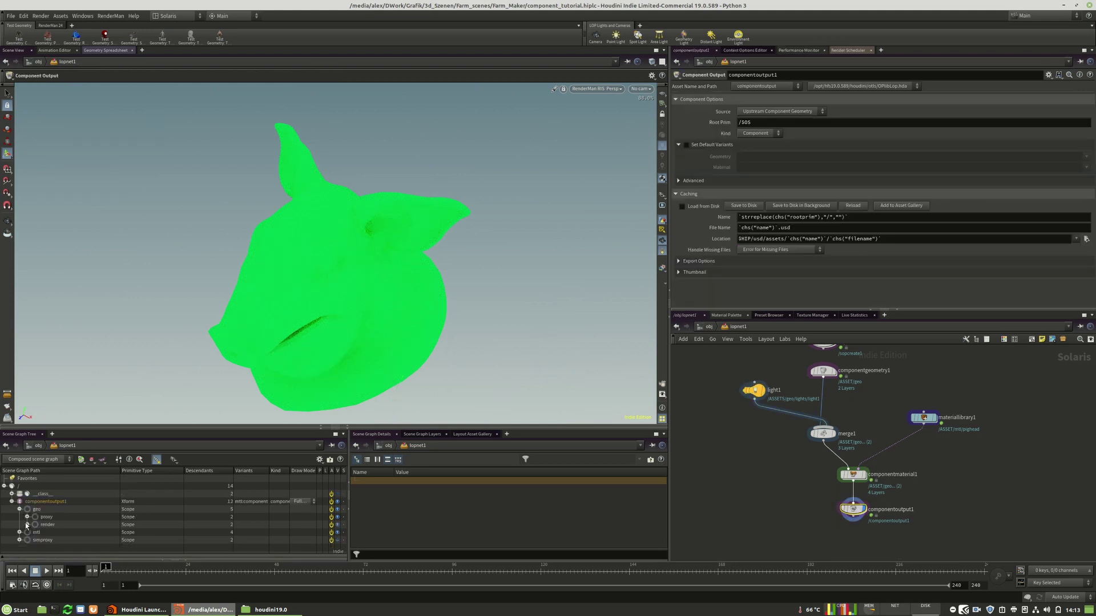
{"action": "left_click", "coordinate": [19, 510]}
{"action": "left_click", "coordinate": [830, 434]}
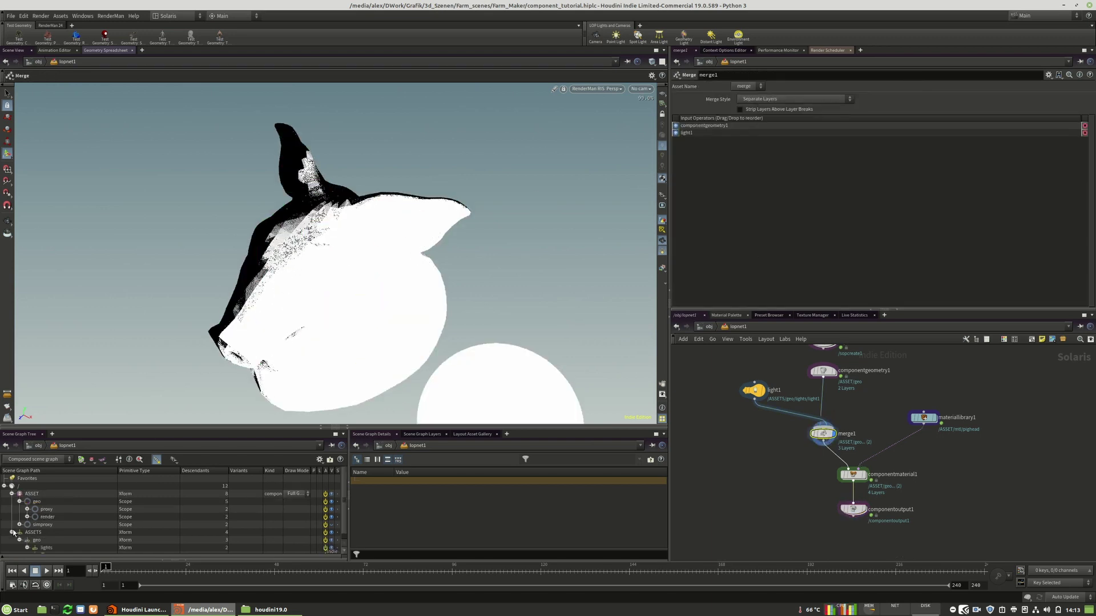
{"action": "scroll", "coordinate": [46, 532], "scroll_direction": "down", "scroll_amount": 1}
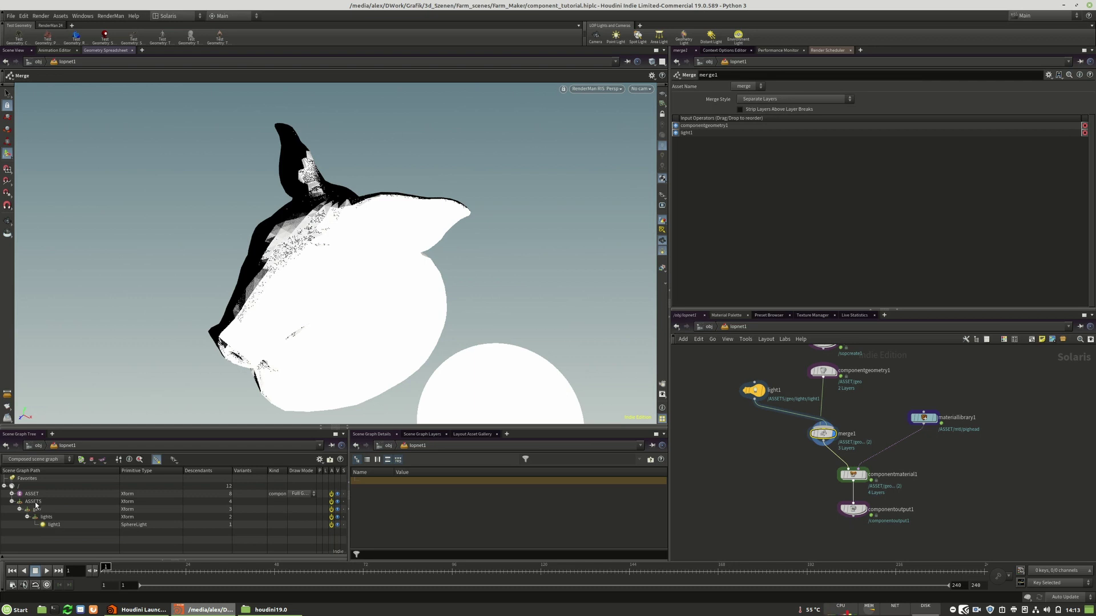
Step: Correct light1's primitive path to /ASSET/lights/$OS and expand its prim hierarchy in the scene graph
{"action": "left_click", "coordinate": [753, 391]}
{"action": "left_click", "coordinate": [767, 99]}
{"action": "key", "text": "BackSpace"}
{"action": "key", "text": "BackSpace"}
{"action": "key", "text": "BackSpace"}
{"action": "key", "text": "BackSpace"}
{"action": "type", "text": "/"}
{"action": "key", "text": "BackSpace"}
{"action": "key", "text": "BackSpace"}
{"action": "key", "text": "Return"}
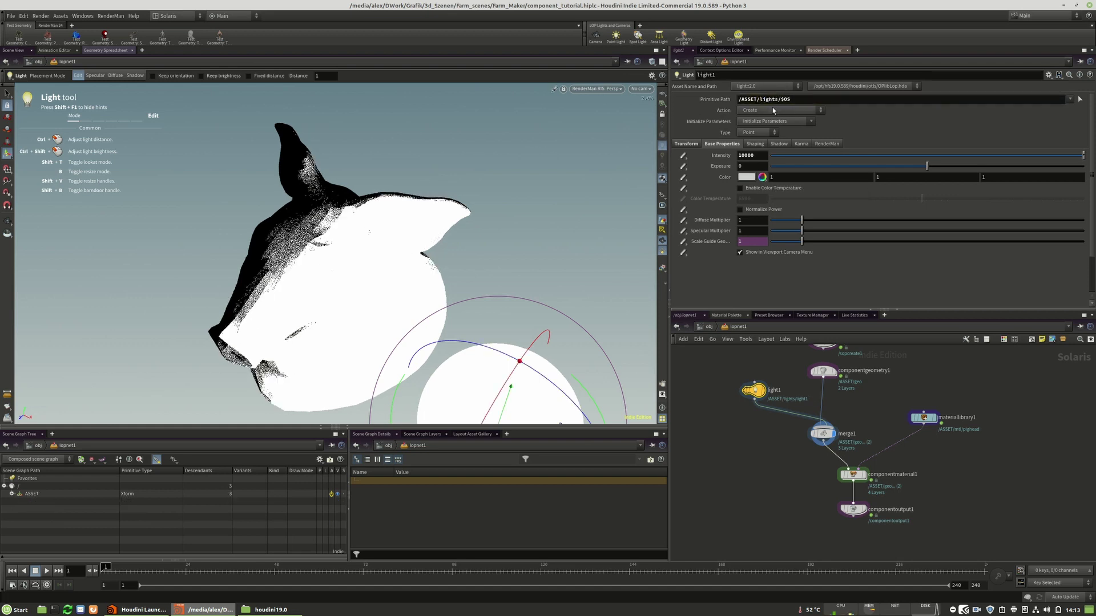
{"action": "left_click", "coordinate": [11, 493]}
{"action": "left_click", "coordinate": [18, 502]}
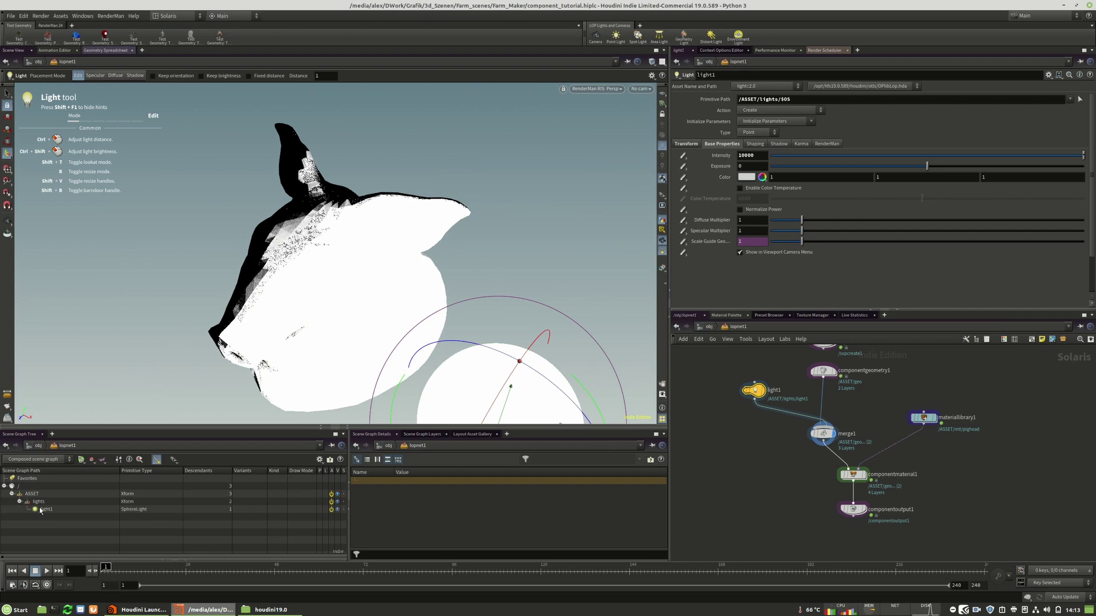
Step: Check where the lights prim sits in the scene graph at the Merge and Component Output nodes
{"action": "left_click", "coordinate": [822, 434]}
{"action": "left_click", "coordinate": [19, 524]}
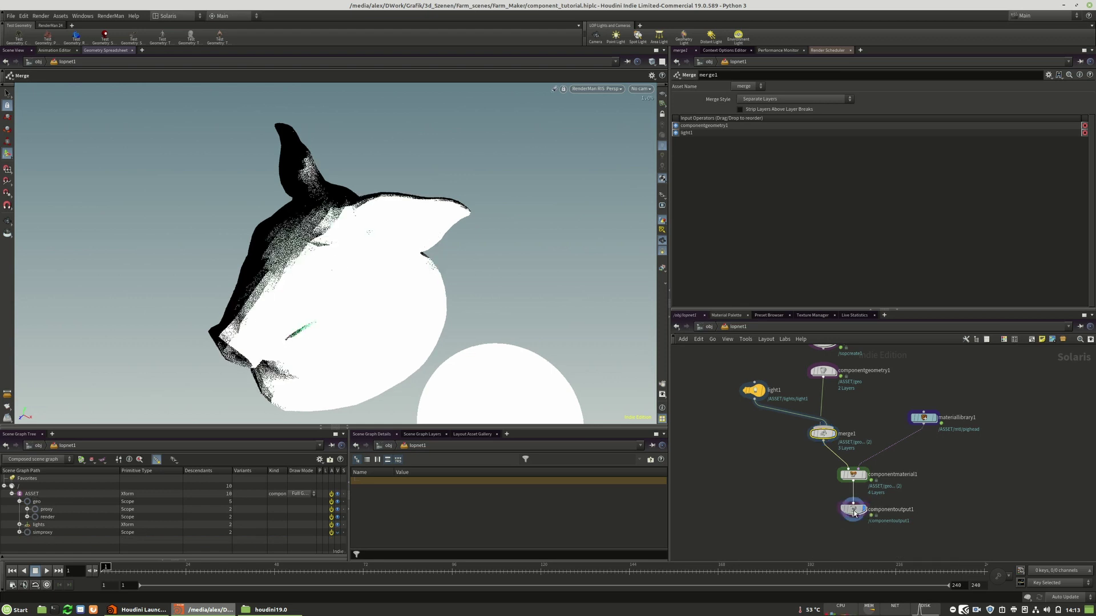
{"action": "left_click", "coordinate": [851, 509]}
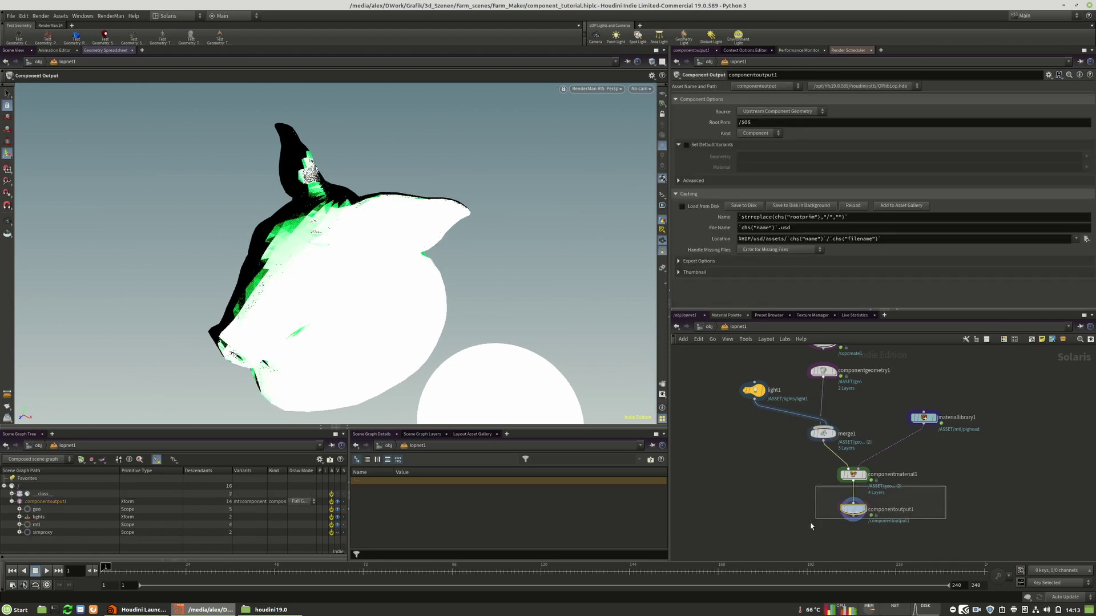
Step: Set light1's intensity to 10 and view the lit pig head from another angle
{"action": "left_click", "coordinate": [761, 393]}
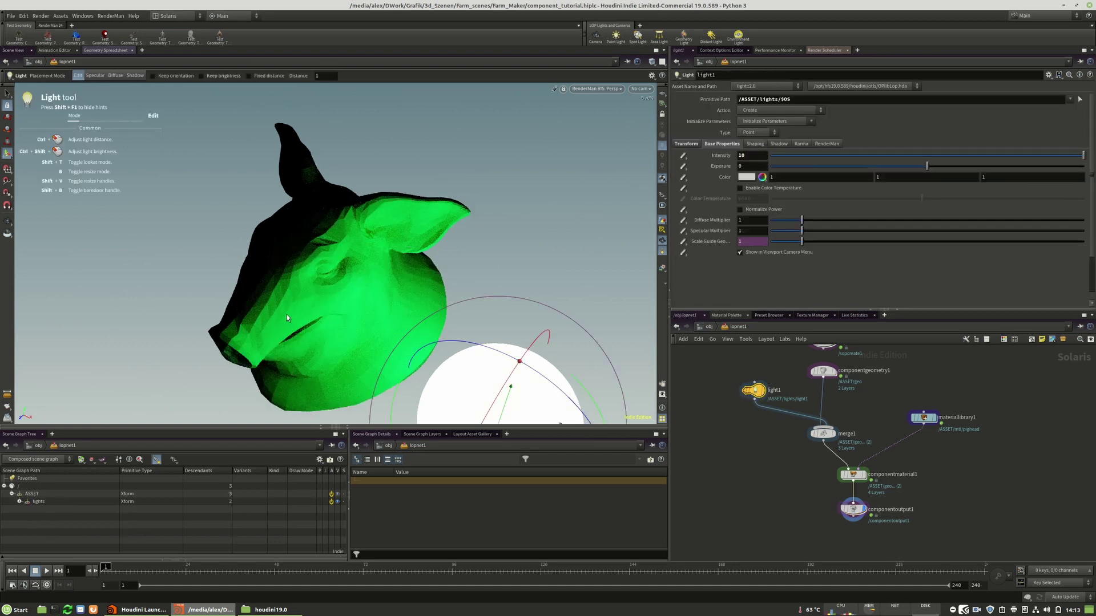
{"action": "key", "text": "Escape"}
{"action": "mouse_move", "coordinate": [403, 286]}
{"action": "left_mouse_down"}
{"action": "mouse_move", "coordinate": [381, 316]}
{"action": "mouse_move", "coordinate": [381, 265]}
{"action": "mouse_move", "coordinate": [400, 274]}
{"action": "left_mouse_up"}
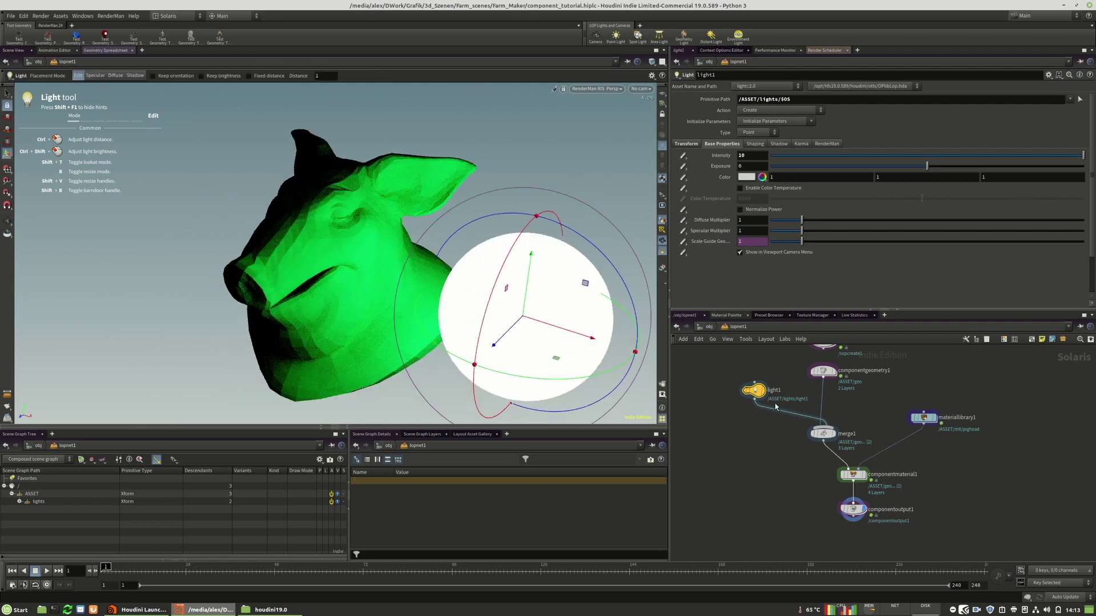
Step: Override light1's RenderMan Camera Visibility and turn it off, then select the Component Output node
{"action": "scroll", "coordinate": [734, 292], "scroll_direction": "down", "scroll_amount": 5}
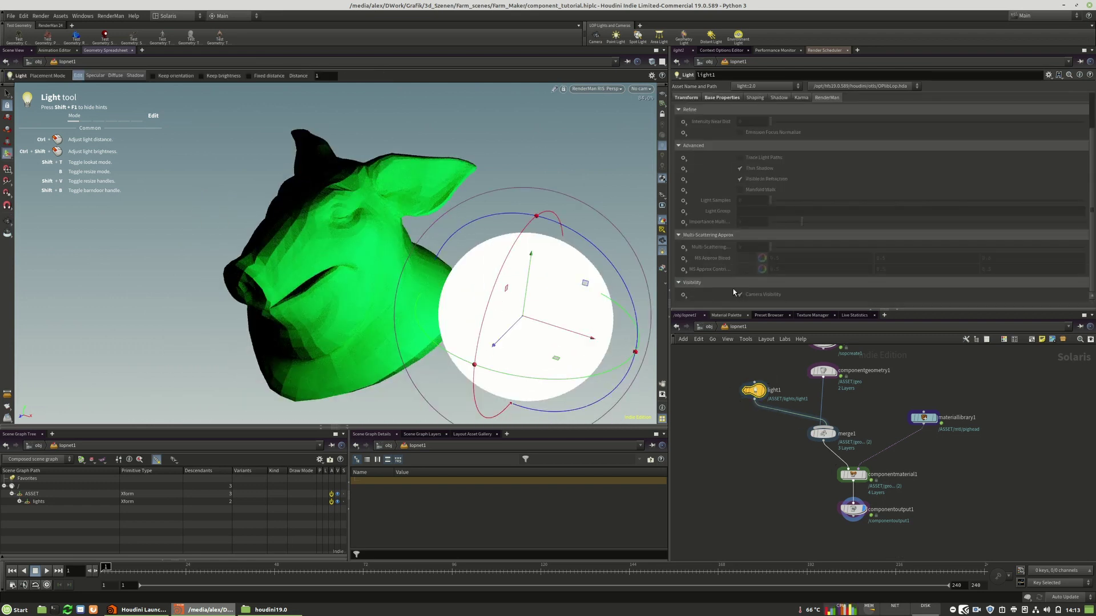
{"action": "left_click", "coordinate": [683, 296]}
{"action": "left_click", "coordinate": [705, 343]}
{"action": "left_click", "coordinate": [682, 295]}
{"action": "left_click", "coordinate": [705, 308]}
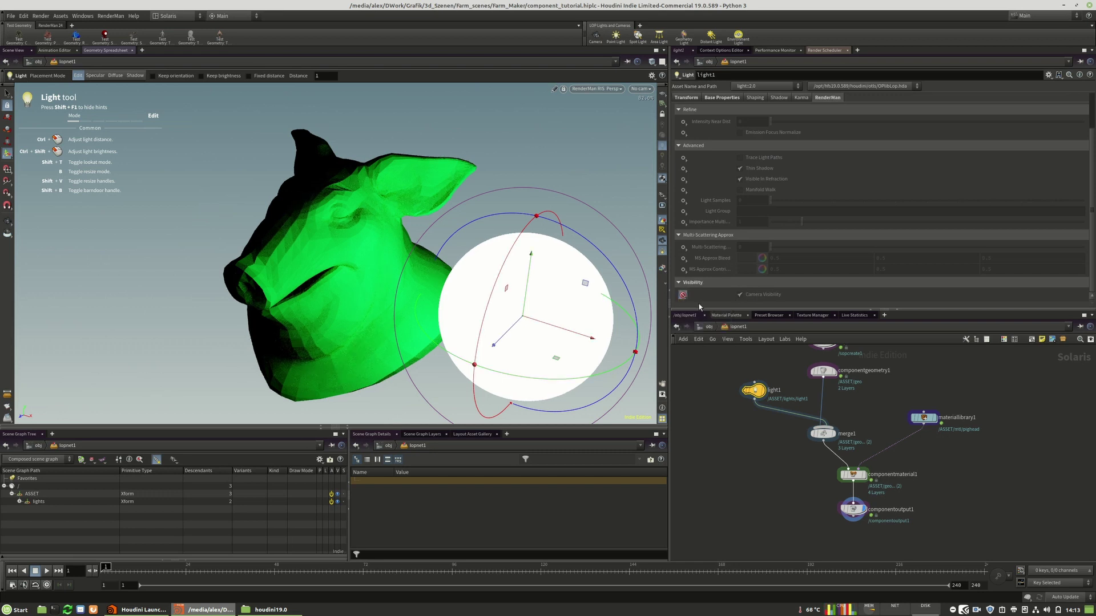
{"action": "left_click", "coordinate": [753, 294]}
{"action": "left_click", "coordinate": [852, 508]}
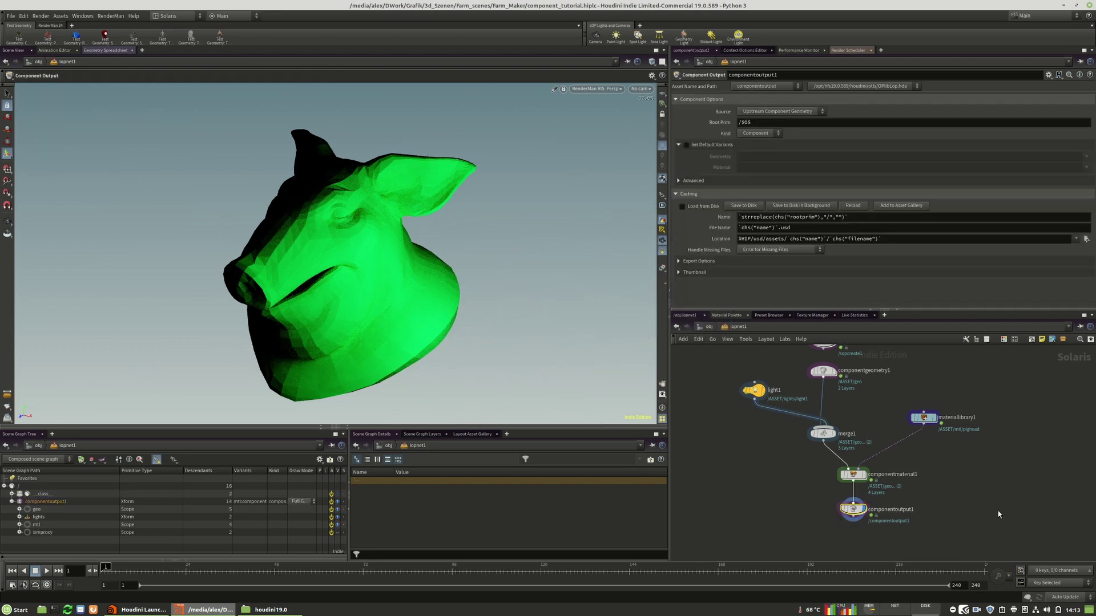
Step: Move the light1 node farther away from the merge node and select it to show its parameters
{"action": "middle_click_drag", "start_coordinate": [818, 388], "coordinate": [815, 404]}
{"action": "left_click_drag", "start_coordinate": [746, 366], "coordinate": [967, 558]}
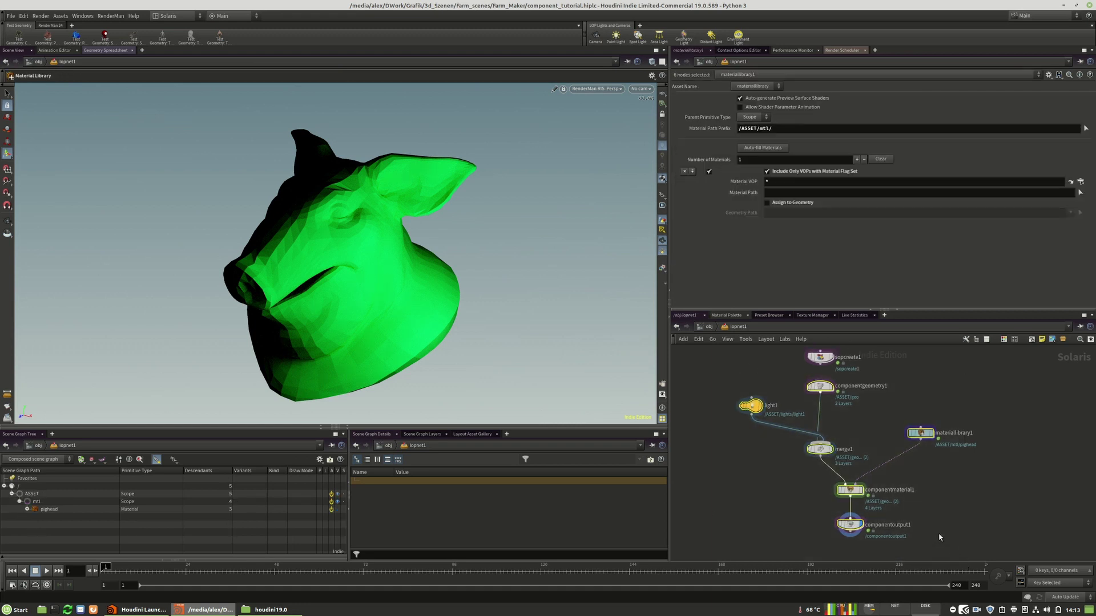
{"action": "left_click", "coordinate": [801, 481]}
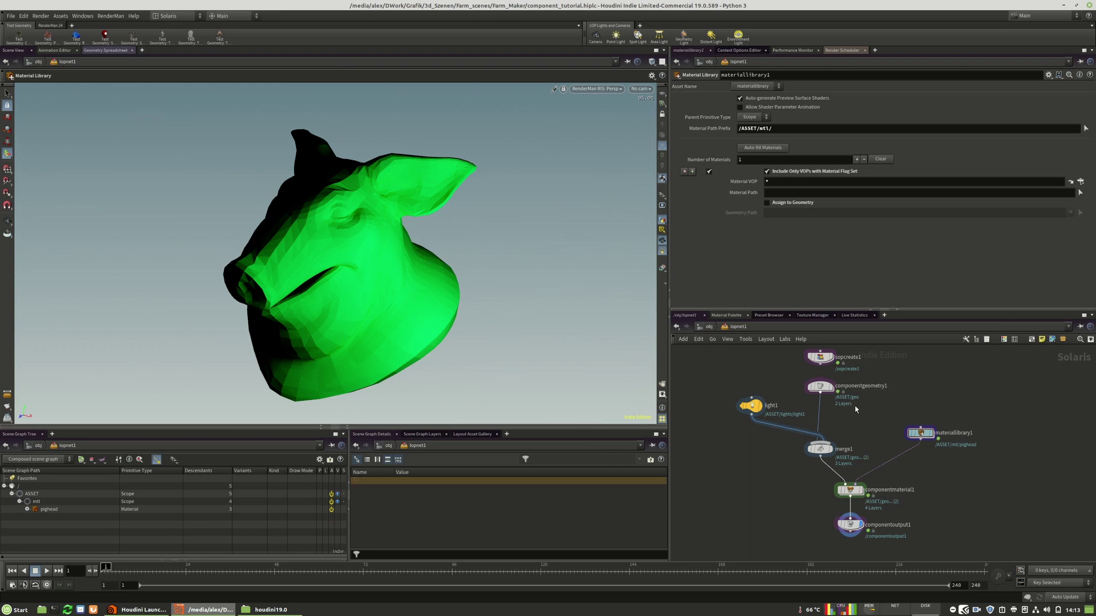
{"action": "left_click_drag", "start_coordinate": [750, 405], "coordinate": [723, 402]}
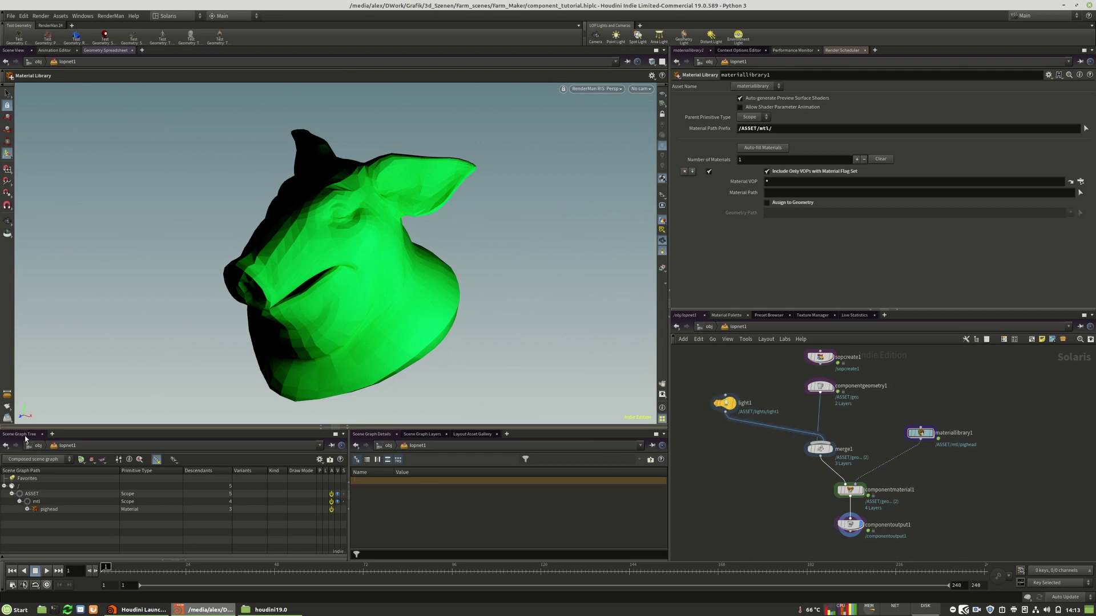
{"action": "left_click", "coordinate": [733, 407]}
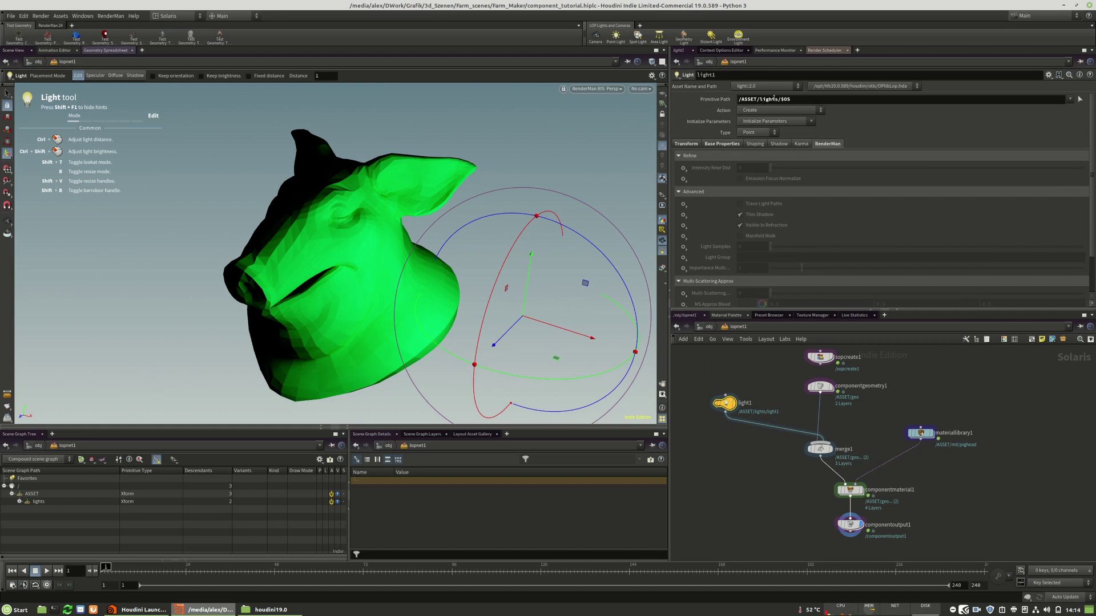
Step: Set the Component Output's root prim to /Pighead and expand that prim in the scene graph
{"action": "left_click", "coordinate": [849, 525]}
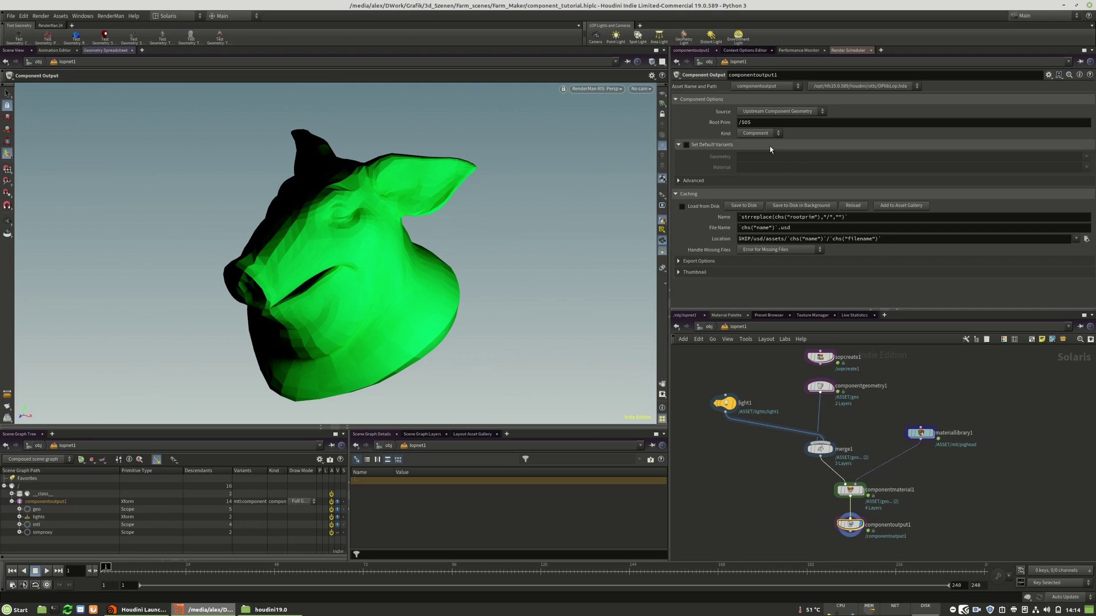
{"action": "double_click", "coordinate": [745, 122]}
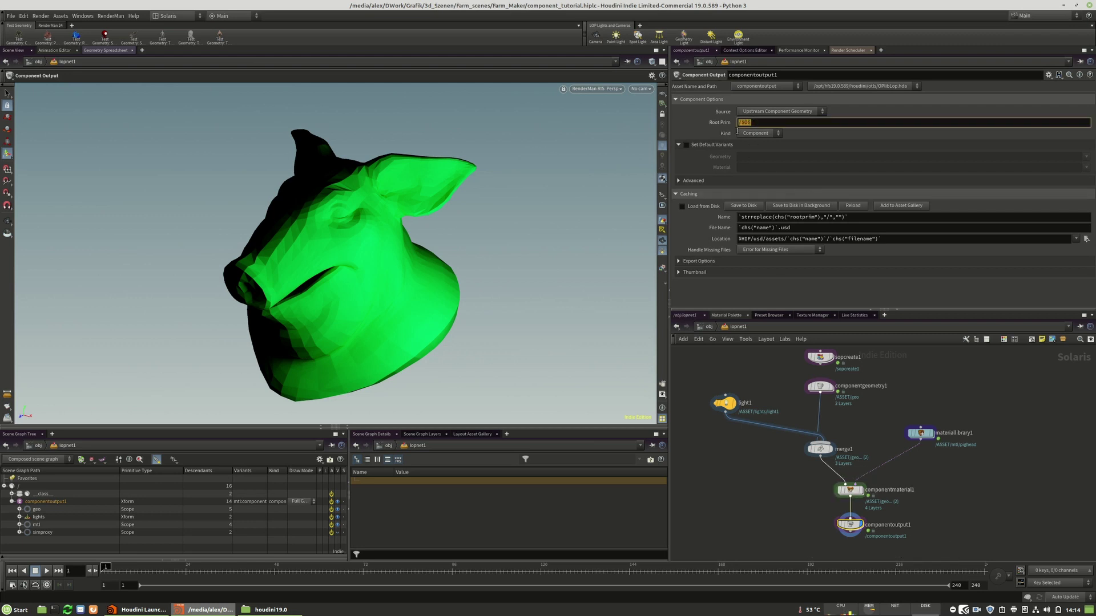
{"action": "type", "text": "/Pighead"}
{"action": "key", "text": "Return"}
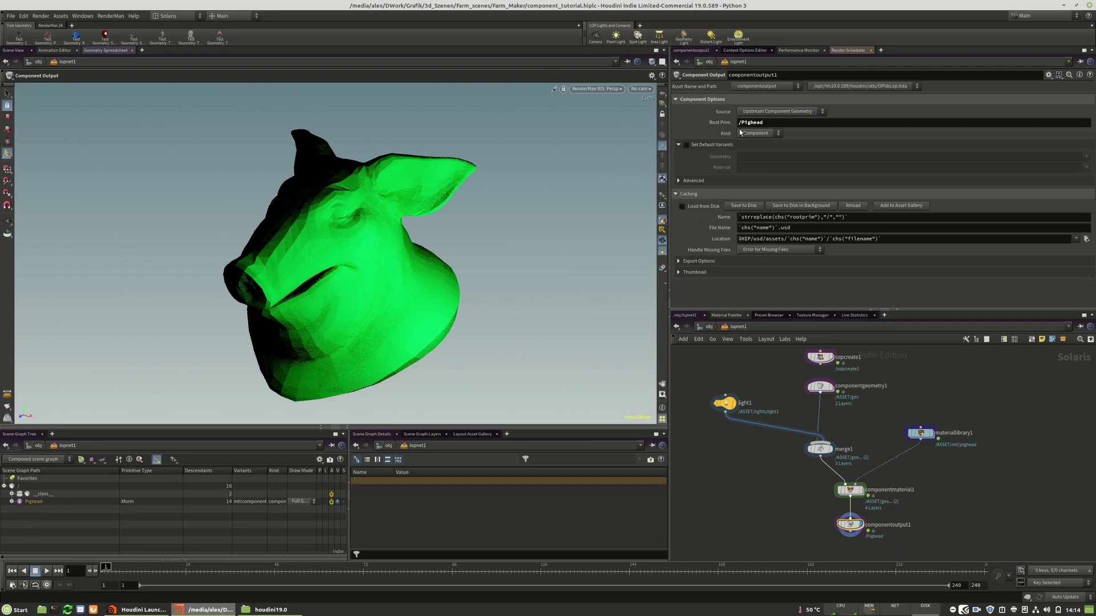
{"action": "left_click", "coordinate": [11, 501]}
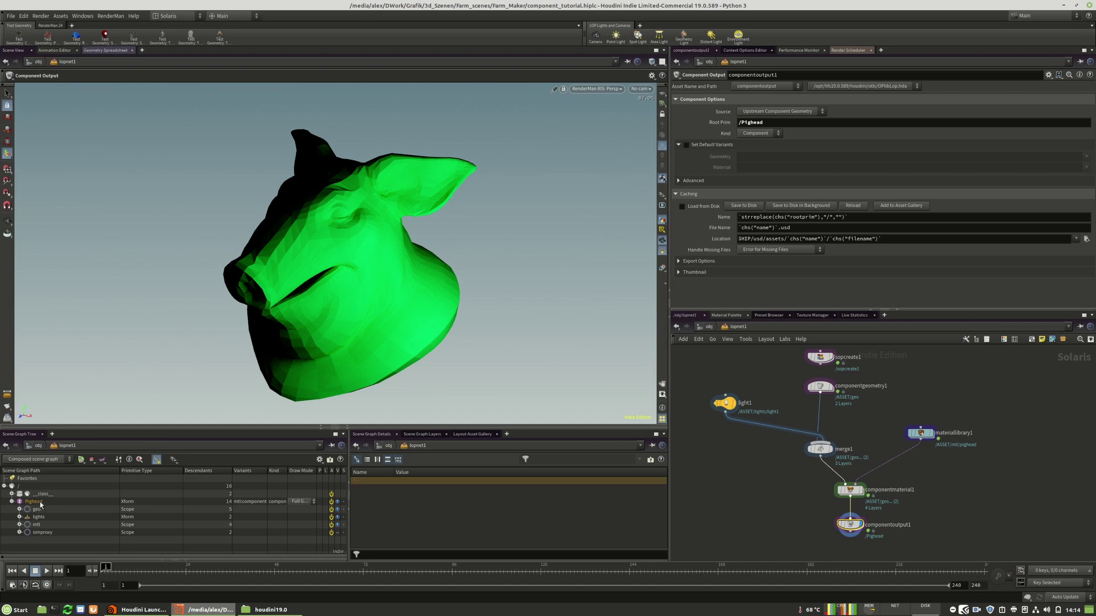
Step: Review the Attributes, Primitives and Advanced settings of the Component Geometry node
{"action": "left_click", "coordinate": [818, 450]}
{"action": "left_click_drag", "start_coordinate": [699, 376], "coordinate": [726, 394]}
{"action": "left_click", "coordinate": [819, 386]}
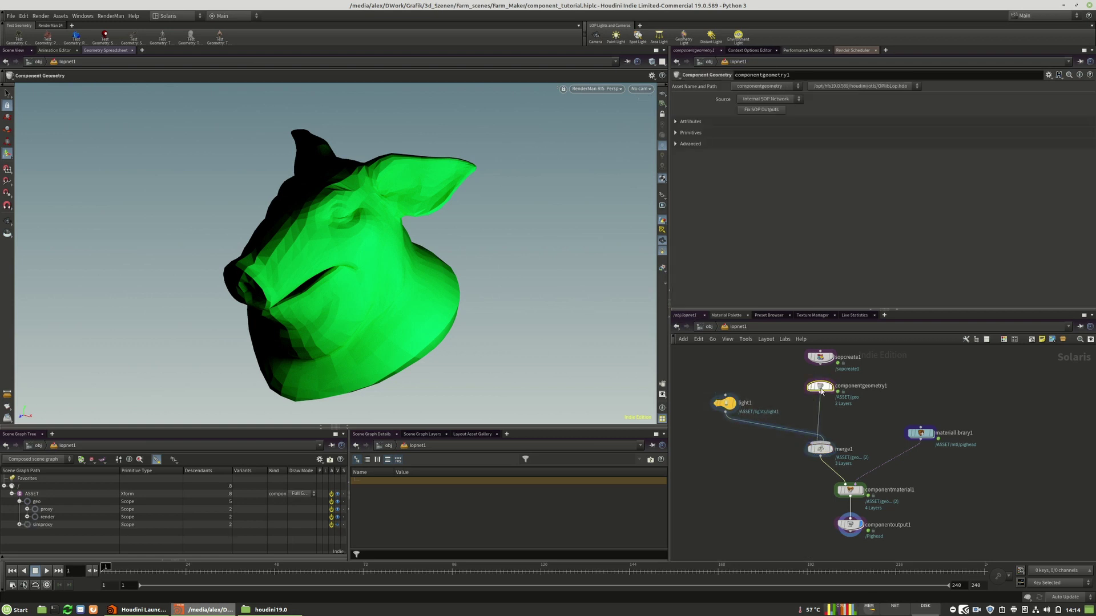
{"action": "left_click", "coordinate": [675, 122]}
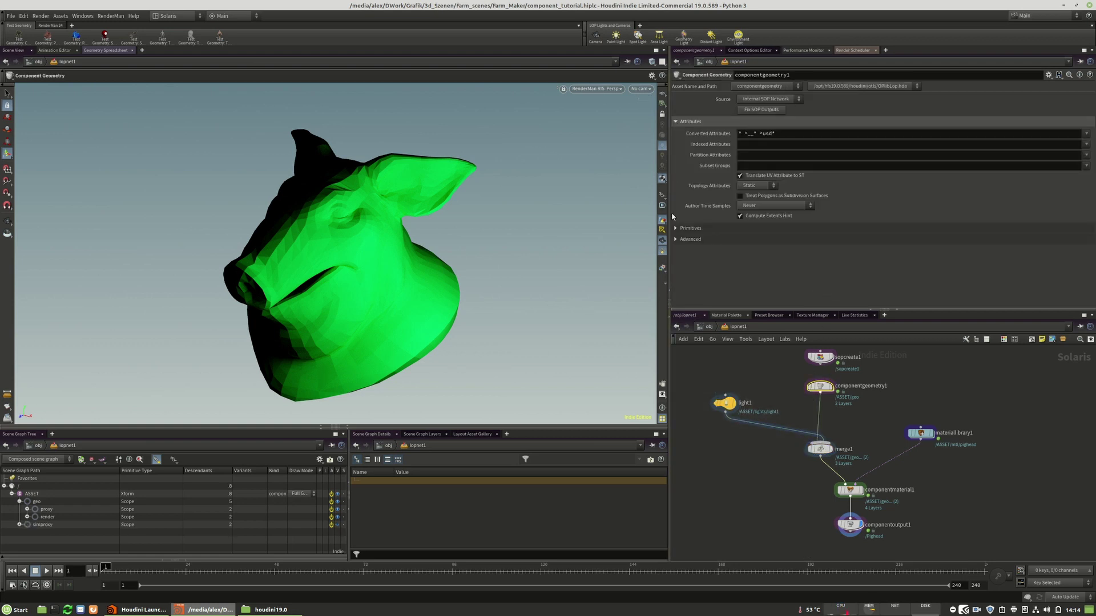
{"action": "left_click", "coordinate": [676, 228]}
{"action": "left_click", "coordinate": [676, 263]}
{"action": "scroll", "coordinate": [735, 293], "scroll_direction": "down", "scroll_amount": 1}
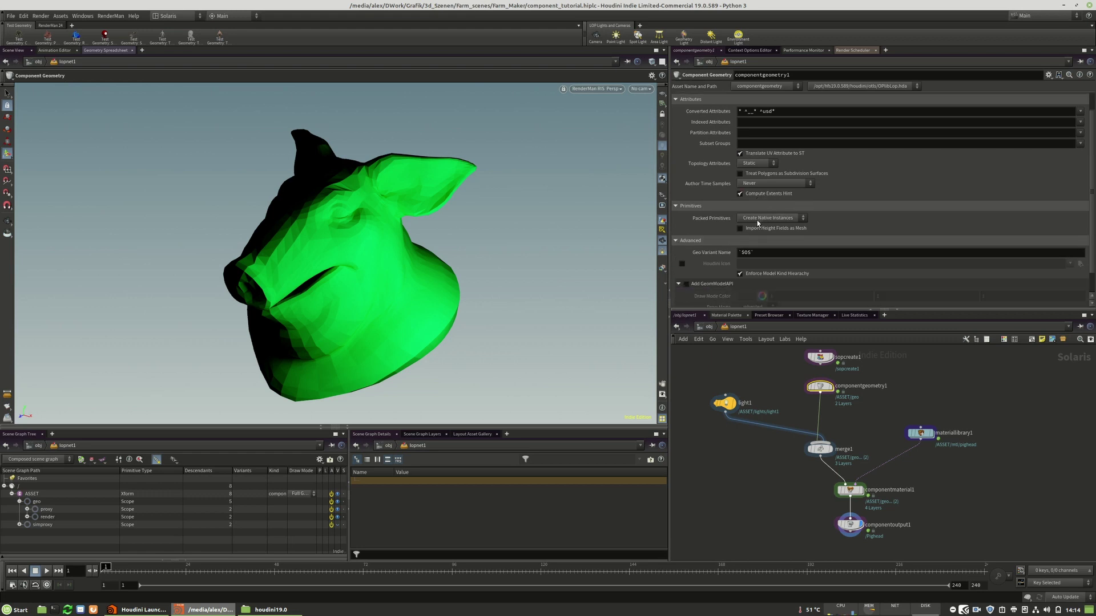
{"action": "scroll", "coordinate": [765, 258], "scroll_direction": "up", "scroll_amount": 1}
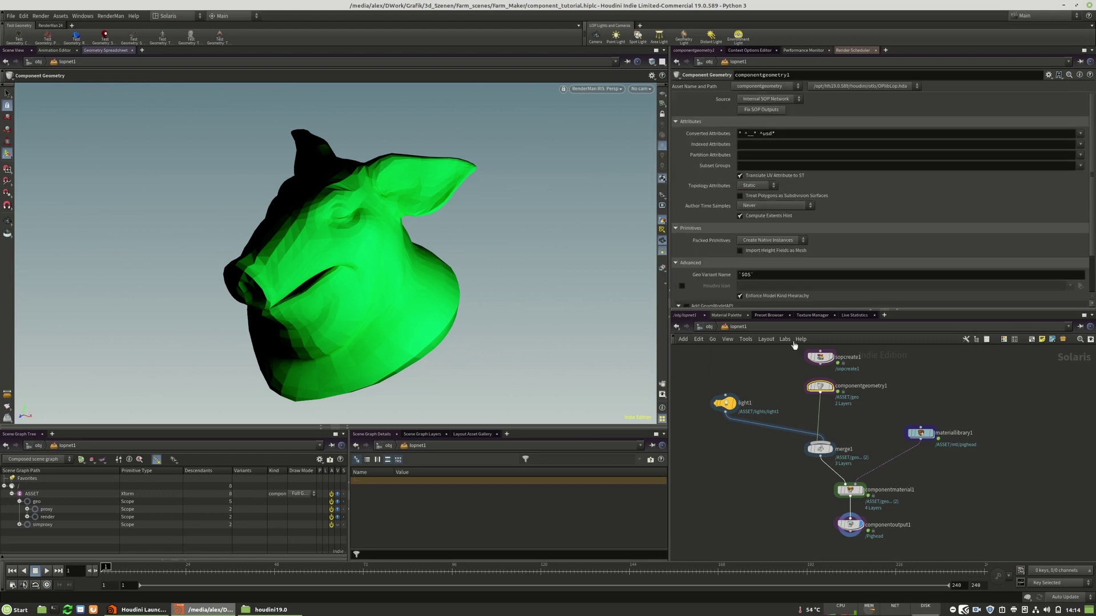
Step: Compare the scene graph at the Merge, Component Material and Component Output nodes
{"action": "left_click", "coordinate": [820, 451]}
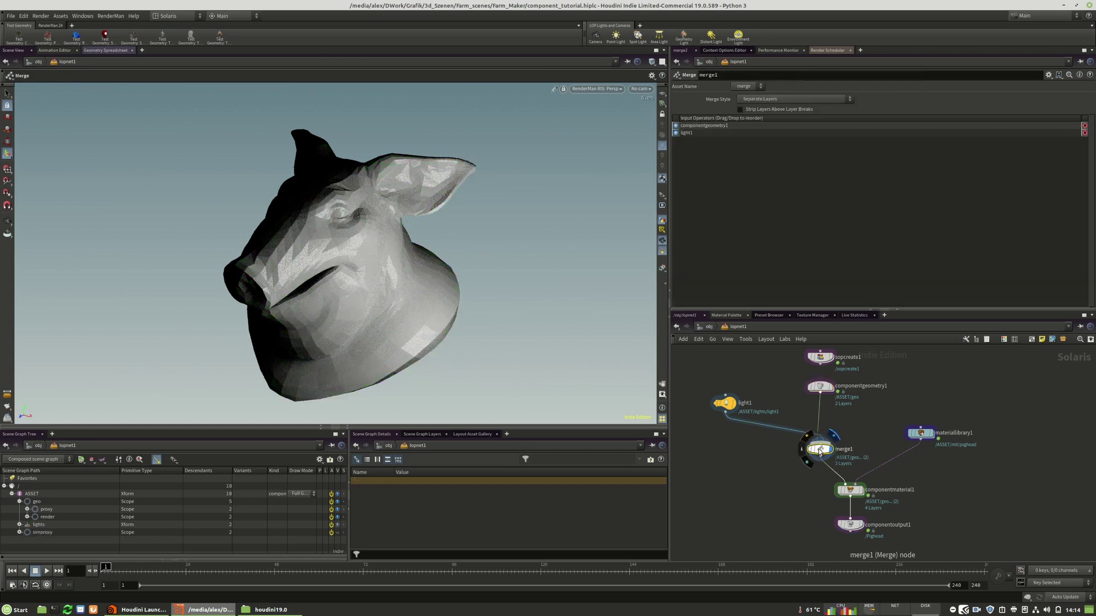
{"action": "left_click", "coordinate": [864, 492]}
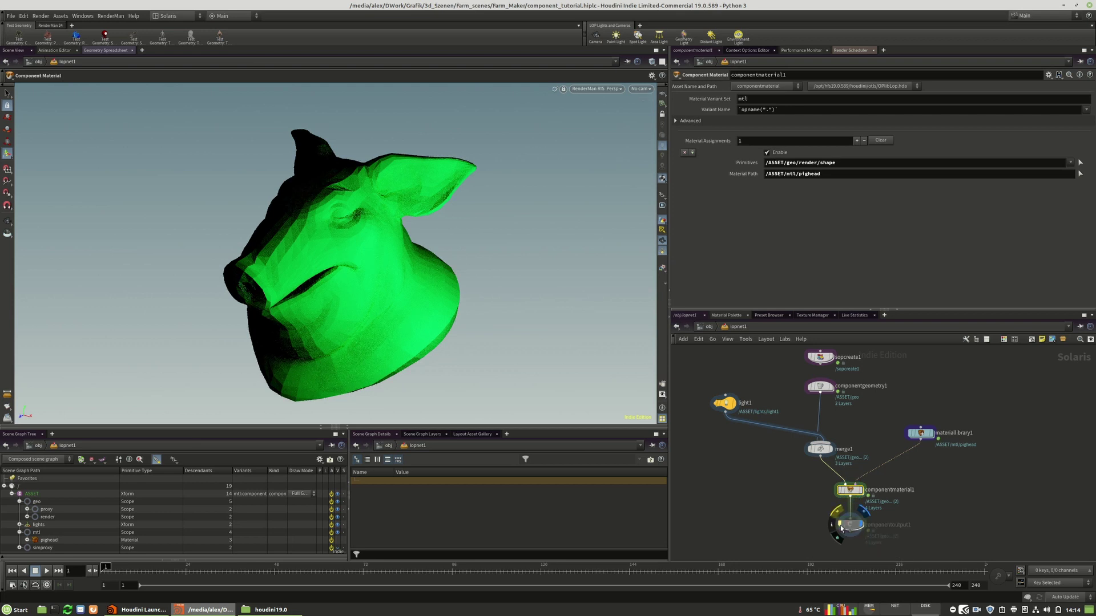
{"action": "left_click", "coordinate": [840, 526]}
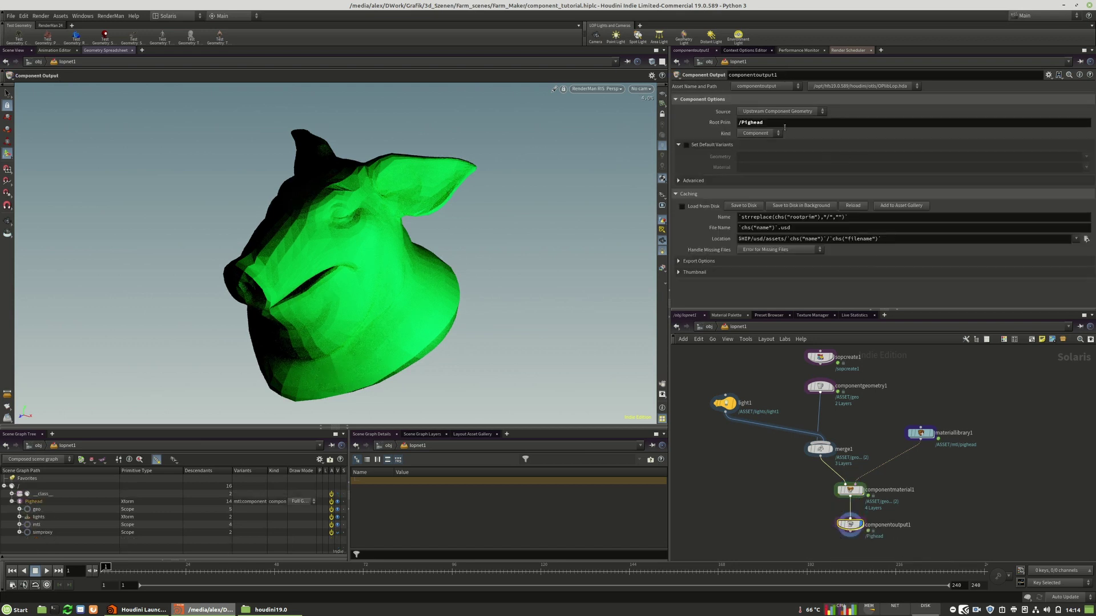
Step: Move the Component Output node farther below the Component Material node to make room between them
{"action": "mouse_move", "coordinate": [860, 495]}
{"action": "middle_click_drag", "start_coordinate": [856, 496], "coordinate": [837, 490]}
{"action": "mouse_move", "coordinate": [834, 520]}
{"action": "left_click_drag", "start_coordinate": [833, 521], "coordinate": [833, 543]}
Step: Rename the Component Material node's material variant set to mtl_variant1
{"action": "left_click", "coordinate": [833, 484]}
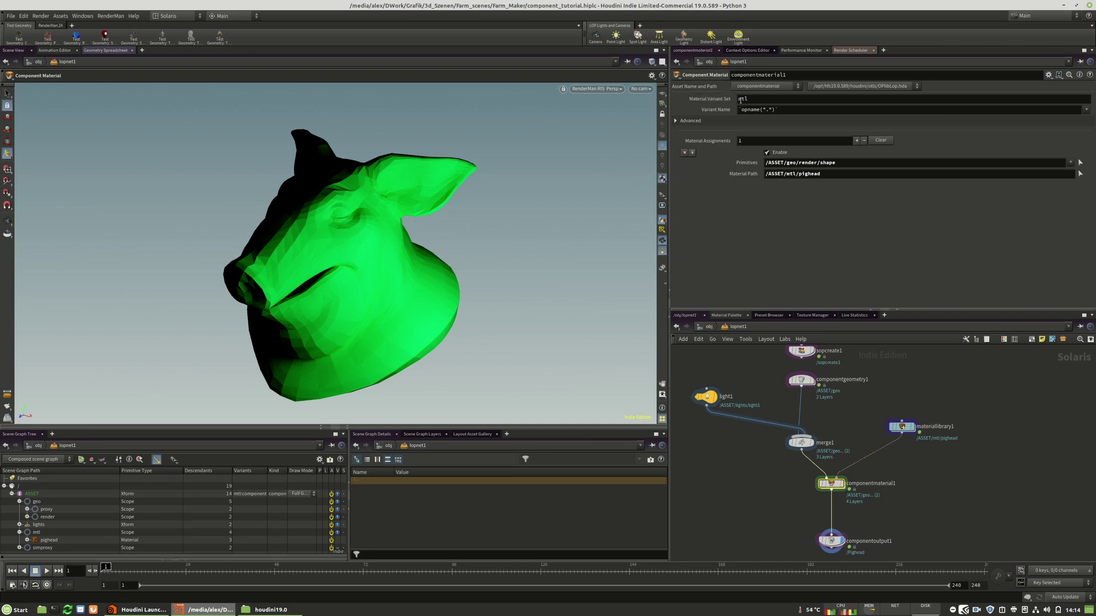
{"action": "left_click_drag", "start_coordinate": [757, 98], "coordinate": [724, 99]}
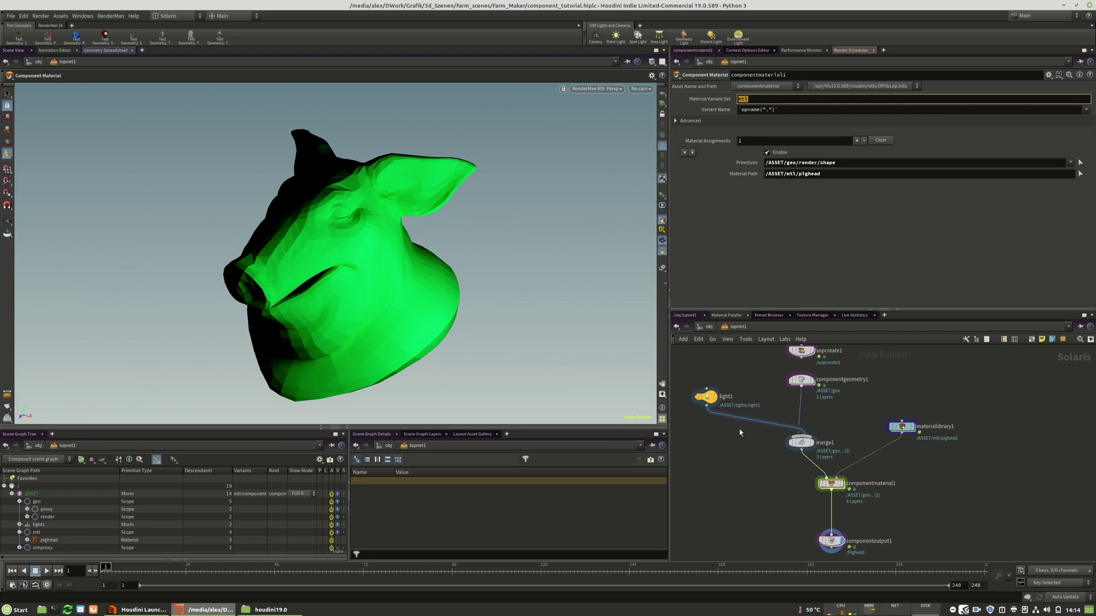
{"action": "left_click", "coordinate": [740, 99]}
{"action": "type", "text": "_variant1"}
{"action": "key", "text": "Return"}
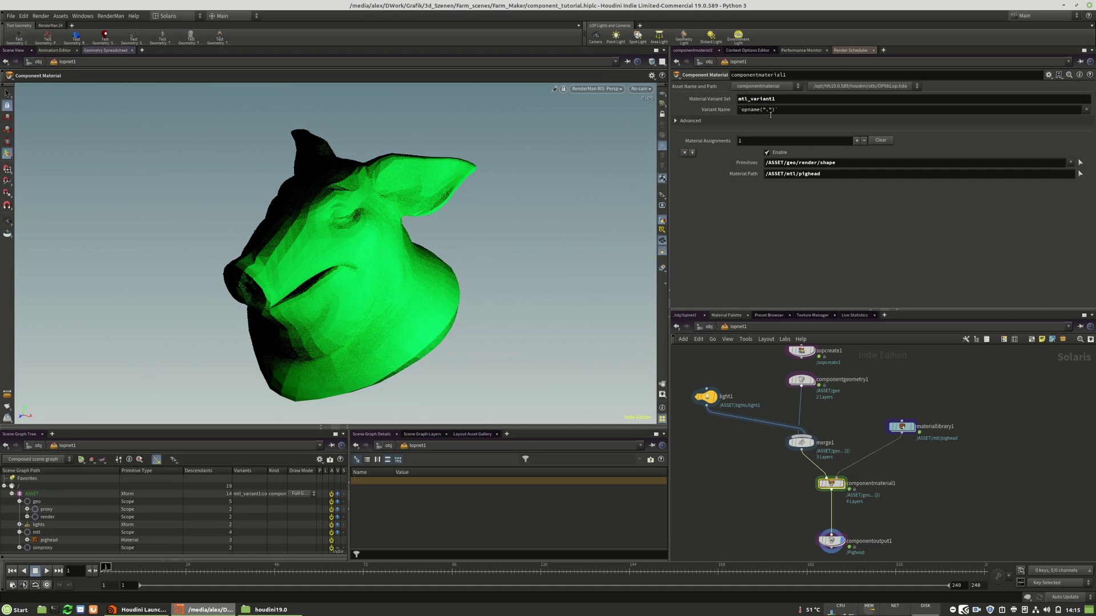
Step: Set the material's variant name to variant_full_pighead and select the Component Output node
{"action": "left_click", "coordinate": [744, 111]}
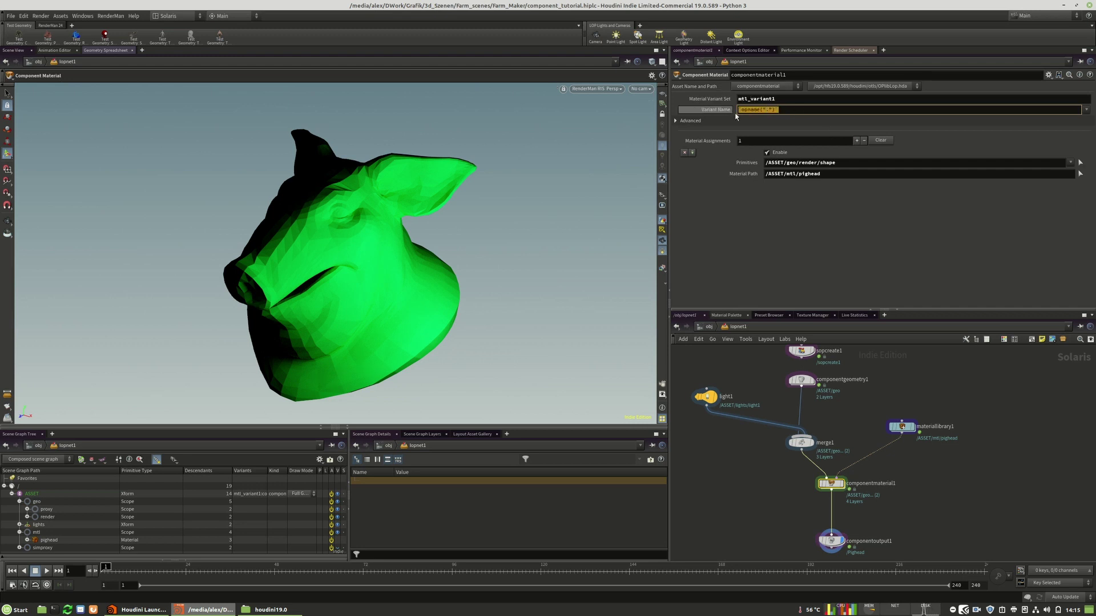
{"action": "left_click", "coordinate": [777, 109]}
{"action": "type", "text": "variant_fu"}
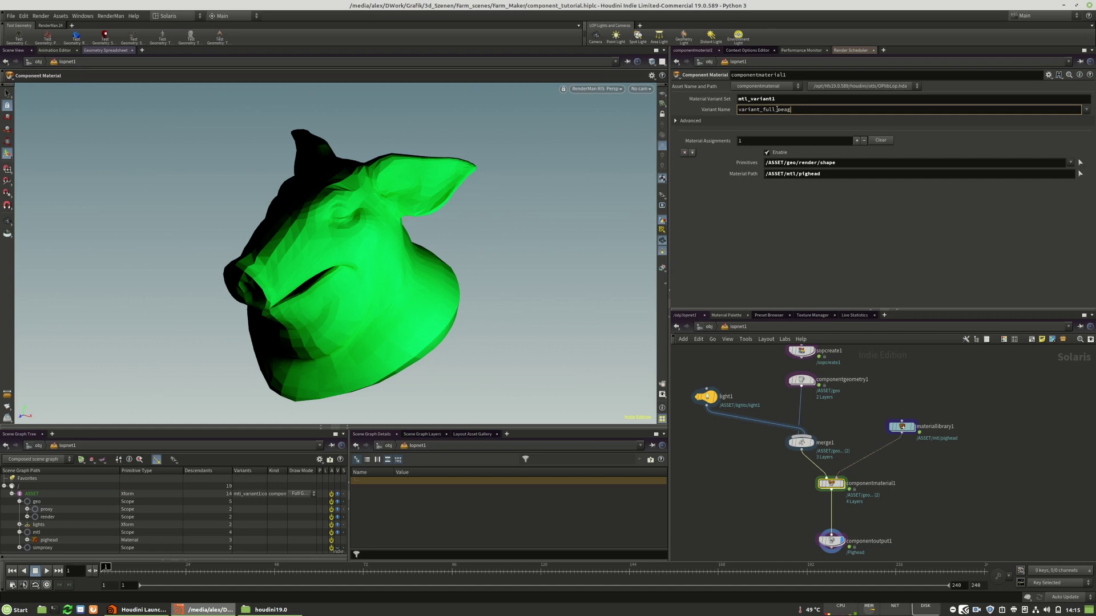
{"action": "type", "text": "ll_pighead"}
{"action": "key", "text": "Return"}
{"action": "left_click", "coordinate": [831, 540]}
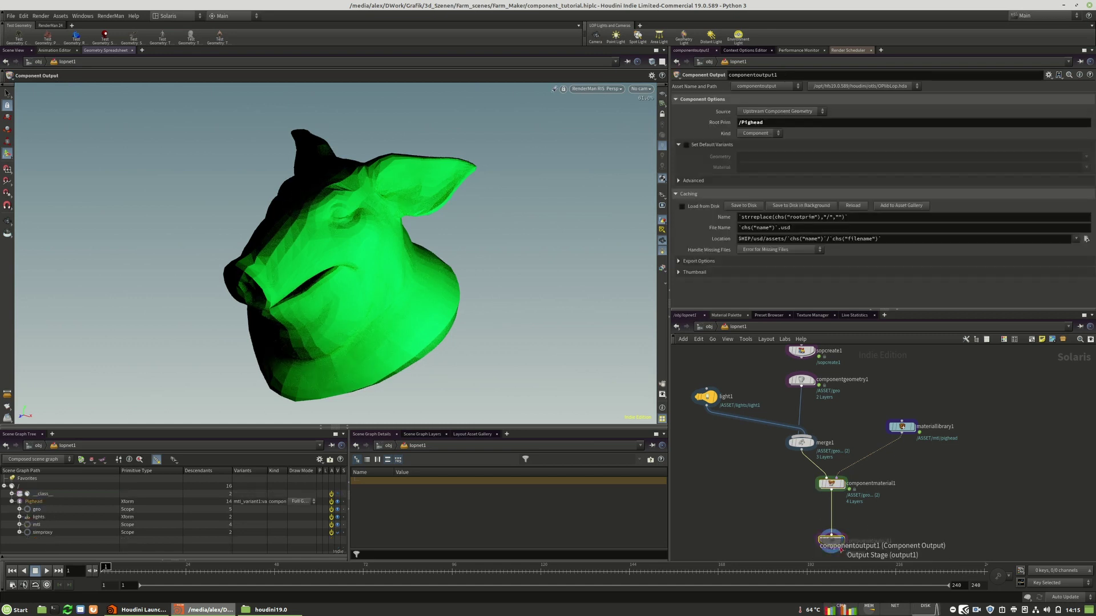
Step: Inspect the Pighead prim's geometry hierarchy in the scene graph and the choices available for its mtl_variant1 variant set
{"action": "left_click", "coordinate": [20, 509]}
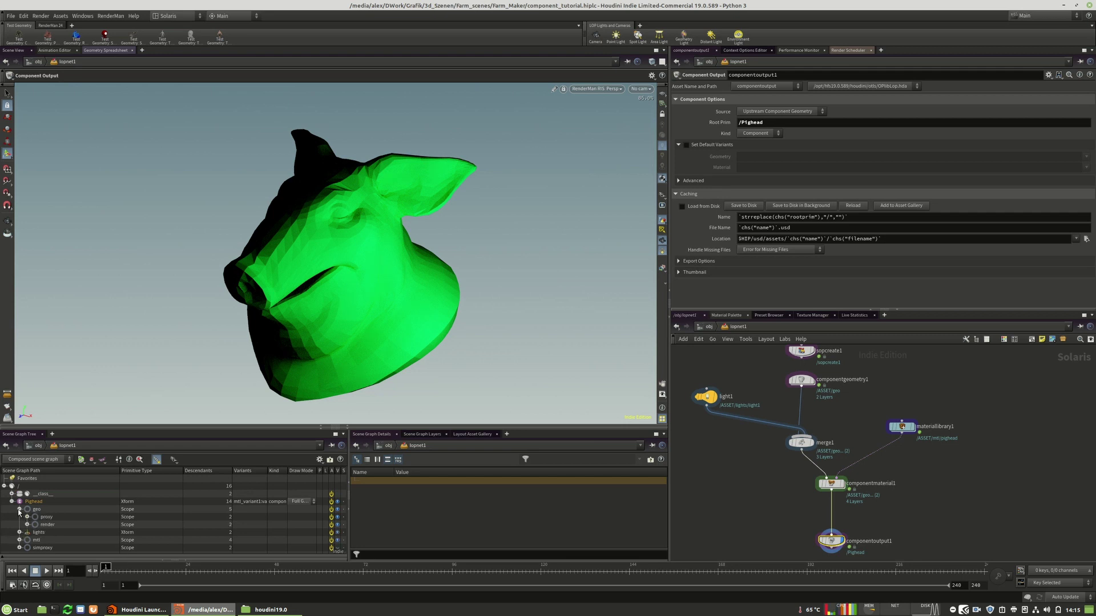
{"action": "left_click", "coordinate": [26, 524]}
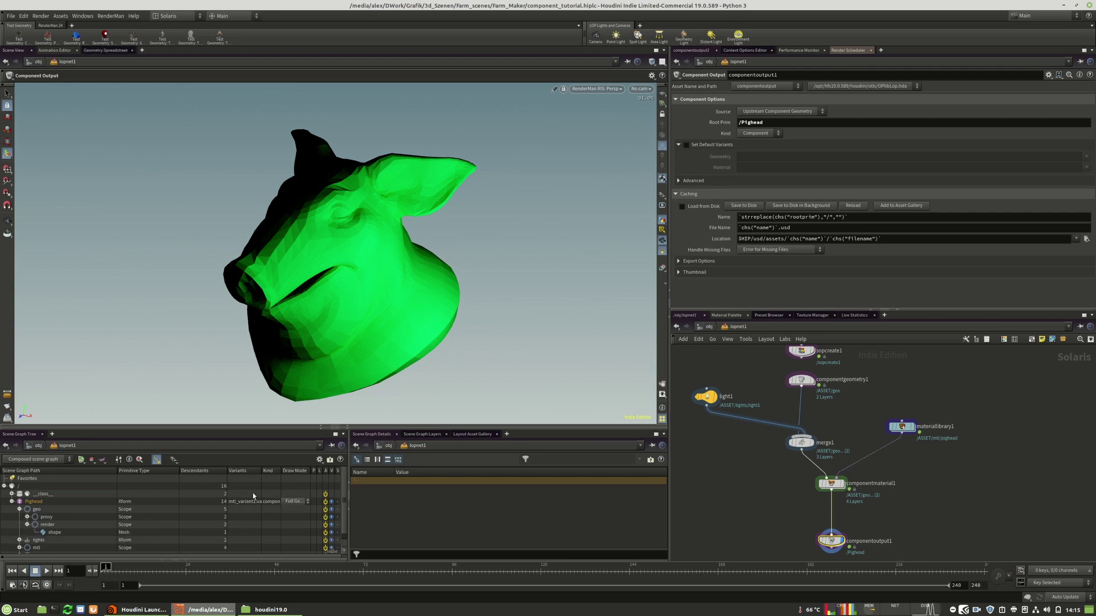
{"action": "left_click_drag", "start_coordinate": [261, 470], "coordinate": [307, 471]}
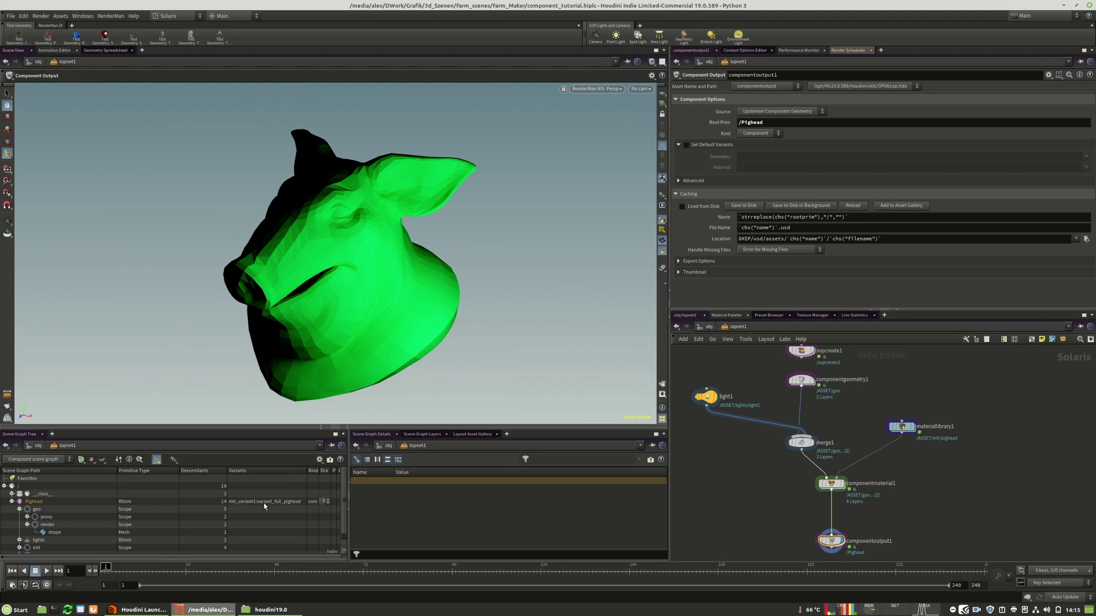
{"action": "left_click", "coordinate": [265, 502]}
{"action": "right_click", "coordinate": [265, 502]}
{"action": "mouse_move", "coordinate": [286, 401]}
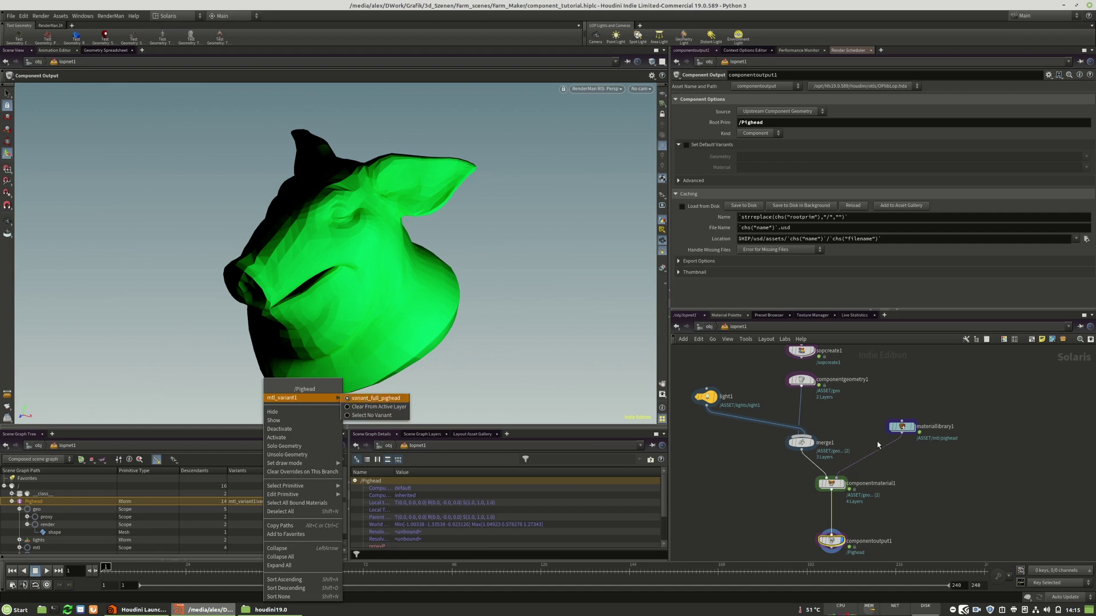
{"action": "left_click", "coordinate": [855, 522]}
{"action": "middle_click_drag", "start_coordinate": [940, 498], "coordinate": [926, 456]}
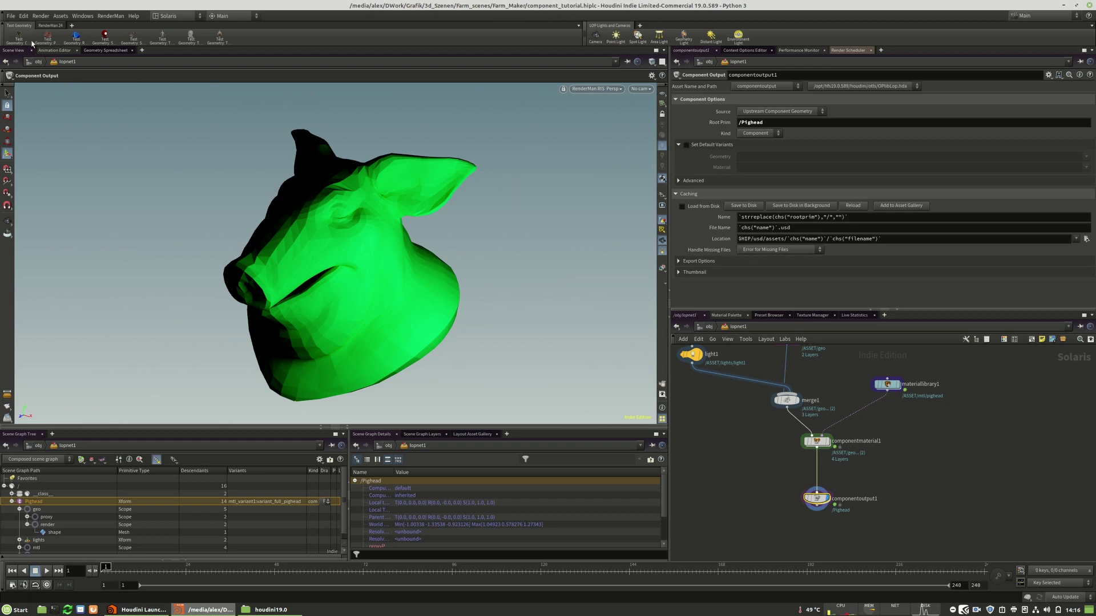
Step: Save the scene file and export the Pighead component to disk
{"action": "left_click", "coordinate": [11, 16]}
{"action": "left_click", "coordinate": [26, 77]}
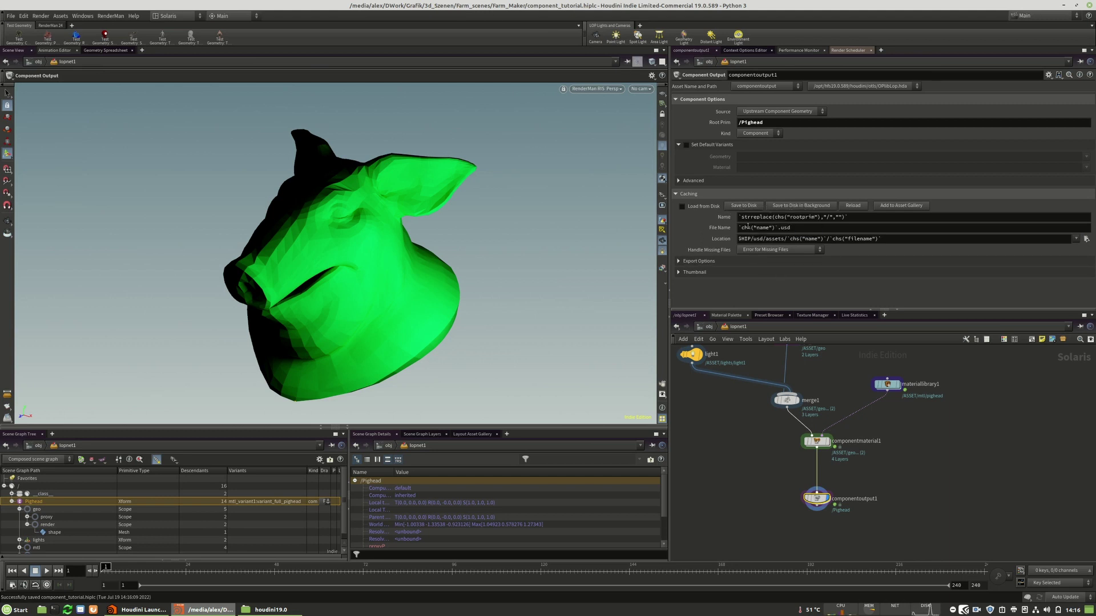
{"action": "left_click", "coordinate": [743, 208]}
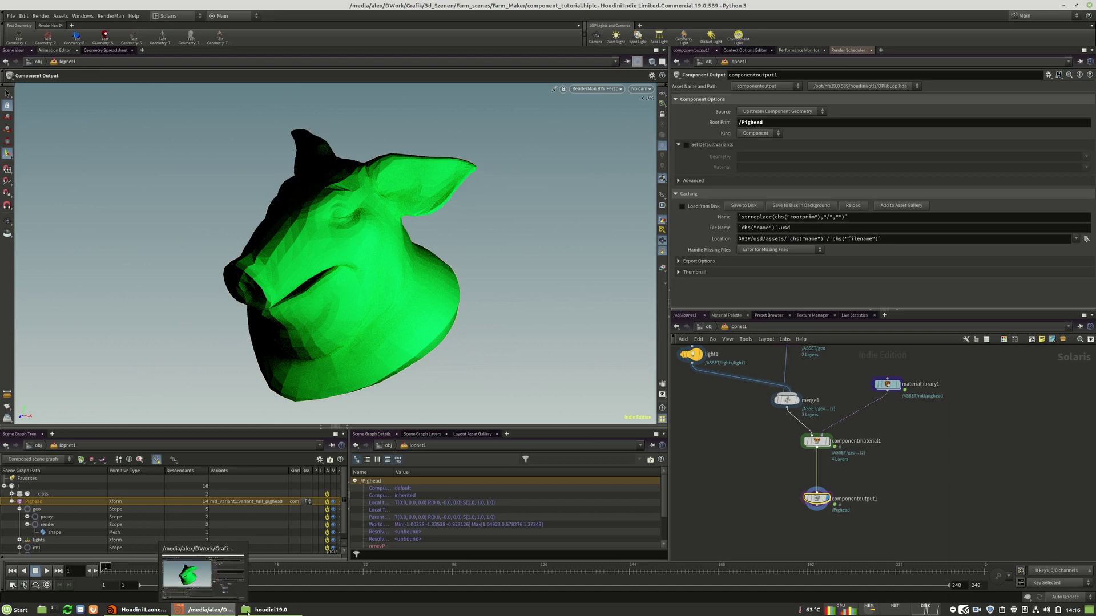
Step: Switch to the file manager and open the project's Farm_Maker/usd/assets folder
{"action": "left_click", "coordinate": [270, 609]}
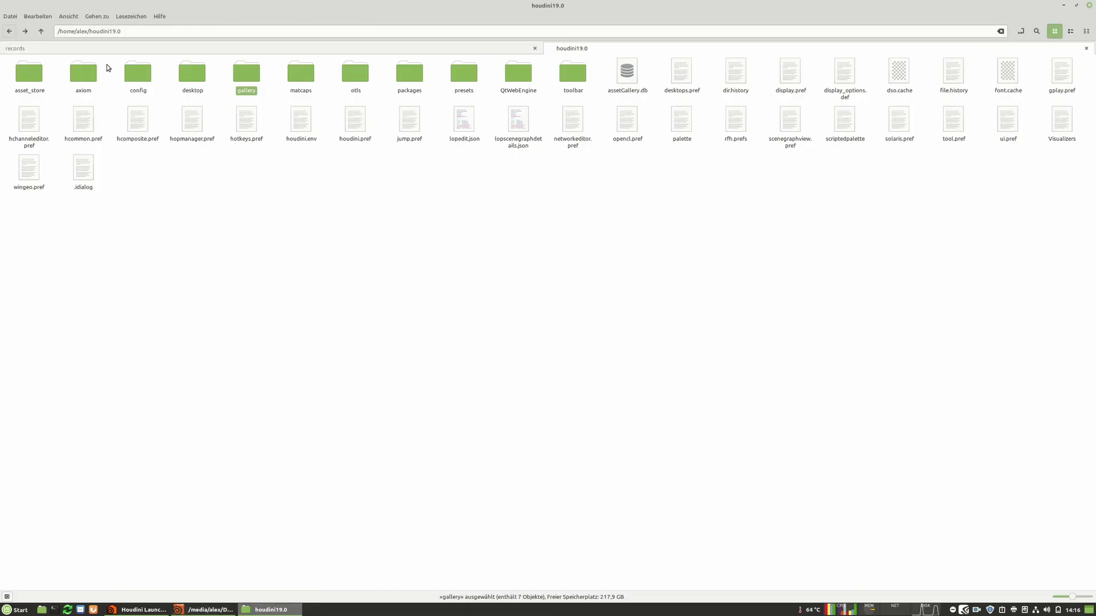
{"action": "left_click", "coordinate": [336, 47]}
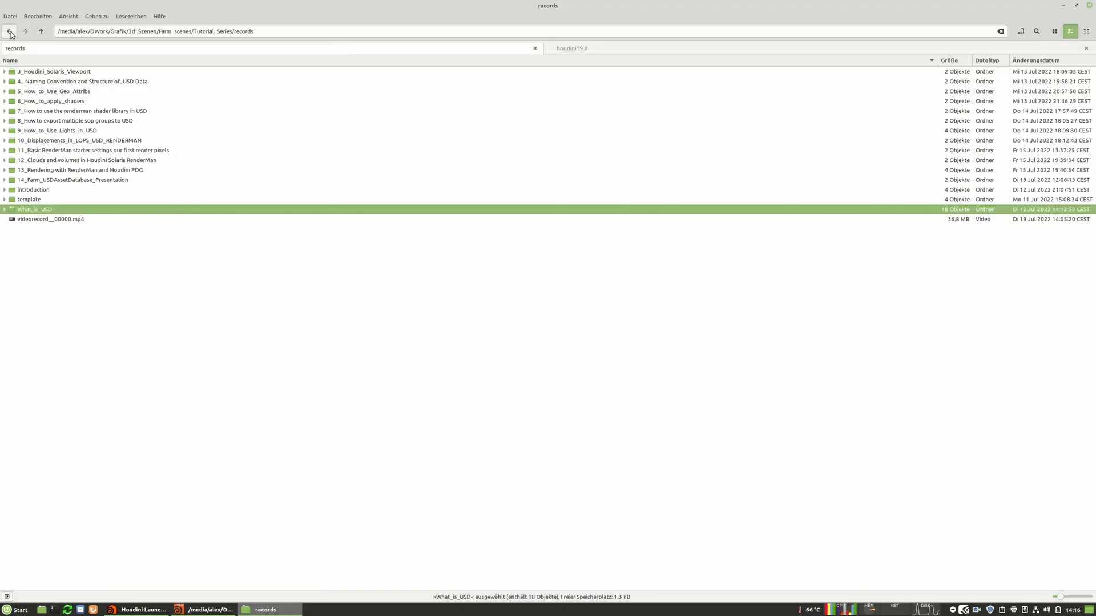
{"action": "left_click", "coordinate": [40, 30]}
{"action": "left_click", "coordinate": [41, 34]}
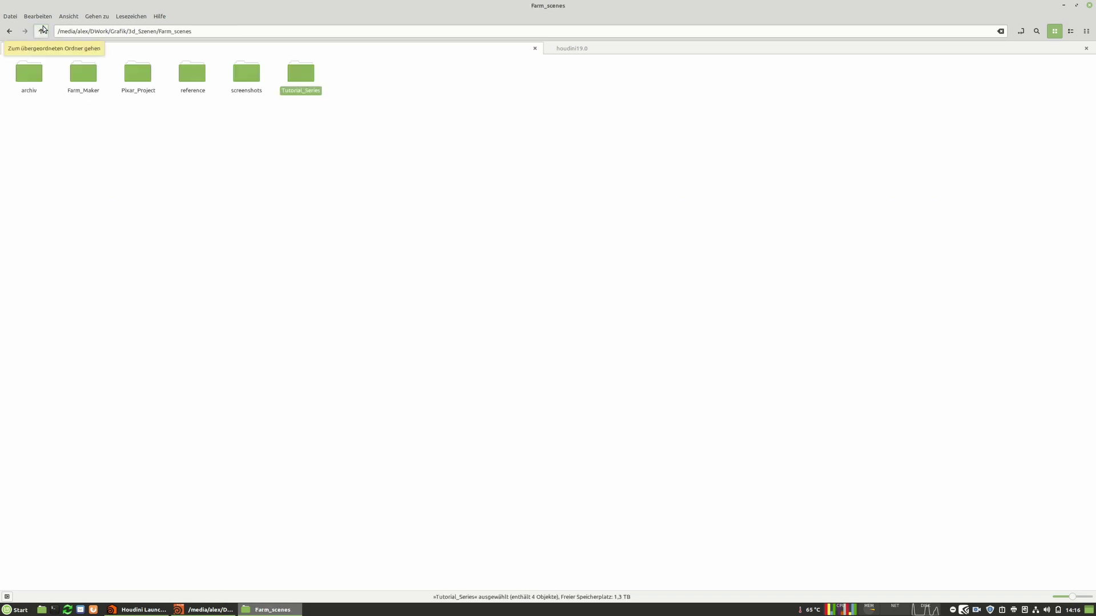
{"action": "double_click", "coordinate": [80, 73]}
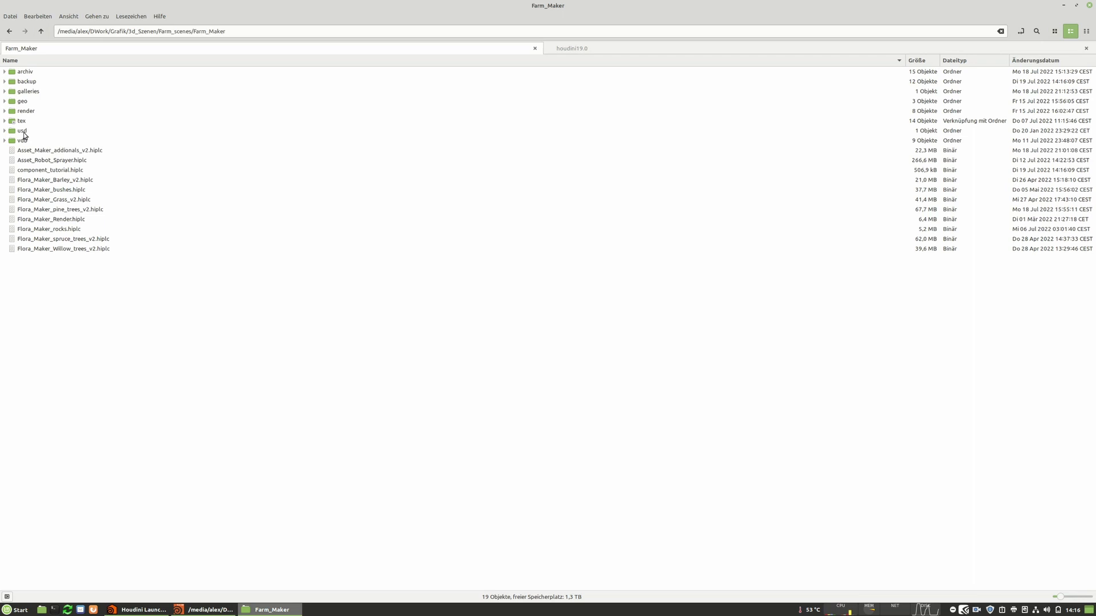
{"action": "double_click", "coordinate": [23, 133]}
{"action": "double_click", "coordinate": [32, 77]}
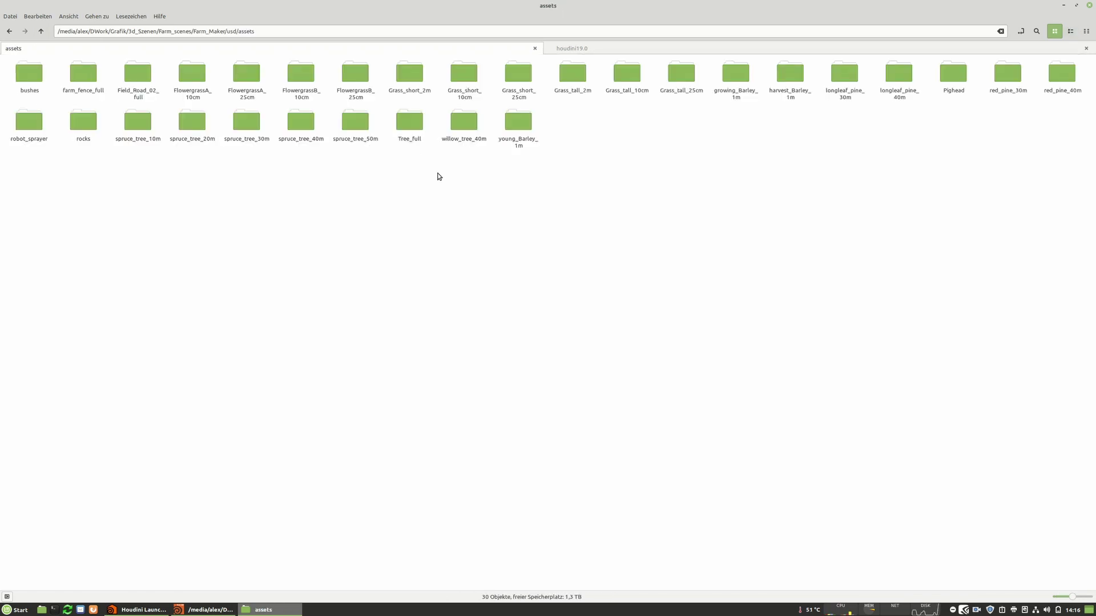
Step: Permanently delete the Tree_full folder from the assets folder
{"action": "mouse_move", "coordinate": [408, 163]}
{"action": "left_mouse_down"}
{"action": "mouse_move", "coordinate": [408, 115]}
{"action": "mouse_move", "coordinate": [411, 169]}
{"action": "left_mouse_up"}
{"action": "double_click", "coordinate": [408, 135]}
{"action": "key", "text": "alt+Left"}
{"action": "left_click", "coordinate": [419, 162]}
{"action": "left_click", "coordinate": [413, 117]}
{"action": "key", "text": "Delete"}
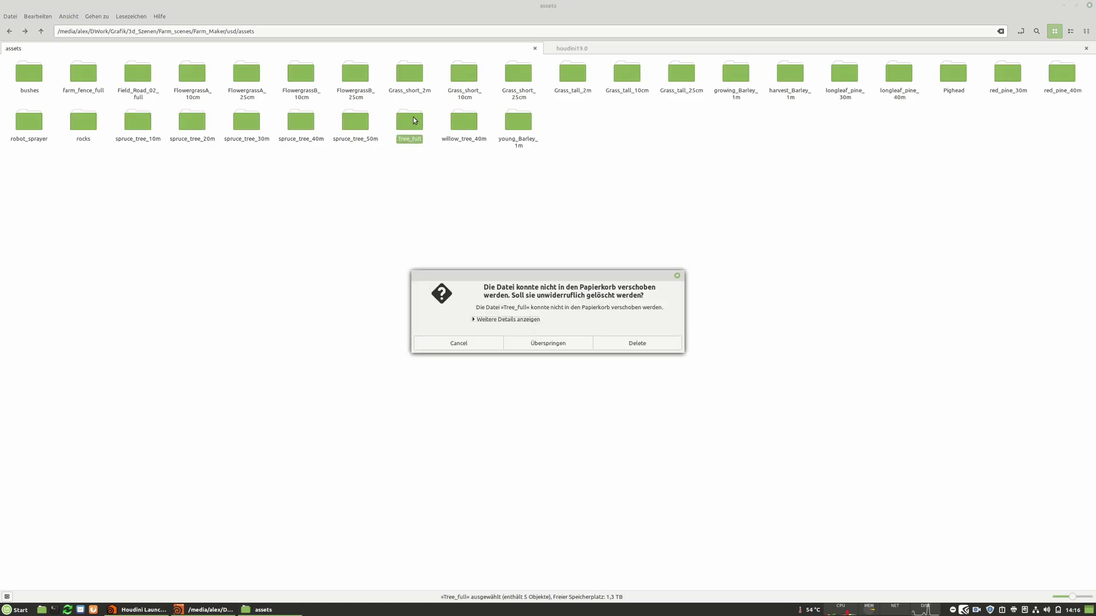
{"action": "left_click", "coordinate": [648, 344]}
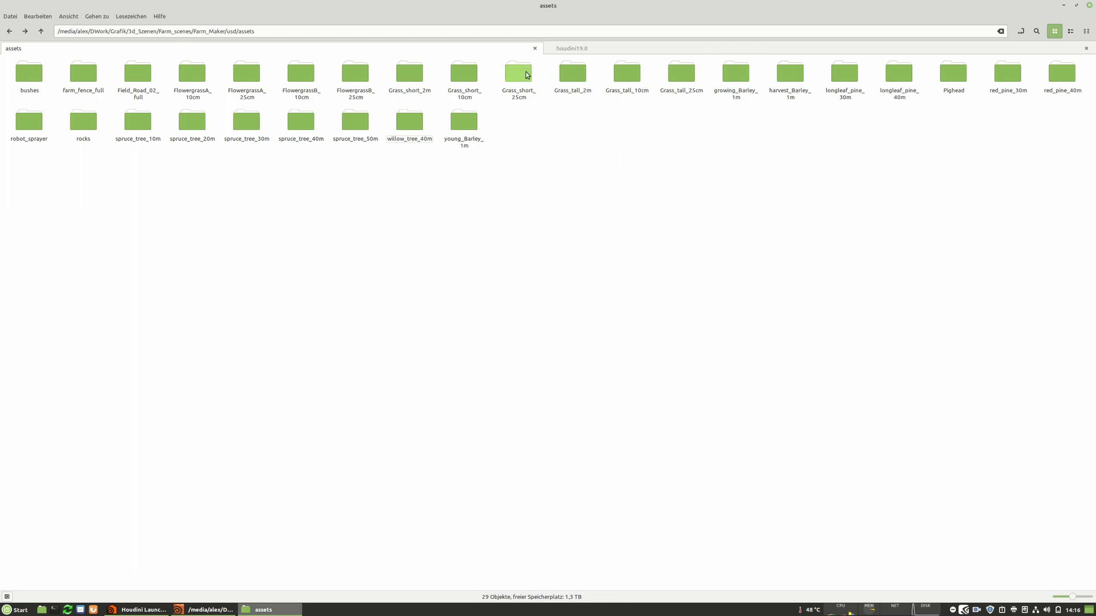
Step: Open the Pighead asset folder and examine the exported USD files
{"action": "left_click", "coordinate": [953, 77]}
{"action": "mouse_move", "coordinate": [953, 132]}
{"action": "left_mouse_down"}
{"action": "mouse_move", "coordinate": [941, 63]}
{"action": "mouse_move", "coordinate": [955, 132]}
{"action": "left_mouse_up"}
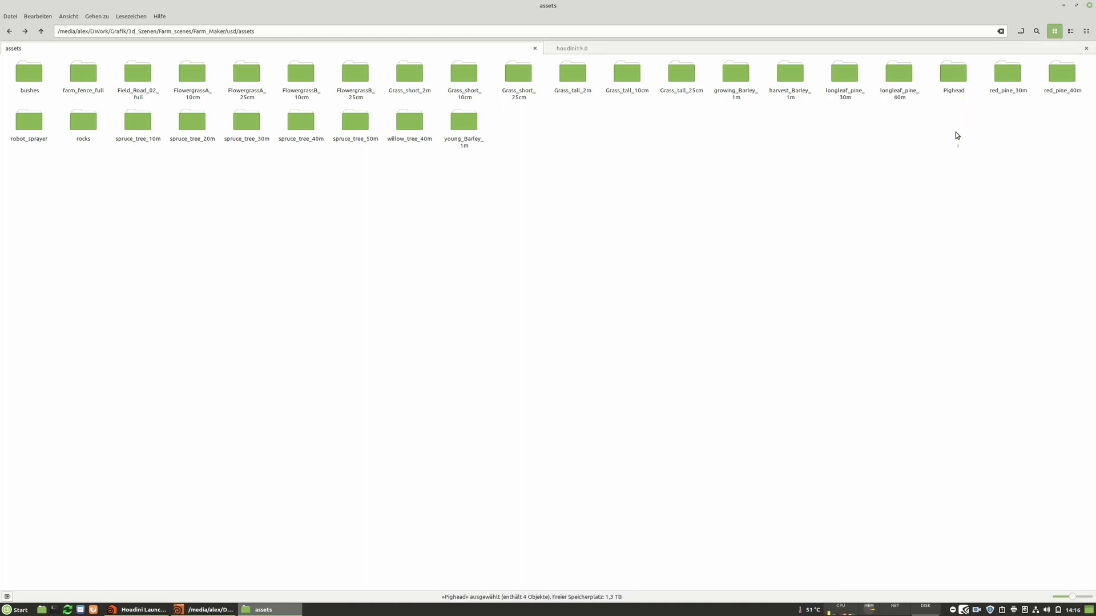
{"action": "double_click", "coordinate": [950, 80]}
{"action": "left_click_drag", "start_coordinate": [305, 94], "coordinate": [88, 97]}
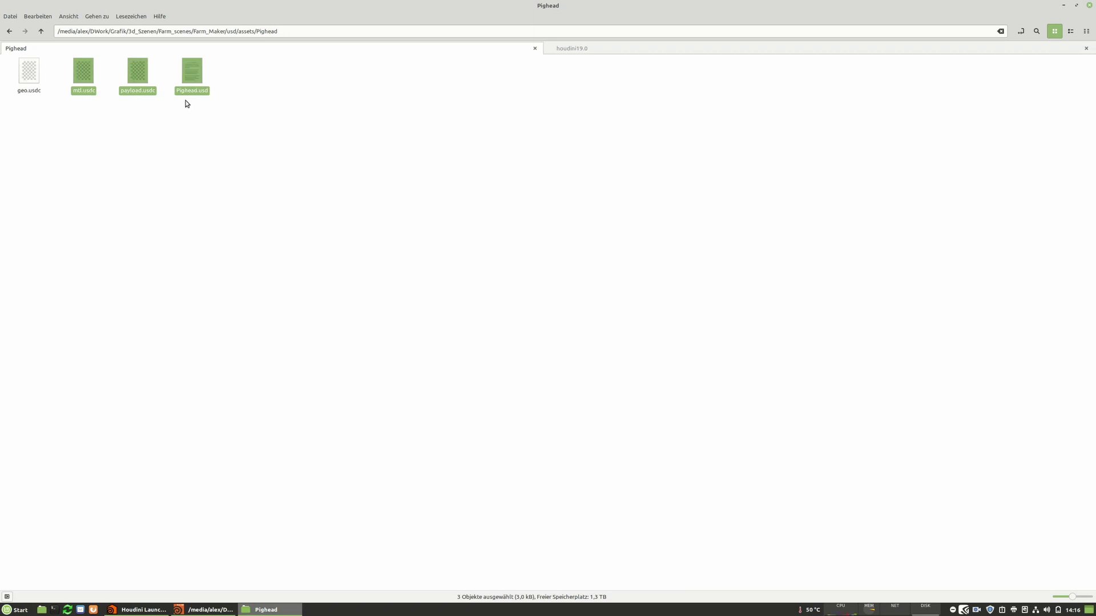
Step: Switch back to Houdini and try to generate the component's thumbnail in Render mode with the RenderMan RIS delegate
{"action": "left_click", "coordinate": [206, 609]}
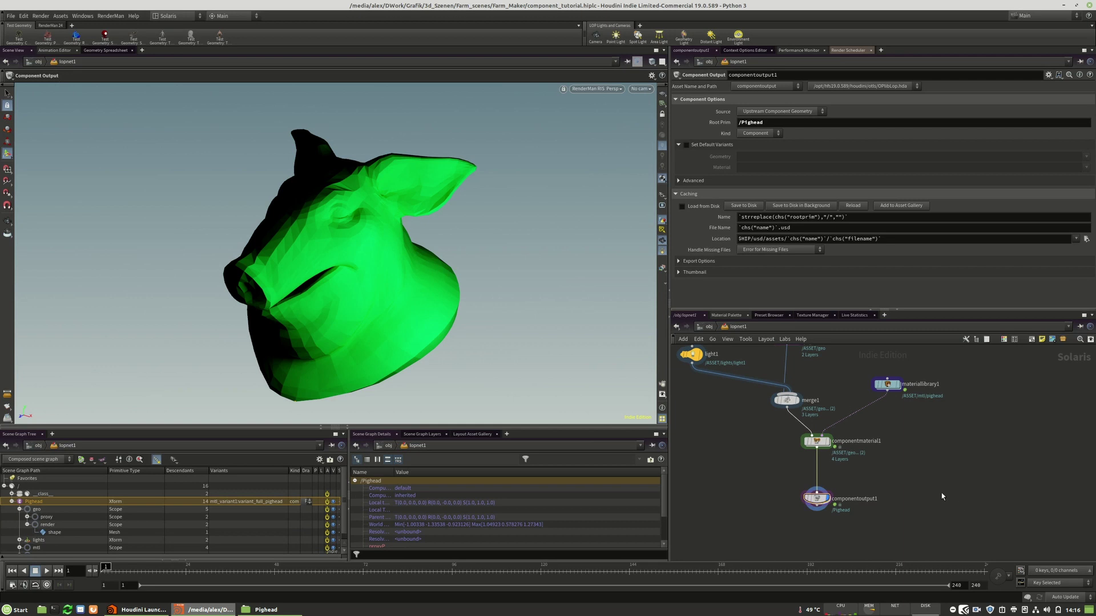
{"action": "left_click", "coordinate": [679, 272]}
{"action": "scroll", "coordinate": [740, 278], "scroll_direction": "down", "scroll_amount": 3}
{"action": "left_click", "coordinate": [754, 243]}
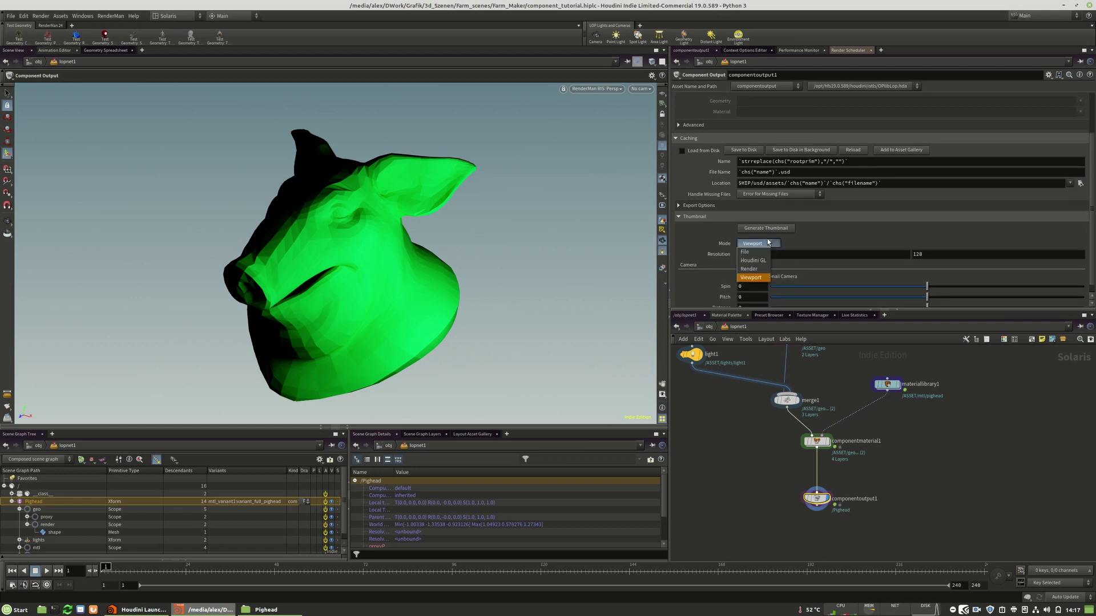
{"action": "left_click", "coordinate": [753, 261]}
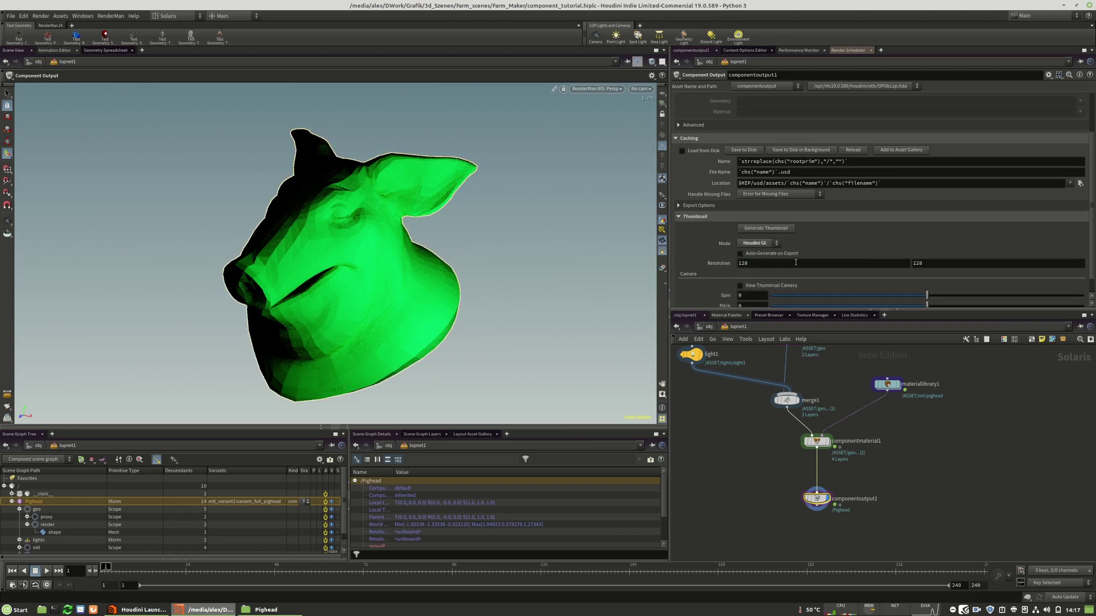
{"action": "left_click", "coordinate": [758, 244]}
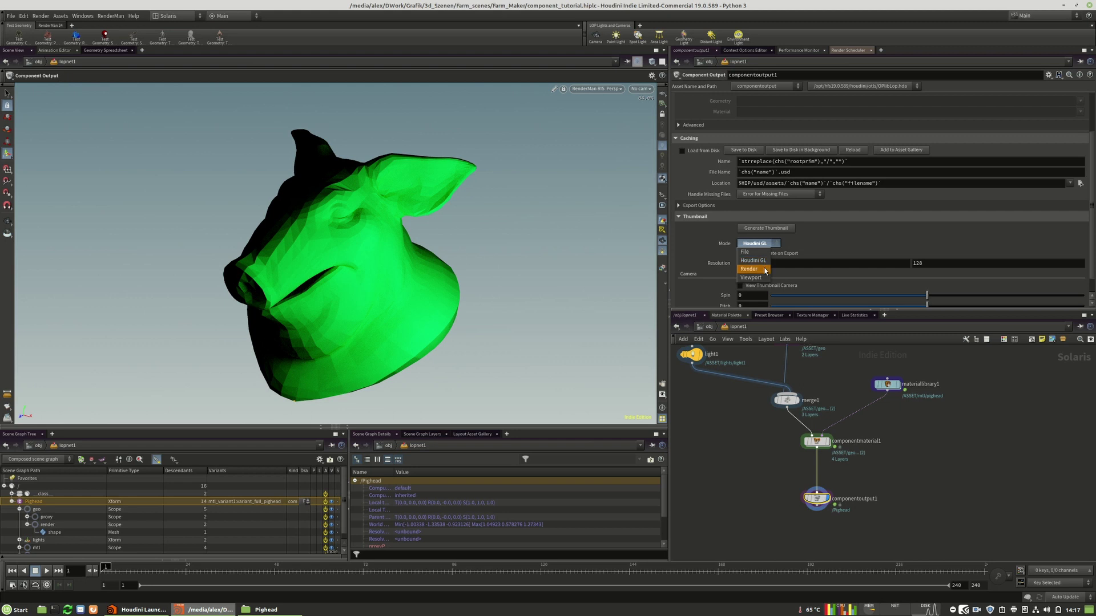
{"action": "left_click", "coordinate": [775, 252]}
{"action": "left_click", "coordinate": [771, 254]}
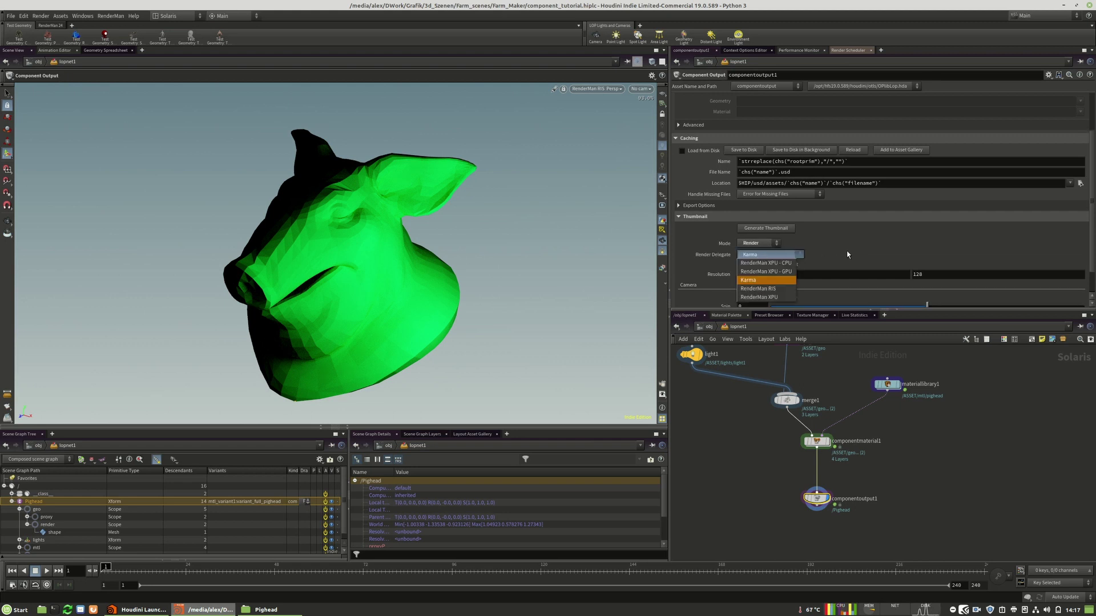
{"action": "left_click", "coordinate": [765, 288]}
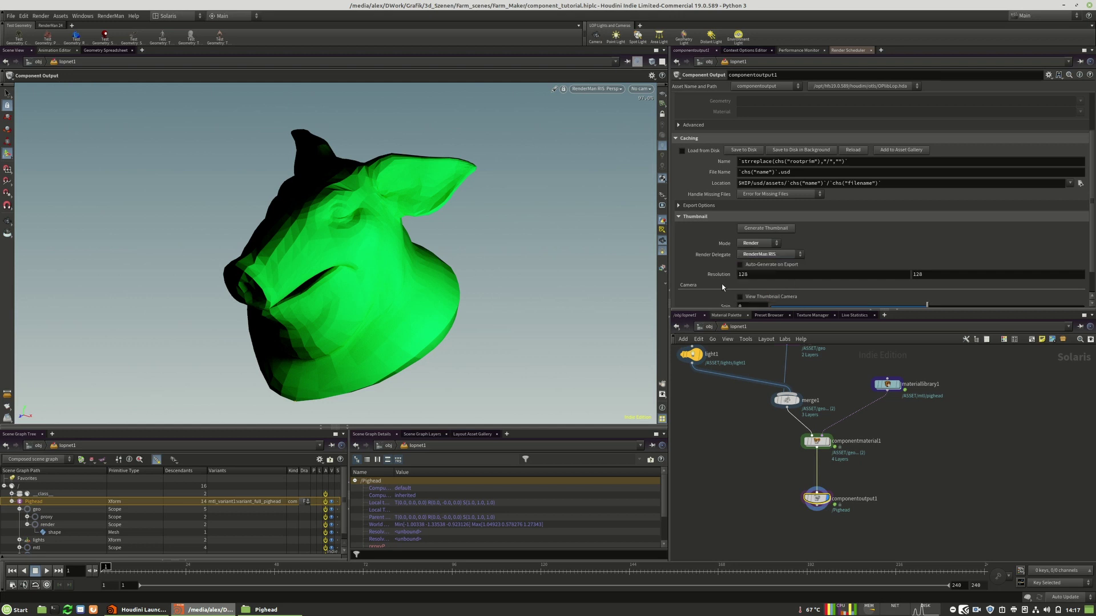
{"action": "scroll", "coordinate": [820, 264], "scroll_direction": "down", "scroll_amount": 1}
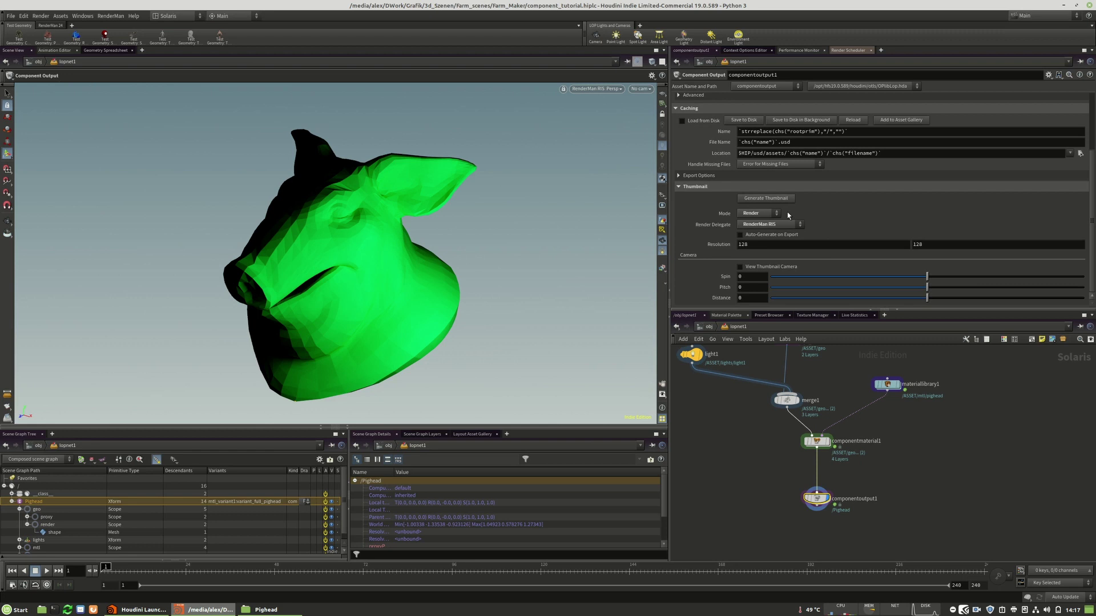
{"action": "left_click", "coordinate": [770, 198]}
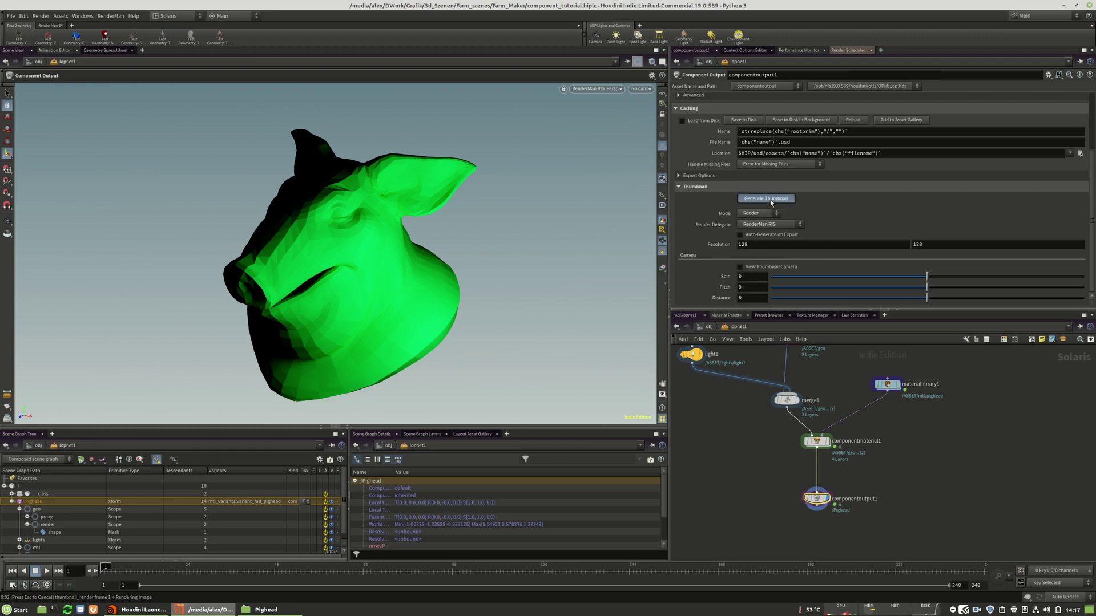
Step: Check thumbnail.png in the Pighead folder of the file manager, and permanently delete it
{"action": "left_click", "coordinate": [266, 610]}
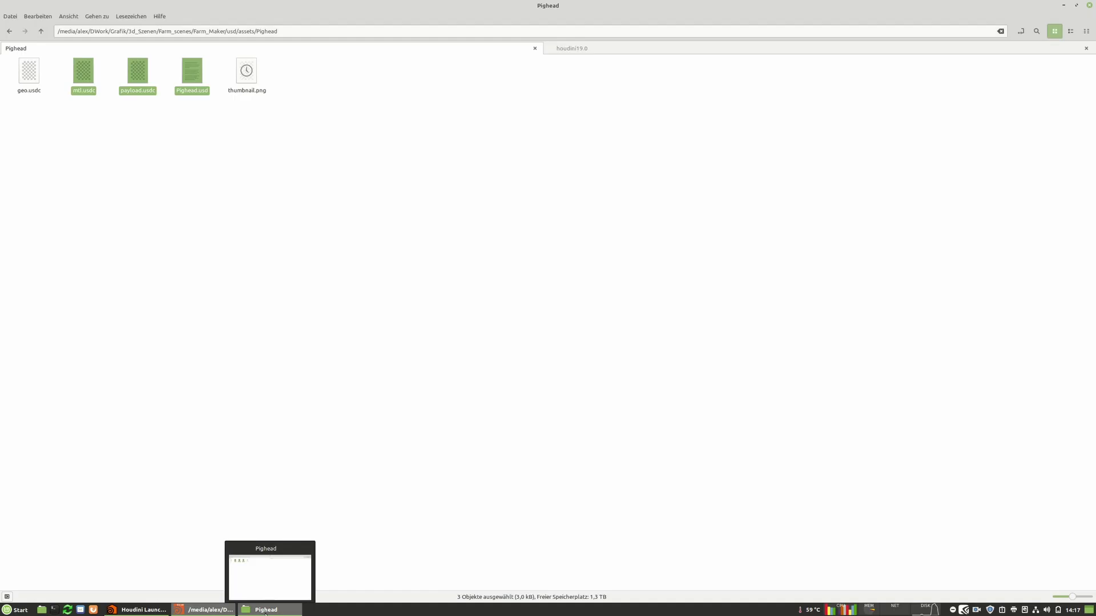
{"action": "left_click", "coordinate": [308, 240]}
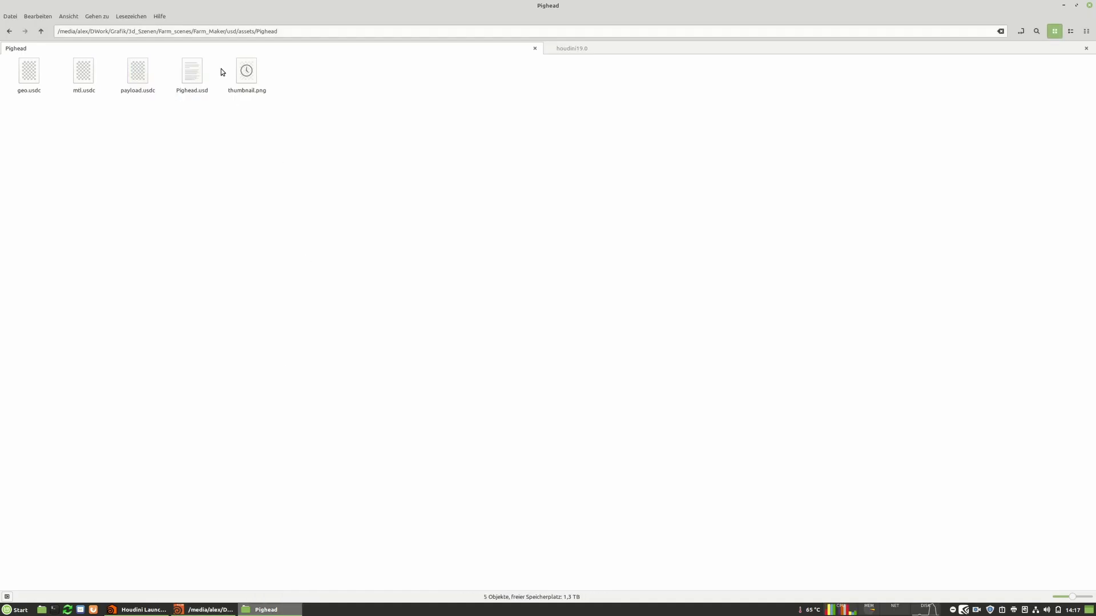
{"action": "double_click", "coordinate": [252, 76]}
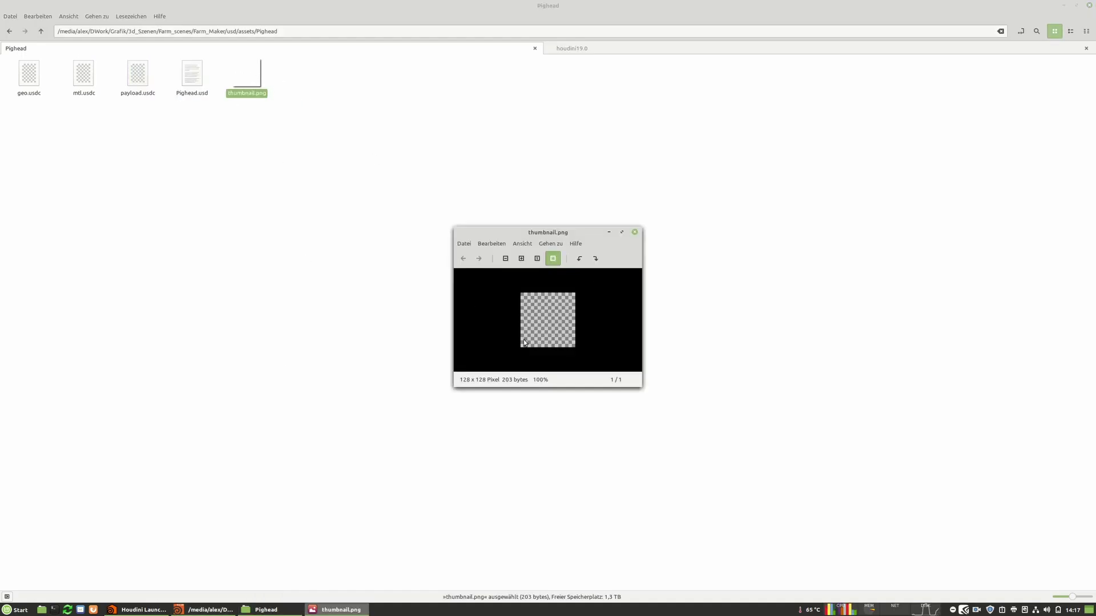
{"action": "left_click", "coordinate": [635, 232]}
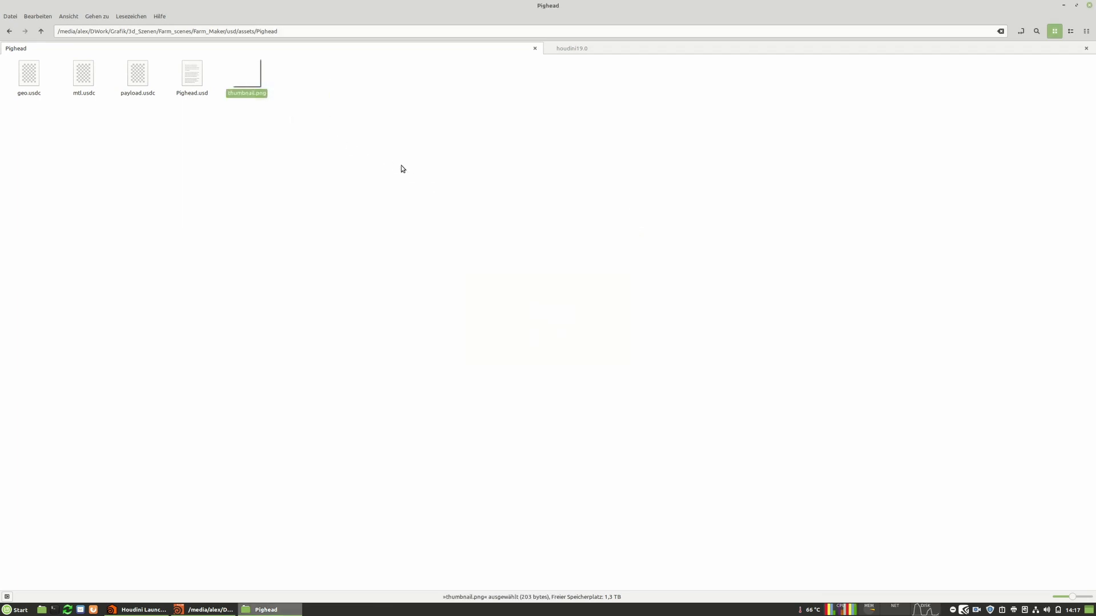
{"action": "key", "text": "Delete"}
{"action": "left_click", "coordinate": [638, 342]}
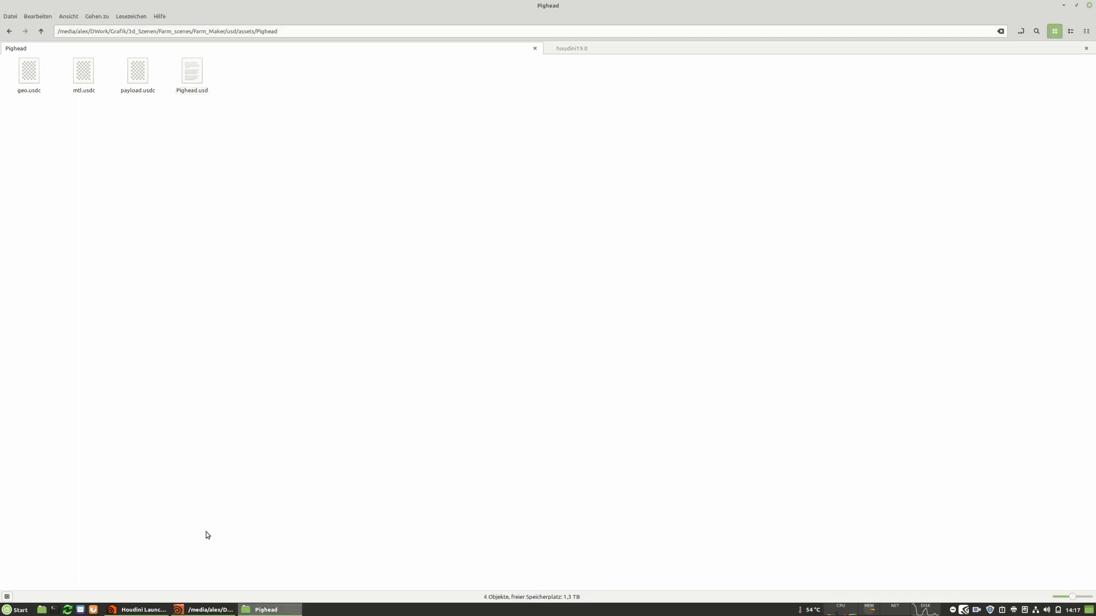
Step: Back in Houdini, set the thumbnail mode to Houdini GL and spin the thumbnail camera to show the pig head's lit side
{"action": "left_click", "coordinate": [206, 609]}
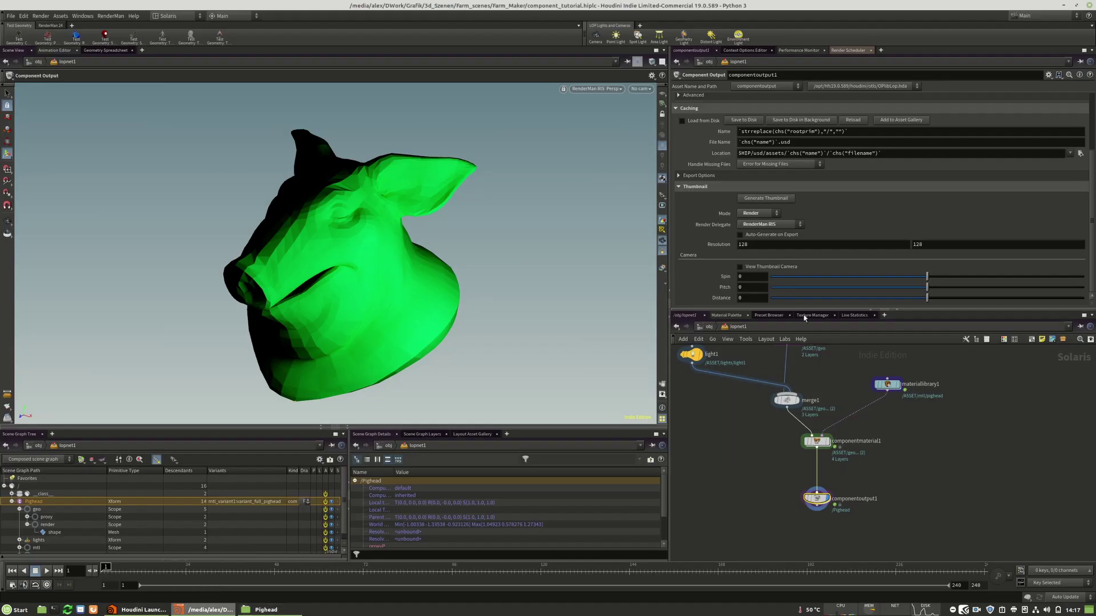
{"action": "left_click", "coordinate": [767, 214]}
{"action": "left_click", "coordinate": [752, 224]}
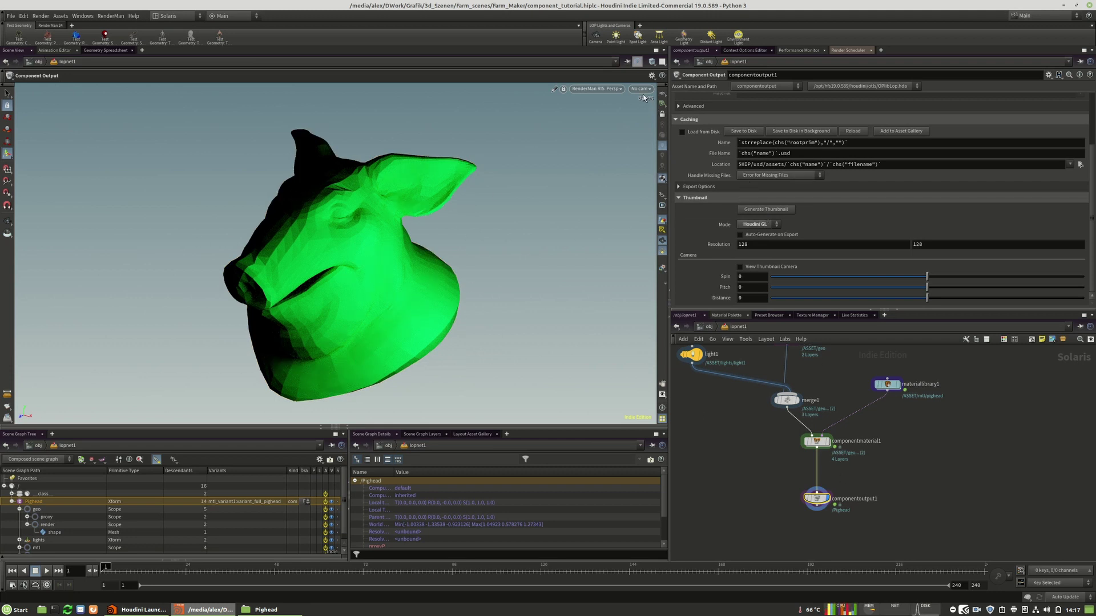
{"action": "left_click", "coordinate": [759, 267]}
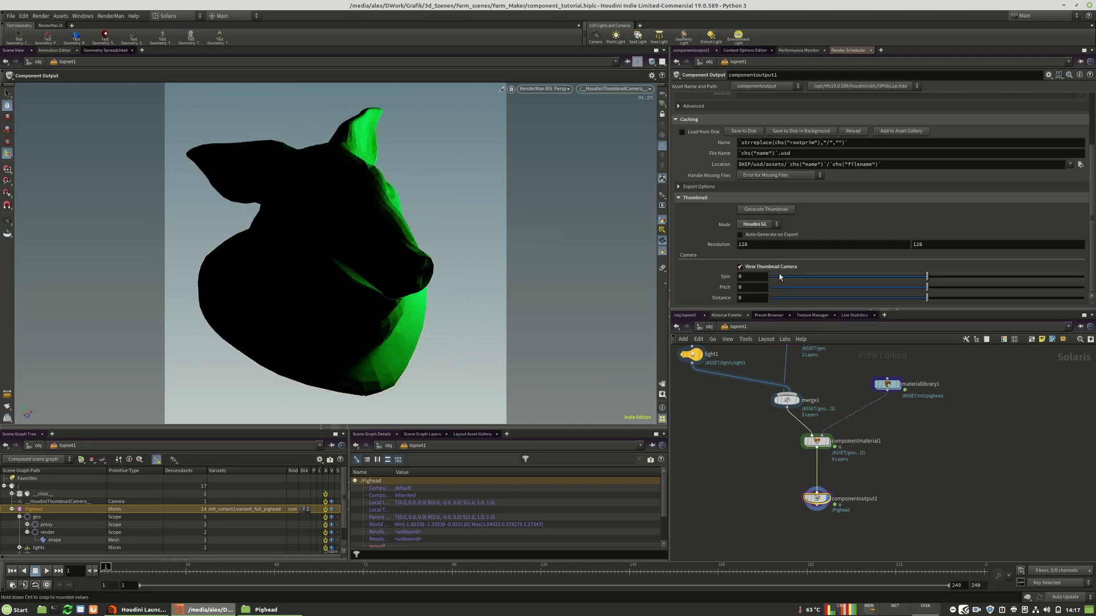
{"action": "left_click_drag", "start_coordinate": [927, 276], "coordinate": [985, 277]}
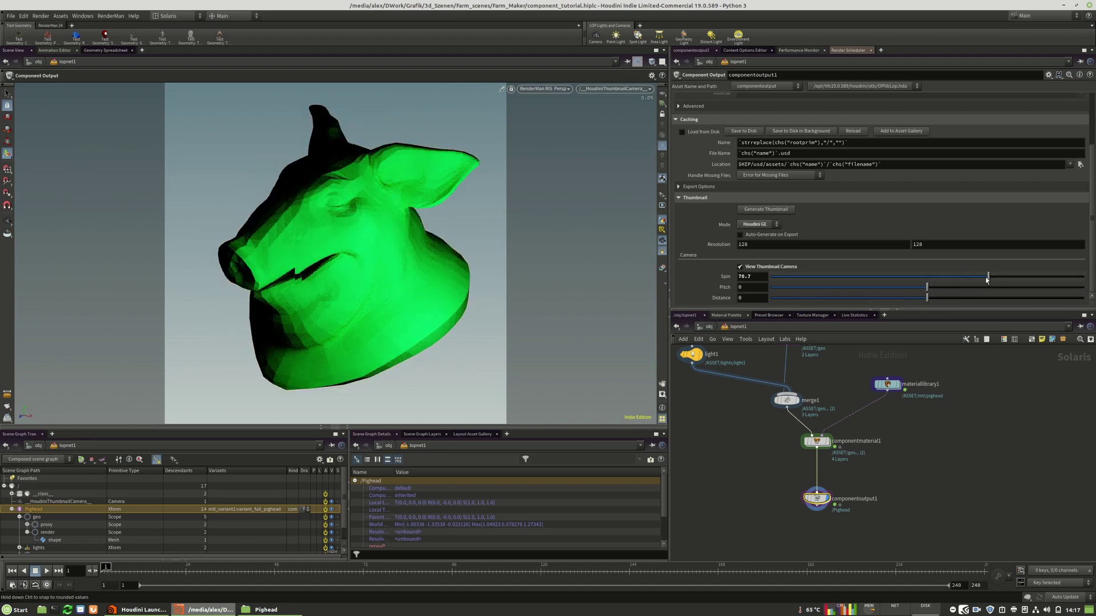
Step: Generate the component's thumbnail and switch to the Pighead folder in the file manager to check for the file
{"action": "scroll", "coordinate": [746, 208], "scroll_direction": "up", "scroll_amount": 5}
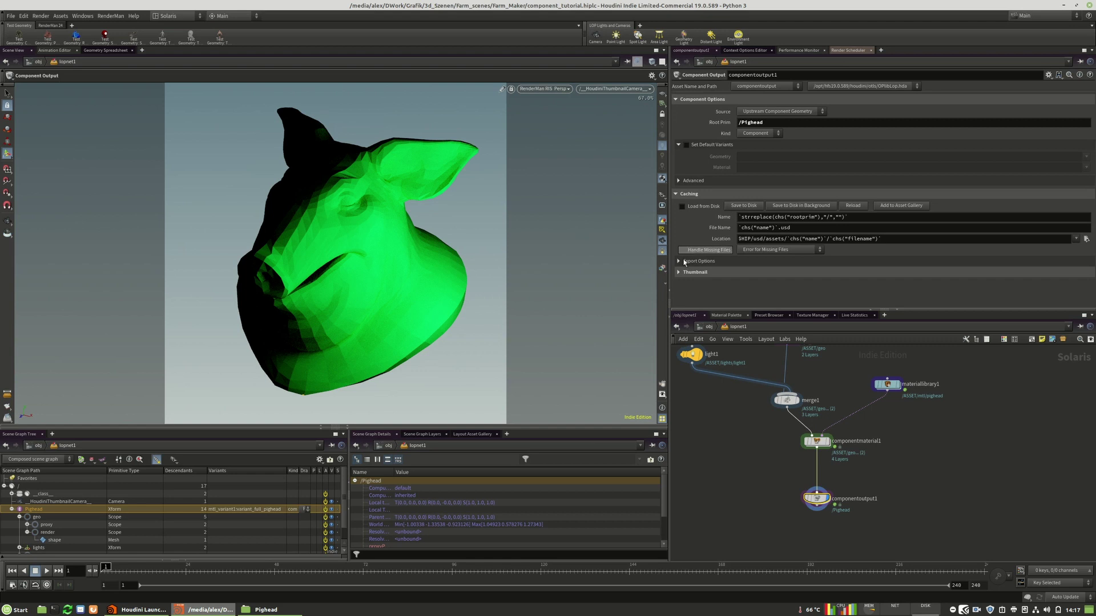
{"action": "scroll", "coordinate": [793, 269], "scroll_direction": "down", "scroll_amount": 3}
{"action": "left_click", "coordinate": [766, 239]}
{"action": "left_click", "coordinate": [256, 609]}
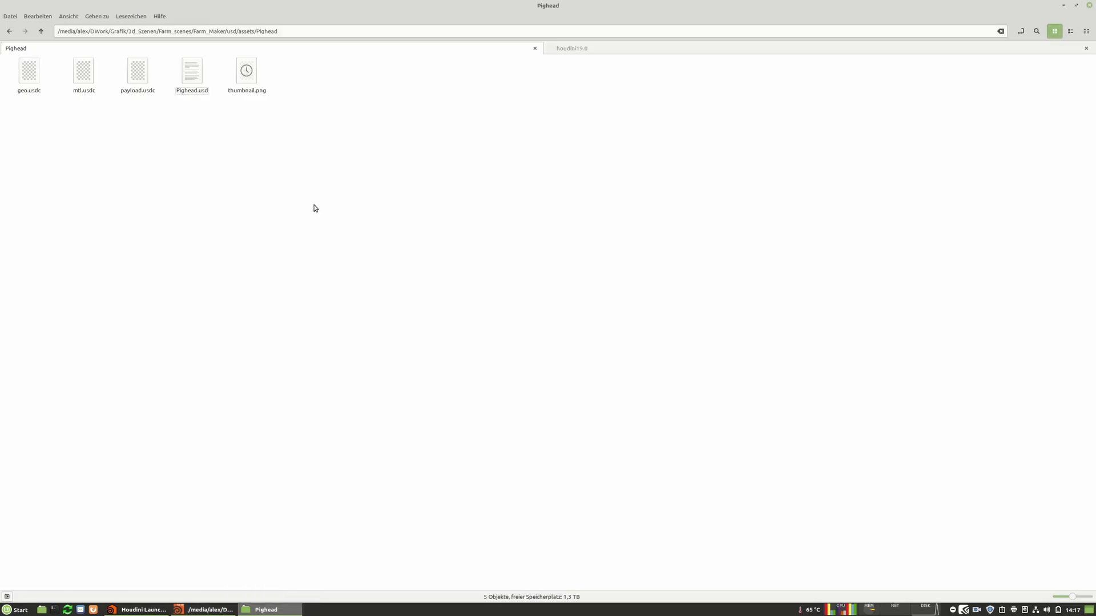
Step: Open thumbnail.png from the Pighead folder to inspect it, then switch to Houdini and set the viewport renderer to Houdini GL
{"action": "double_click", "coordinate": [246, 75]}
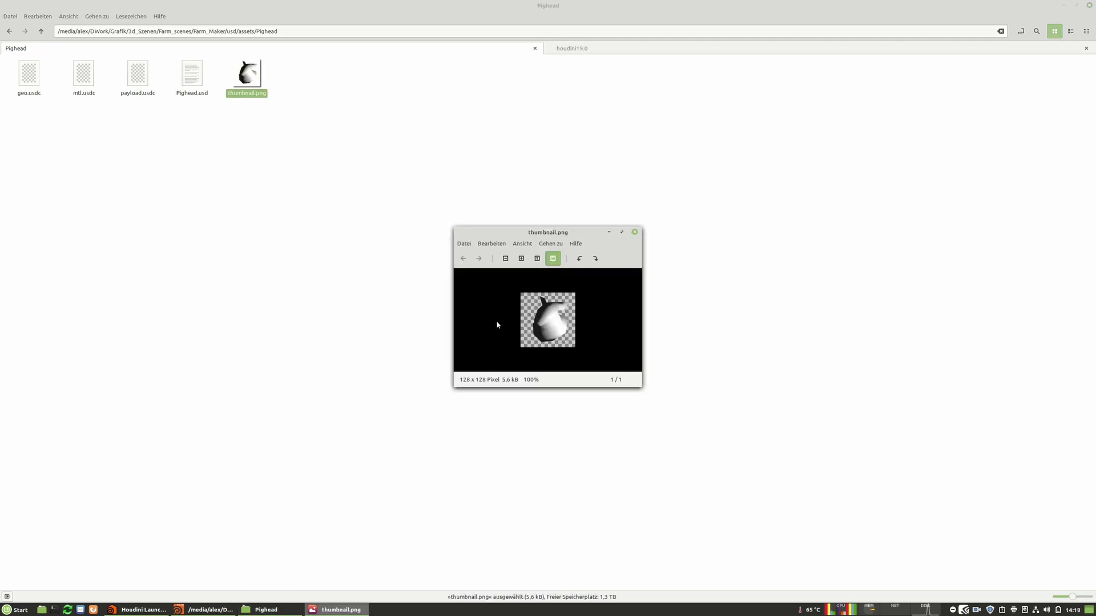
{"action": "left_click", "coordinate": [211, 609]}
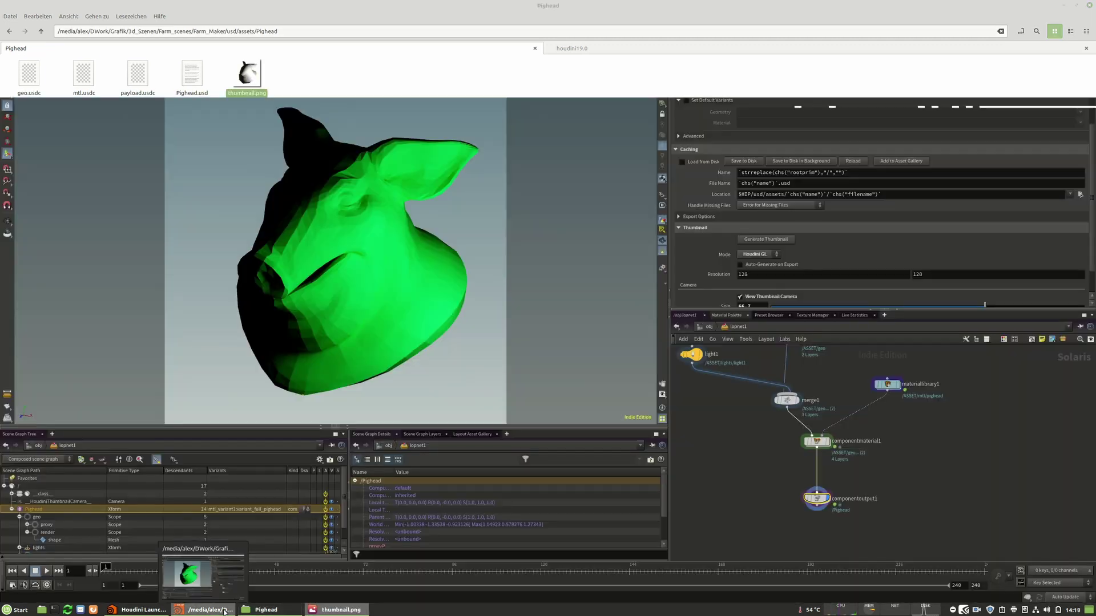
{"action": "left_click", "coordinate": [559, 90]}
{"action": "left_click", "coordinate": [543, 114]}
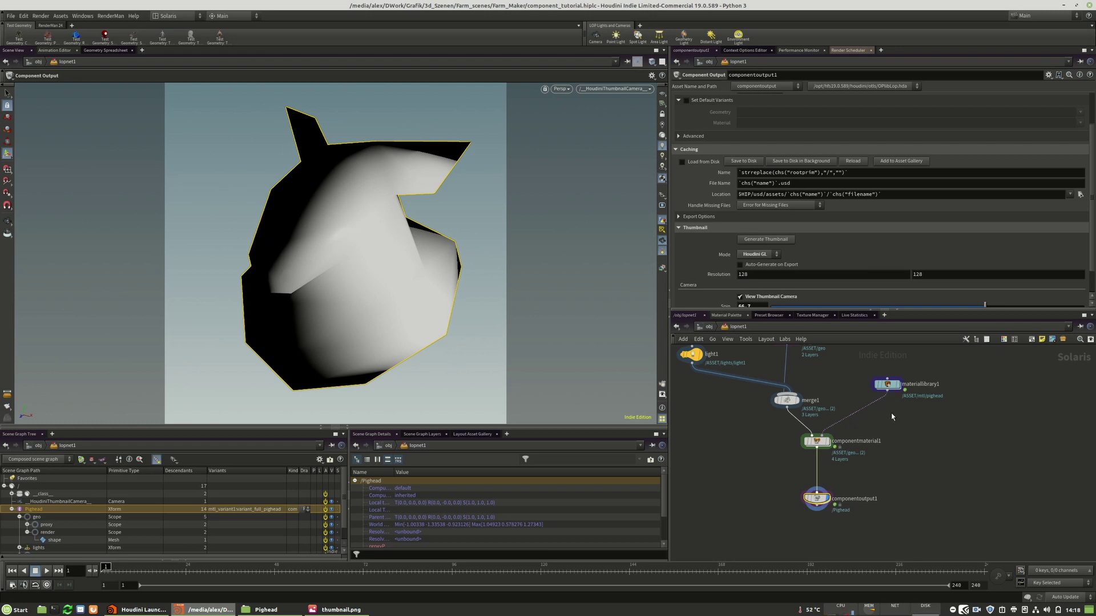
Step: Inside the sopcreate1 network, insert a Color node between the pig head test geometry and output0
{"action": "middle_click_drag", "start_coordinate": [929, 418], "coordinate": [935, 496]}
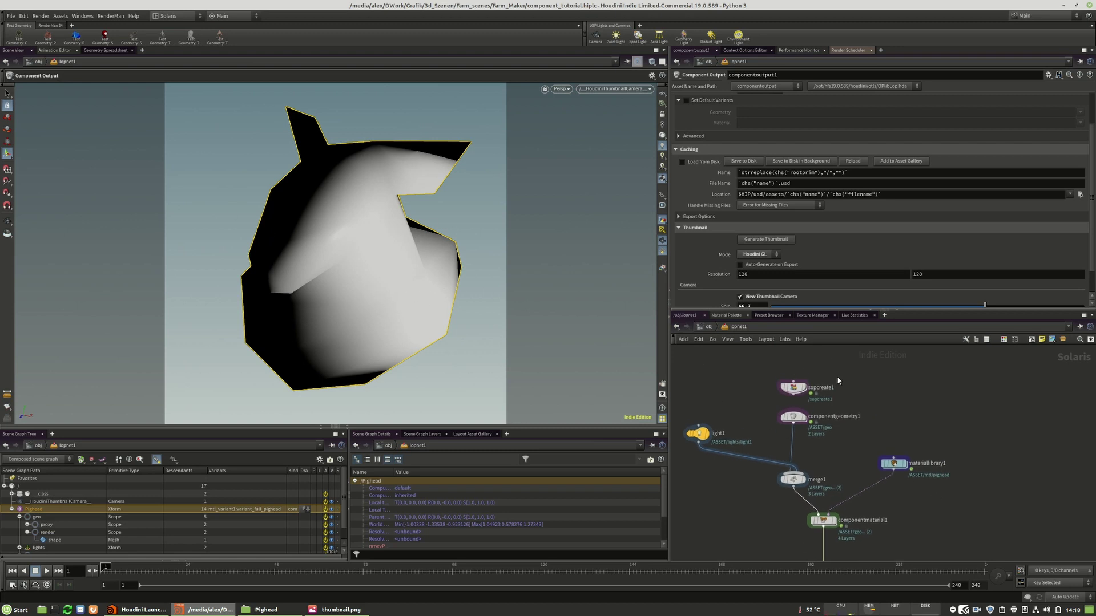
{"action": "left_click_drag", "start_coordinate": [792, 387], "coordinate": [791, 369]}
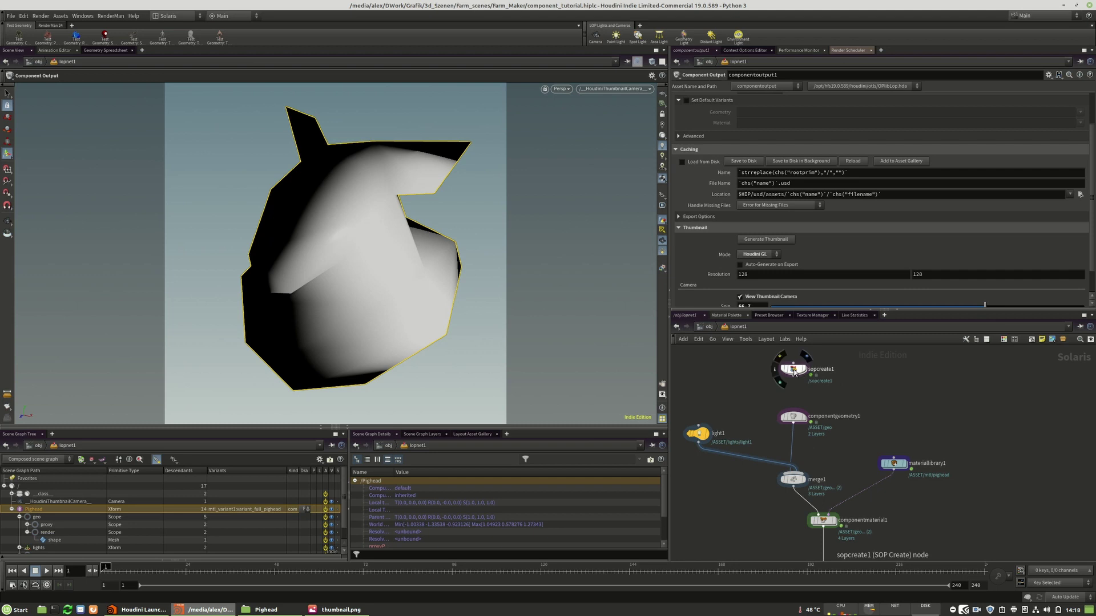
{"action": "double_click", "coordinate": [793, 370]}
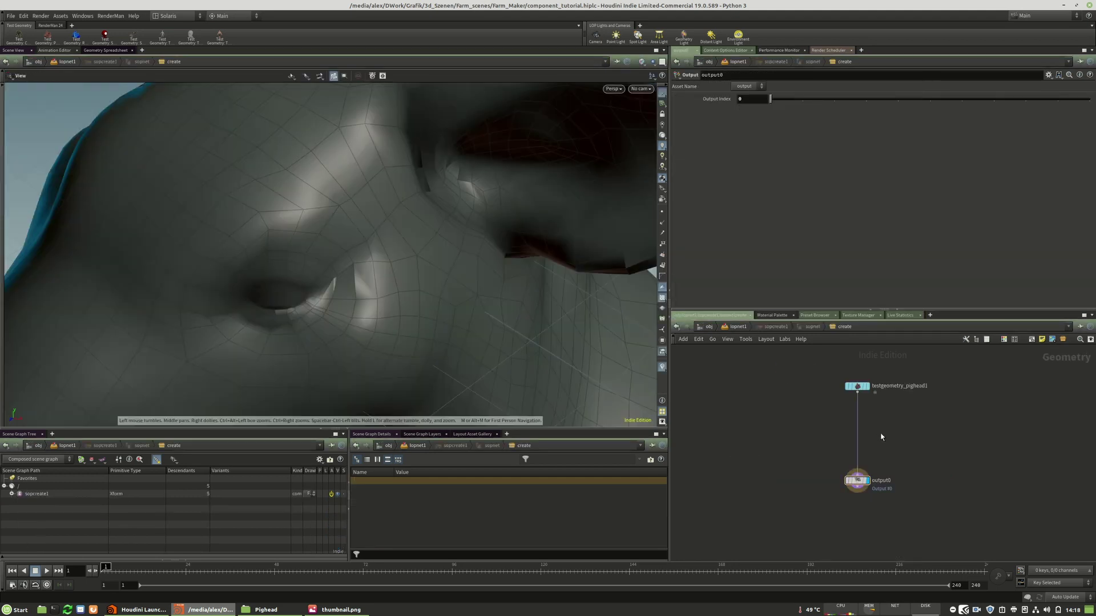
{"action": "key", "text": "Tab"}
{"action": "type", "text": "colo"}
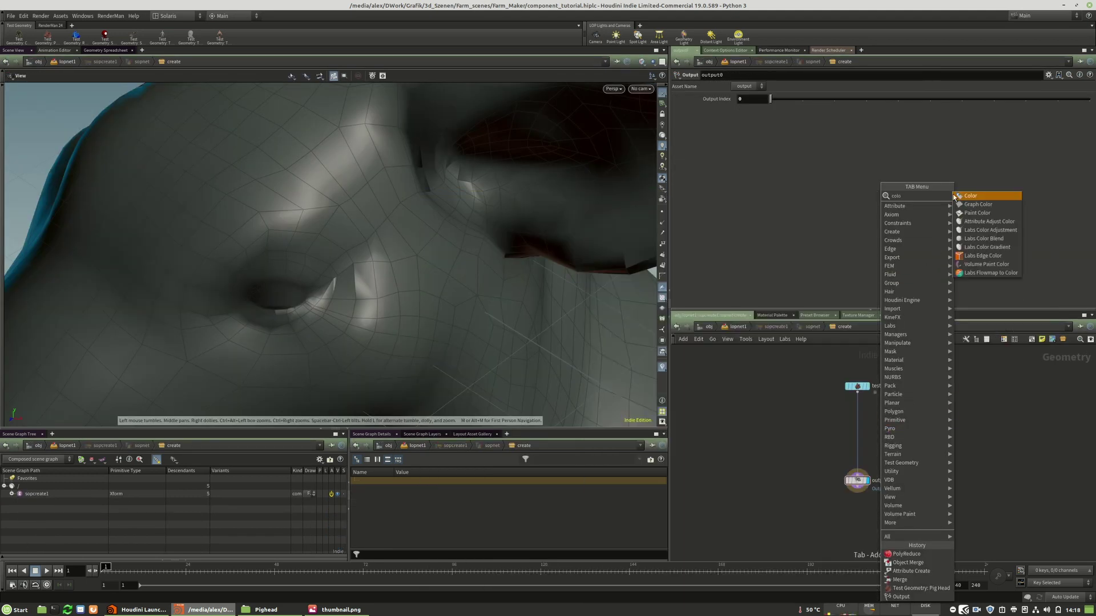
{"action": "left_click", "coordinate": [954, 197]}
{"action": "double_click", "coordinate": [854, 445]}
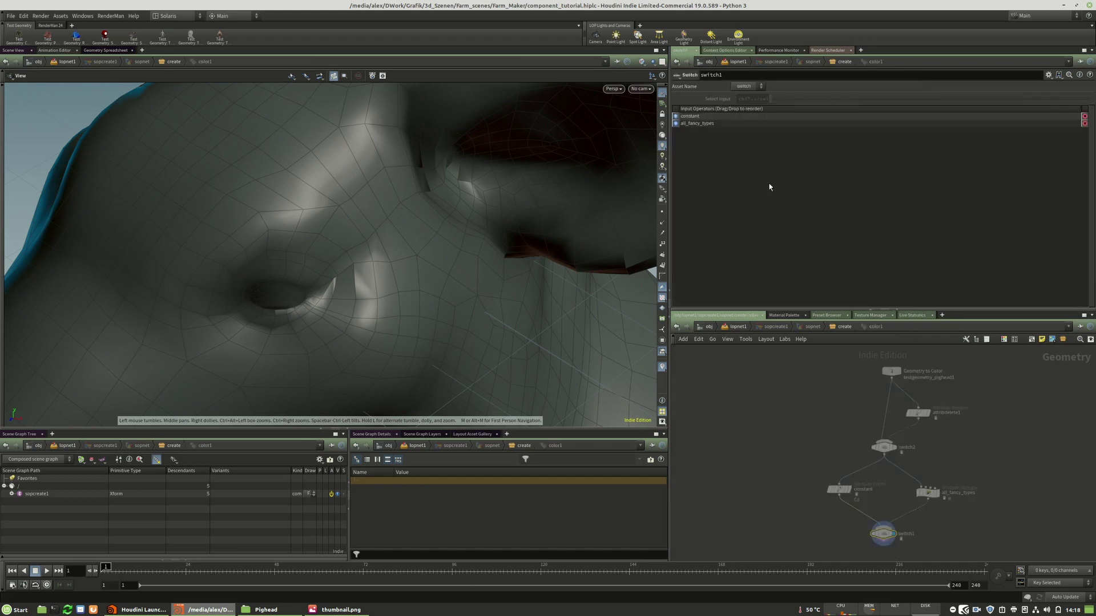
{"action": "key", "text": "u"}
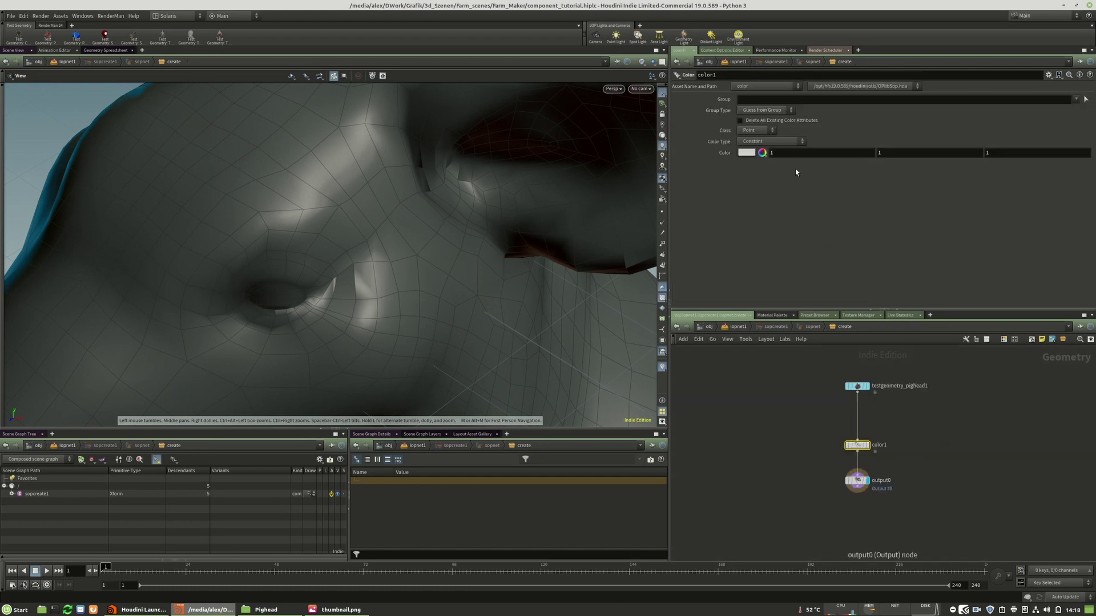
Step: Set the Color node's colour to green (0, 1, 0) and display the node with the pig head framed
{"action": "left_click_drag", "start_coordinate": [770, 153], "coordinate": [968, 147]}
{"action": "type", "text": "0"}
{"action": "key", "text": "Return"}
{"action": "type", "text": "0"}
{"action": "key", "text": "Return"}
{"action": "key", "text": "g"}
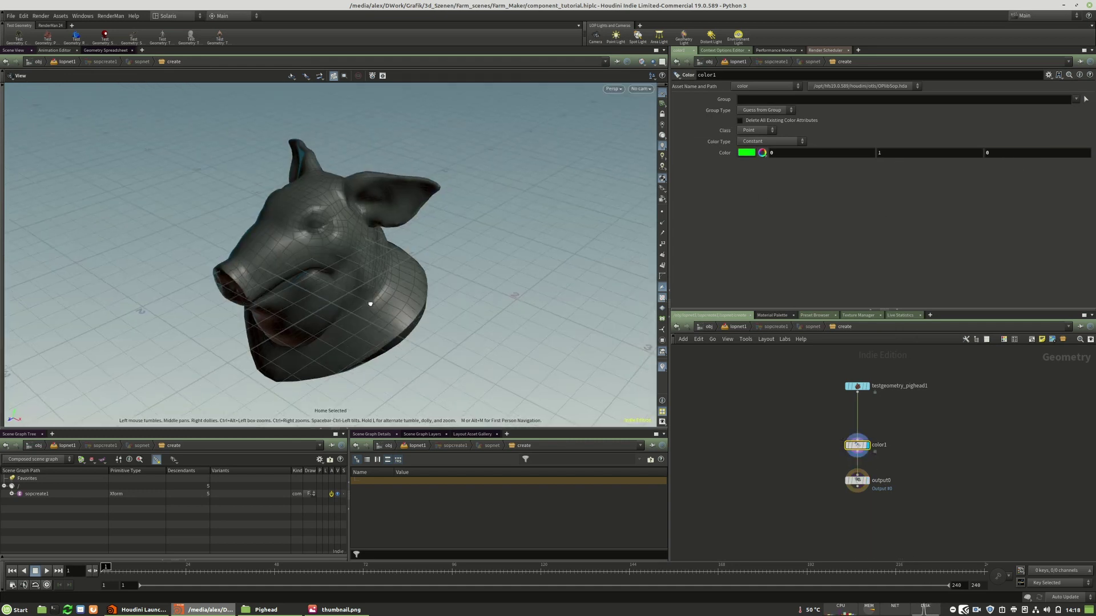
Step: Try the Primitive class on the Color node, switch the viewport to Smooth Shaded, and set the class back to Point
{"action": "left_click", "coordinate": [754, 130]}
{"action": "left_click", "coordinate": [750, 142]}
{"action": "left_click", "coordinate": [749, 130]}
{"action": "left_click", "coordinate": [749, 130]}
{"action": "left_click", "coordinate": [642, 62]}
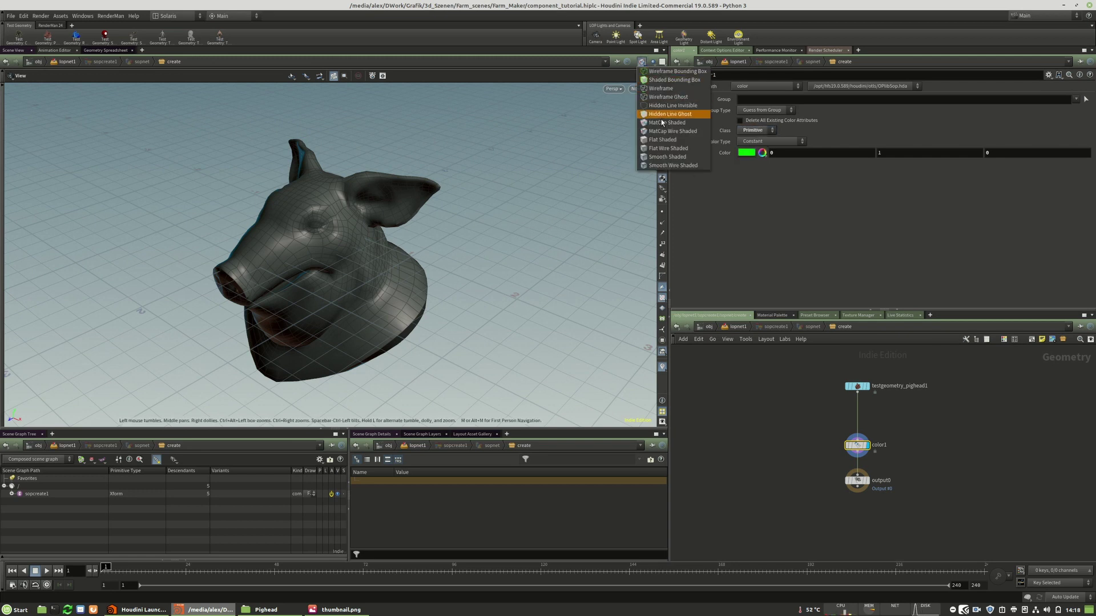
{"action": "left_click", "coordinate": [657, 160]}
{"action": "mouse_move", "coordinate": [291, 286]}
{"action": "left_mouse_down"}
{"action": "mouse_move", "coordinate": [289, 264]}
{"action": "mouse_move", "coordinate": [312, 261]}
{"action": "left_mouse_up"}
{"action": "left_click", "coordinate": [753, 131]}
{"action": "left_click", "coordinate": [750, 137]}
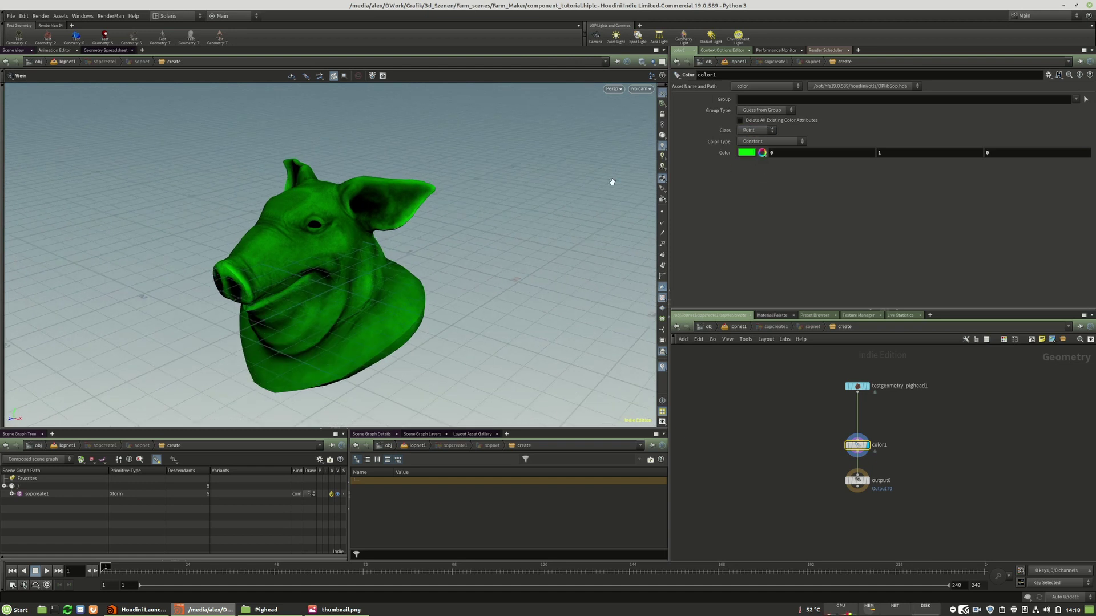
Step: Display output0 in the SOP network, and raise the Percent To Keep of the PolyReduce node inside componentgeometry1
{"action": "left_click", "coordinate": [866, 481]}
{"action": "key", "text": "u"}
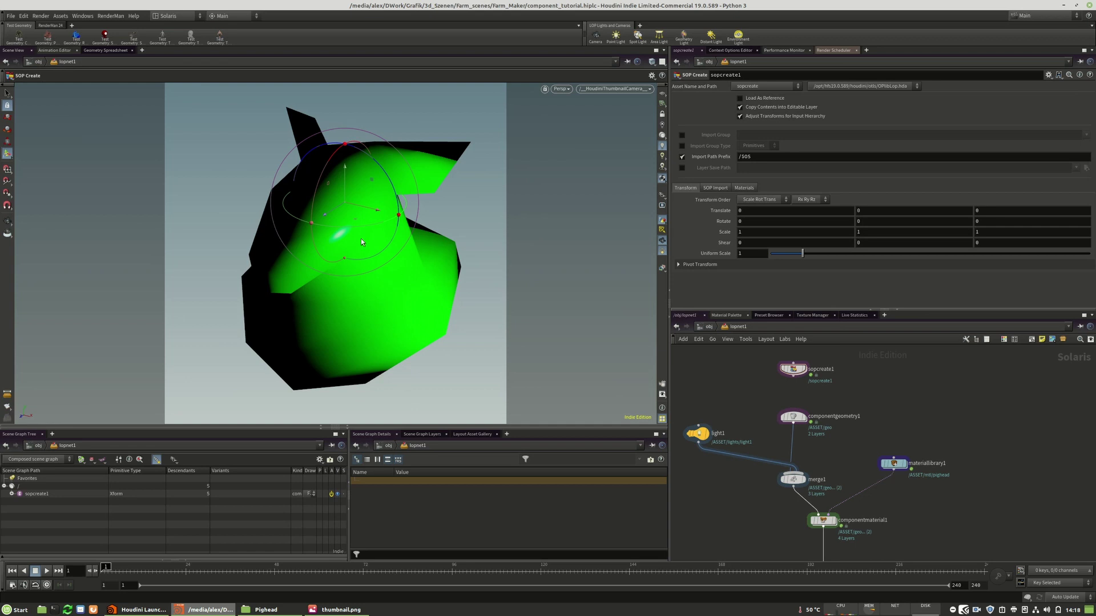
{"action": "middle_click_drag", "start_coordinate": [873, 507], "coordinate": [873, 497]}
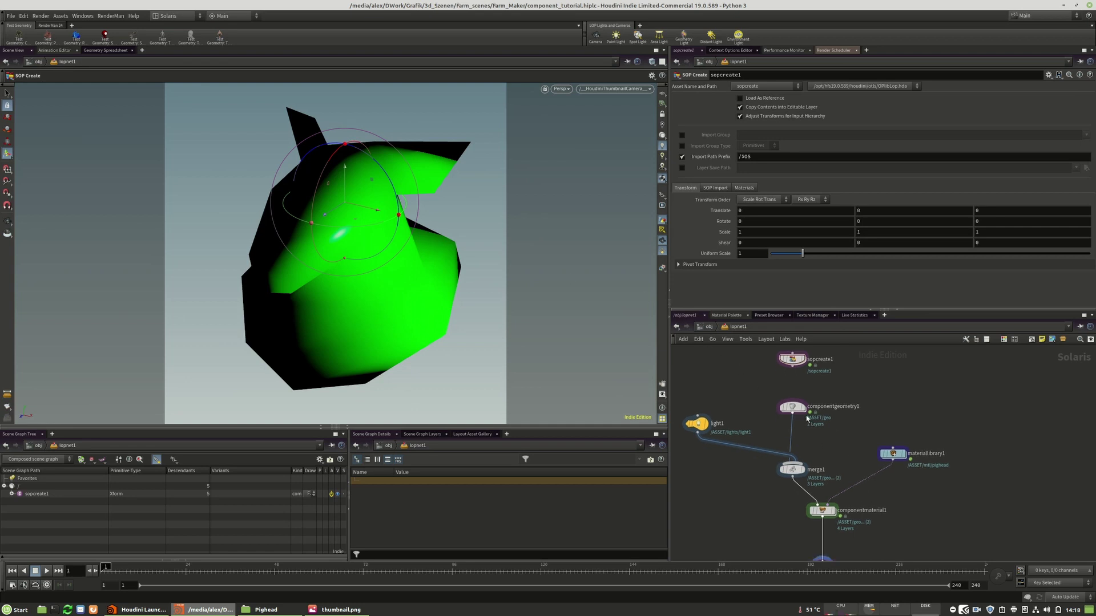
{"action": "double_click", "coordinate": [792, 407]}
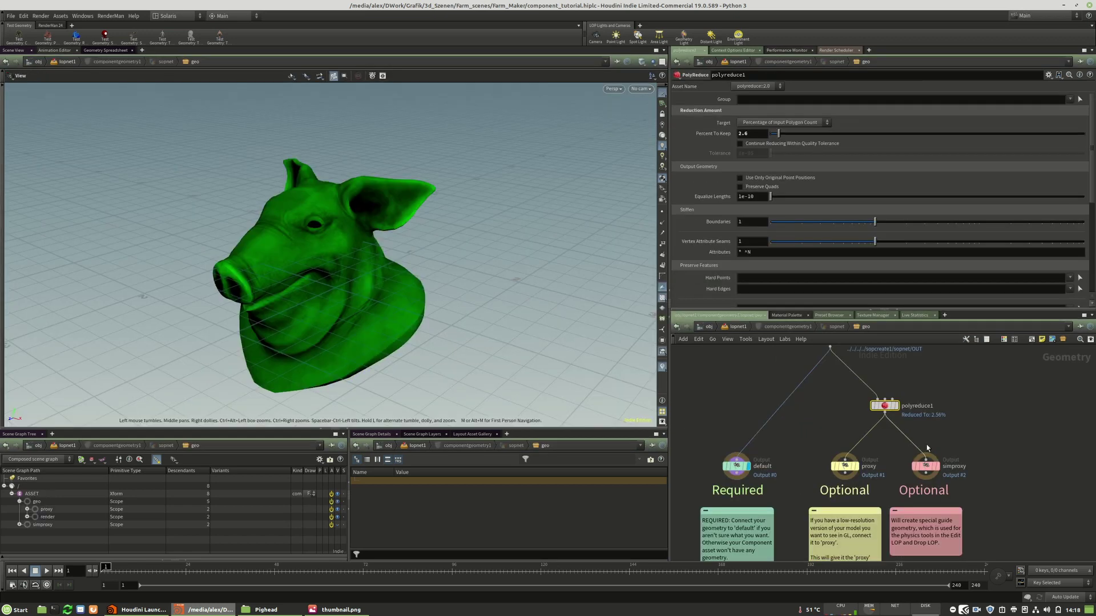
{"action": "left_click_drag", "start_coordinate": [777, 133], "coordinate": [880, 133]}
{"action": "key", "text": "u"}
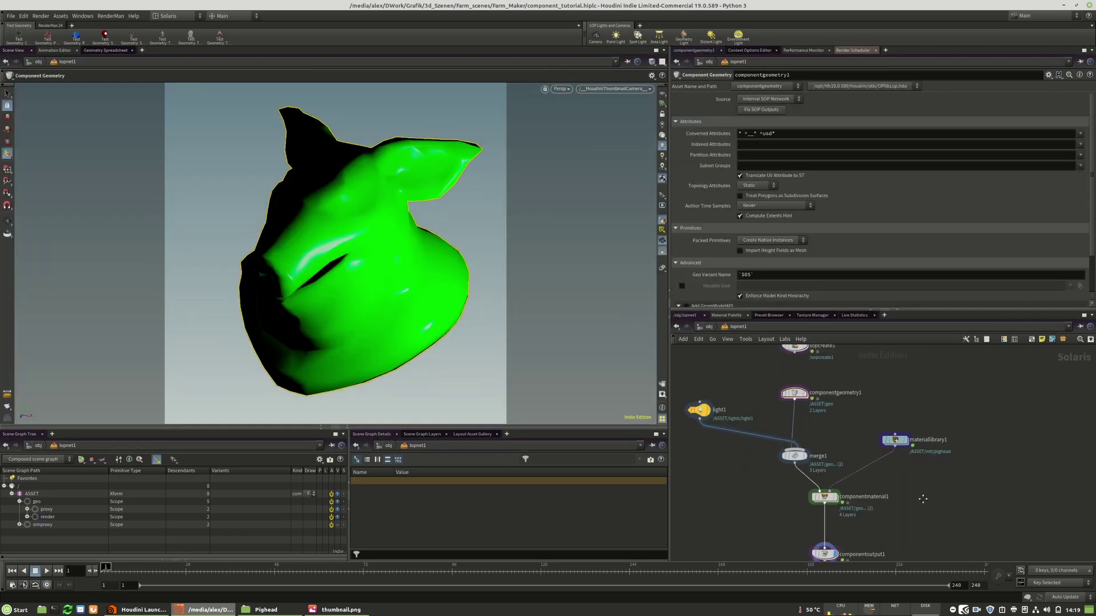
Step: Regenerate the thumbnail from componentoutput1, check thumbnail.png in the Pighead folder of the file manager, and return to Houdini
{"action": "middle_click_drag", "start_coordinate": [923, 500], "coordinate": [930, 444]}
{"action": "left_click", "coordinate": [824, 554]}
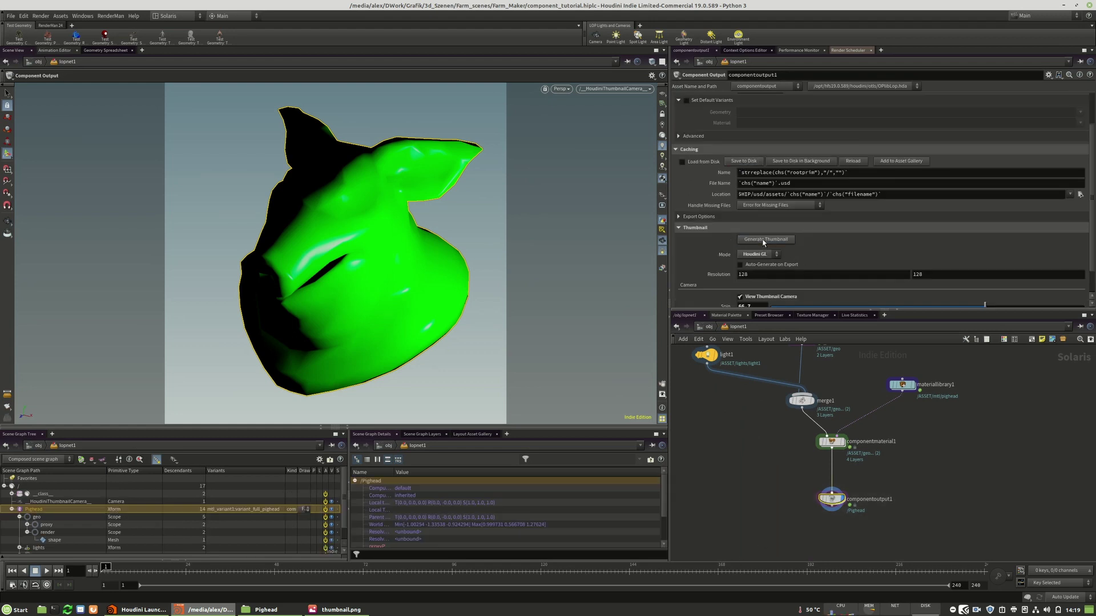
{"action": "left_click", "coordinate": [265, 609]}
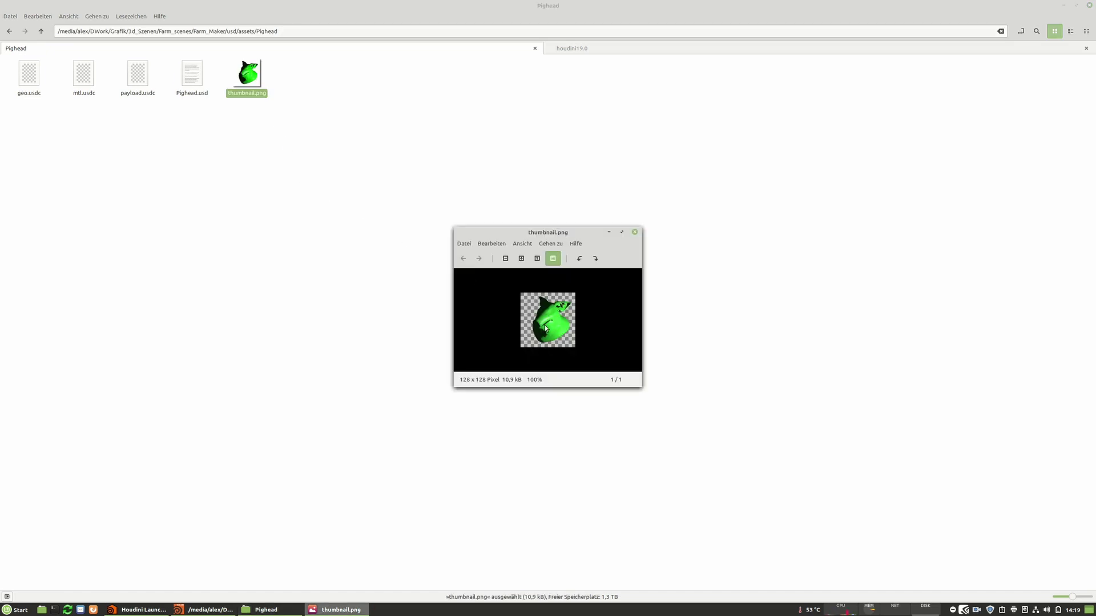
{"action": "left_click", "coordinate": [635, 232]}
{"action": "left_click", "coordinate": [212, 610]}
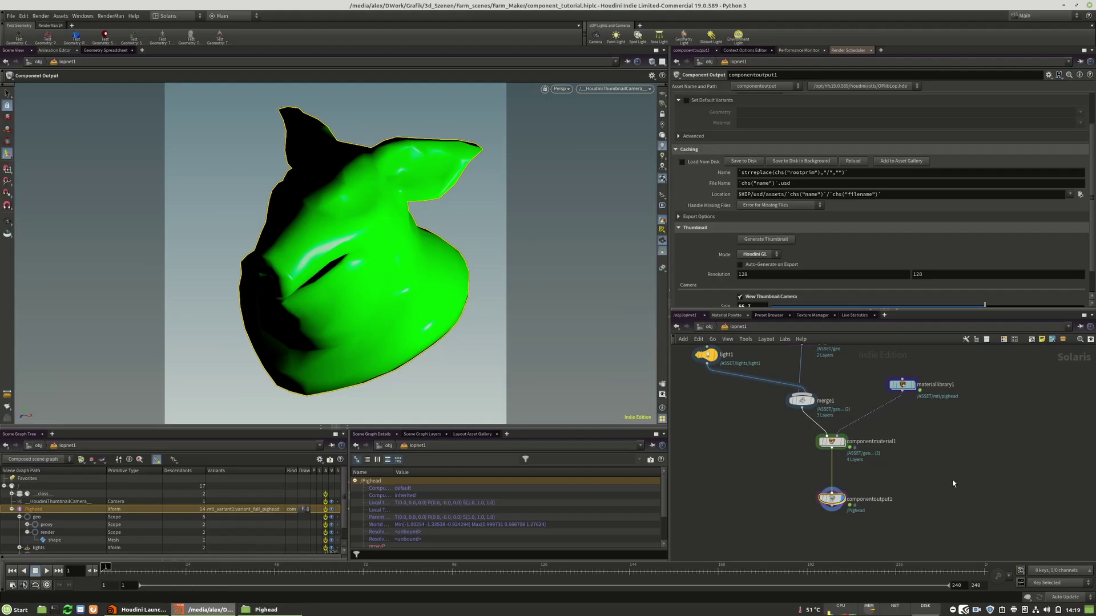
Step: Save the component_tutorial scene file
{"action": "middle_click_drag", "start_coordinate": [953, 483], "coordinate": [939, 505]}
{"action": "left_click", "coordinate": [10, 15]}
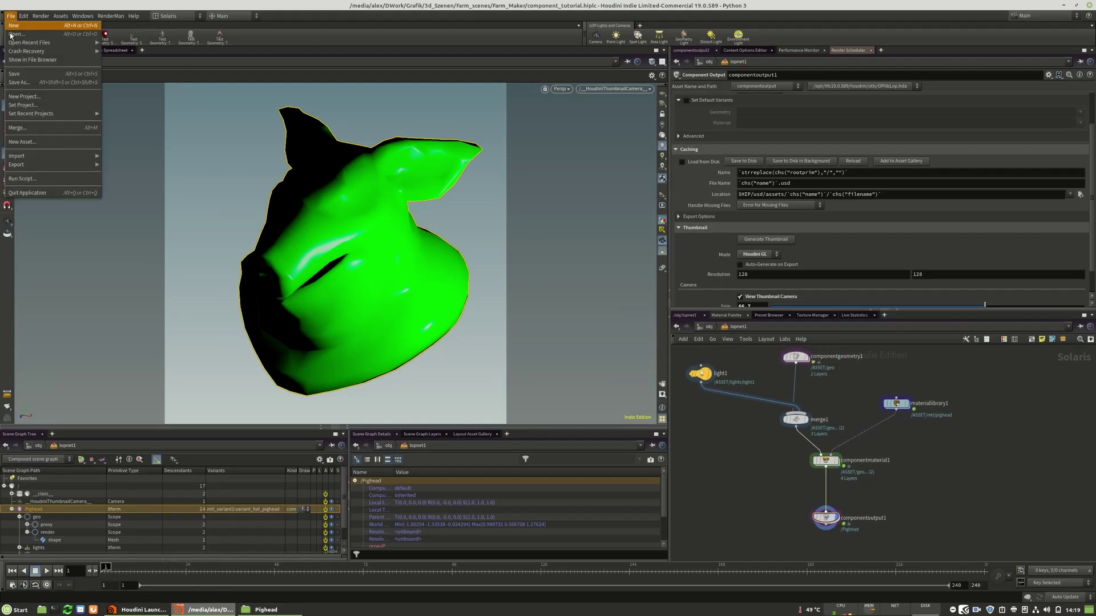
{"action": "left_click", "coordinate": [29, 74]}
Step: Add the component to the asset gallery and locate the Pighead entry in an enlarged Layout Asset Gallery
{"action": "middle_click_drag", "start_coordinate": [931, 451], "coordinate": [942, 460]}
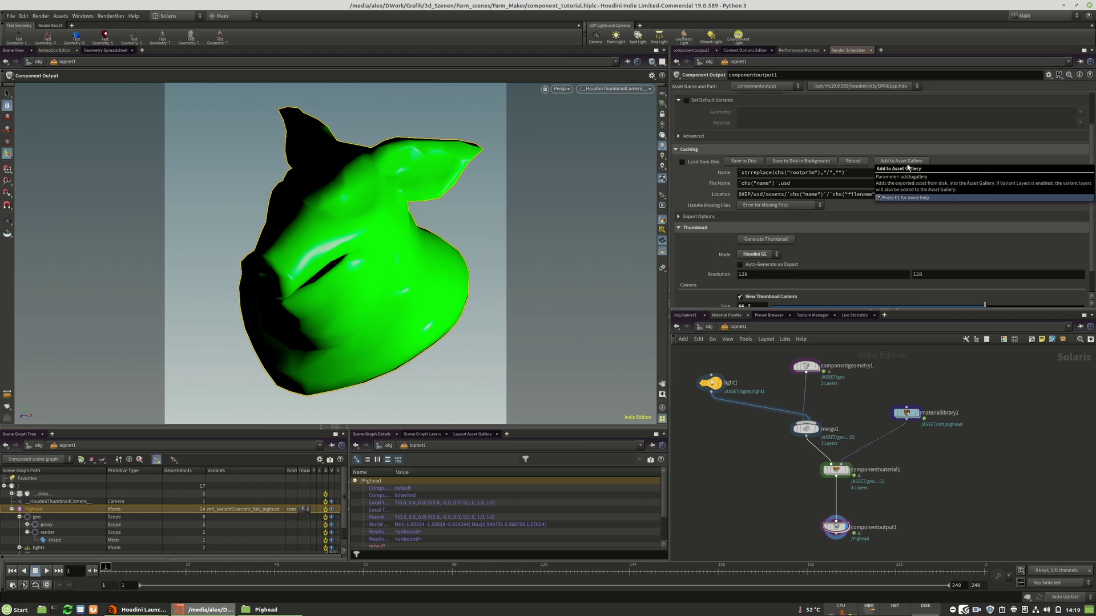
{"action": "scroll", "coordinate": [943, 504], "scroll_direction": "down", "scroll_amount": 2}
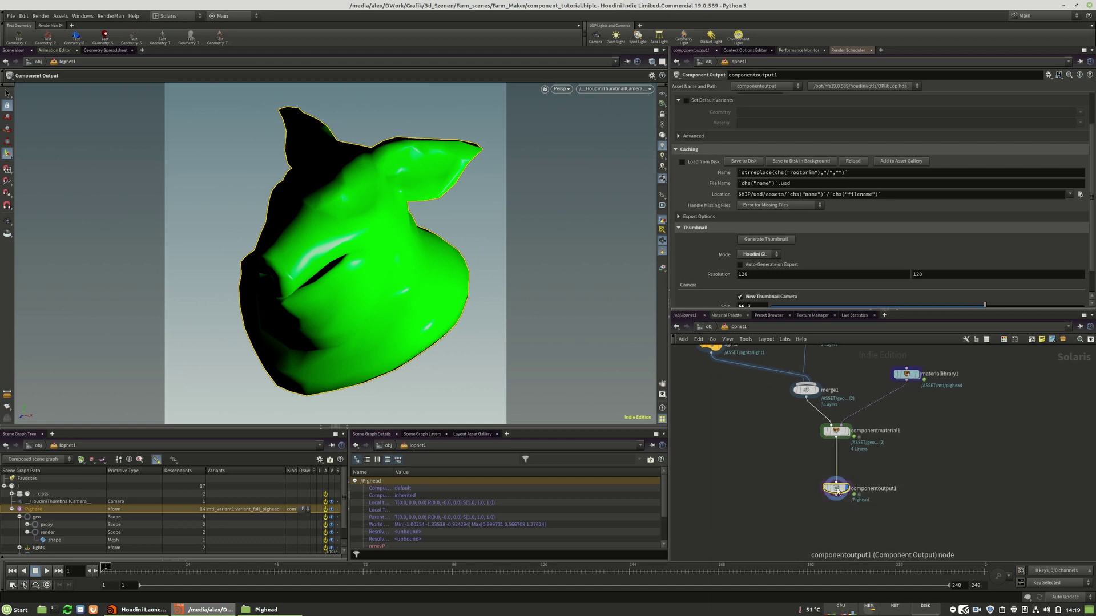
{"action": "scroll", "coordinate": [828, 241], "scroll_direction": "up", "scroll_amount": 1}
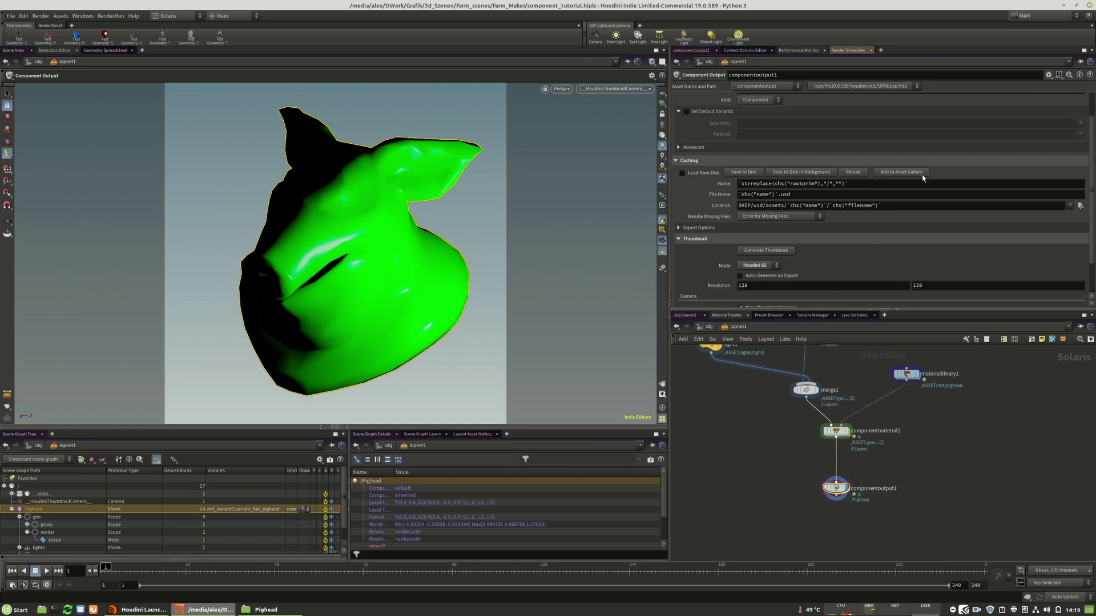
{"action": "left_click", "coordinate": [899, 172]}
{"action": "left_click", "coordinate": [472, 435]}
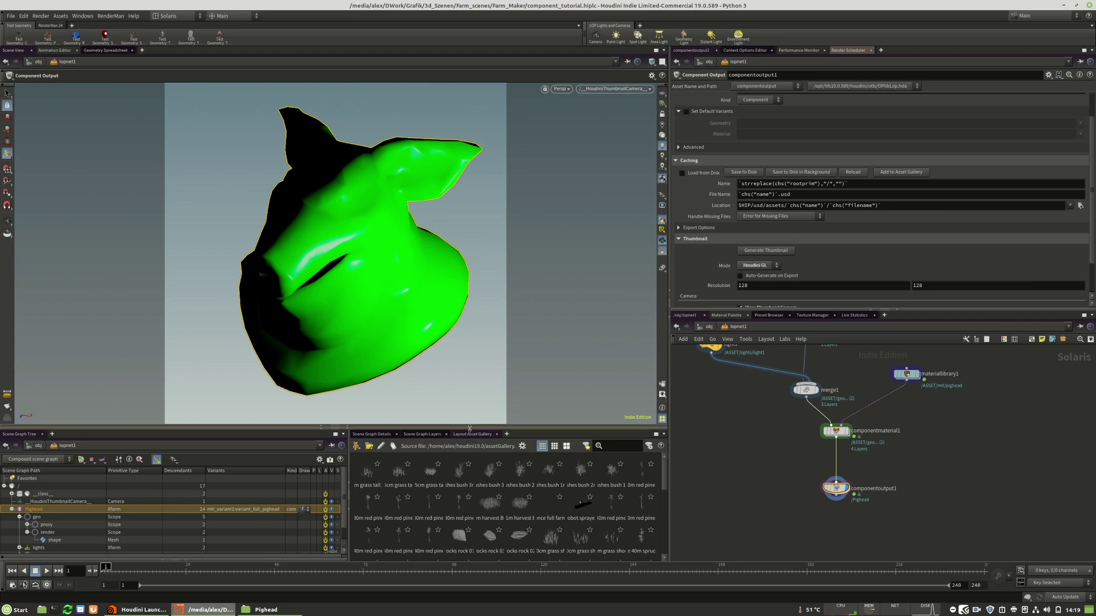
{"action": "left_click_drag", "start_coordinate": [472, 427], "coordinate": [472, 378]}
{"action": "scroll", "coordinate": [494, 466], "scroll_direction": "down", "scroll_amount": 5}
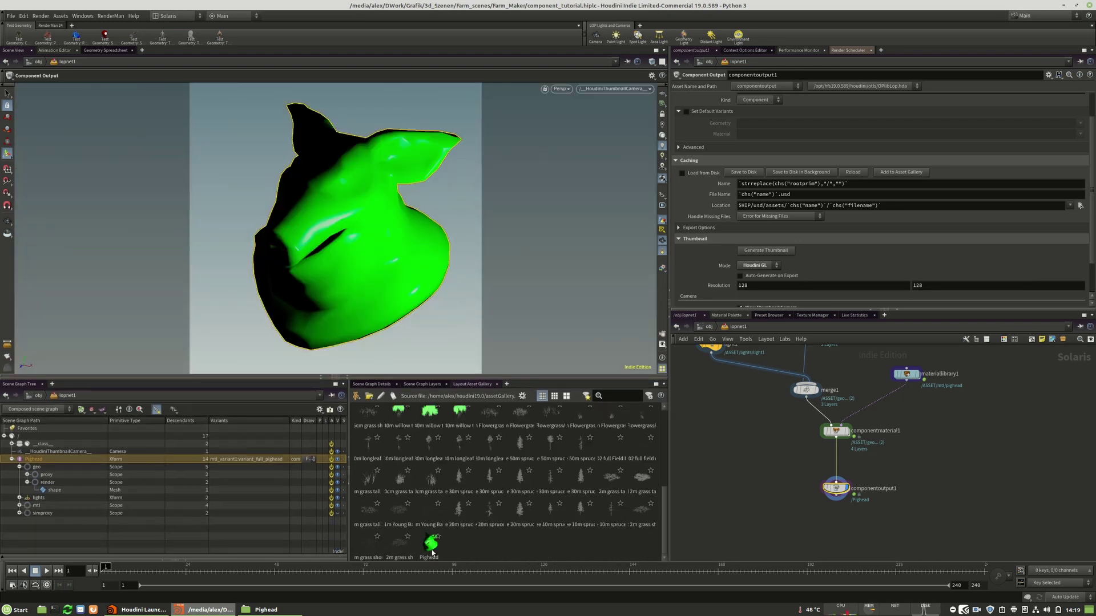
Step: Locate assetGallery.db in the houdini19.0 folder of the file manager, and return to the node network in Houdini
{"action": "left_click", "coordinate": [274, 611]}
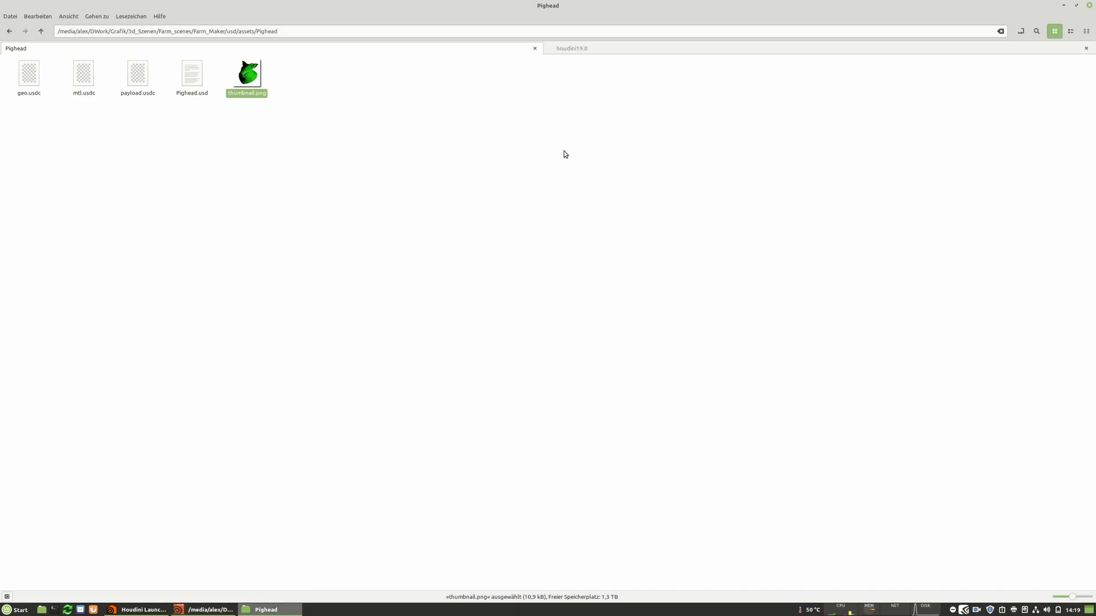
{"action": "left_click", "coordinate": [591, 49]}
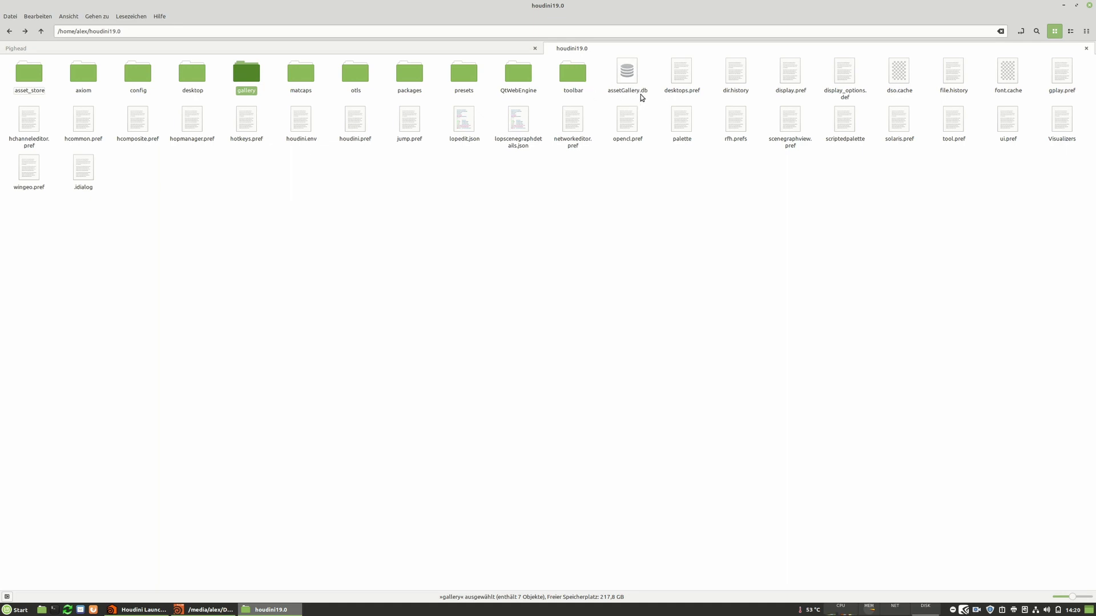
{"action": "left_click", "coordinate": [625, 73]}
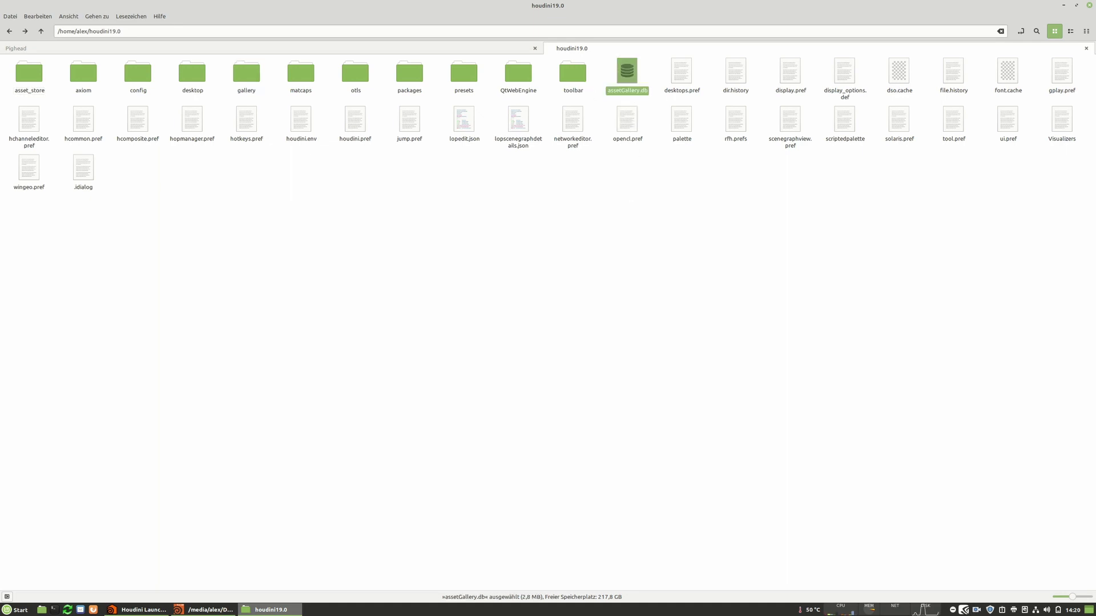
{"action": "key", "text": "alt+Tab"}
{"action": "key", "text": "h"}
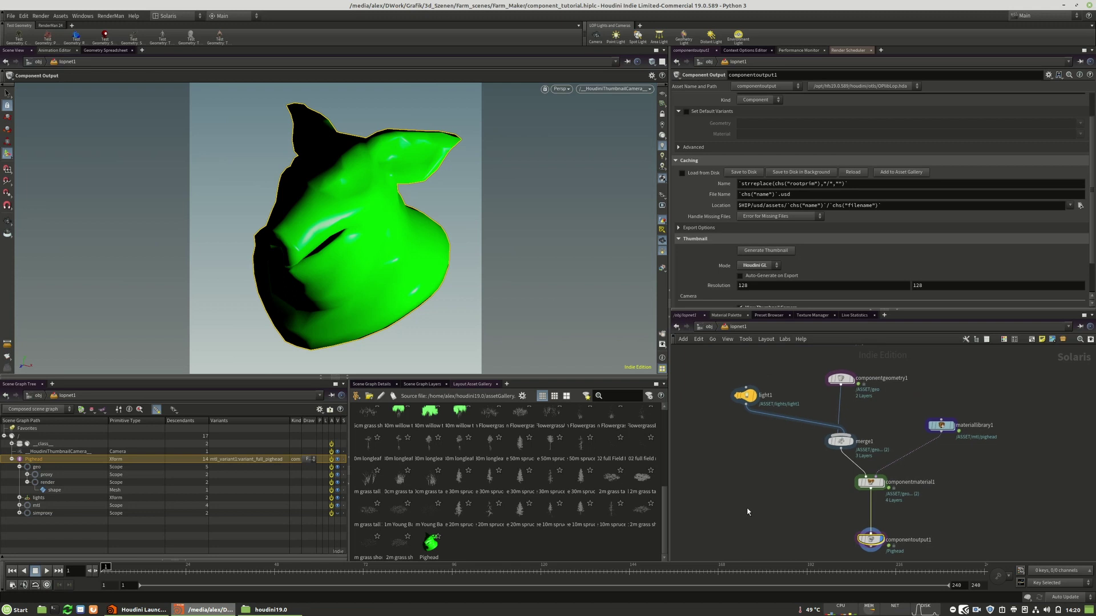
{"action": "left_click", "coordinate": [11, 16]}
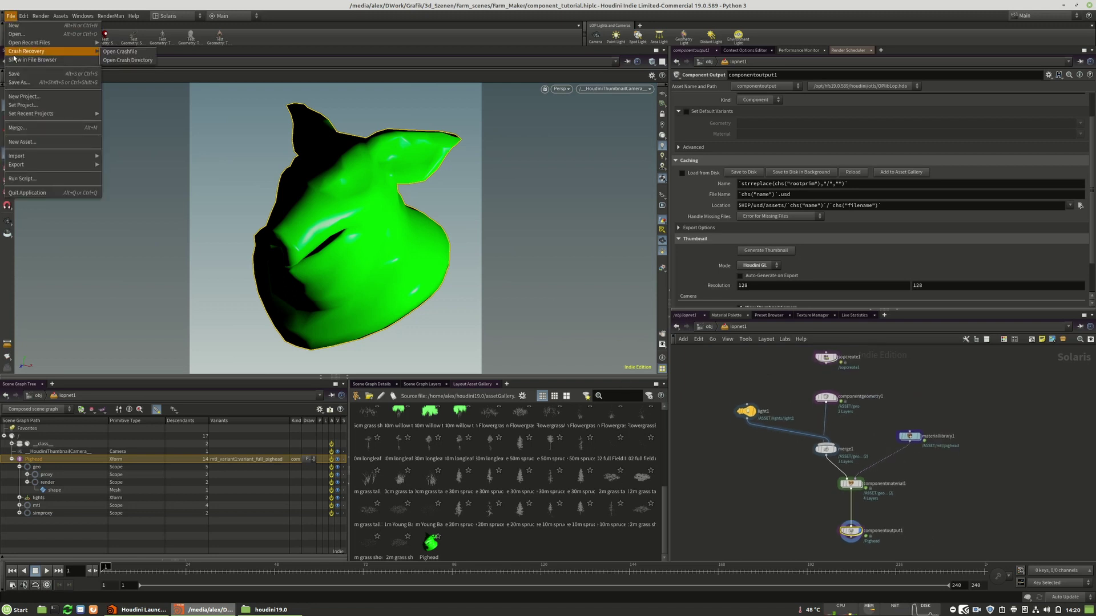
{"action": "key", "text": "Escape"}
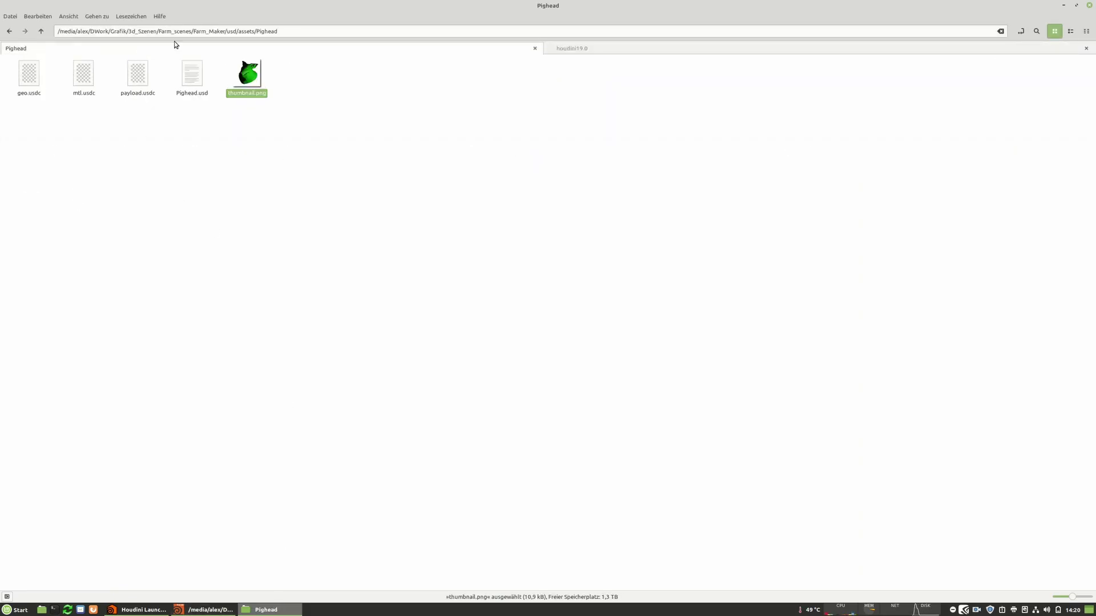
Step: Highlight the Pighead asset folder's path in the file manager, and return to the Layout Asset Gallery in Houdini
{"action": "triple_click", "coordinate": [61, 31]}
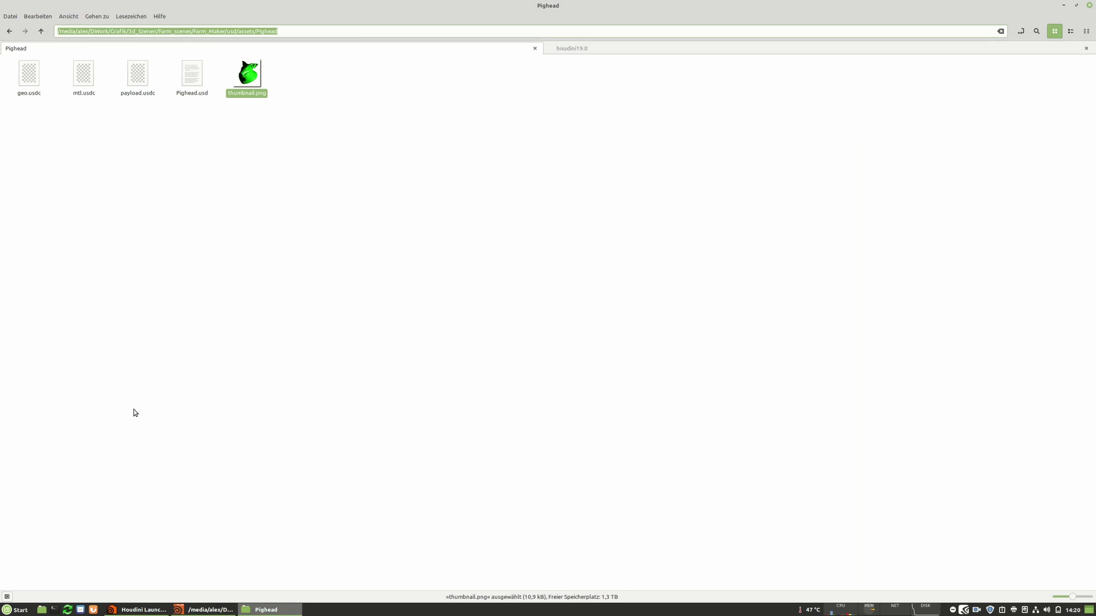
{"action": "left_click", "coordinate": [208, 610]}
{"action": "left_click", "coordinate": [244, 610]}
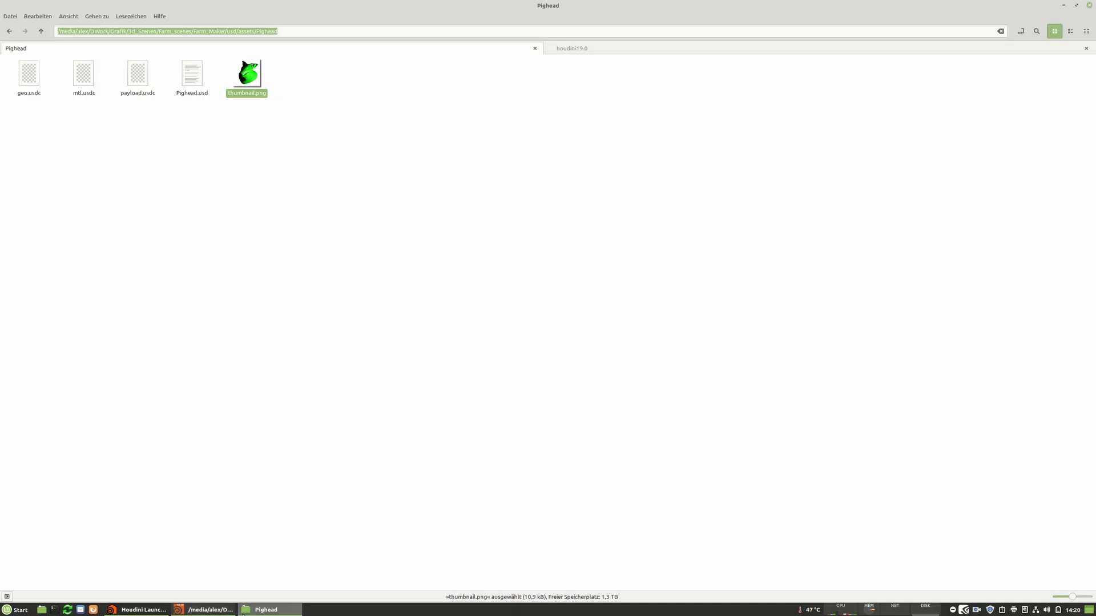
{"action": "left_click", "coordinate": [208, 610]}
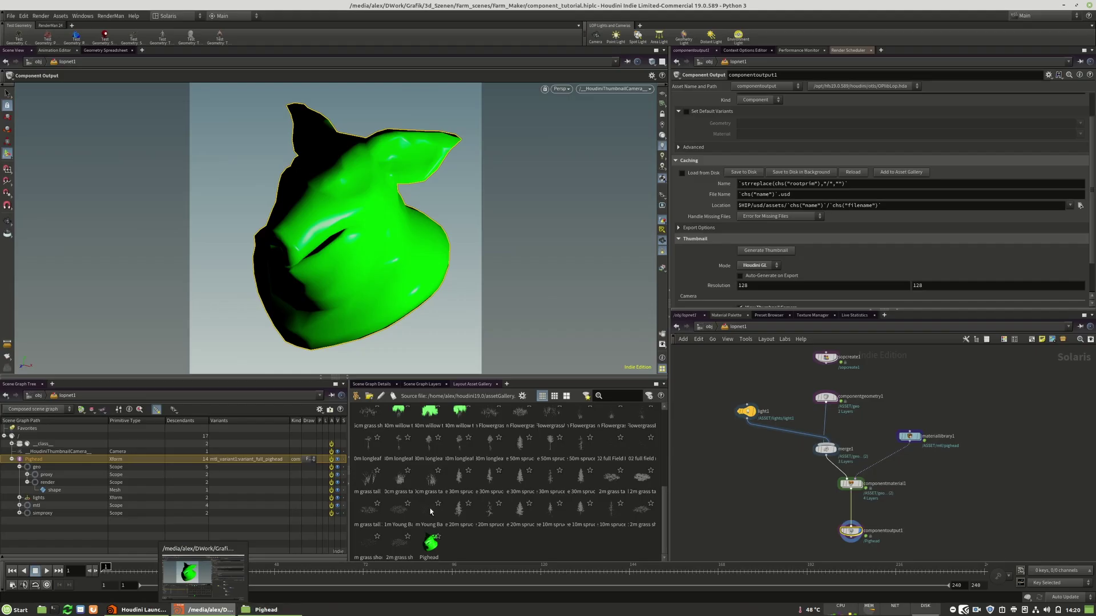
{"action": "key", "text": "h"}
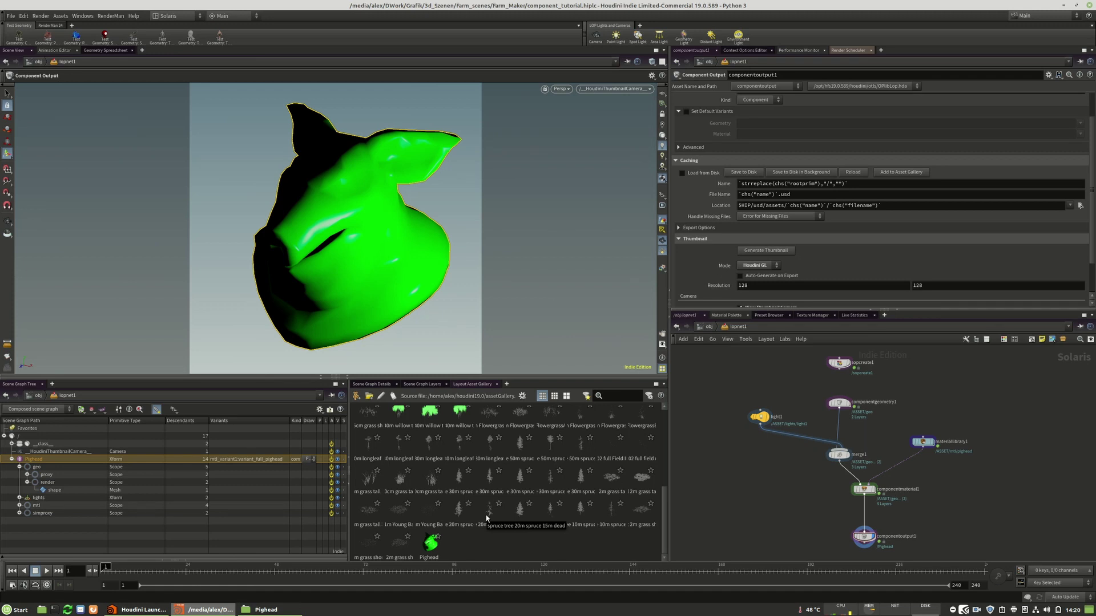
Step: Add a second LOP Network beside lopnet1 at the object level
{"action": "left_click", "coordinate": [13, 17]}
{"action": "left_click", "coordinate": [921, 360]}
{"action": "middle_click_drag", "start_coordinate": [1029, 429], "coordinate": [932, 433]}
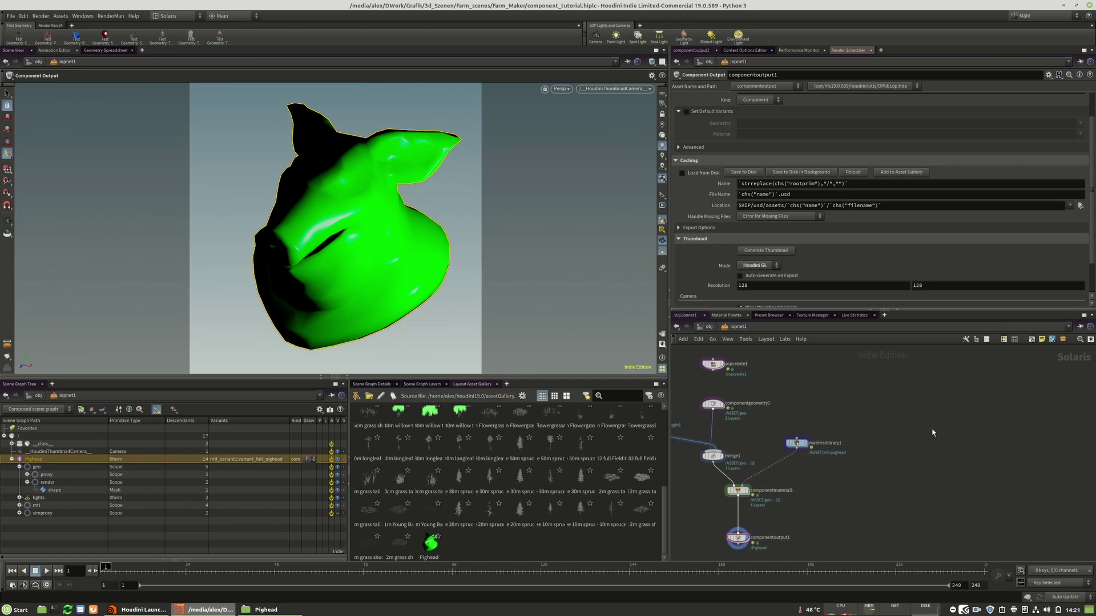
{"action": "left_click", "coordinate": [700, 327]}
{"action": "key", "text": "Tab"}
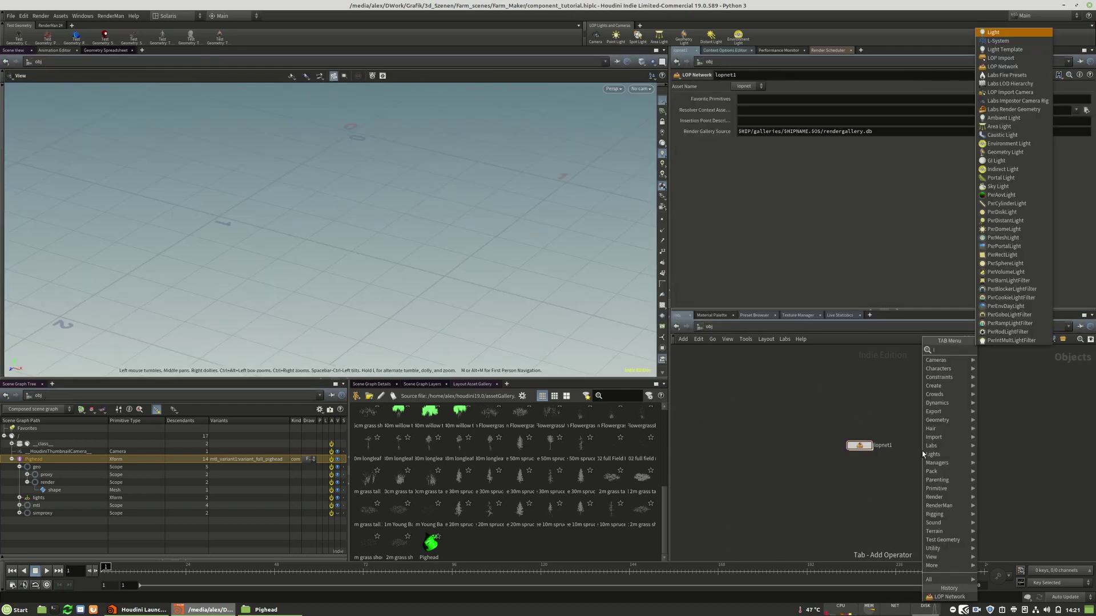
{"action": "type", "text": "lop"}
{"action": "left_click", "coordinate": [1003, 358]}
{"action": "left_click", "coordinate": [946, 453]}
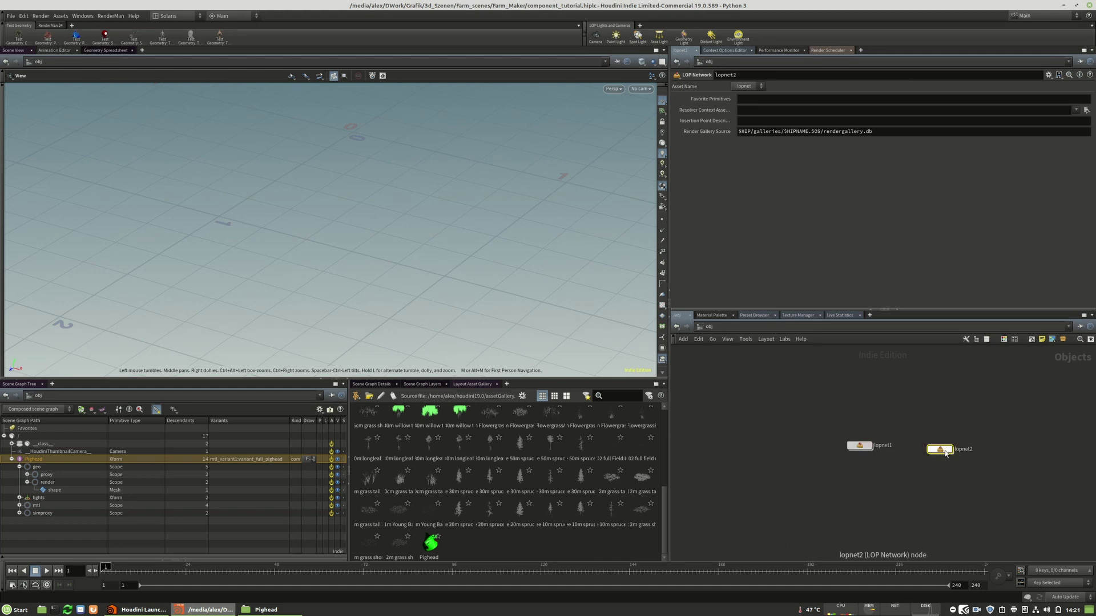
Step: Open the new lopnet2 network and add a Grid node as the ground plane
{"action": "double_click", "coordinate": [937, 452]}
{"action": "key", "text": "Tab"}
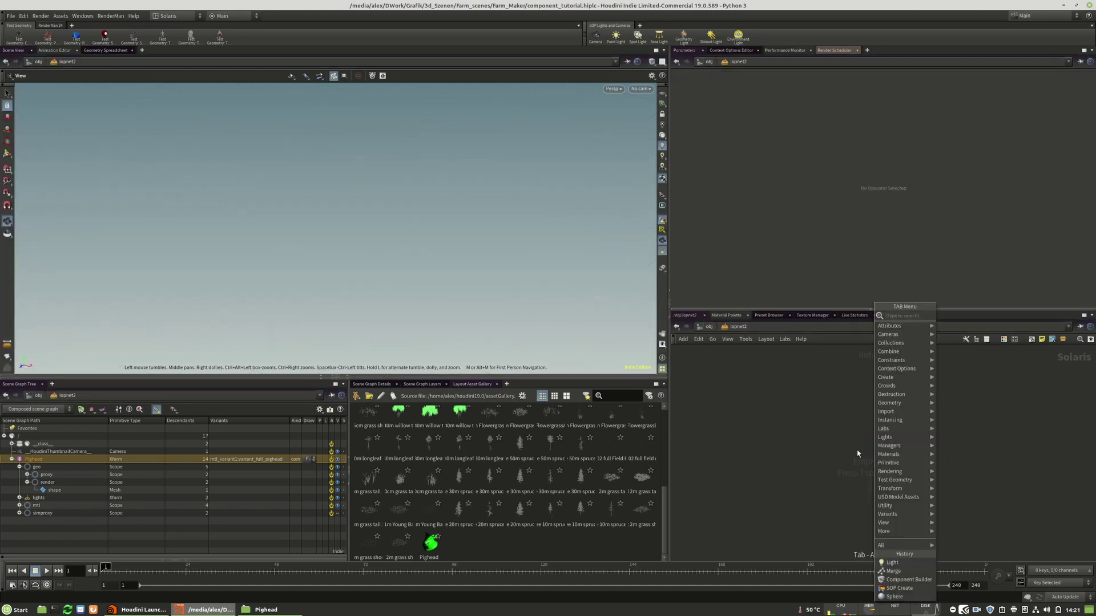
{"action": "type", "text": "g"}
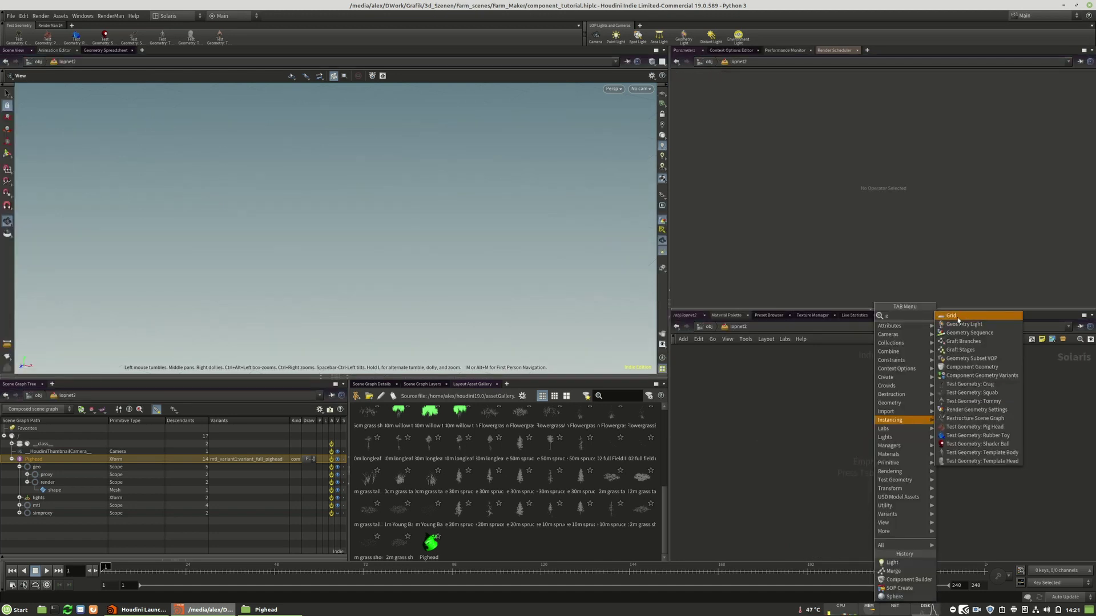
{"action": "left_click", "coordinate": [957, 317]}
{"action": "left_click", "coordinate": [878, 439]}
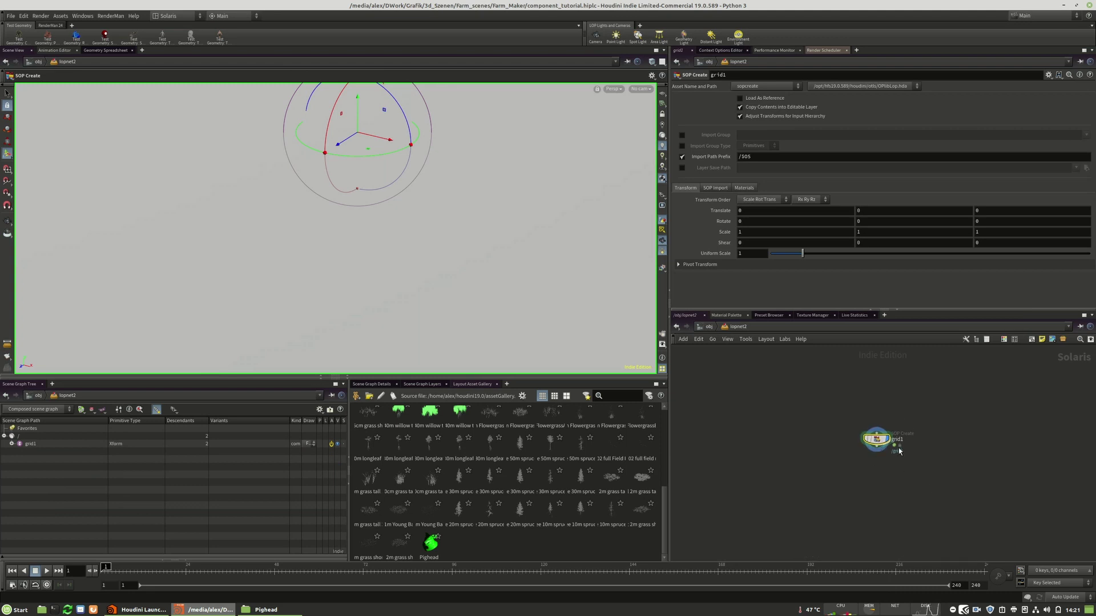
Step: Add a Layout node below grid1, wired to its output, and make it the displayed node
{"action": "key", "text": "Escape"}
{"action": "left_click_drag", "start_coordinate": [411, 211], "coordinate": [422, 280]}
{"action": "key", "text": "Return"}
{"action": "key", "text": "Tab"}
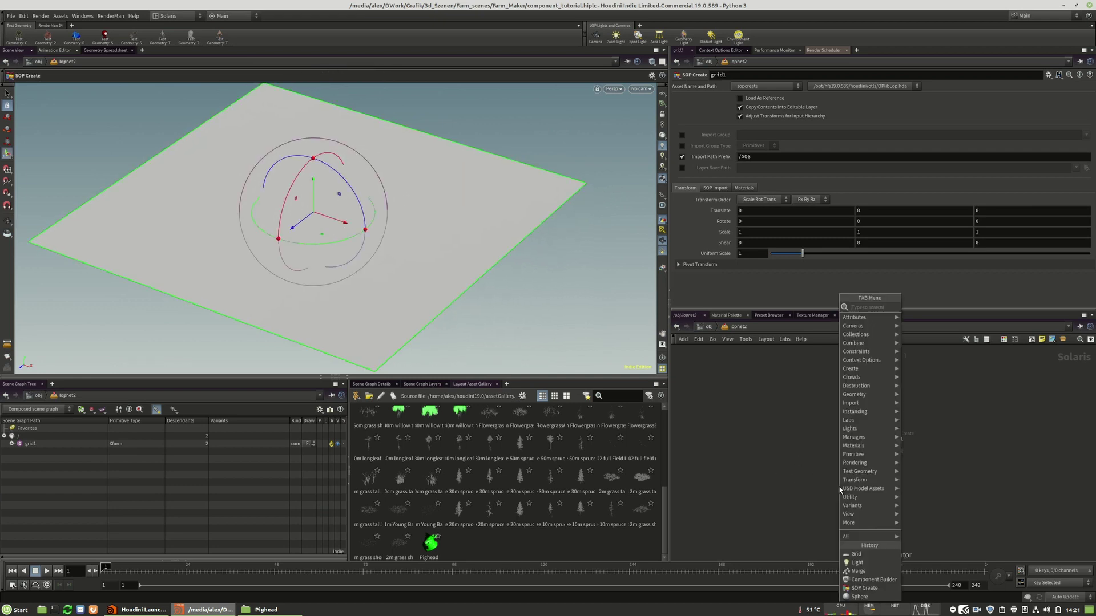
{"action": "type", "text": "lay"}
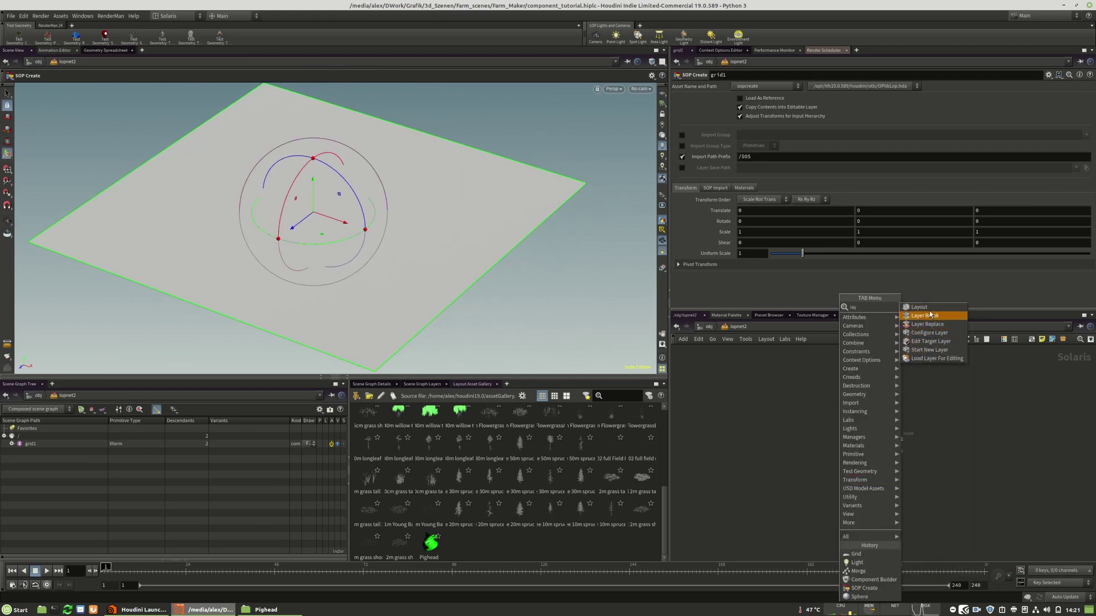
{"action": "left_click", "coordinate": [925, 309]}
{"action": "left_click", "coordinate": [854, 484]}
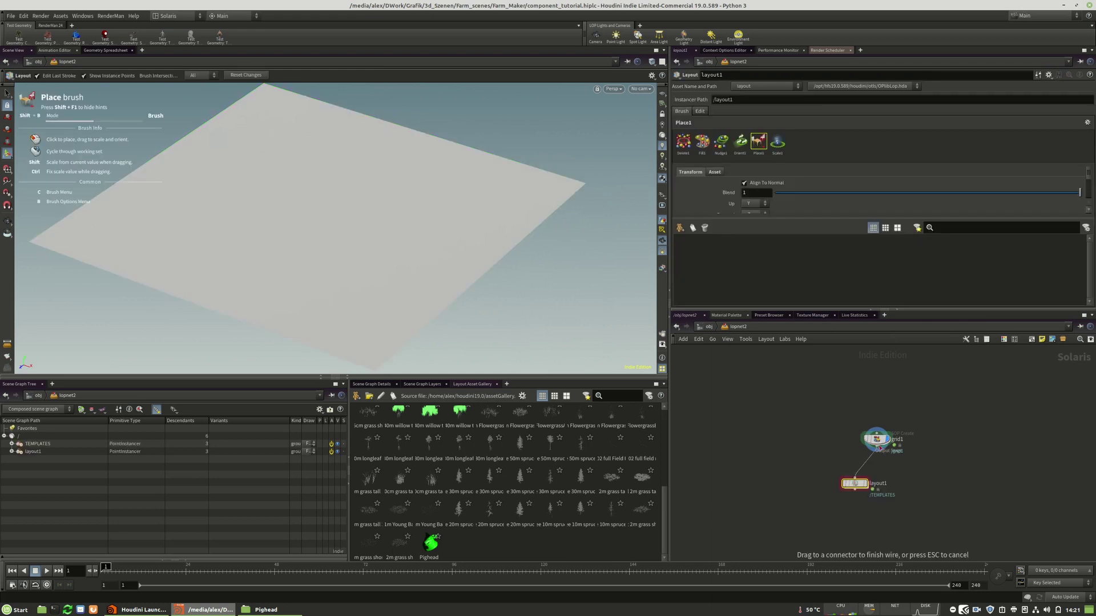
{"action": "left_click", "coordinate": [866, 485]}
{"action": "key", "text": "l"}
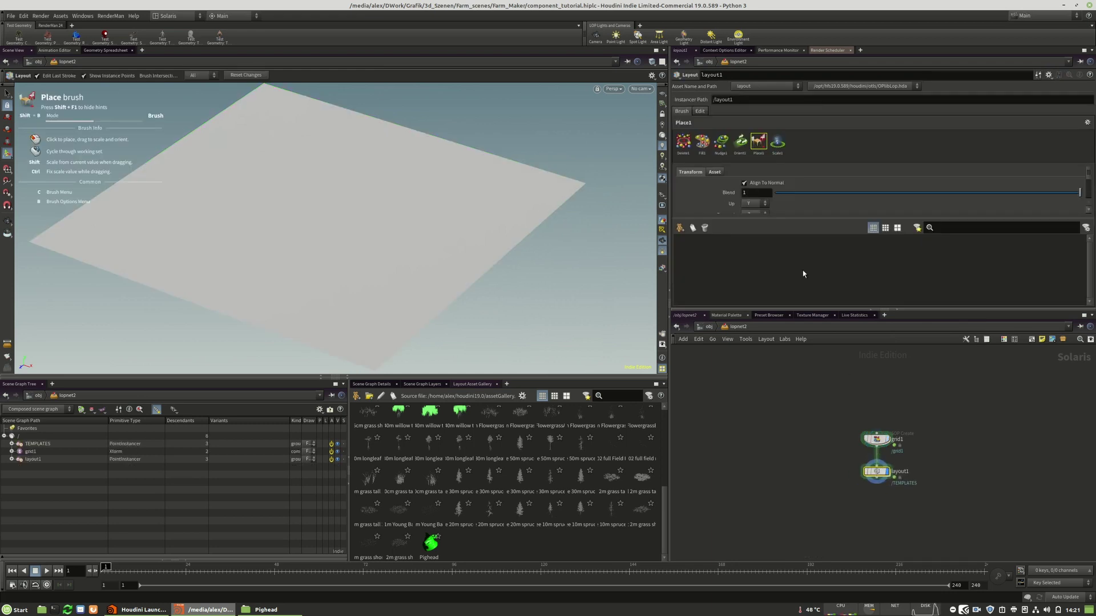
Step: Load the Pighead asset from the gallery into layout1 and place one instance on the grid with the Place brush
{"action": "left_click", "coordinate": [431, 542]}
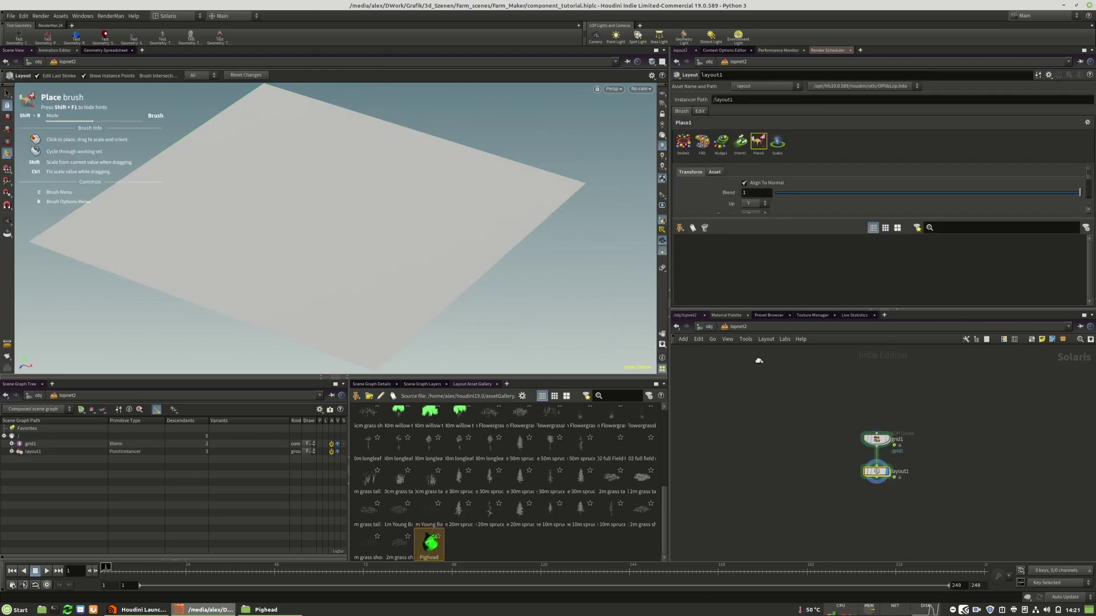
{"action": "left_click_drag", "start_coordinate": [712, 256], "coordinate": [714, 258]}
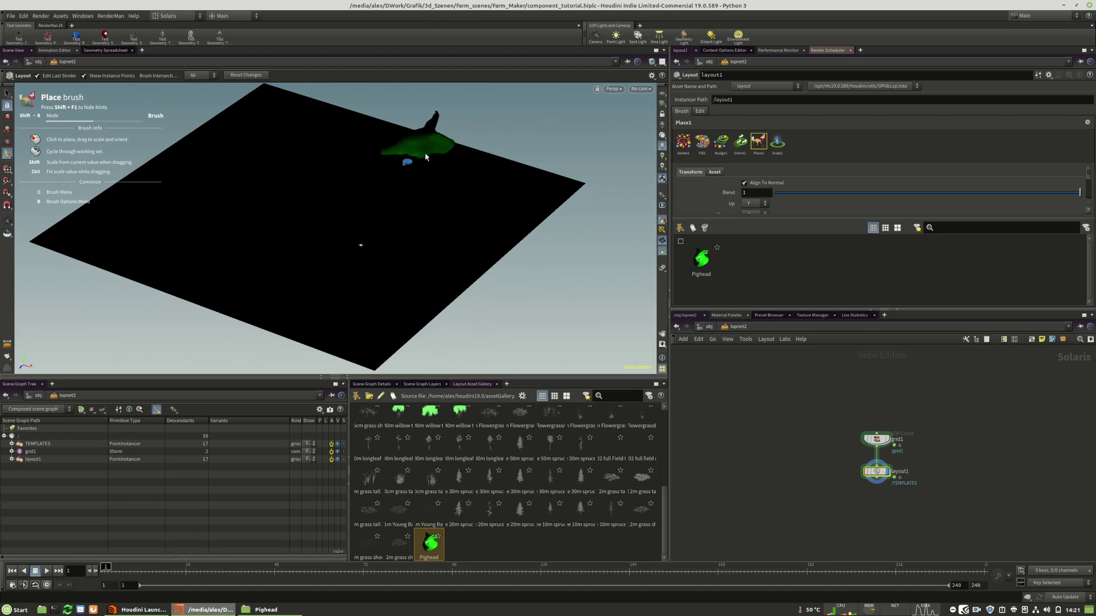
{"action": "scroll", "coordinate": [858, 171], "scroll_direction": "down", "scroll_amount": 3}
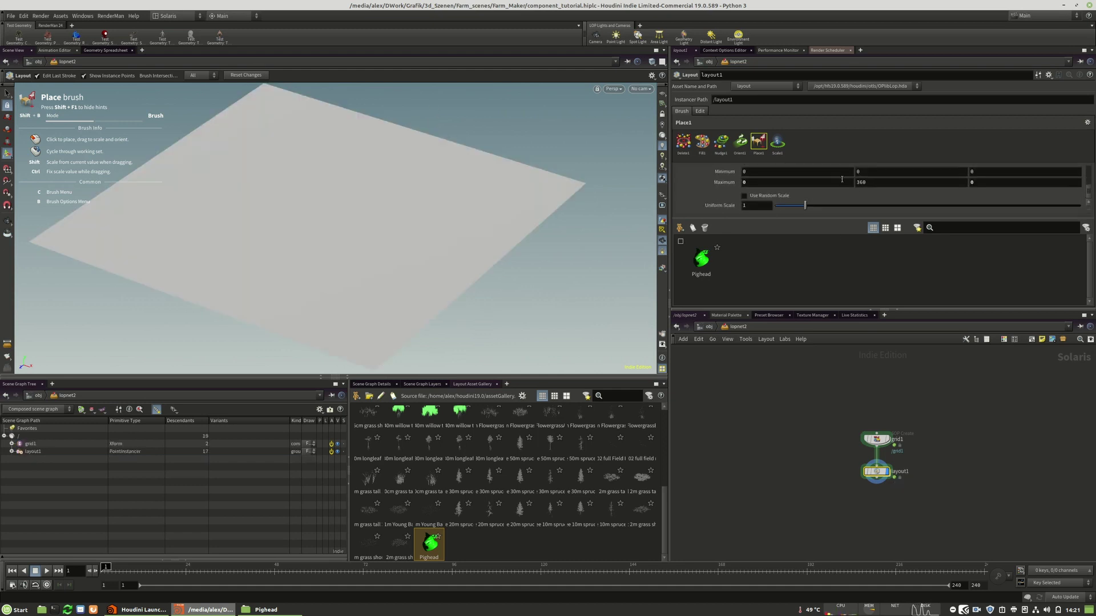
{"action": "scroll", "coordinate": [842, 179], "scroll_direction": "up", "scroll_amount": 1}
{"action": "scroll", "coordinate": [868, 197], "scroll_direction": "down", "scroll_amount": 1}
{"action": "left_click_drag", "start_coordinate": [758, 310], "coordinate": [753, 405]}
{"action": "scroll", "coordinate": [762, 205], "scroll_direction": "up", "scroll_amount": 2}
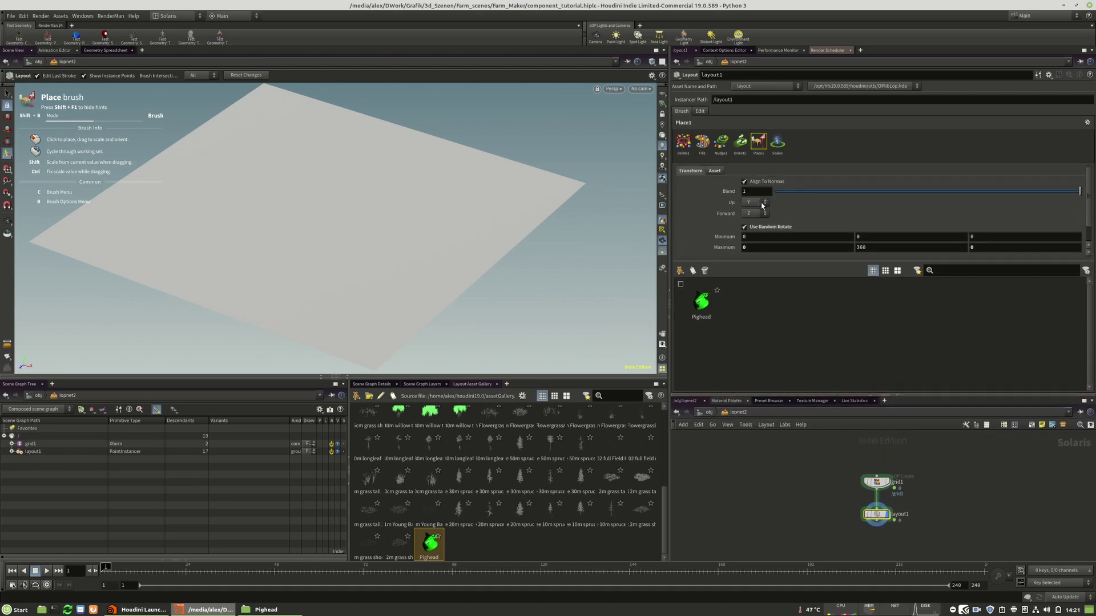
{"action": "left_click", "coordinate": [792, 214]}
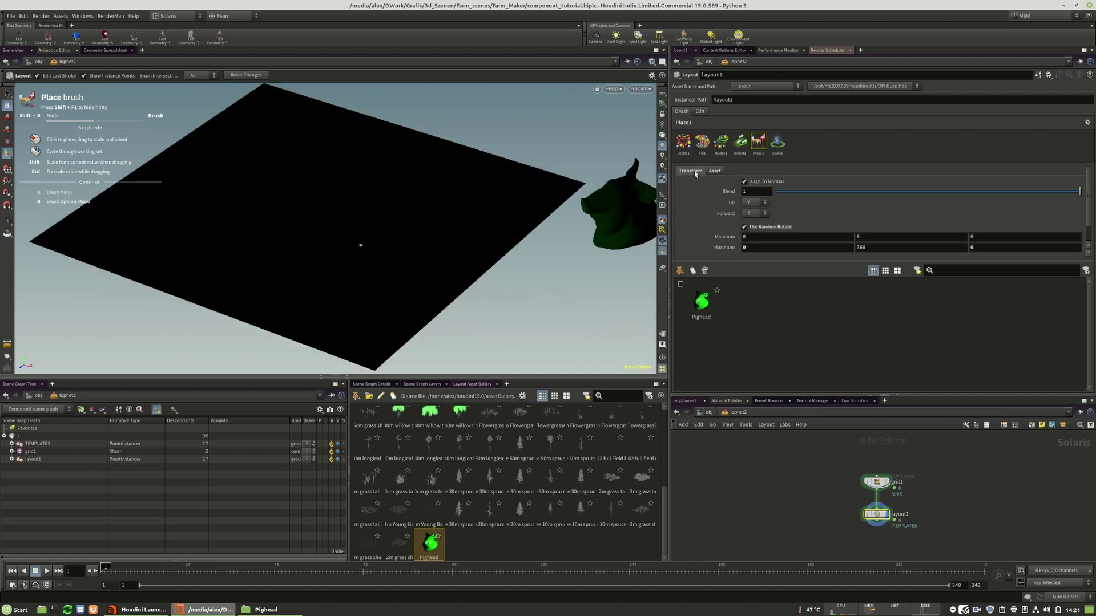
{"action": "mouse_move", "coordinate": [364, 215]}
{"action": "left_mouse_down"}
{"action": "mouse_move", "coordinate": [435, 221]}
{"action": "mouse_move", "coordinate": [443, 244]}
{"action": "mouse_move", "coordinate": [409, 223]}
{"action": "left_mouse_up"}
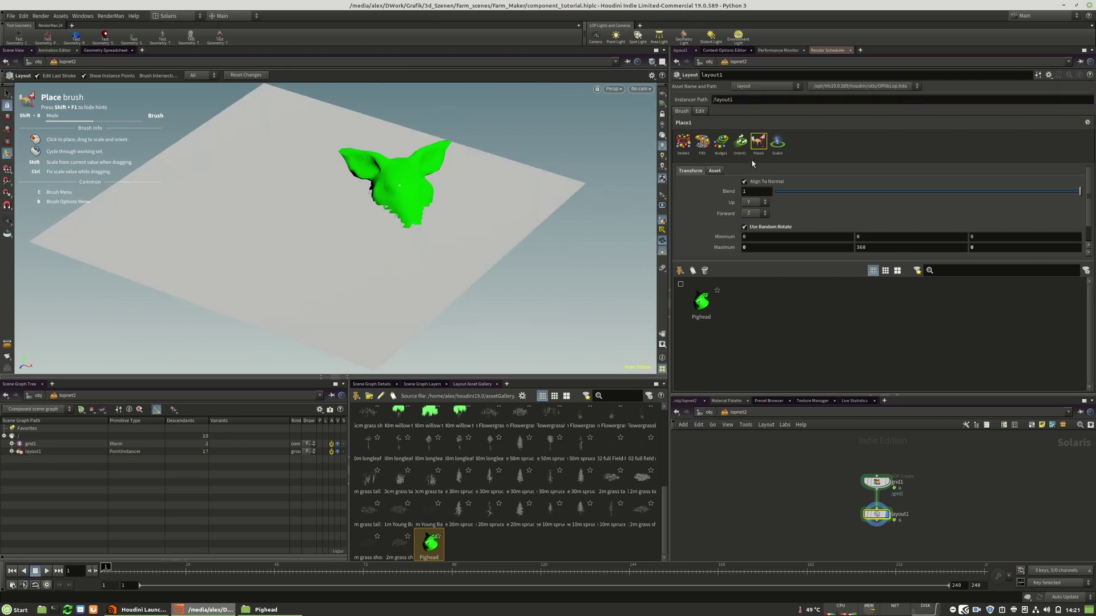
Step: Reorient the placed pig head on the grid with the Orient brush
{"action": "left_click", "coordinate": [740, 143]}
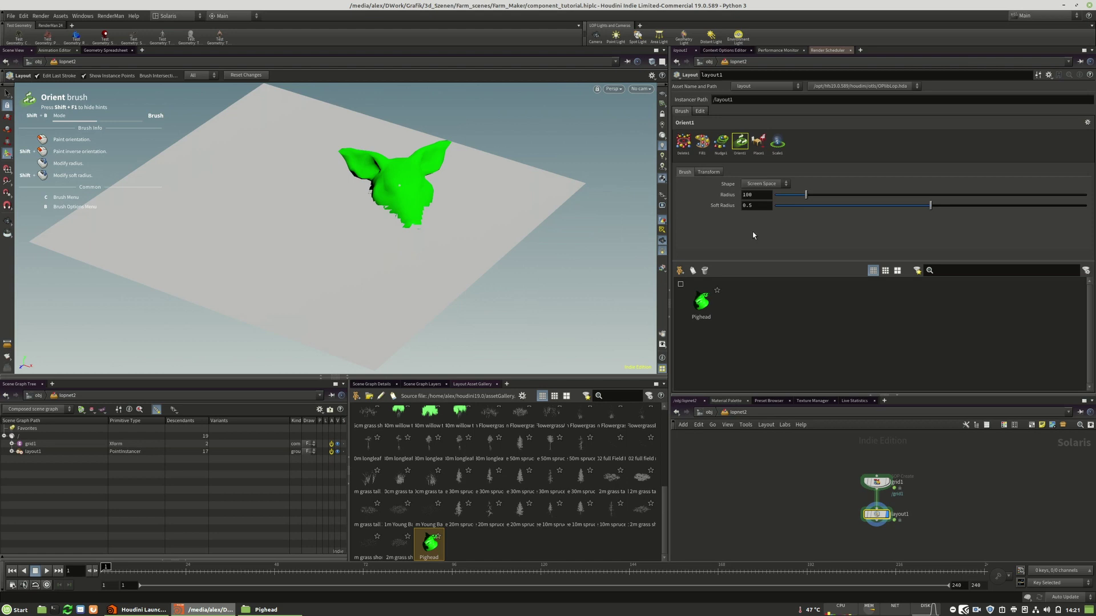
{"action": "left_click", "coordinate": [708, 172]}
{"action": "mouse_move", "coordinate": [360, 246]}
{"action": "left_mouse_down"}
{"action": "mouse_move", "coordinate": [415, 177]}
{"action": "mouse_move", "coordinate": [403, 177]}
{"action": "mouse_move", "coordinate": [403, 200]}
{"action": "left_mouse_up"}
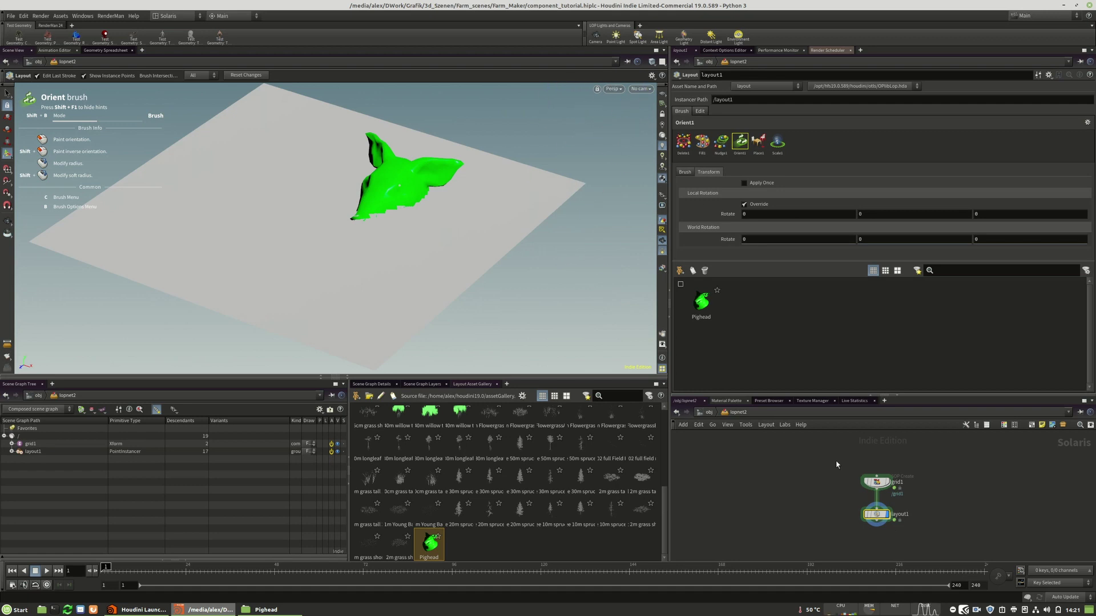
Step: Open the geometry network inside lopnet1's sopcreate1 and examine the pig head's position relative to the ground plane
{"action": "left_click", "coordinate": [707, 413]}
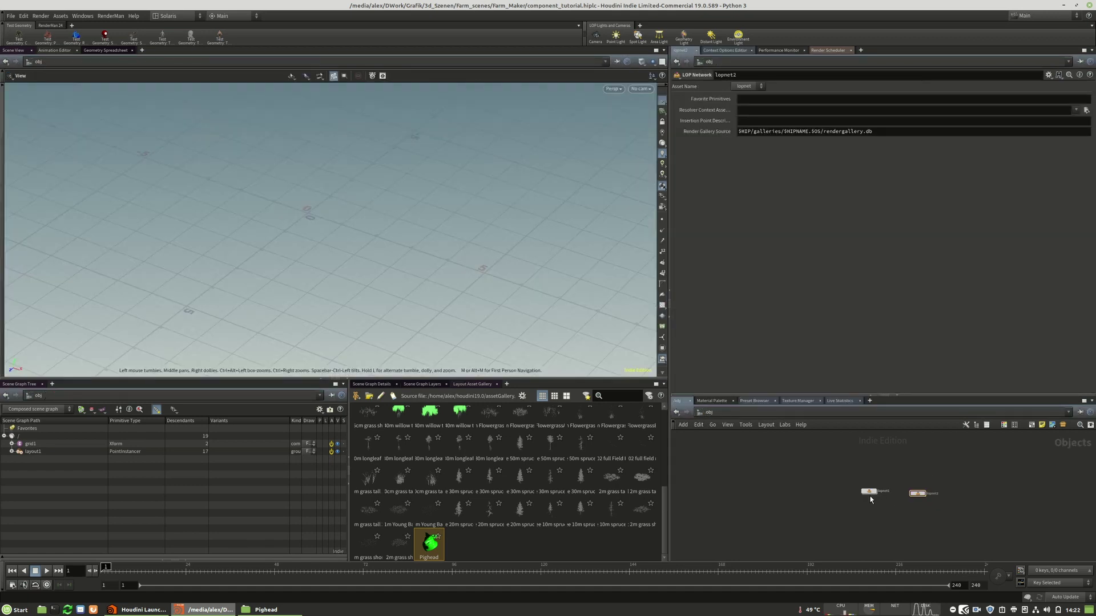
{"action": "double_click", "coordinate": [869, 494]}
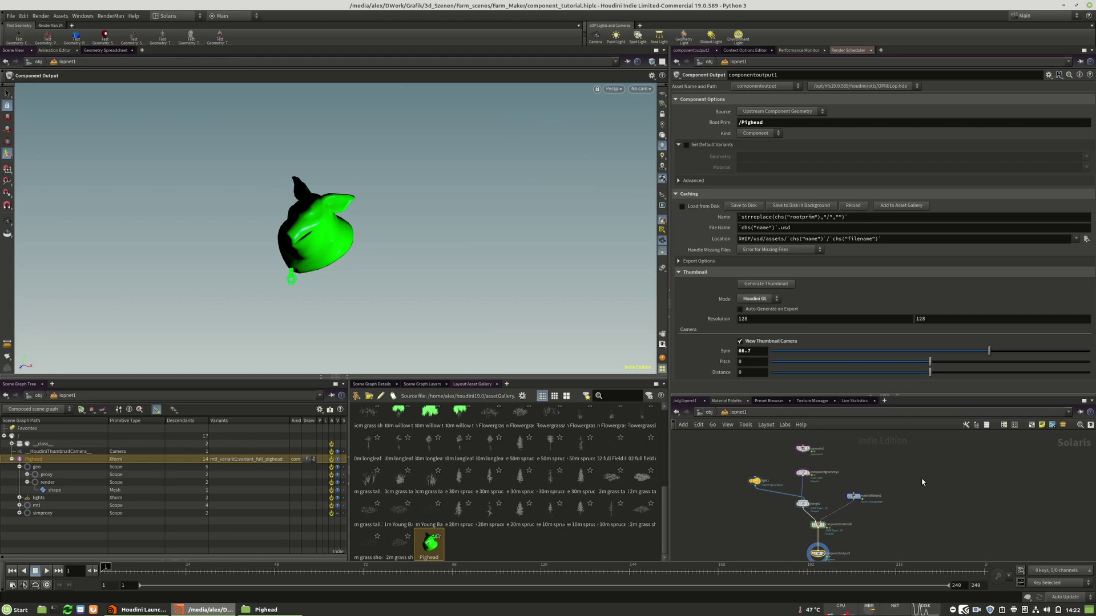
{"action": "double_click", "coordinate": [802, 475]}
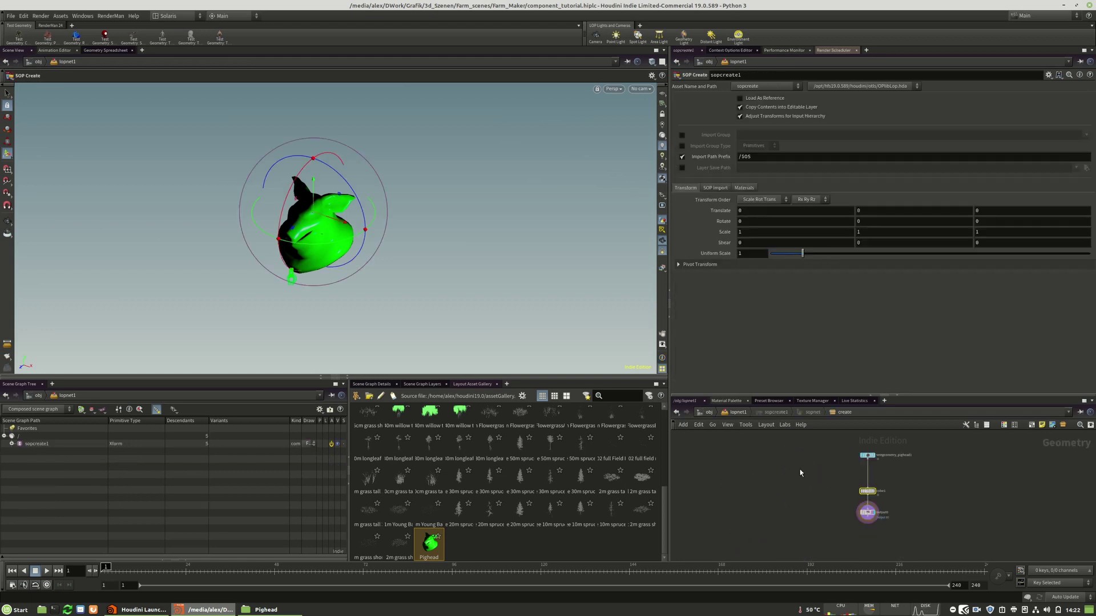
{"action": "left_click_drag", "start_coordinate": [283, 245], "coordinate": [318, 183]}
{"action": "left_click_drag", "start_coordinate": [302, 228], "coordinate": [275, 200]}
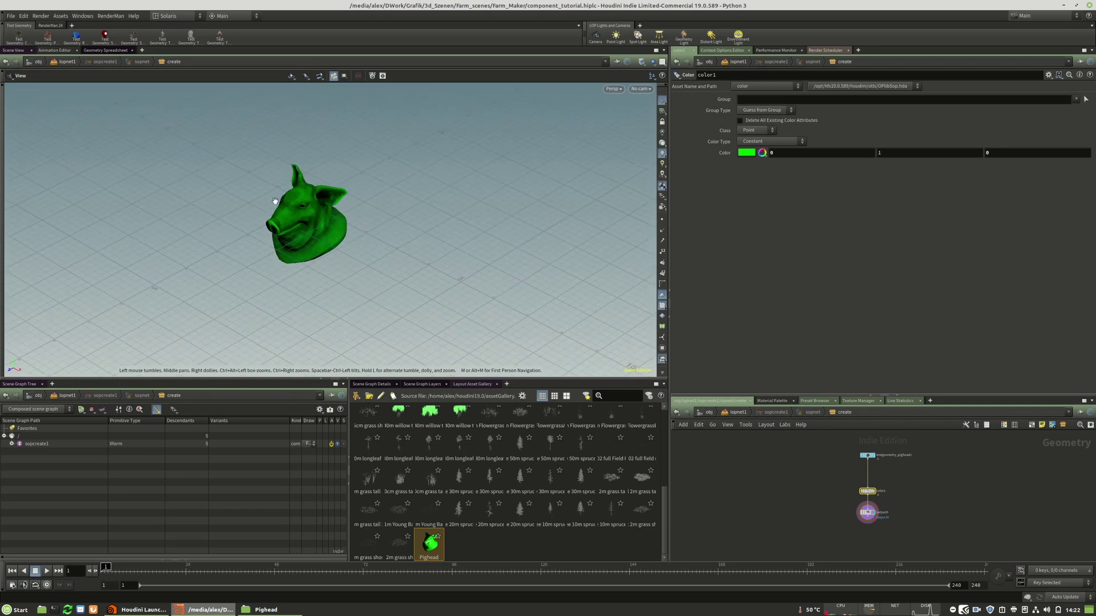
{"action": "left_click_drag", "start_coordinate": [298, 278], "coordinate": [322, 262]}
{"action": "scroll", "coordinate": [400, 228], "scroll_direction": "up", "scroll_amount": 3}
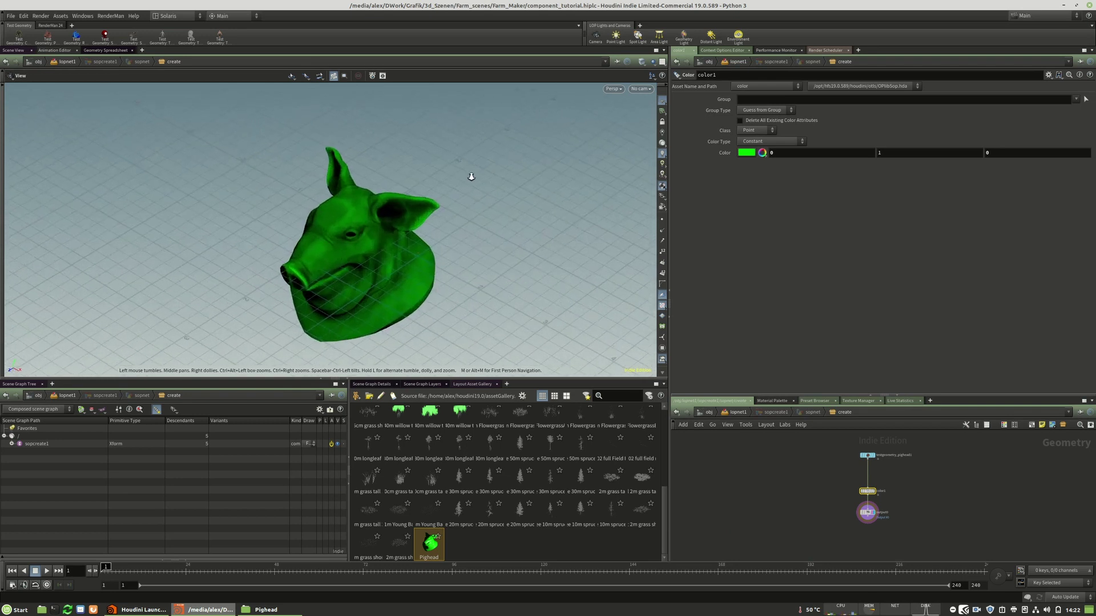
{"action": "left_click_drag", "start_coordinate": [394, 263], "coordinate": [431, 240]}
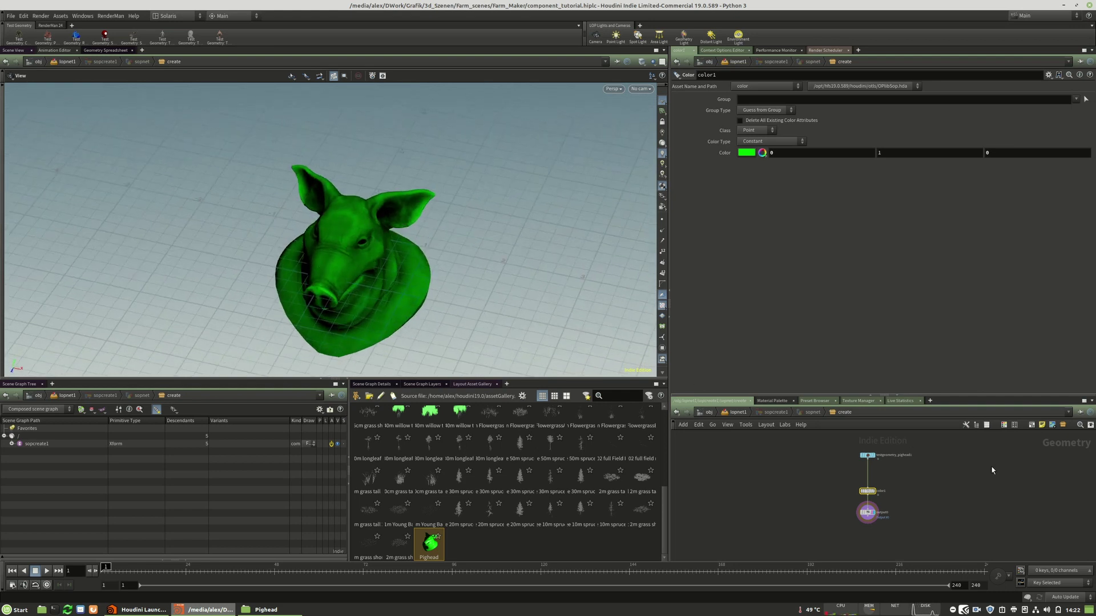
Step: Insert a Transform node between color1 and output0 and make it the displayed node
{"action": "scroll", "coordinate": [876, 503], "scroll_direction": "up", "scroll_amount": 5}
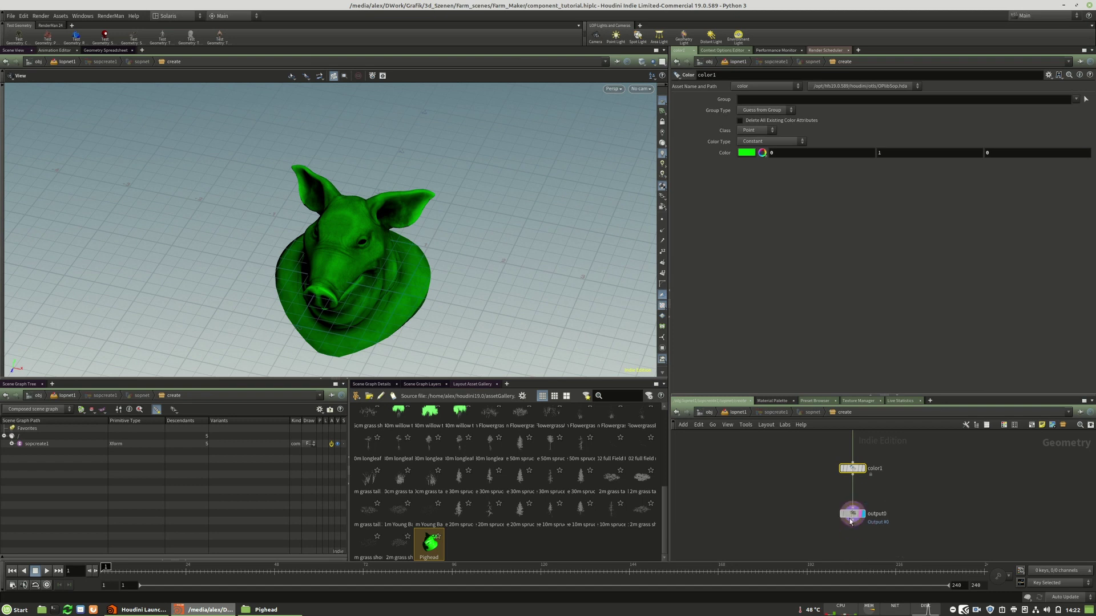
{"action": "key", "text": "Tab"}
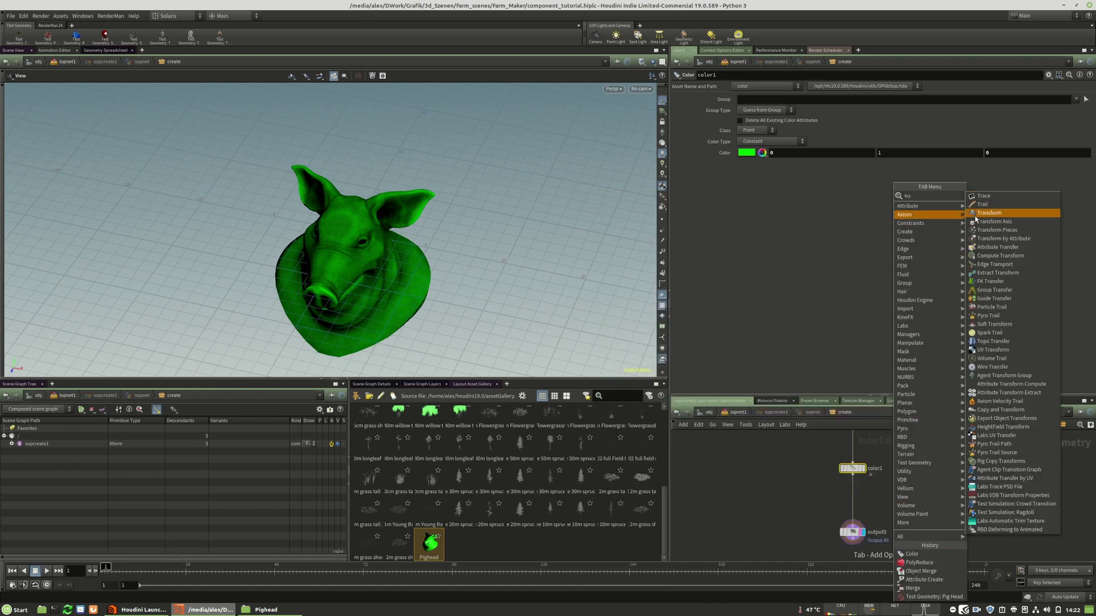
{"action": "left_click", "coordinate": [1004, 217]}
{"action": "left_click", "coordinate": [851, 498]}
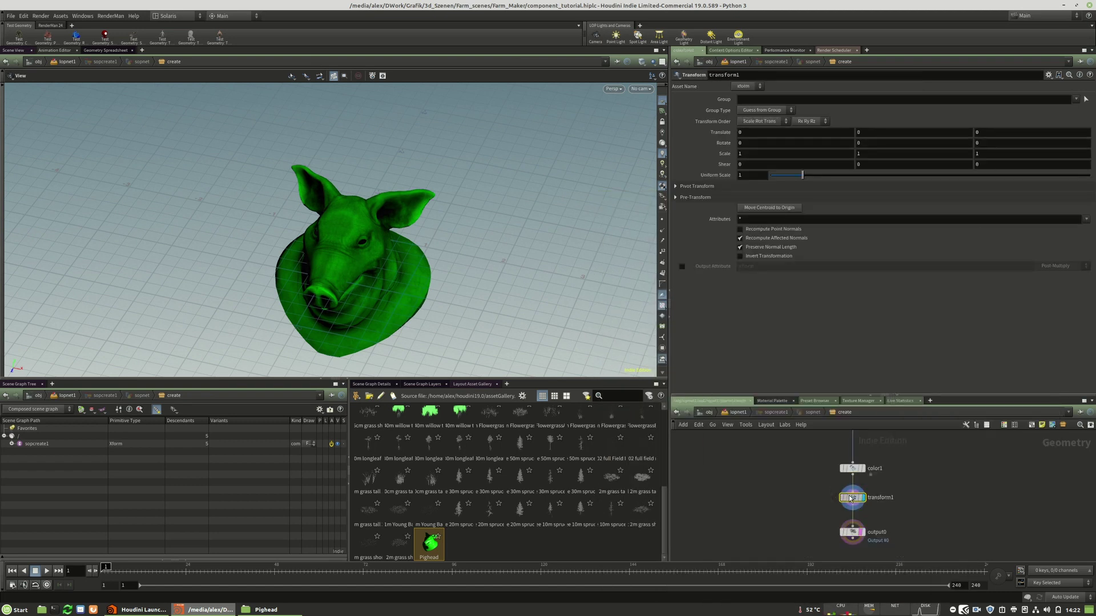
Step: Raise the pig head about 1.32 units along Y with the transform1 handle so its base sits near the ground plane
{"action": "left_click_drag", "start_coordinate": [356, 246], "coordinate": [336, 222]}
{"action": "key", "text": "Return"}
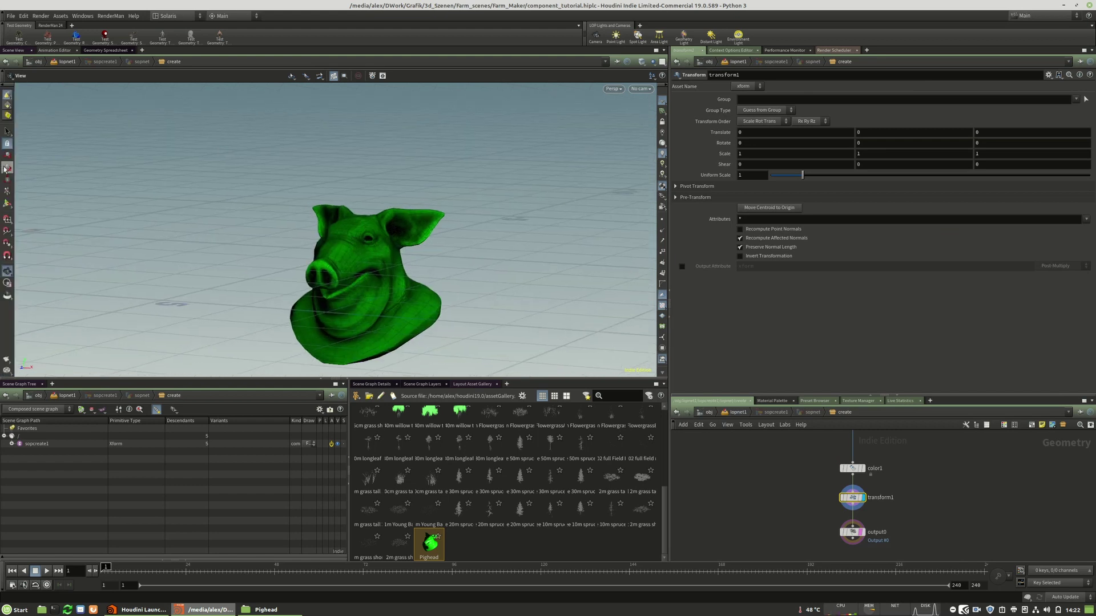
{"action": "left_click", "coordinate": [8, 203]}
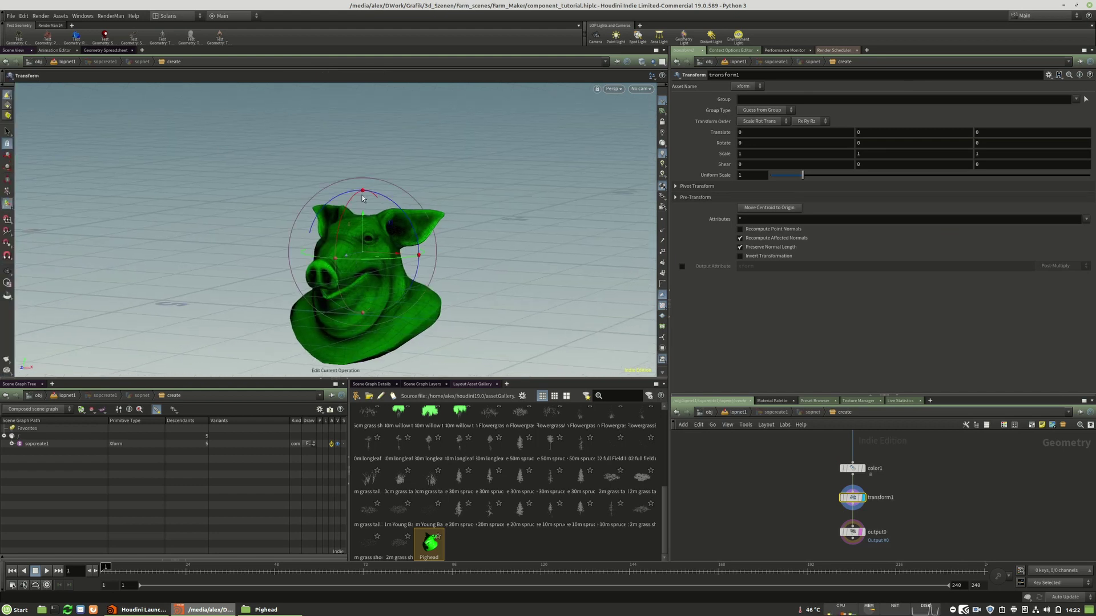
{"action": "left_click_drag", "start_coordinate": [361, 221], "coordinate": [362, 115]}
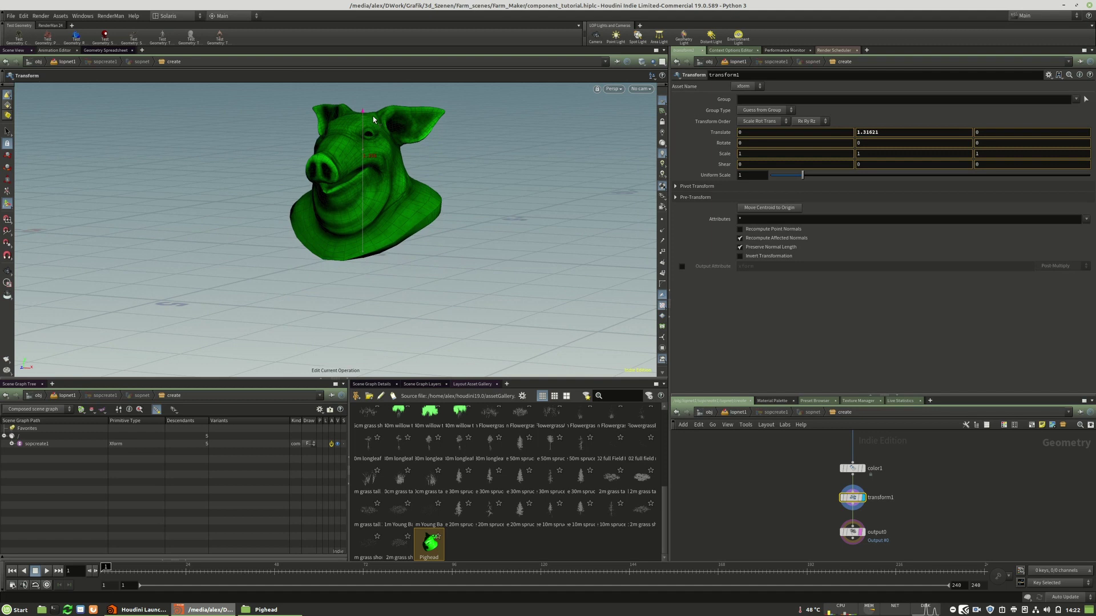
{"action": "key", "text": "Escape"}
{"action": "left_click_drag", "start_coordinate": [460, 257], "coordinate": [440, 276]}
{"action": "key", "text": "Return"}
Step: Return to lopnet1, display its componentoutput1 node, and go back up to the object level
{"action": "key", "text": "u"}
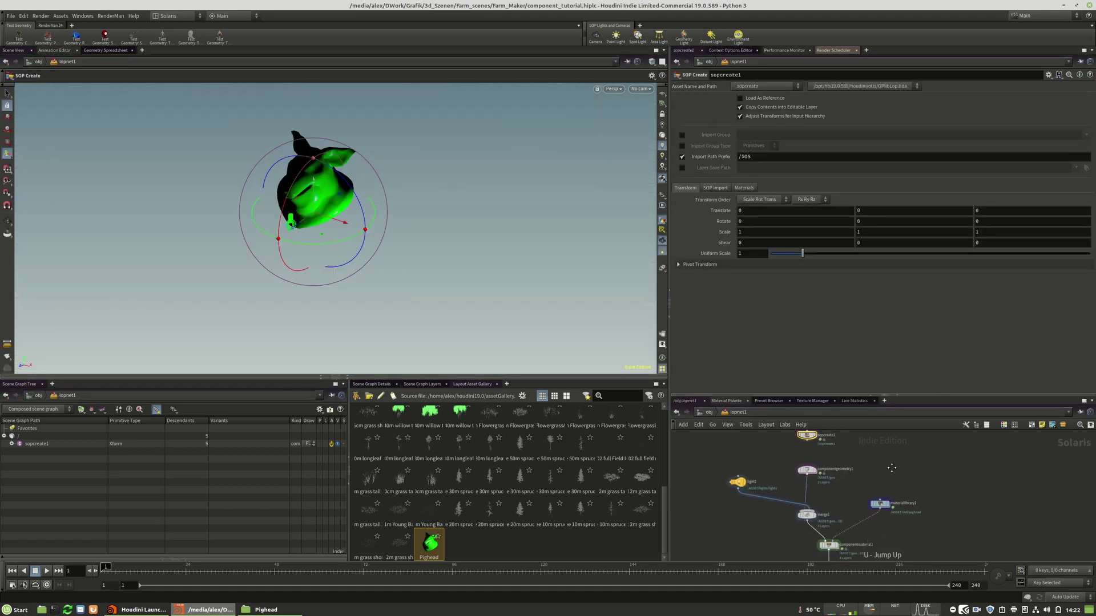
{"action": "left_click", "coordinate": [839, 560]}
{"action": "middle_click_drag", "start_coordinate": [839, 560], "coordinate": [837, 519]}
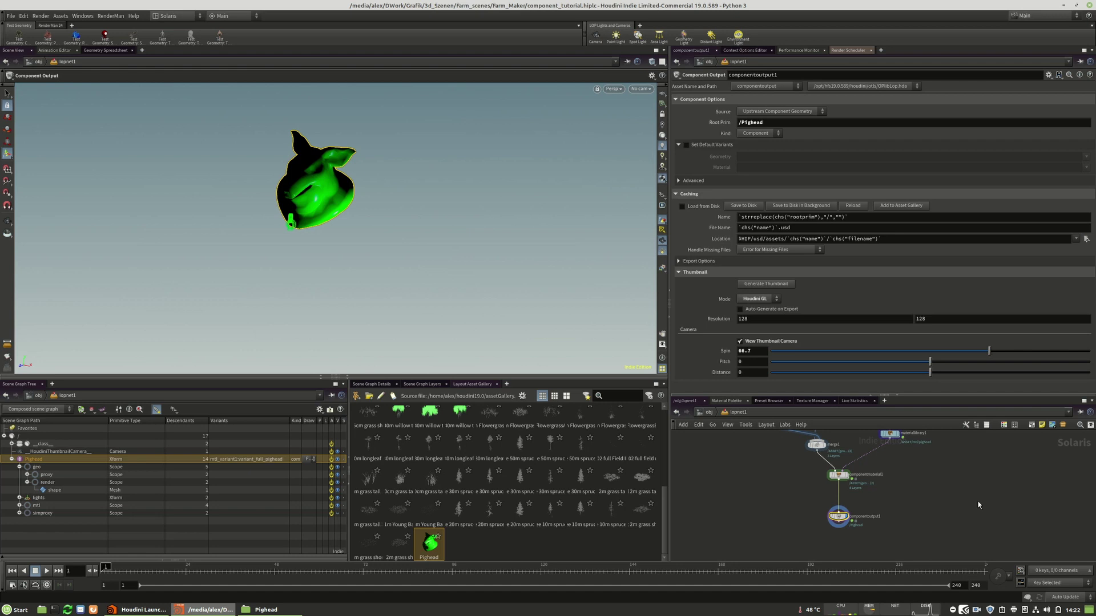
{"action": "middle_click_drag", "start_coordinate": [949, 490], "coordinate": [943, 509]}
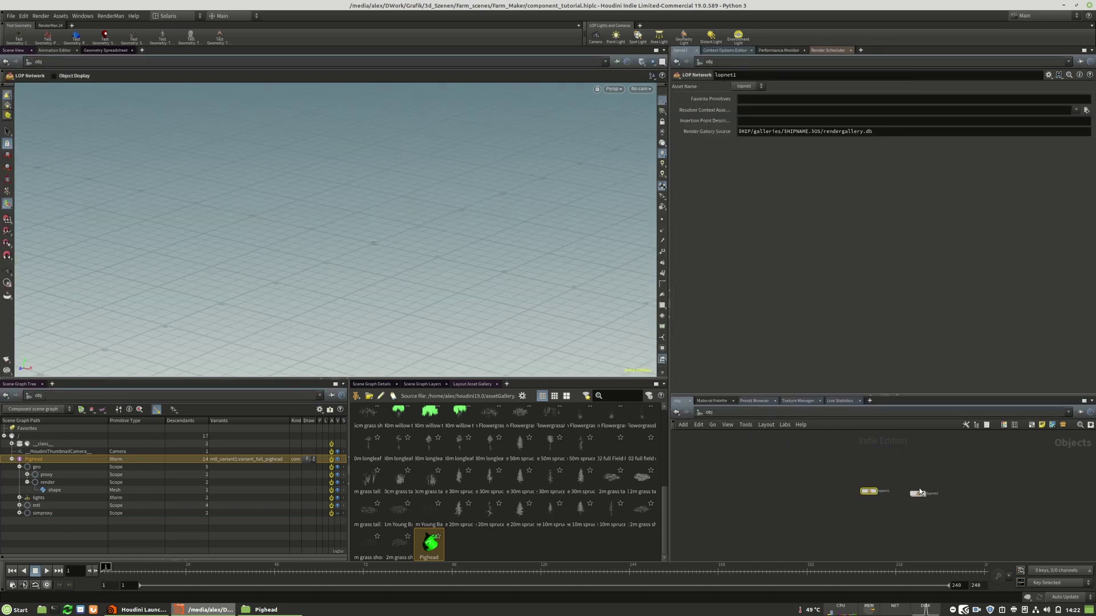
Step: Reopen the lopnet2 layout scene and switch its viewport renderer to RenderMan RIS
{"action": "left_click_drag", "start_coordinate": [379, 212], "coordinate": [588, 172]}
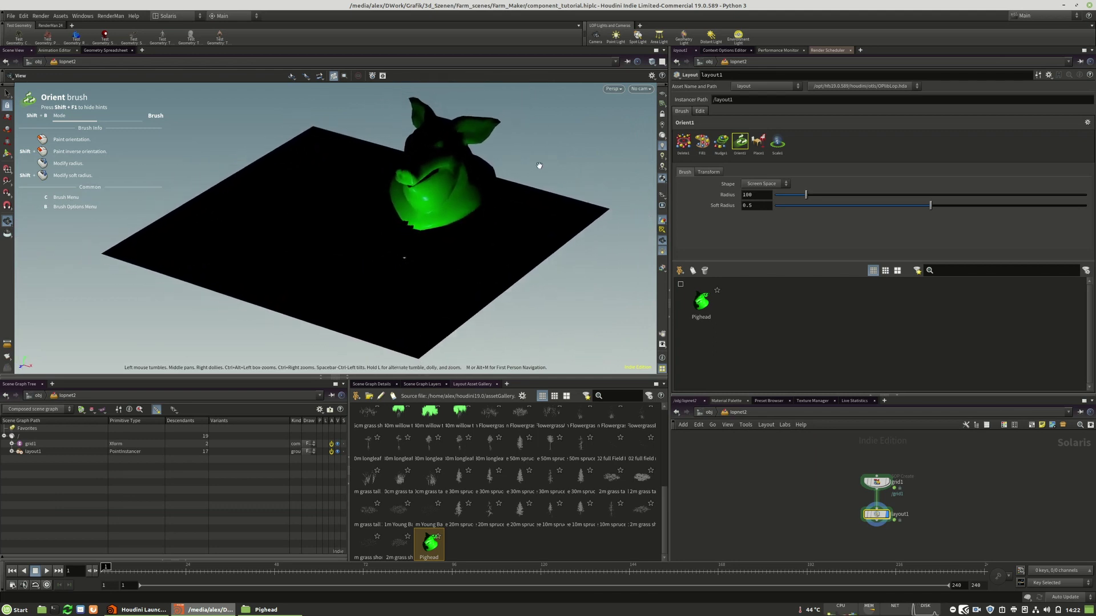
{"action": "left_click", "coordinate": [612, 89]}
{"action": "left_click", "coordinate": [631, 163]}
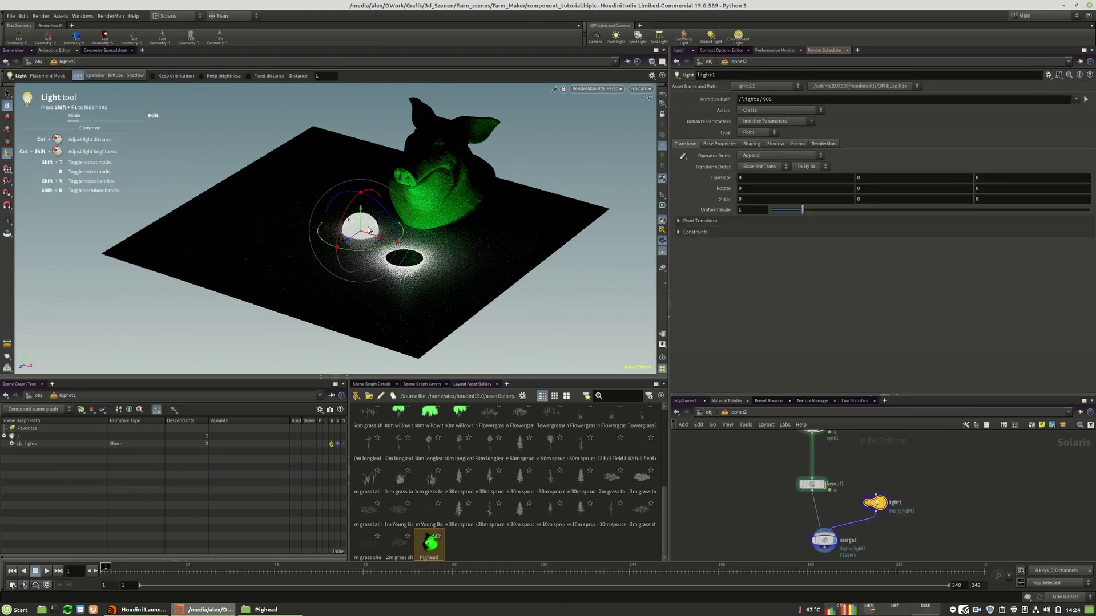
Step: Position light1 above and beside the pig head and set its intensity to 1000
{"action": "left_click_drag", "start_coordinate": [360, 217], "coordinate": [360, 96]}
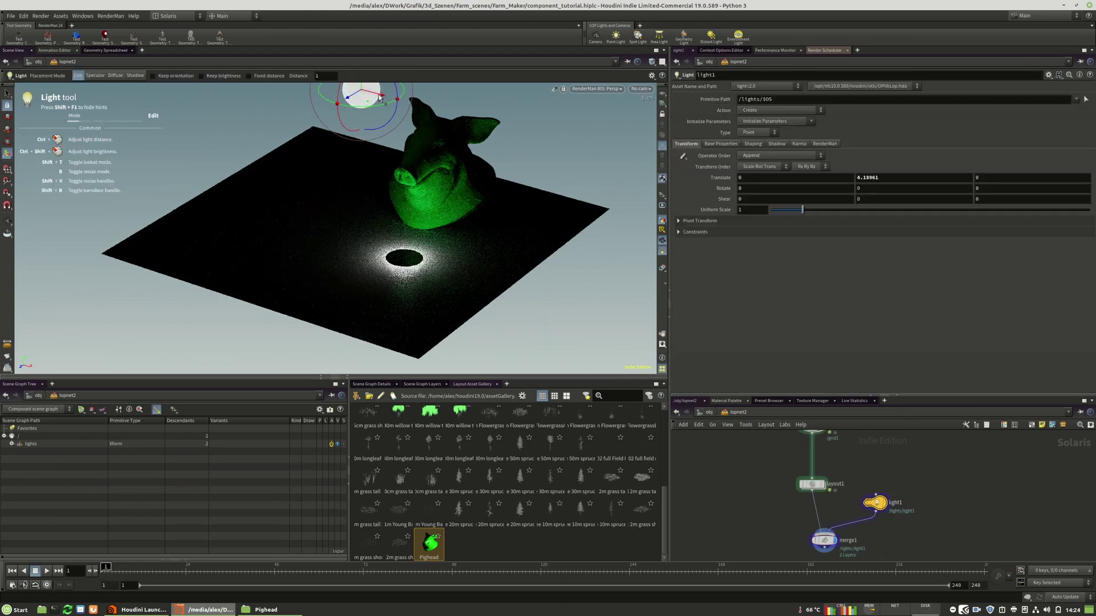
{"action": "left_click", "coordinate": [720, 143]}
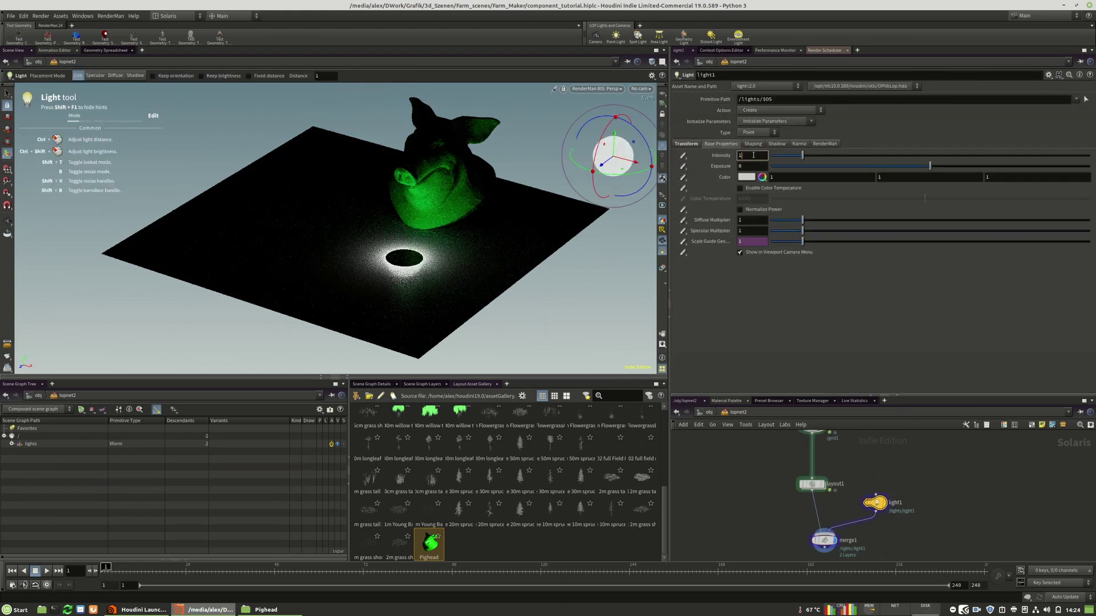
{"action": "left_click", "coordinate": [756, 155]}
{"action": "type", "text": "1000"}
{"action": "key", "text": "Return"}
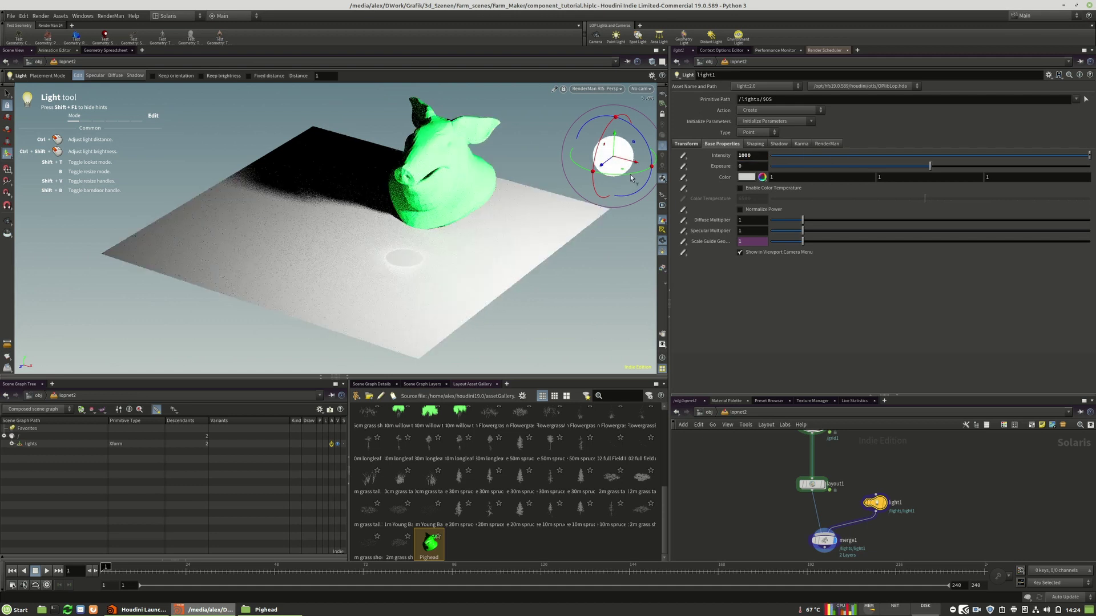
{"action": "left_click_drag", "start_coordinate": [615, 137], "coordinate": [616, 127]}
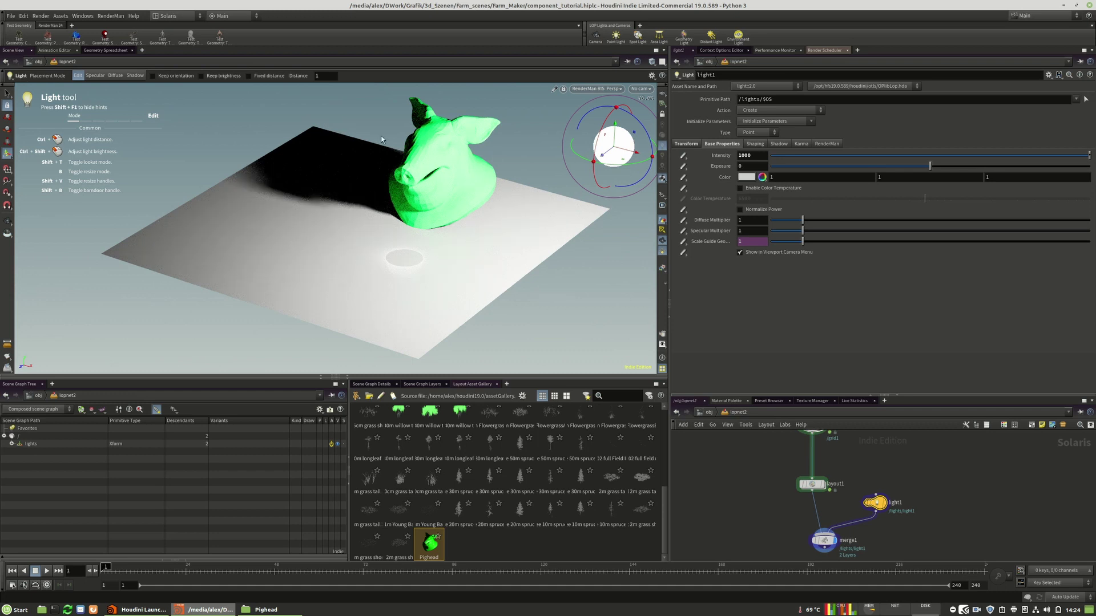
{"action": "key", "text": "space"}
{"action": "left_click_drag", "start_coordinate": [416, 209], "coordinate": [357, 166]}
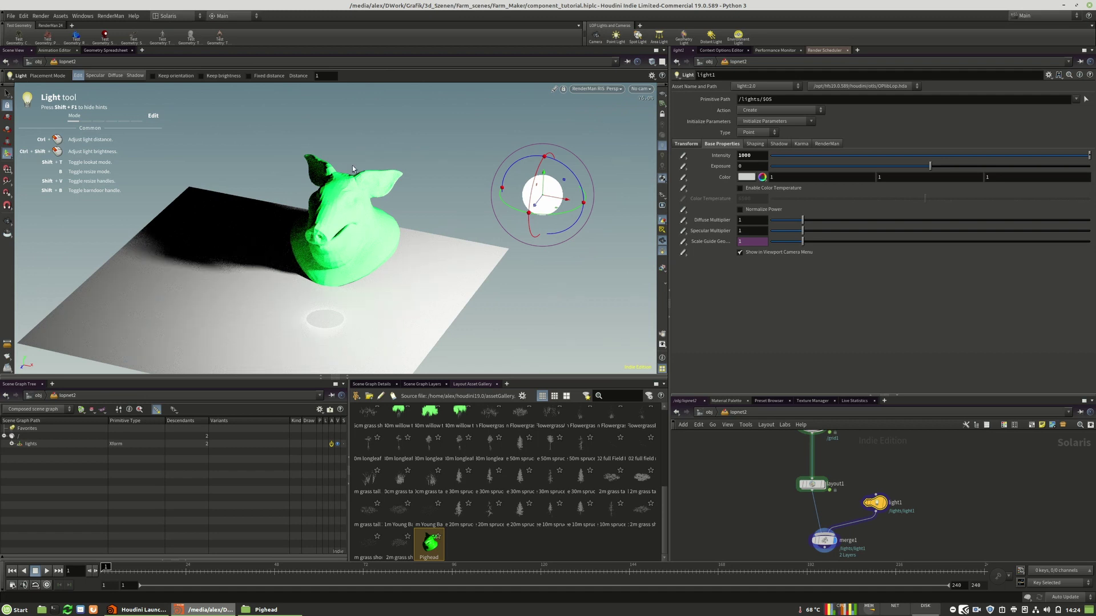
Step: Open the SOP Create node's network in lopnet1 and insert a Normal node between transform1 and output0
{"action": "left_click", "coordinate": [714, 415]}
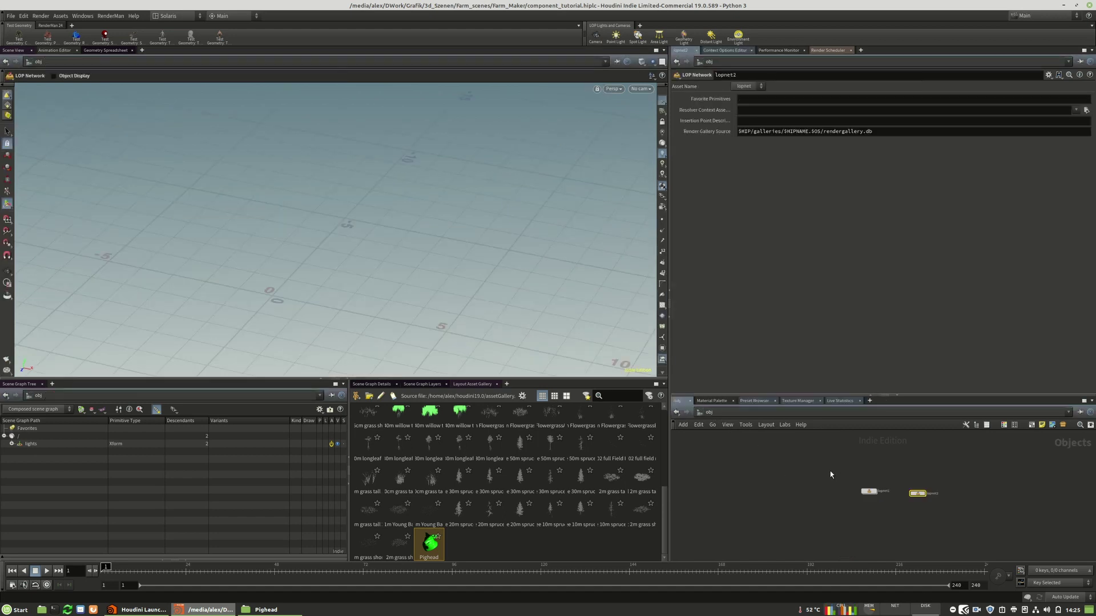
{"action": "double_click", "coordinate": [867, 491]}
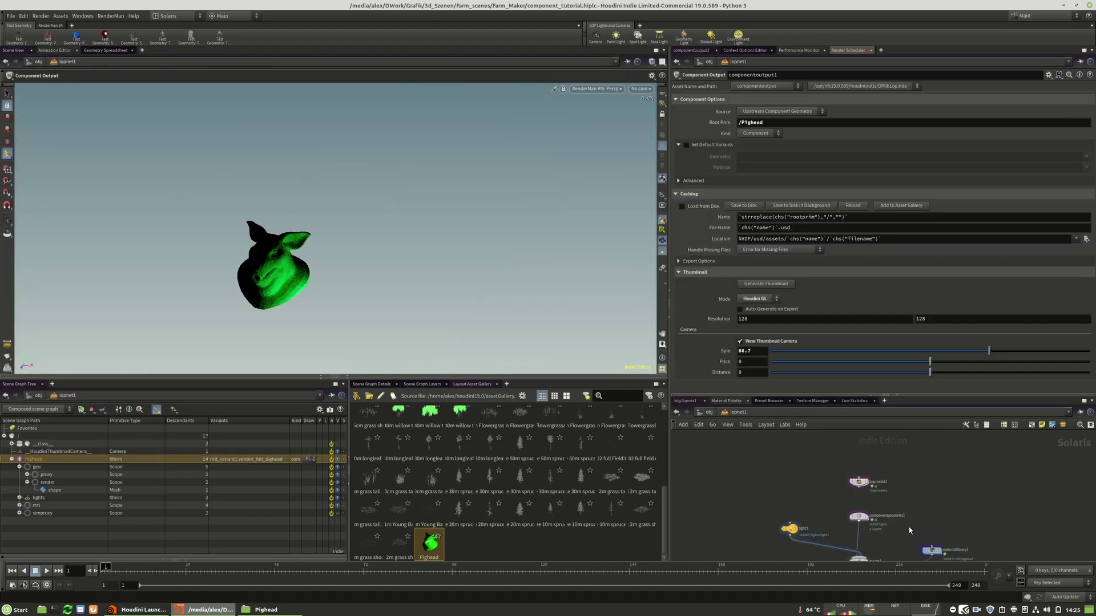
{"action": "double_click", "coordinate": [860, 485]}
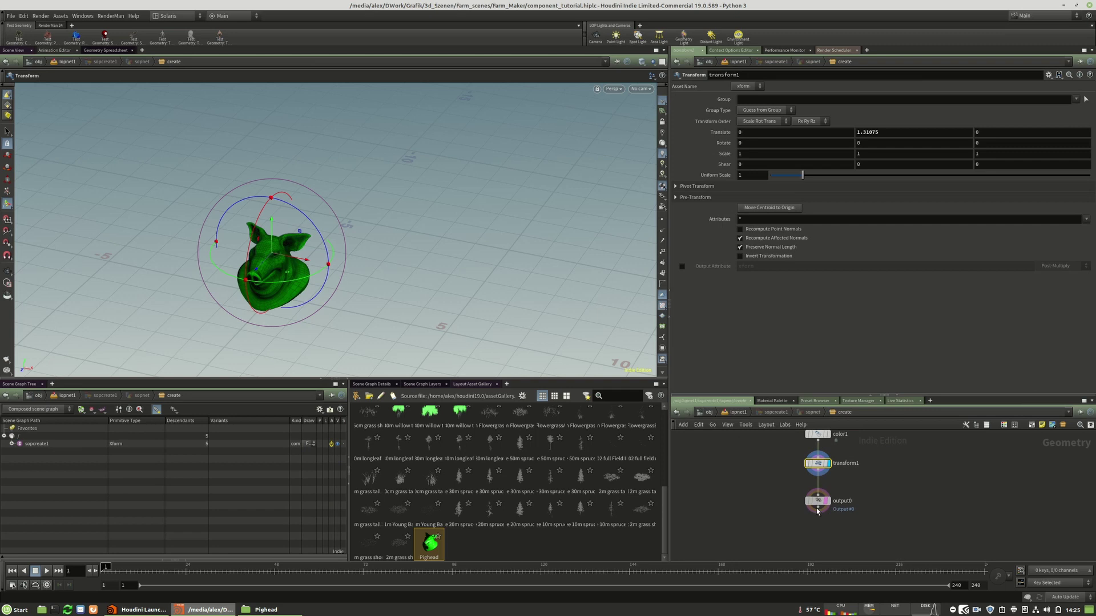
{"action": "key", "text": "Tab"}
{"action": "type", "text": "n"}
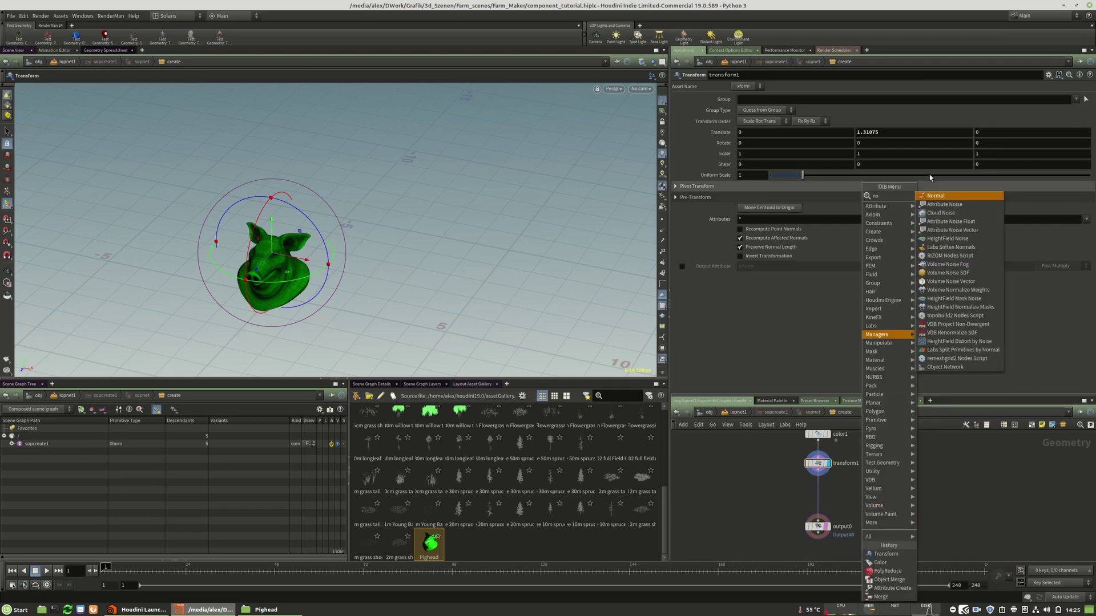
{"action": "key", "text": "Return"}
{"action": "left_click", "coordinate": [822, 500]}
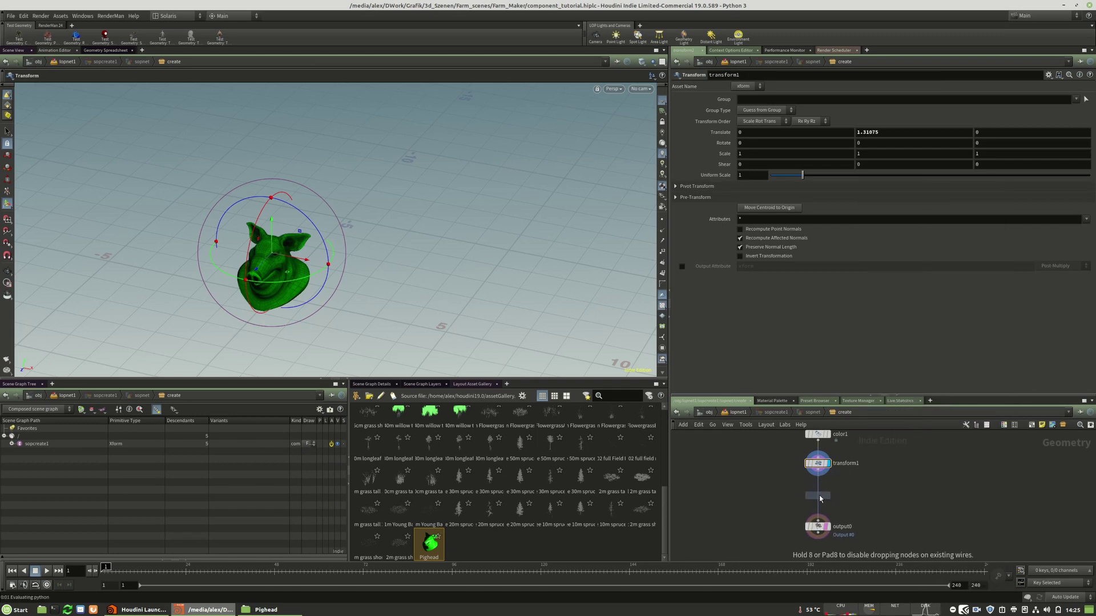
{"action": "left_click_drag", "start_coordinate": [821, 495], "coordinate": [817, 495]}
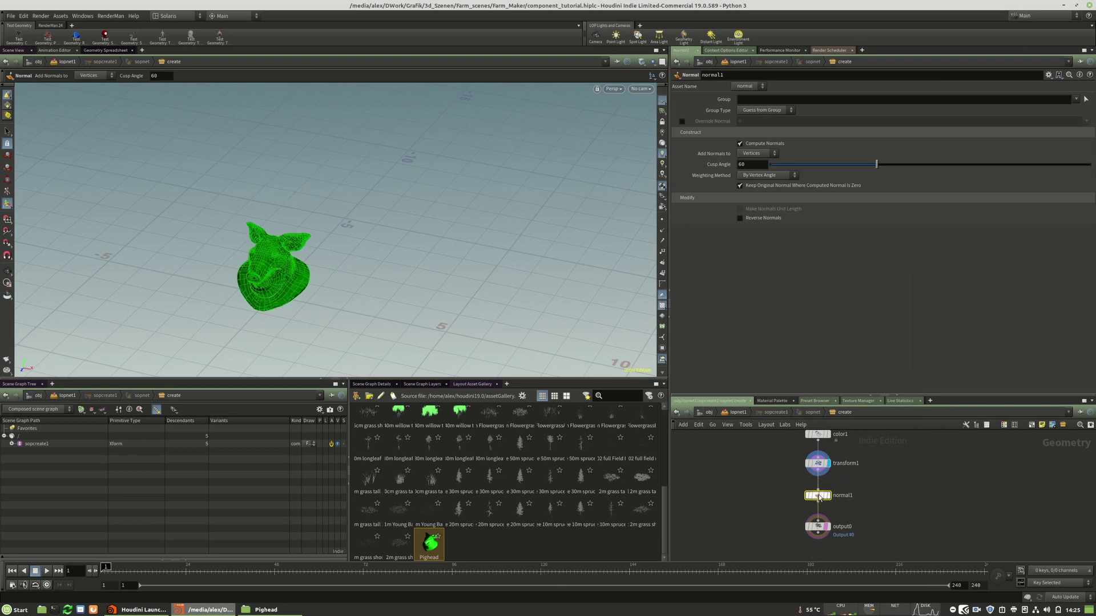
Step: Set normal1's cusp angle to 30 and make it the displayed node
{"action": "type", "text": "30"}
{"action": "key", "text": "Return"}
{"action": "left_click", "coordinate": [828, 495]}
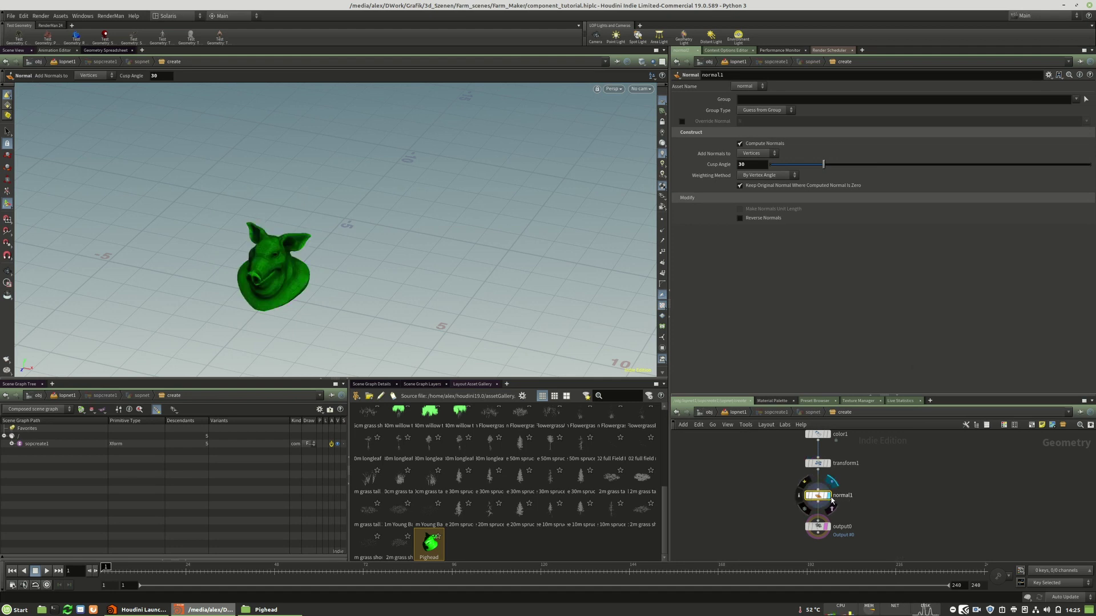
Step: Go back up to lopnet1 and save the Pighead component from componentoutput1 to disk
{"action": "key", "text": "u"}
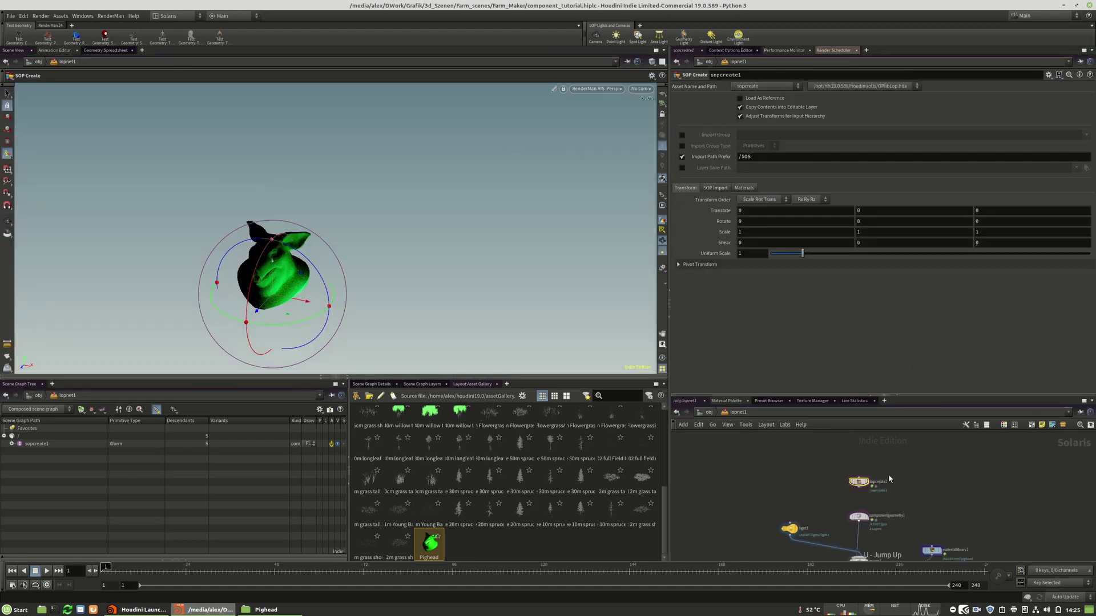
{"action": "middle_click_drag", "start_coordinate": [915, 420], "coordinate": [917, 408]}
{"action": "middle_click_drag", "start_coordinate": [951, 559], "coordinate": [944, 503]}
{"action": "left_click", "coordinate": [890, 528]}
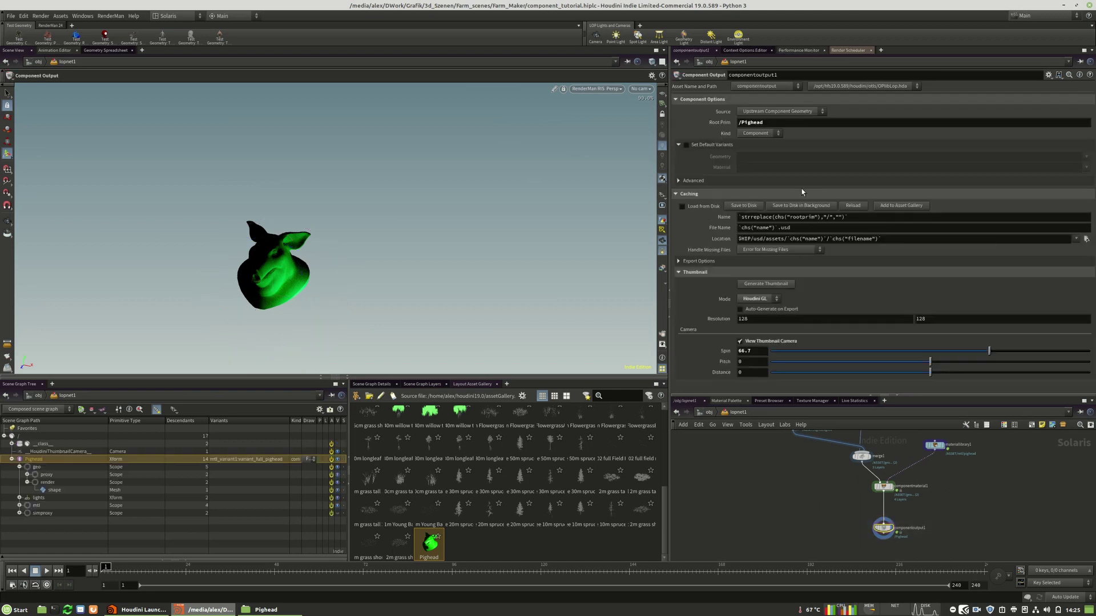
{"action": "left_click", "coordinate": [744, 206]}
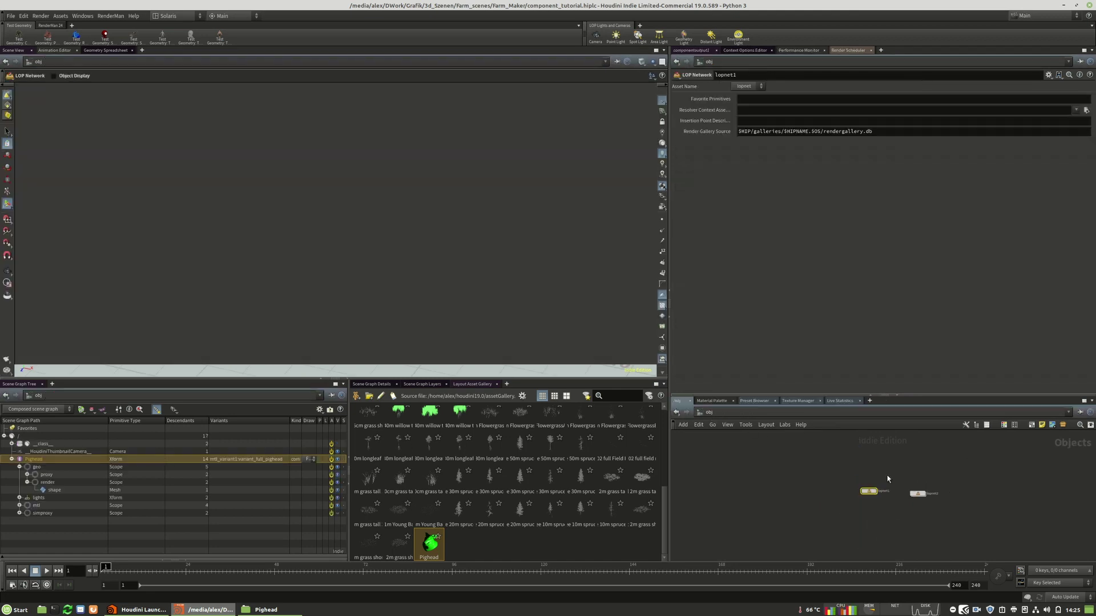
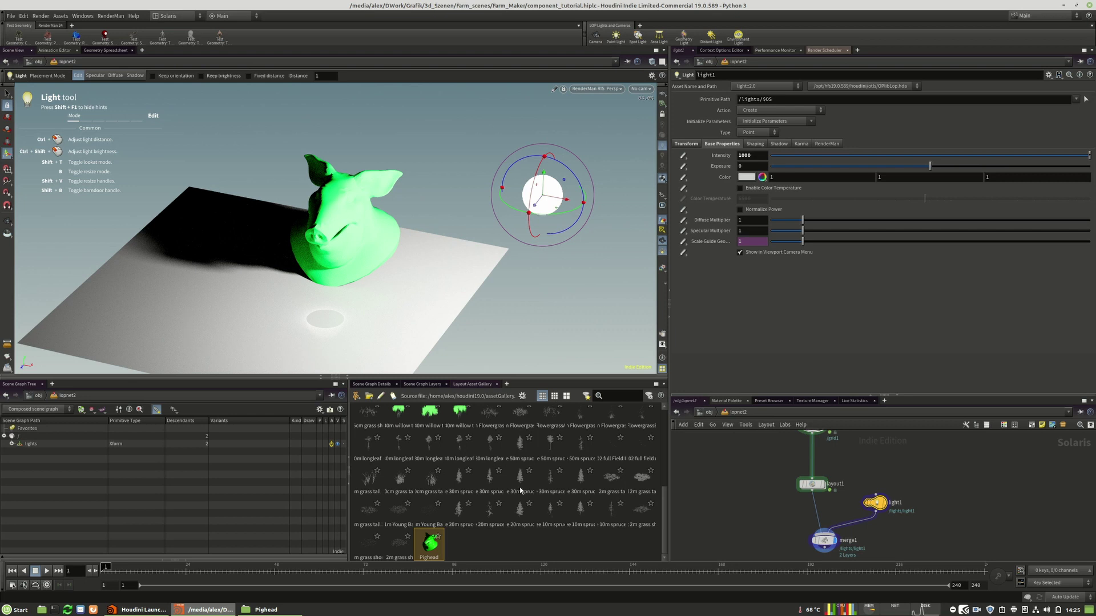
Step: Reopen lopnet1 and add a Component Geometry Variants node near componentmaterial1
{"action": "left_click", "coordinate": [709, 412]}
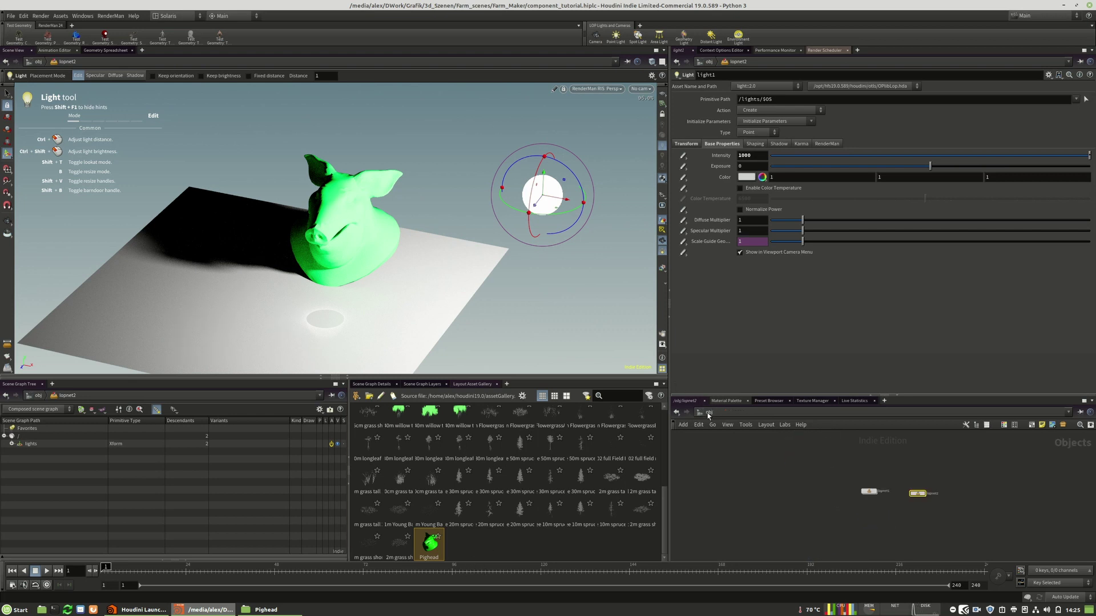
{"action": "double_click", "coordinate": [868, 491]}
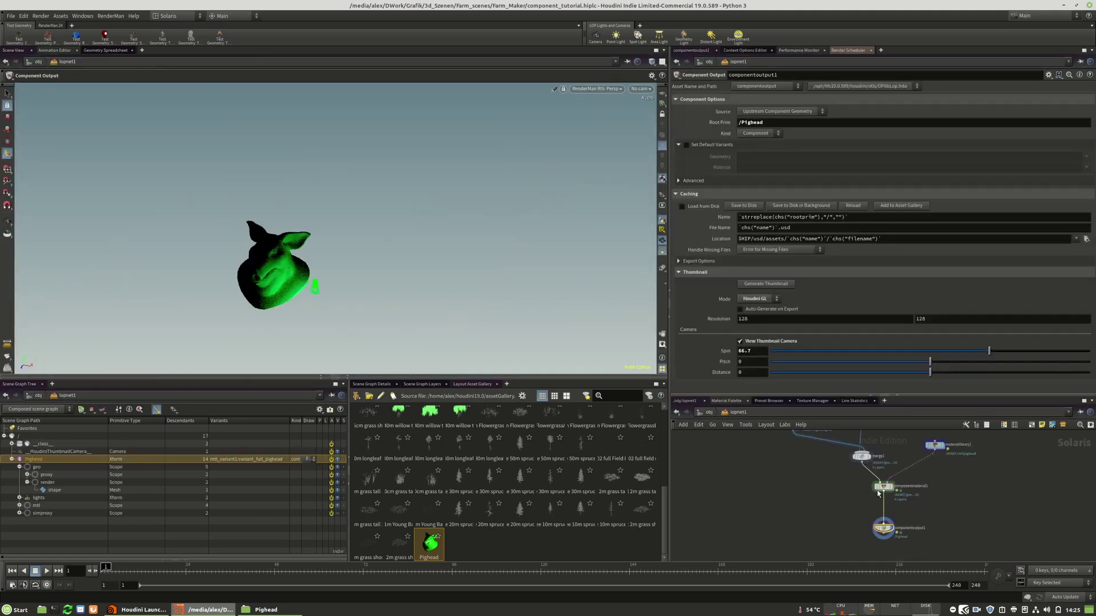
{"action": "scroll", "coordinate": [918, 530], "scroll_direction": "down", "scroll_amount": 2}
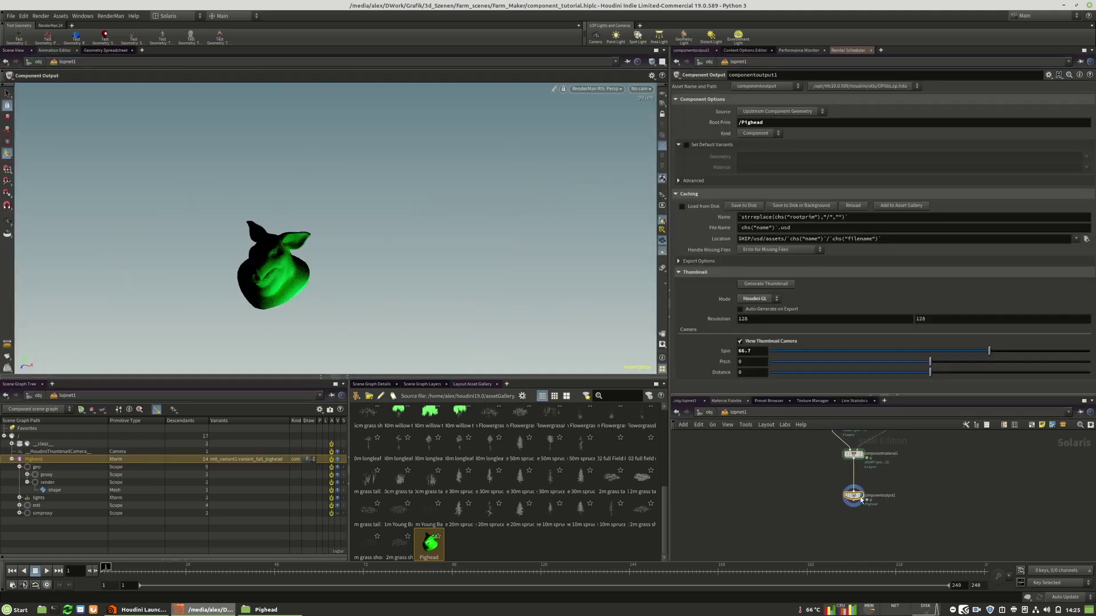
{"action": "scroll", "coordinate": [856, 512], "scroll_direction": "up", "scroll_amount": 2}
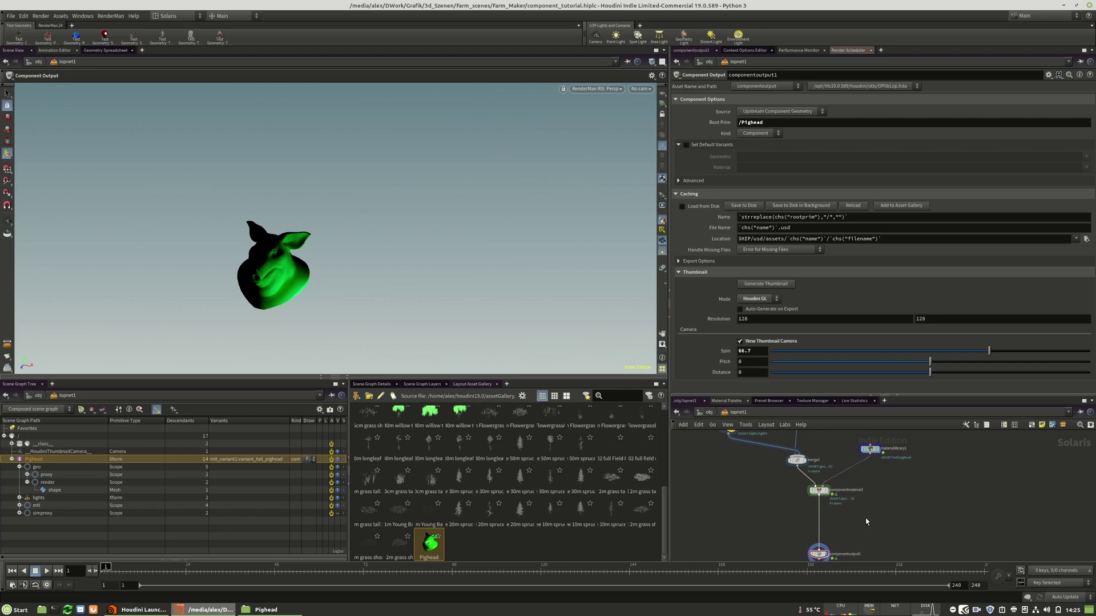
{"action": "key", "text": "Tab"}
{"action": "type", "text": "c"}
{"action": "key", "text": "BackSpace"}
{"action": "type", "text": "var"}
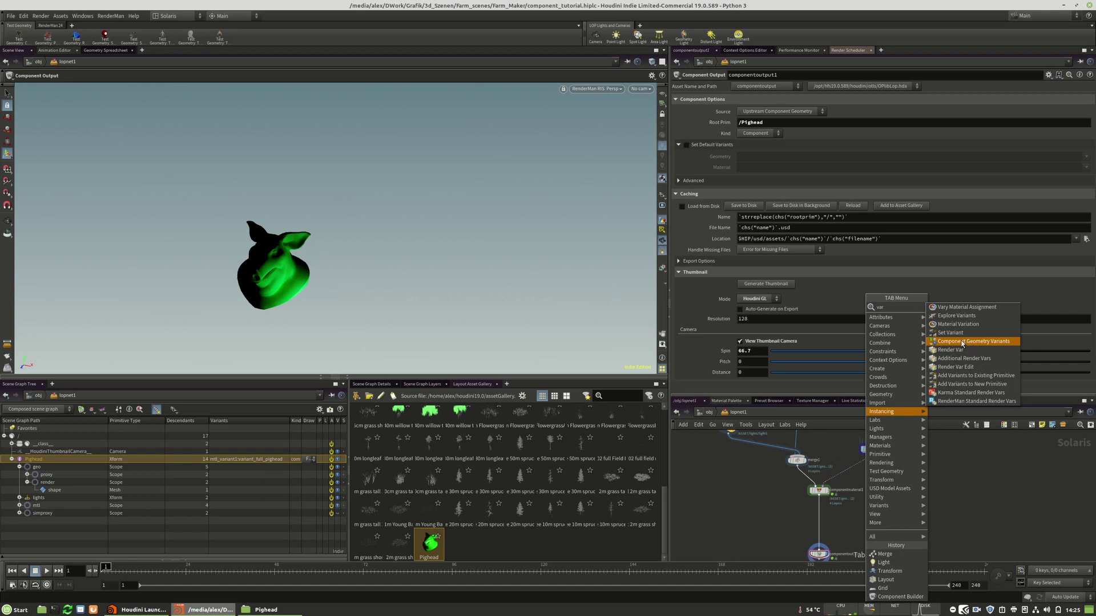
{"action": "left_click", "coordinate": [968, 341]}
{"action": "left_click", "coordinate": [849, 520]}
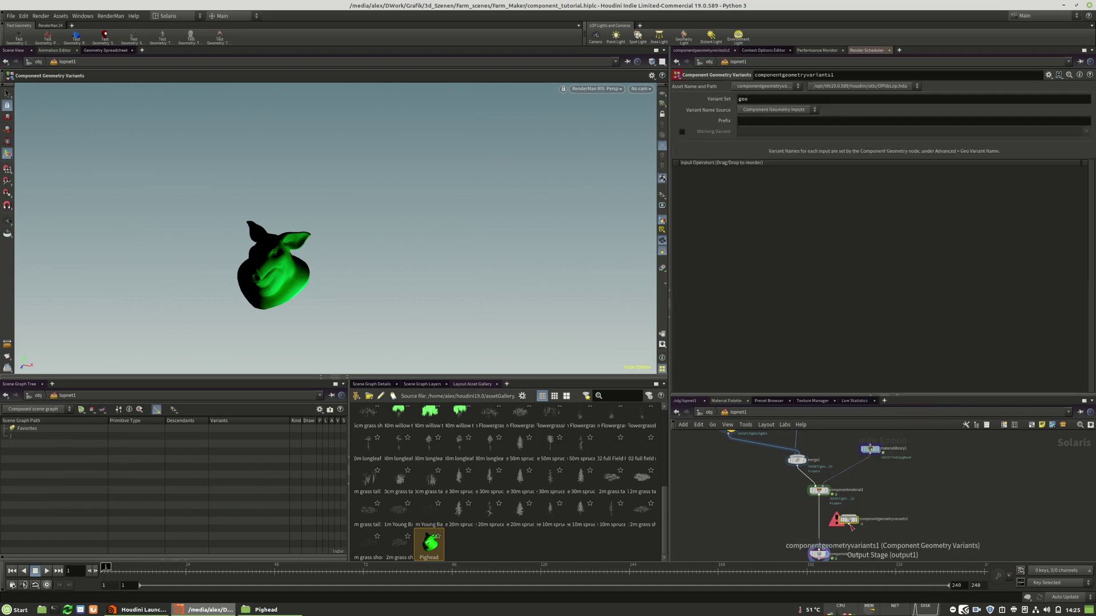
Step: Insert componentgeometryvariants1 into the connection between componentmaterial1 and componentoutput1
{"action": "left_click_drag", "start_coordinate": [852, 522], "coordinate": [771, 517]}
{"action": "middle_click_drag", "start_coordinate": [841, 474], "coordinate": [822, 493]}
{"action": "scroll", "coordinate": [889, 520], "scroll_direction": "down", "scroll_amount": 3}
{"action": "scroll", "coordinate": [822, 497], "scroll_direction": "up", "scroll_amount": 2}
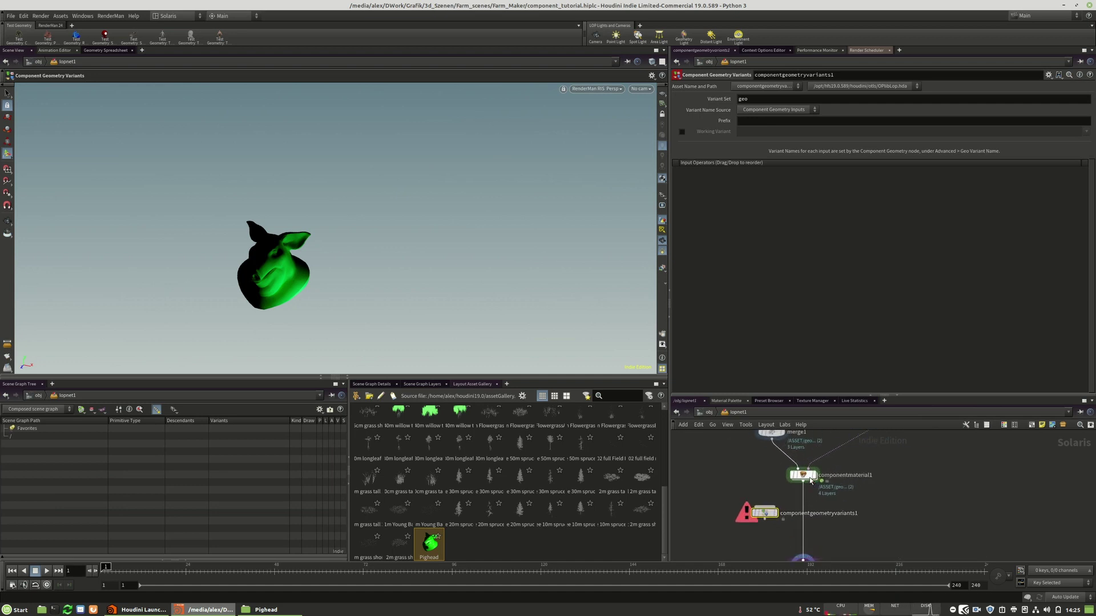
{"action": "left_click_drag", "start_coordinate": [807, 475], "coordinate": [806, 474]}
{"action": "left_click_drag", "start_coordinate": [770, 517], "coordinate": [806, 541]}
{"action": "scroll", "coordinate": [783, 485], "scroll_direction": "down", "scroll_amount": 4}
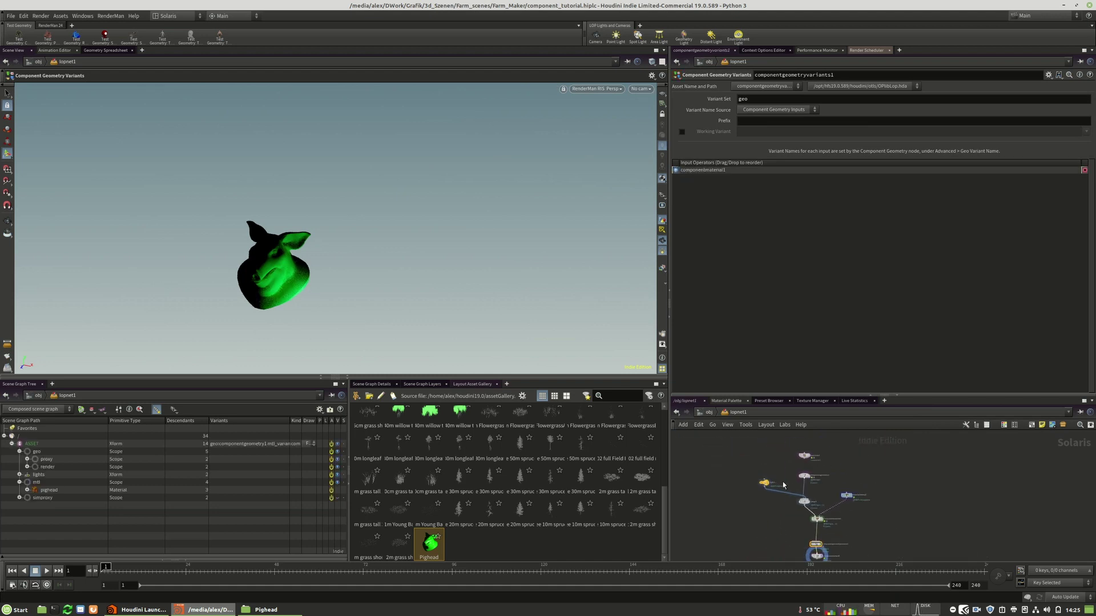
Step: Move all nodes upstream of componentgeometryvariants1 aside to make room for a second variant branch
{"action": "left_click", "coordinate": [846, 495]}
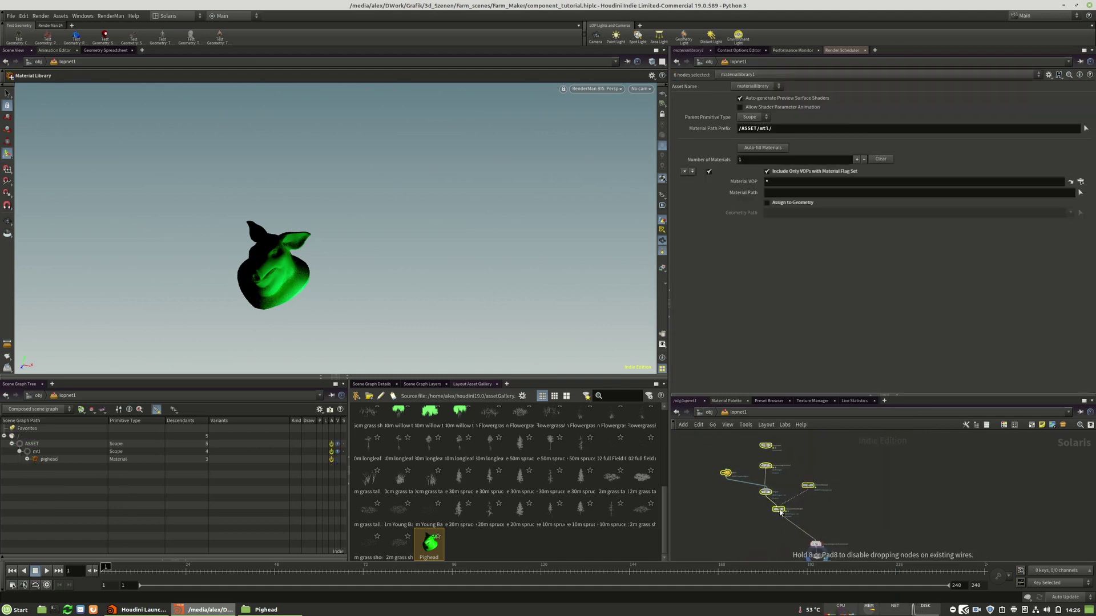
{"action": "scroll", "coordinate": [856, 540], "scroll_direction": "up", "scroll_amount": 3}
{"action": "left_click_drag", "start_coordinate": [806, 506], "coordinate": [807, 504]}
{"action": "scroll", "coordinate": [850, 461], "scroll_direction": "down", "scroll_amount": 1}
{"action": "middle_click_drag", "start_coordinate": [851, 461], "coordinate": [860, 502]}
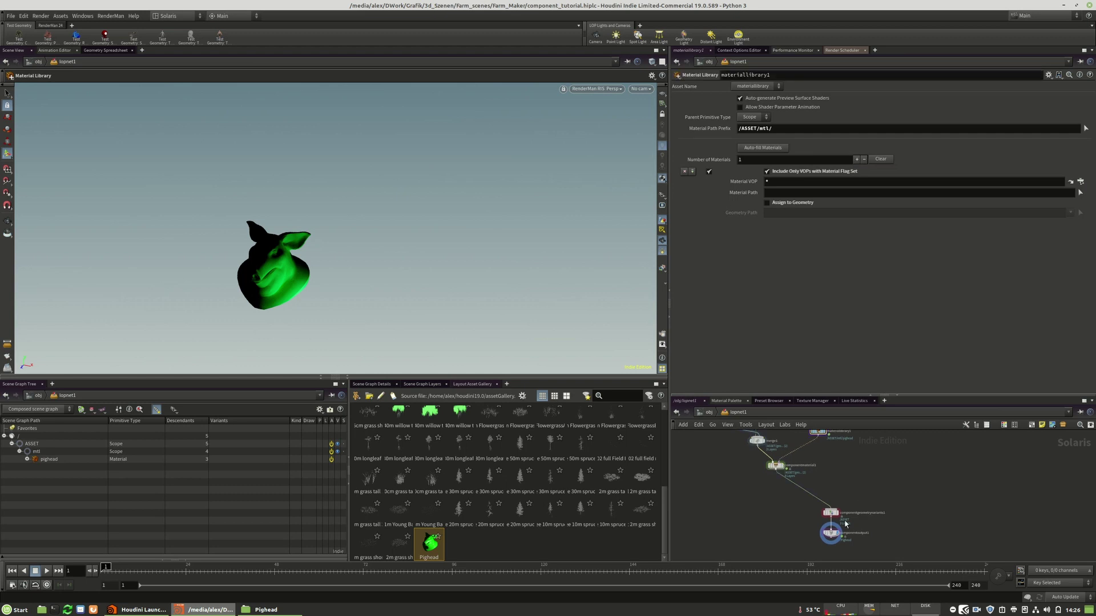
{"action": "scroll", "coordinate": [845, 524], "scroll_direction": "up", "scroll_amount": 5}
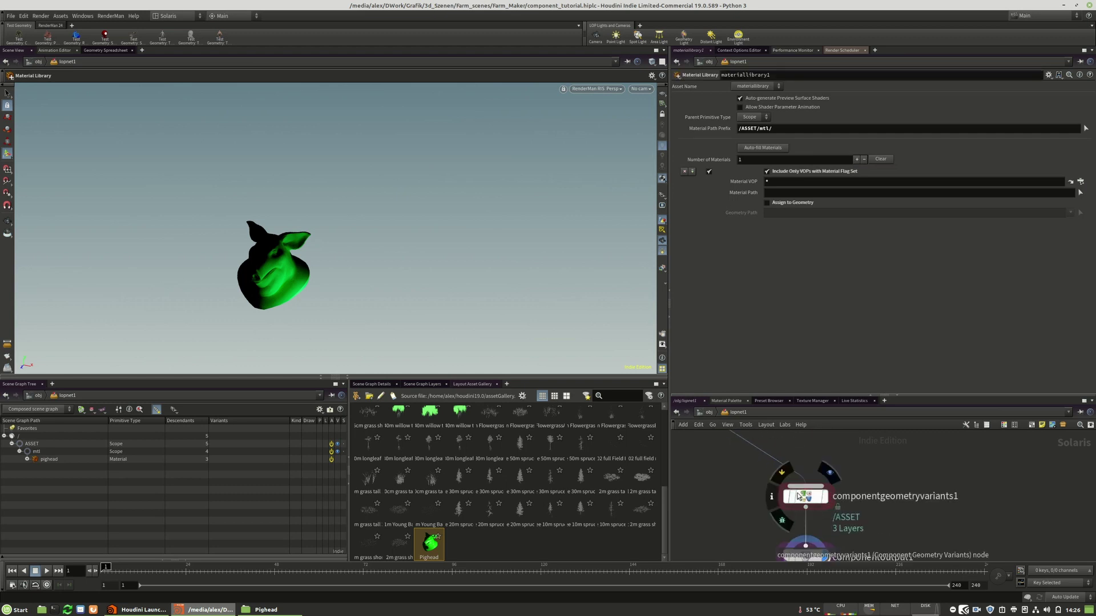
Step: Duplicate the component branch beside the original and wire componentmaterial2 into componentgeometryvariants1 as its second input
{"action": "scroll", "coordinate": [798, 497], "scroll_direction": "down", "scroll_amount": 5}
{"action": "left_click_drag", "start_coordinate": [860, 516], "coordinate": [1004, 533]}
{"action": "left_click", "coordinate": [940, 544]}
{"action": "middle_click_drag", "start_coordinate": [940, 544], "coordinate": [912, 502]}
{"action": "left_click_drag", "start_coordinate": [978, 497], "coordinate": [882, 514]}
{"action": "middle_click_drag", "start_coordinate": [948, 454], "coordinate": [941, 474]}
{"action": "scroll", "coordinate": [942, 474], "scroll_direction": "up", "scroll_amount": 3}
Step: Delete merge2 and light2 from the duplicated branch and check the inputs of componentgeometryvariants1
{"action": "left_click", "coordinate": [970, 497]}
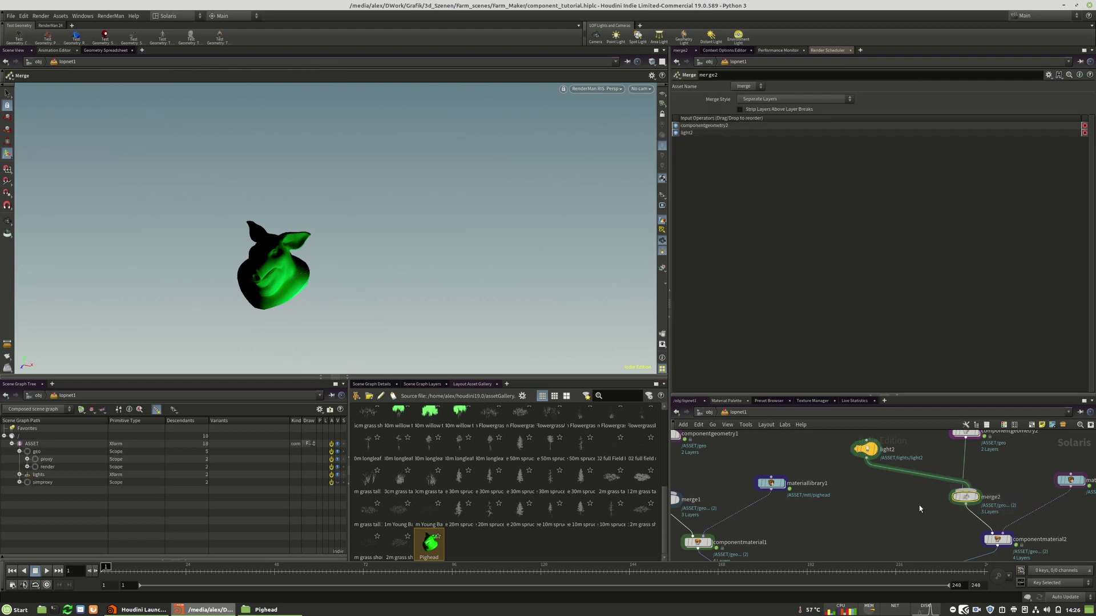
{"action": "key", "text": "Delete"}
{"action": "left_click", "coordinate": [866, 450]}
{"action": "key", "text": "Delete"}
{"action": "middle_click_drag", "start_coordinate": [915, 511], "coordinate": [914, 437]}
{"action": "scroll", "coordinate": [913, 477], "scroll_direction": "down", "scroll_amount": 3}
{"action": "left_click", "coordinate": [849, 520]}
{"action": "scroll", "coordinate": [864, 514], "scroll_direction": "up", "scroll_amount": 3}
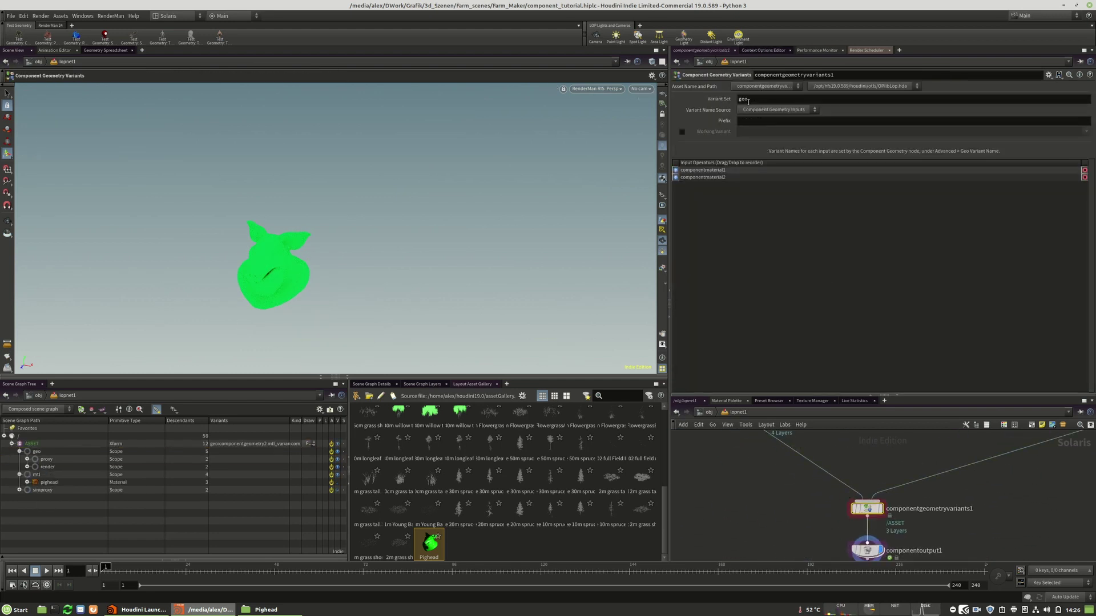
{"action": "middle_click_drag", "start_coordinate": [975, 487], "coordinate": [847, 525]}
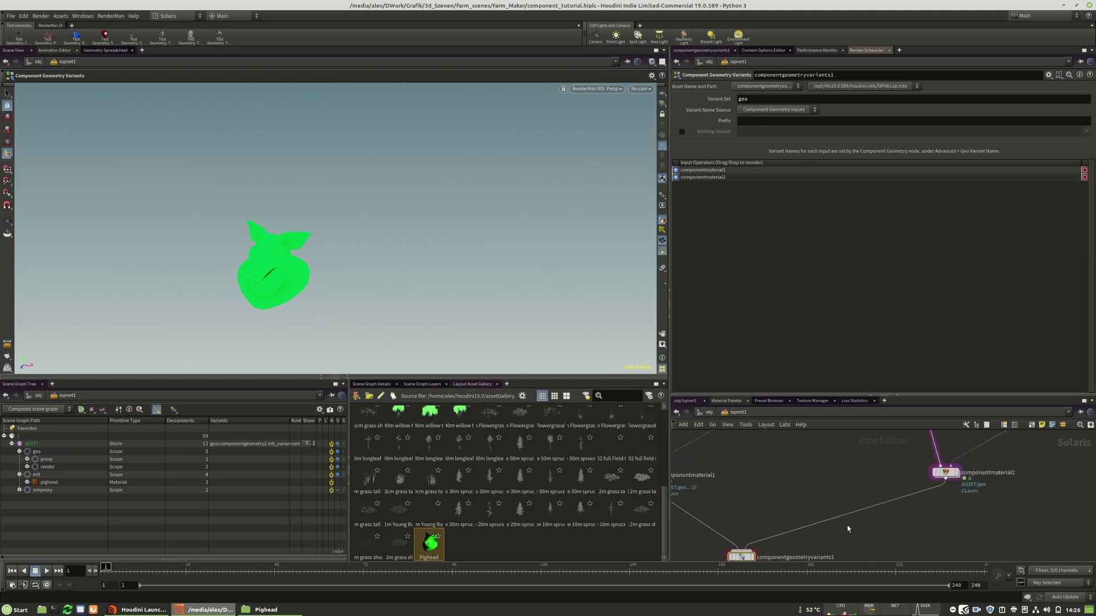
Step: Try mtl_variant2 as componentmaterial2's material variant set, and restore the set name to mtl_variant1
{"action": "left_click", "coordinate": [860, 513]}
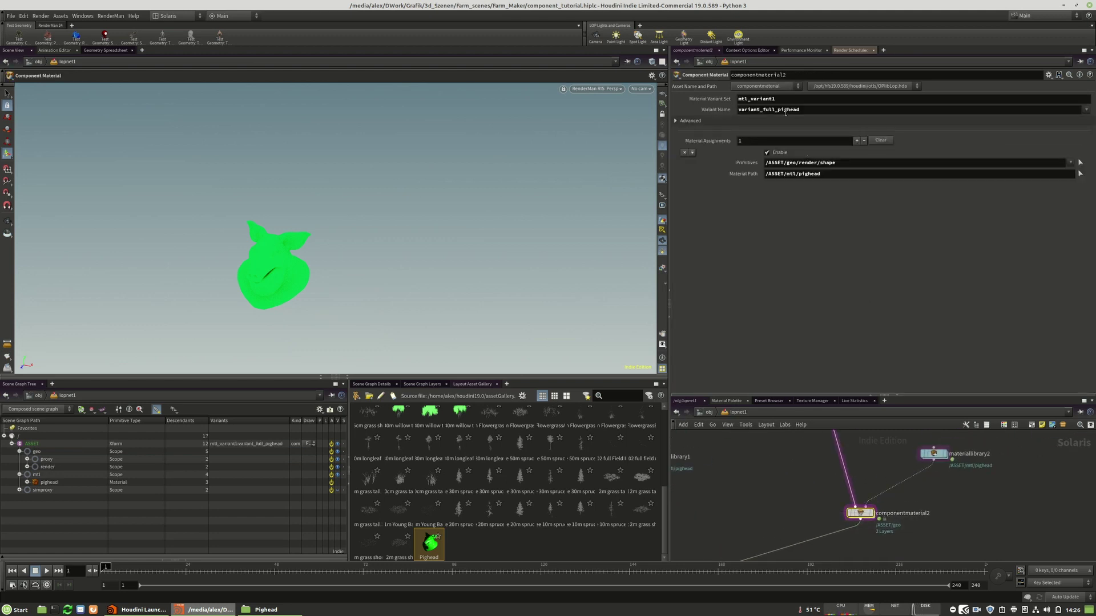
{"action": "left_click", "coordinate": [781, 100]}
{"action": "key", "text": "BackSpace"}
{"action": "type", "text": "2"}
{"action": "key", "text": "Return"}
{"action": "left_click", "coordinate": [767, 98]}
{"action": "type", "text": "1"}
{"action": "key", "text": "Return"}
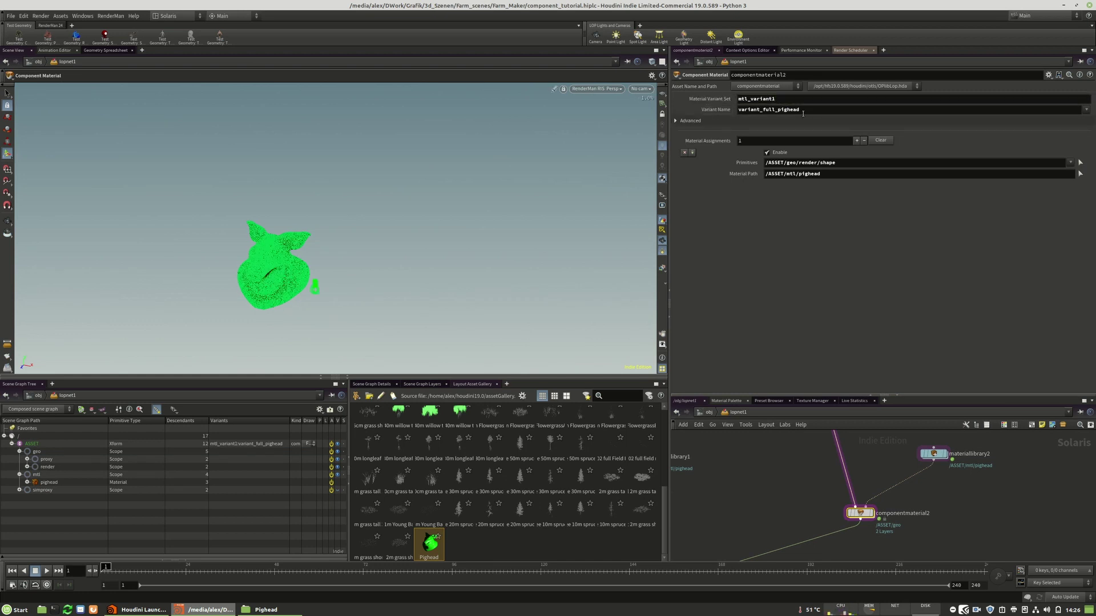
Step: Recolour the duplicated pighead material in materiallibrary2 by setting lamadiffuse1's green colour channel to about 0.025
{"action": "scroll", "coordinate": [824, 497], "scroll_direction": "down", "scroll_amount": 3}
{"action": "middle_click_drag", "start_coordinate": [824, 497], "coordinate": [800, 490]}
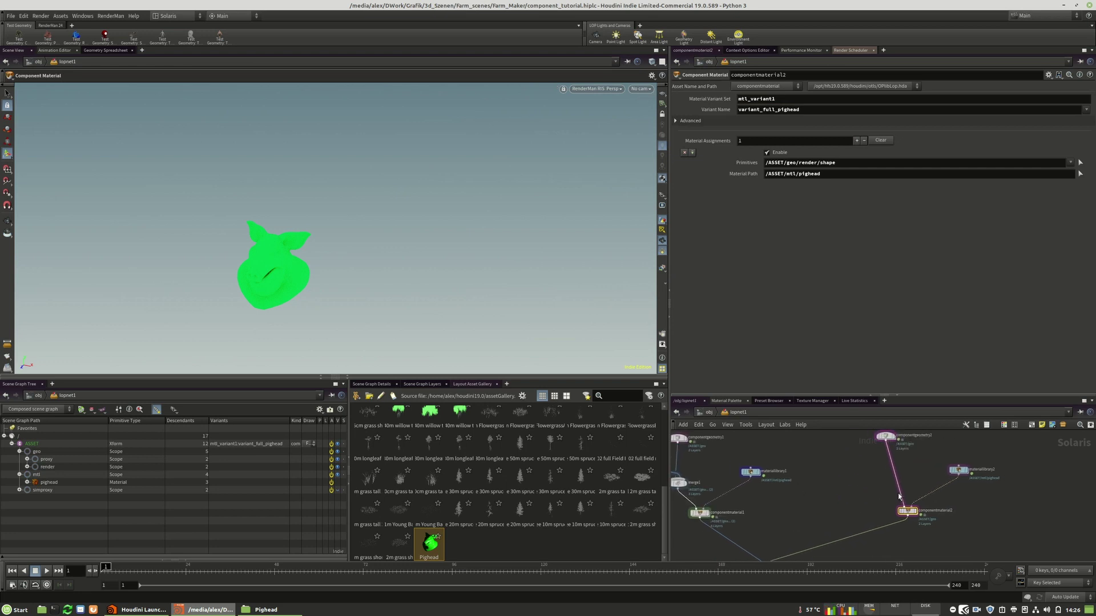
{"action": "left_click", "coordinate": [959, 470]}
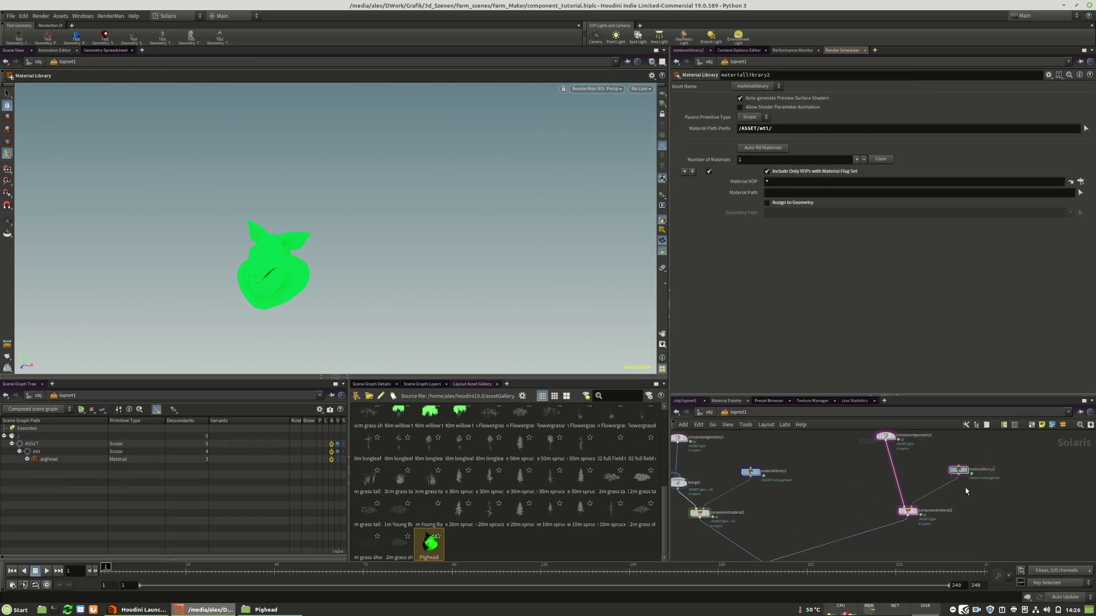
{"action": "double_click", "coordinate": [960, 471]}
{"action": "left_click", "coordinate": [791, 464]}
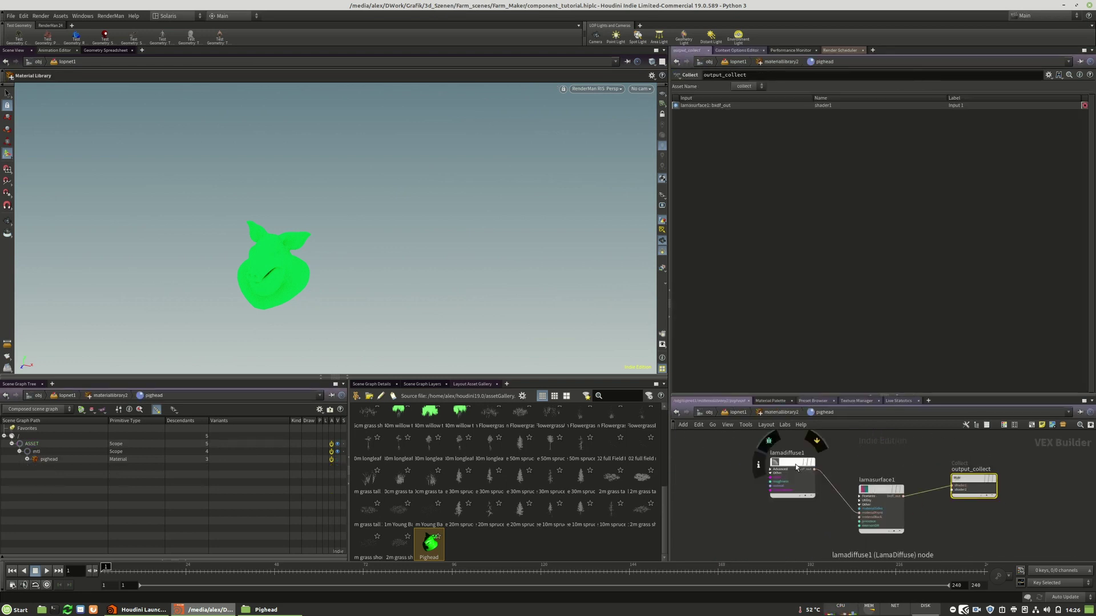
{"action": "left_click", "coordinate": [806, 107]}
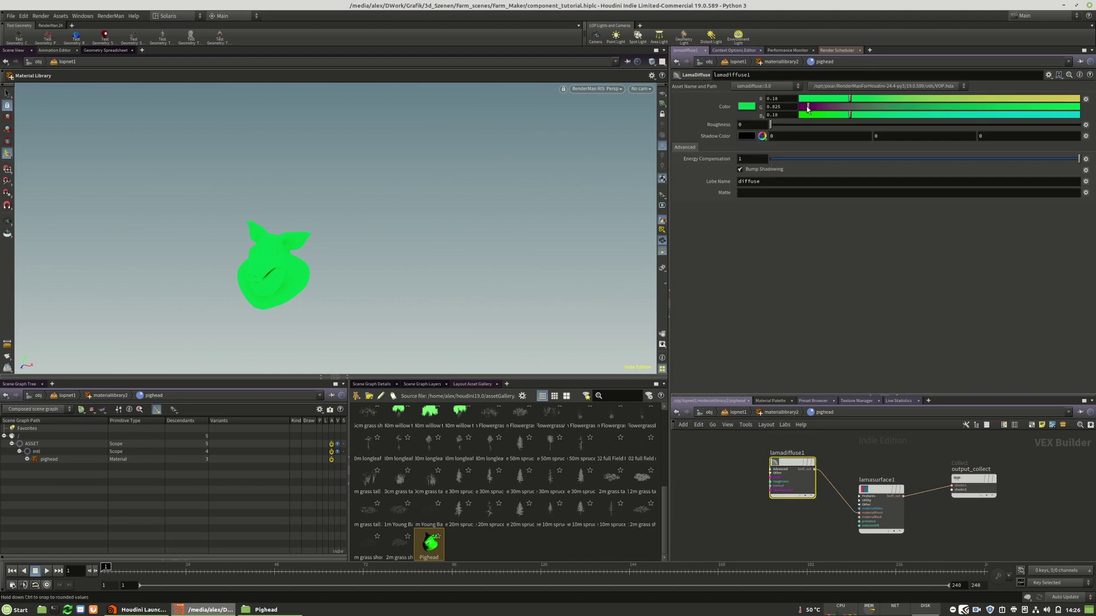
{"action": "key", "text": "u"}
{"action": "key", "text": "u"}
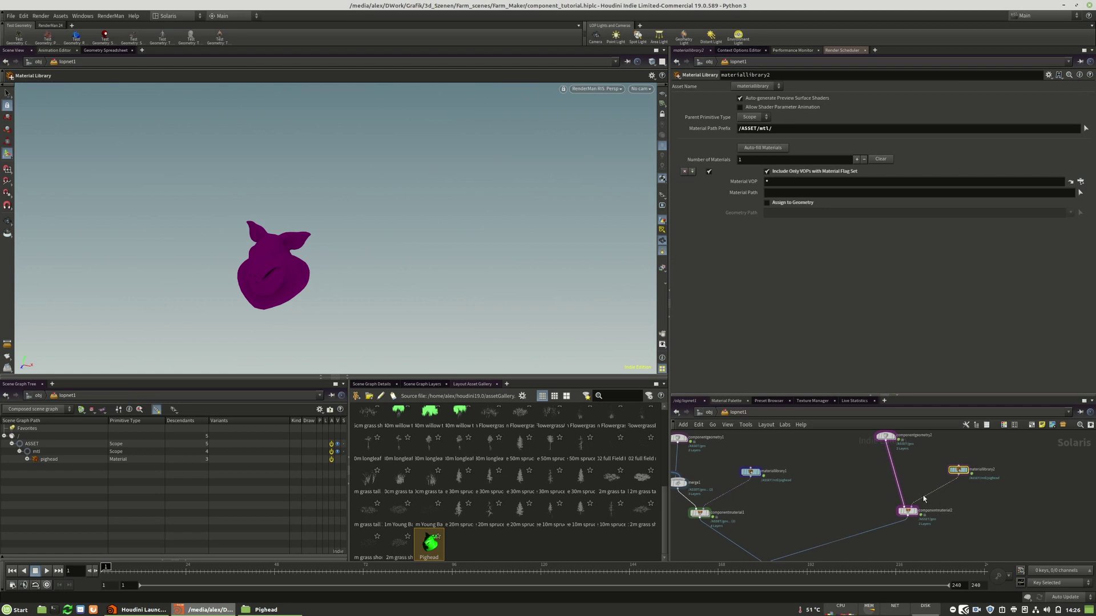
{"action": "left_click_drag", "start_coordinate": [958, 469], "coordinate": [944, 469]}
Step: Set componentmaterial2's material variant set to mtl_variant2 and its variant name to variant_full_pighead_pink
{"action": "left_click", "coordinate": [907, 511]}
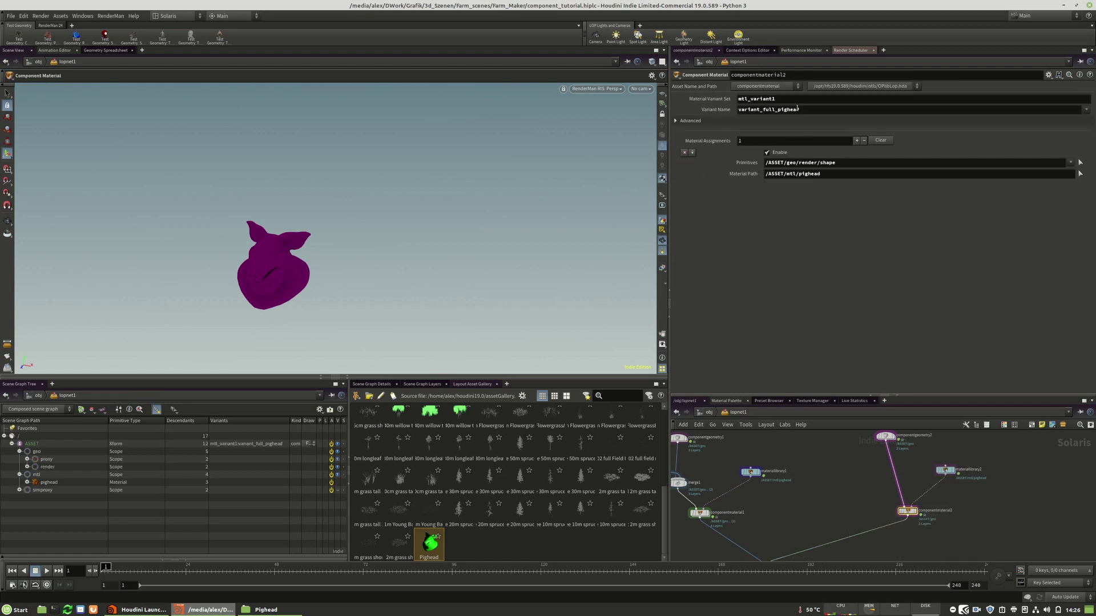
{"action": "left_click", "coordinate": [781, 100]}
{"action": "key", "text": "BackSpace"}
{"action": "type", "text": "2"}
{"action": "key", "text": "Return"}
{"action": "left_click", "coordinate": [807, 109]}
{"action": "type", "text": "2"}
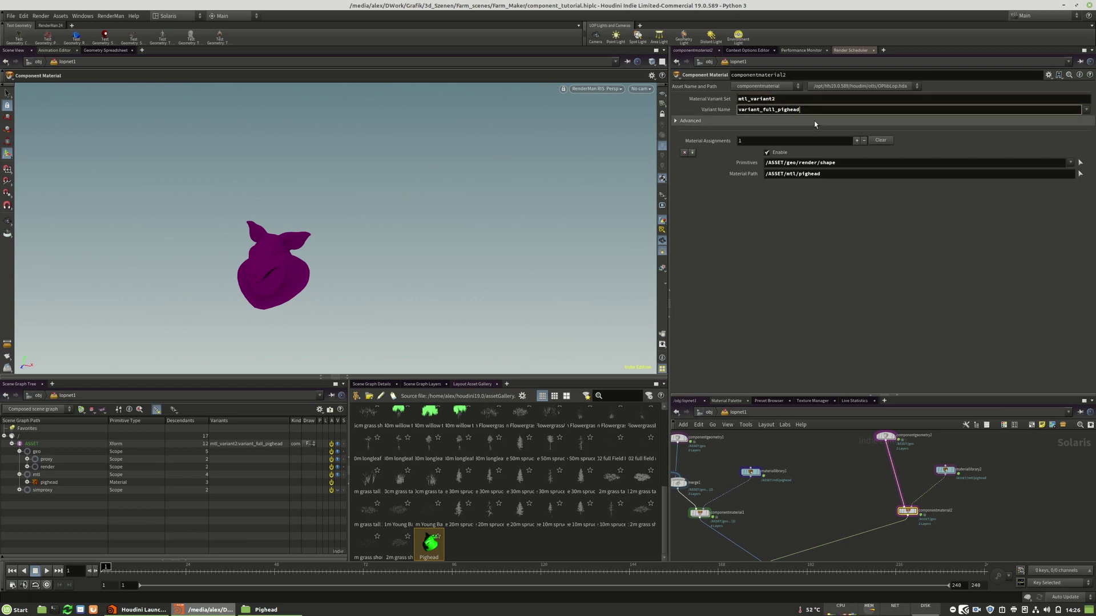
{"action": "key", "text": "Return"}
{"action": "left_click", "coordinate": [818, 110]}
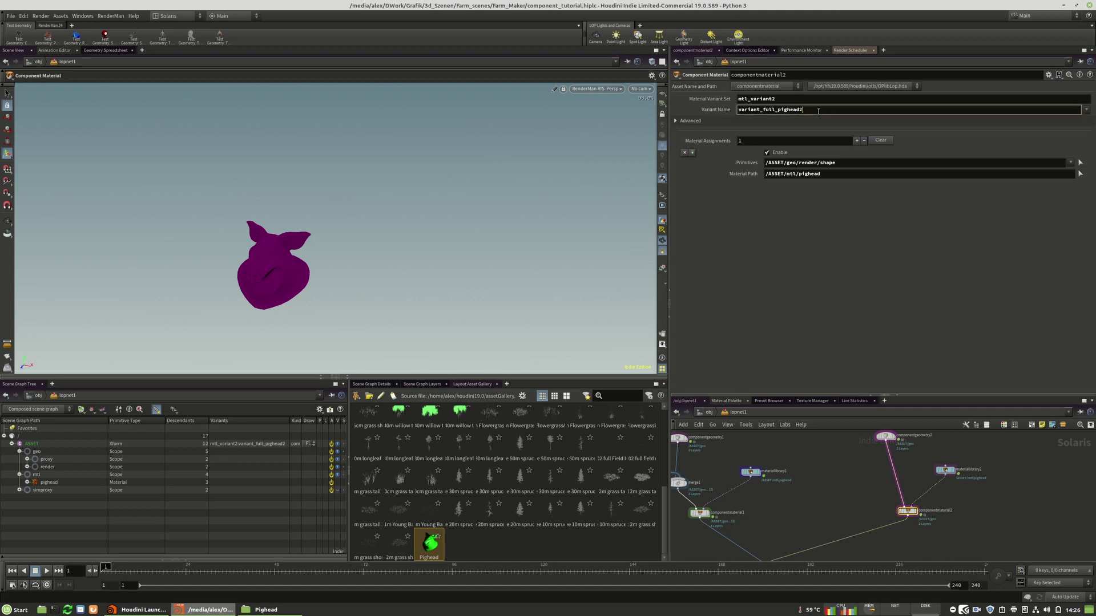
{"action": "key", "text": "BackSpace"}
{"action": "key", "text": "Return"}
Step: Rename the material builder inside materiallibrary2 to pighead_pink
{"action": "middle_click_drag", "start_coordinate": [918, 536], "coordinate": [944, 512]}
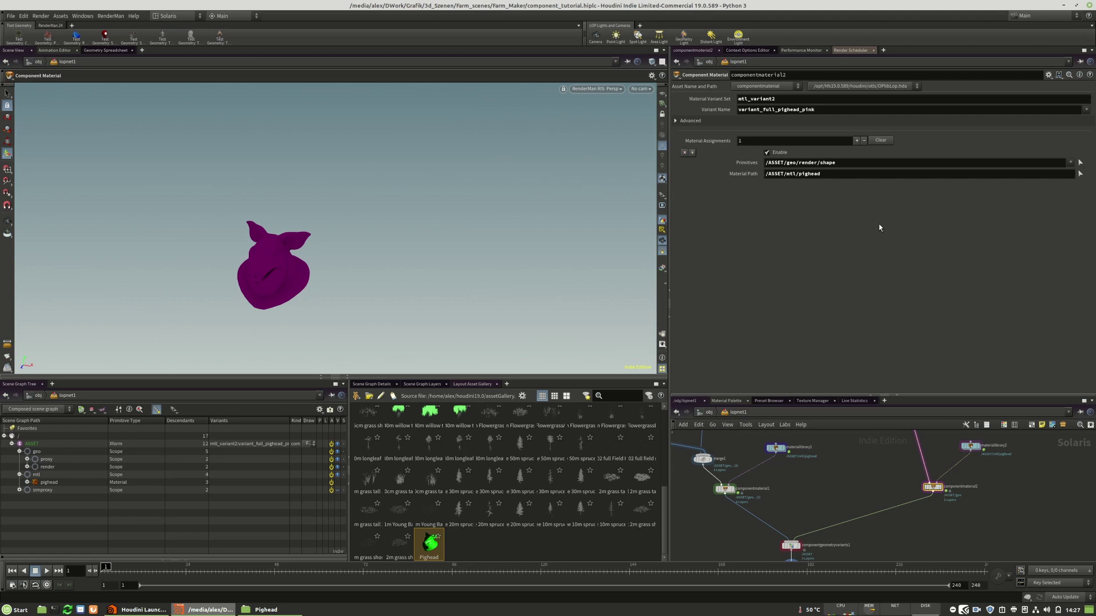
{"action": "double_click", "coordinate": [971, 446]}
{"action": "double_click", "coordinate": [887, 478]}
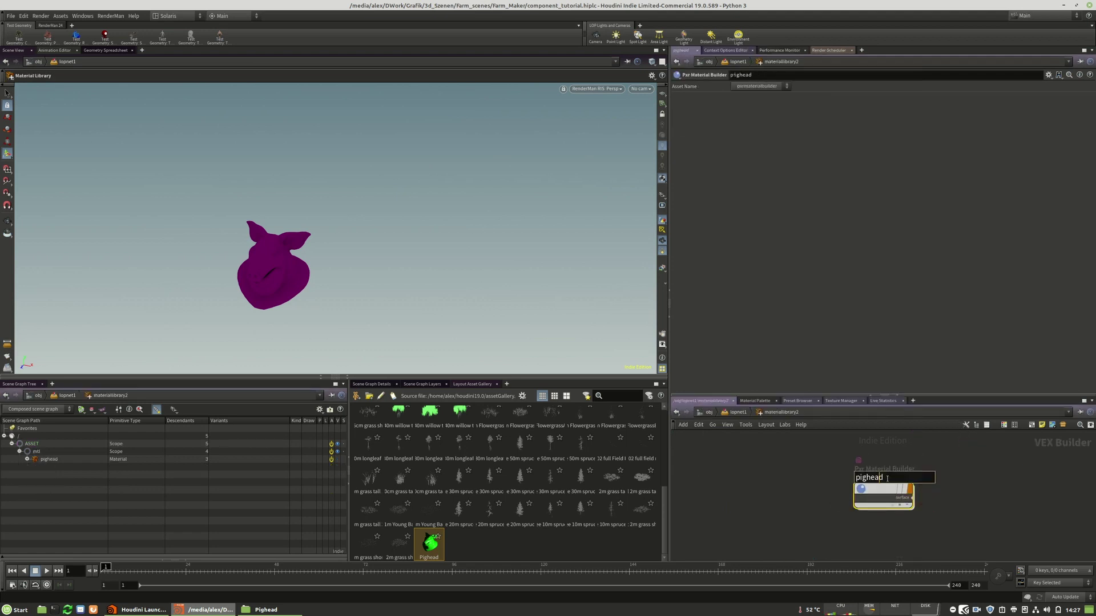
{"action": "type", "text": "_pink"}
{"action": "key", "text": "Return"}
{"action": "key", "text": "u"}
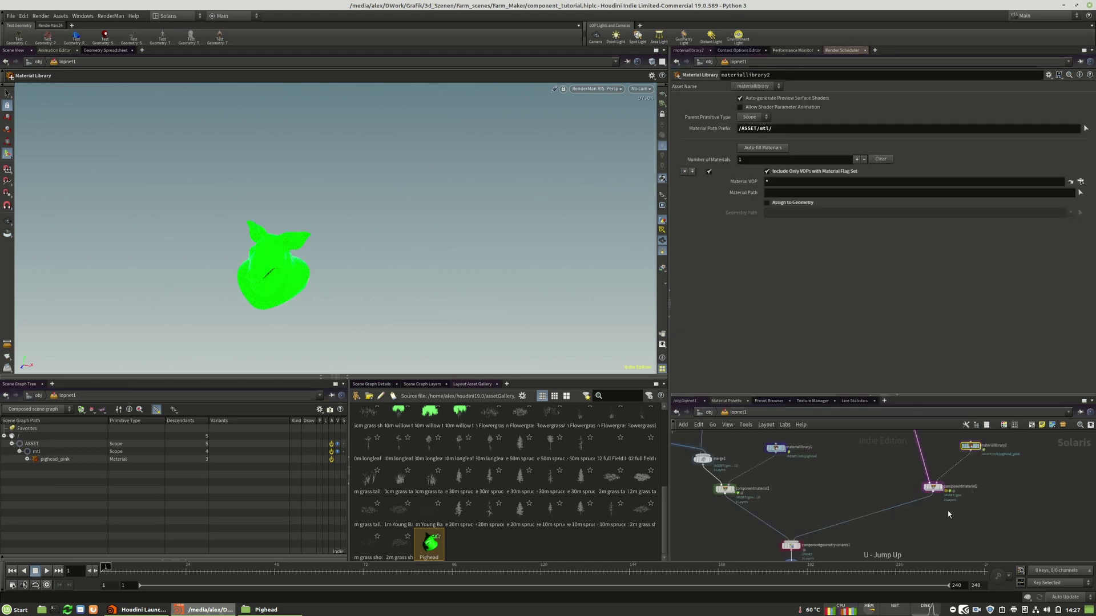
Step: Assign /ASSET/mtl/pighead_pink as the material path in componentmaterial2
{"action": "left_click", "coordinate": [933, 488]}
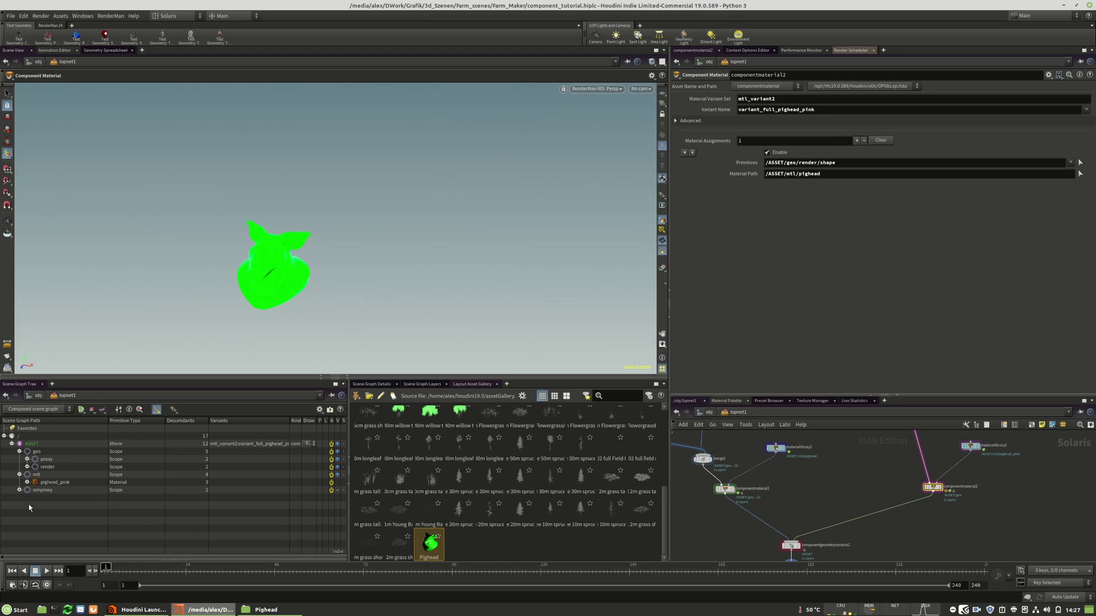
{"action": "left_click_drag", "start_coordinate": [57, 485], "coordinate": [742, 157]}
{"action": "left_click_drag", "start_coordinate": [835, 182], "coordinate": [831, 174]}
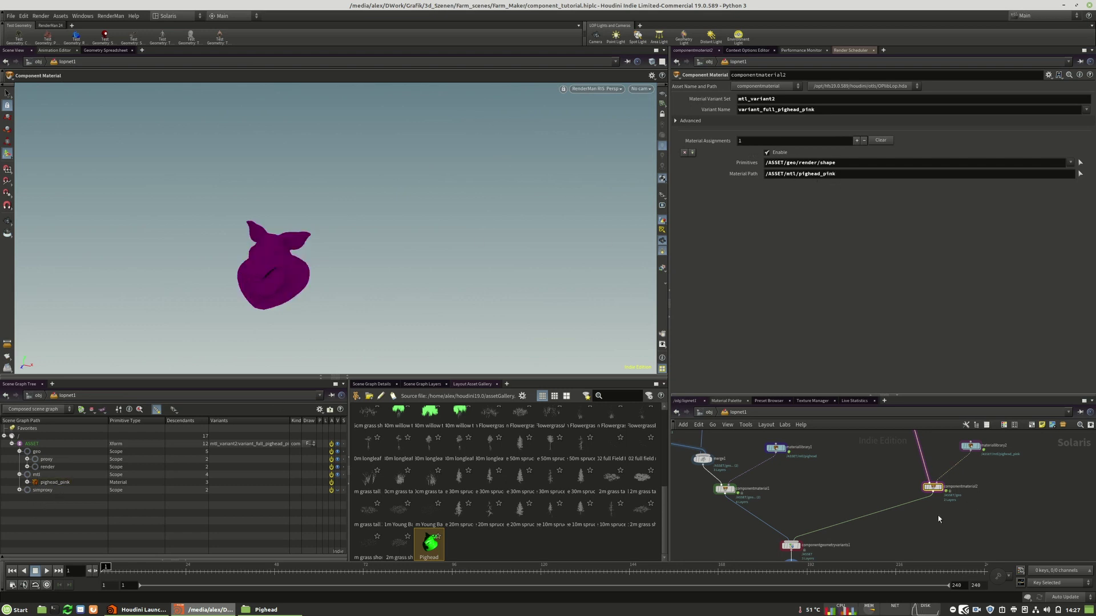
Step: Test the Pighead primitive's geo variants on componentoutput1 by switching to componentgeometry1 and back to componentgeometry2
{"action": "middle_click_drag", "start_coordinate": [937, 516], "coordinate": [976, 468]}
{"action": "left_click", "coordinate": [831, 525]}
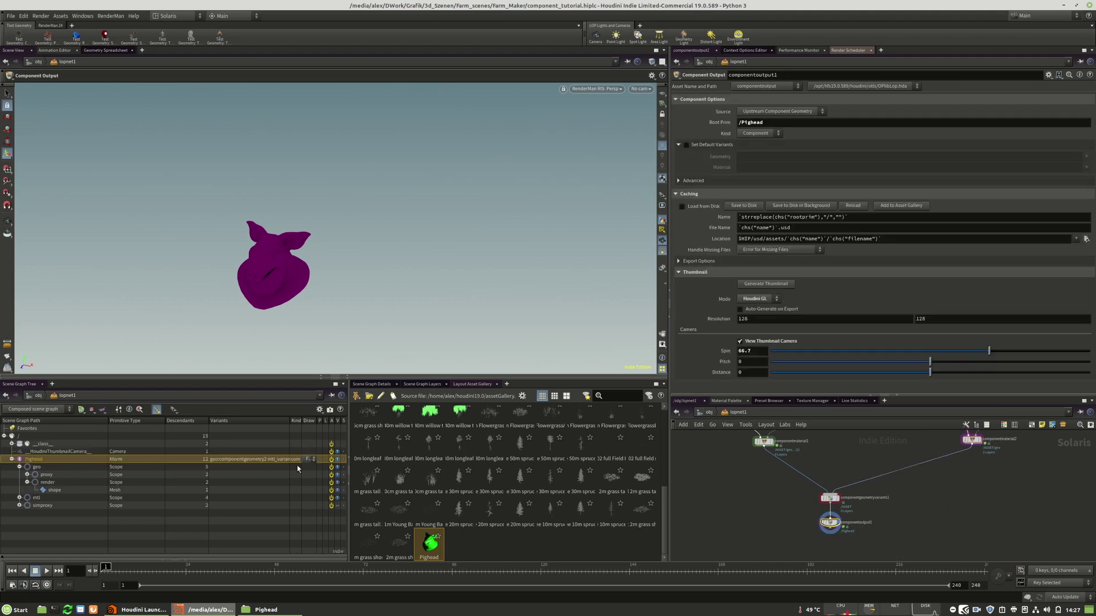
{"action": "right_click", "coordinate": [232, 463]}
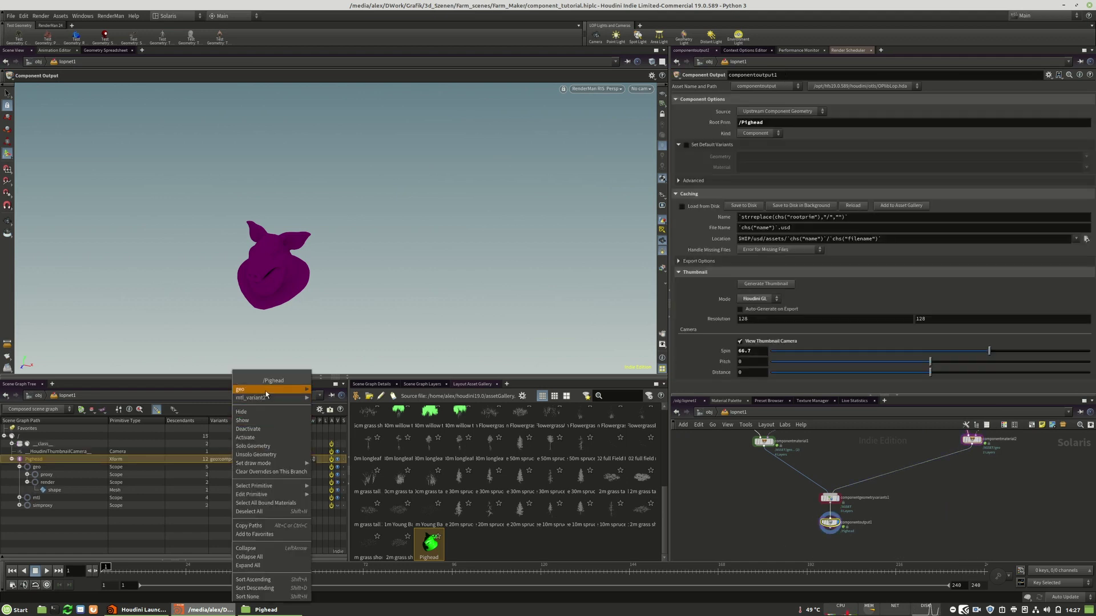
{"action": "mouse_move", "coordinate": [256, 398]}
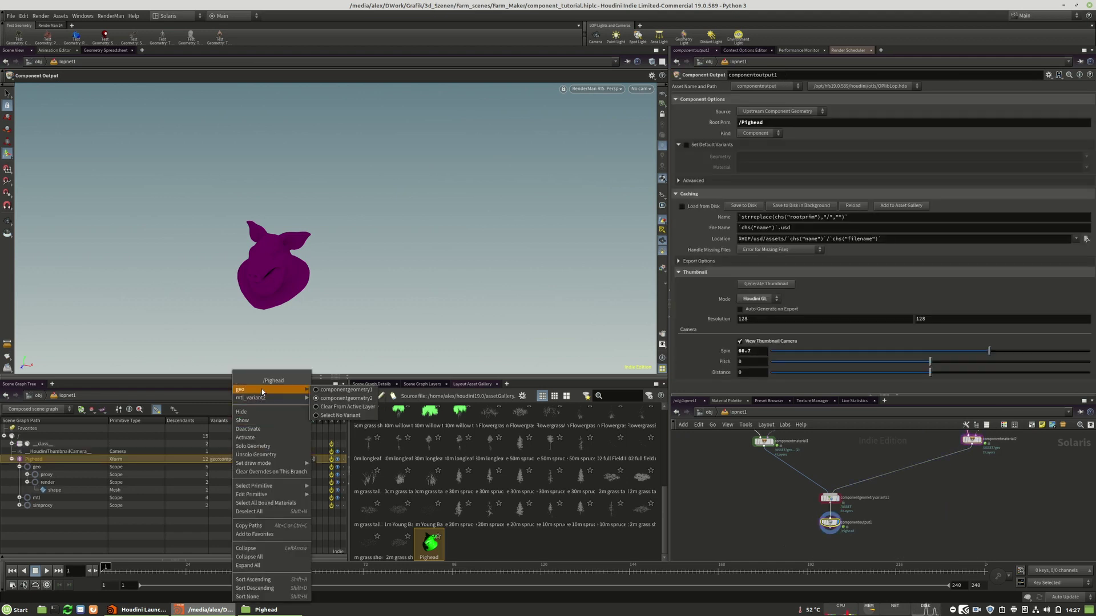
{"action": "mouse_move", "coordinate": [290, 391]}
{"action": "left_click", "coordinate": [344, 390]}
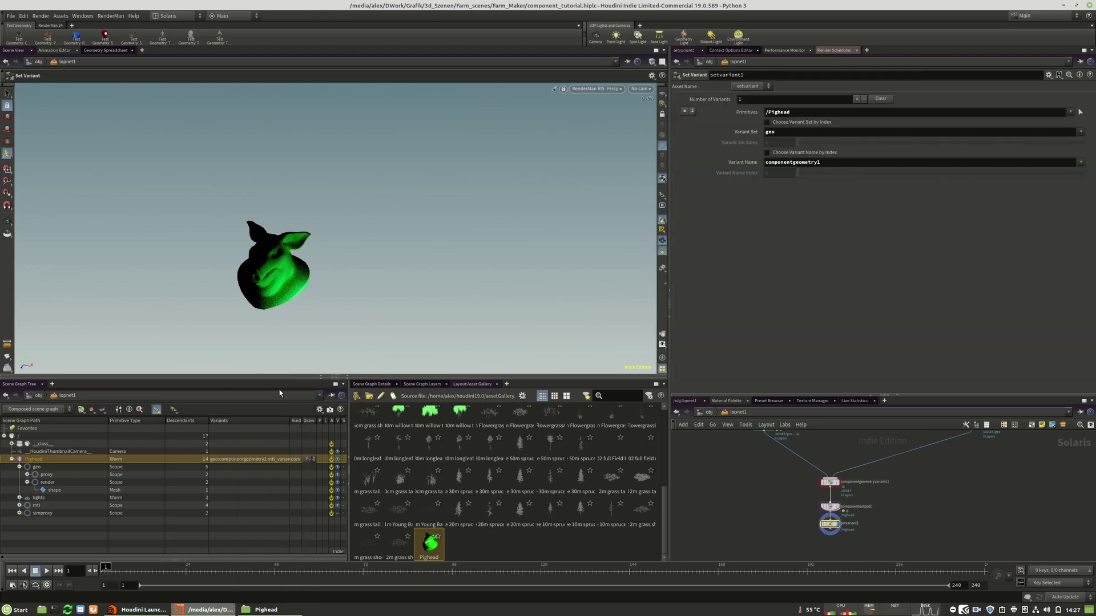
{"action": "right_click", "coordinate": [254, 459]}
{"action": "mouse_move", "coordinate": [290, 393]}
{"action": "left_click", "coordinate": [379, 399]}
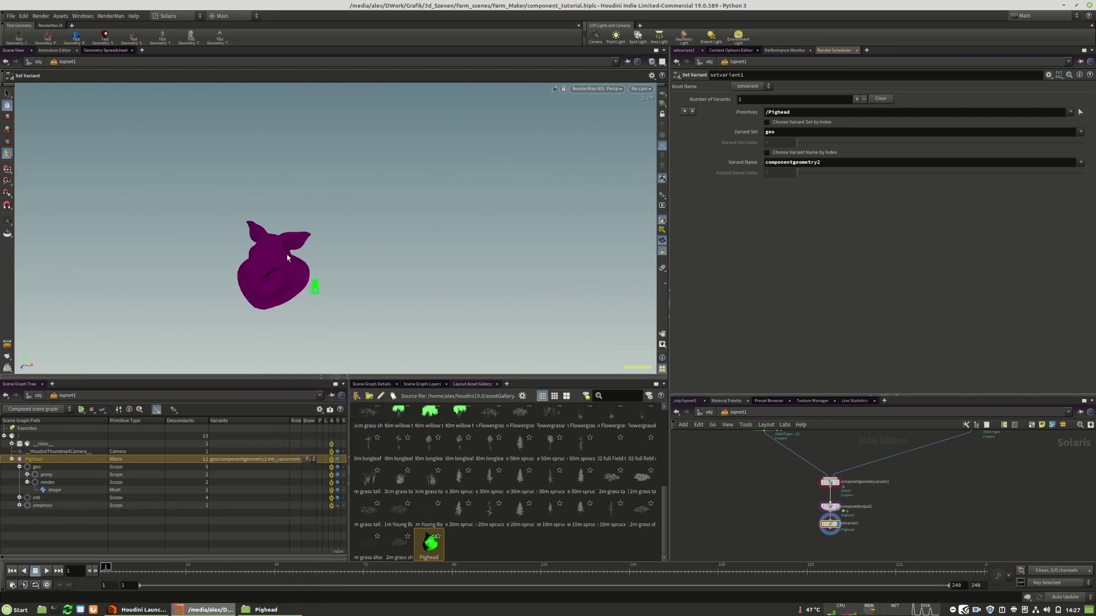
Step: Review the geo variant choices of the Pighead primitive at componentoutput1
{"action": "scroll", "coordinate": [837, 507], "scroll_direction": "up", "scroll_amount": 4}
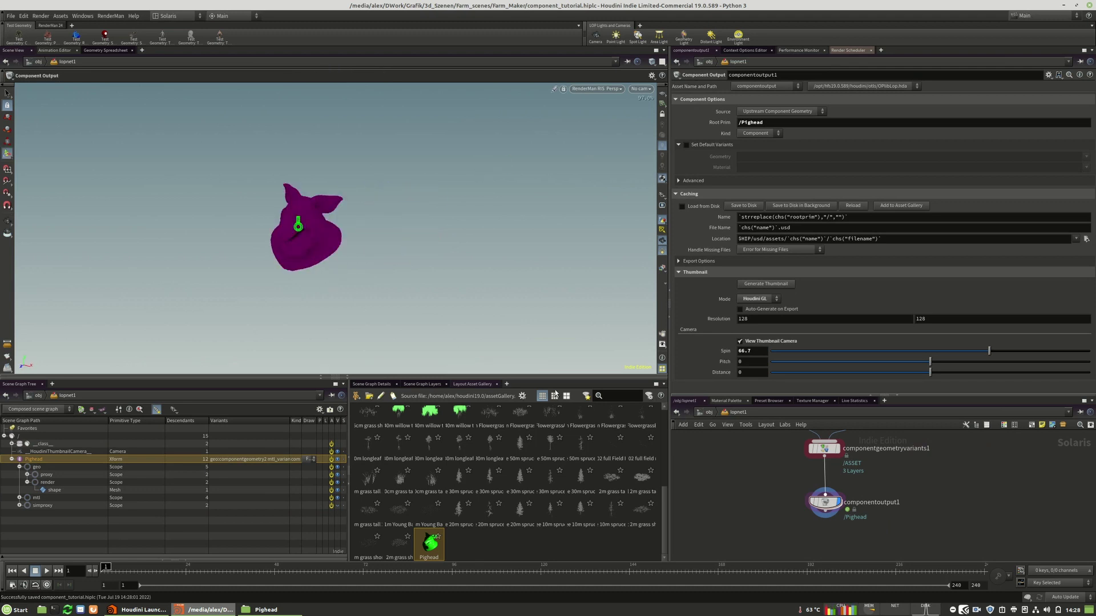
{"action": "scroll", "coordinate": [773, 558], "scroll_direction": "down", "scroll_amount": 4}
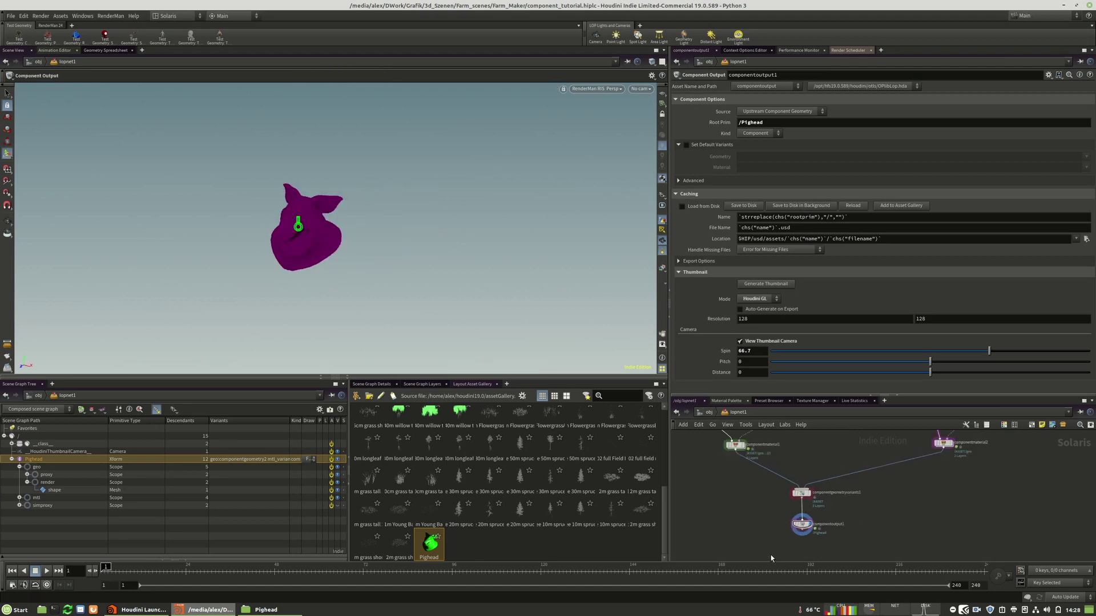
{"action": "right_click", "coordinate": [230, 464]}
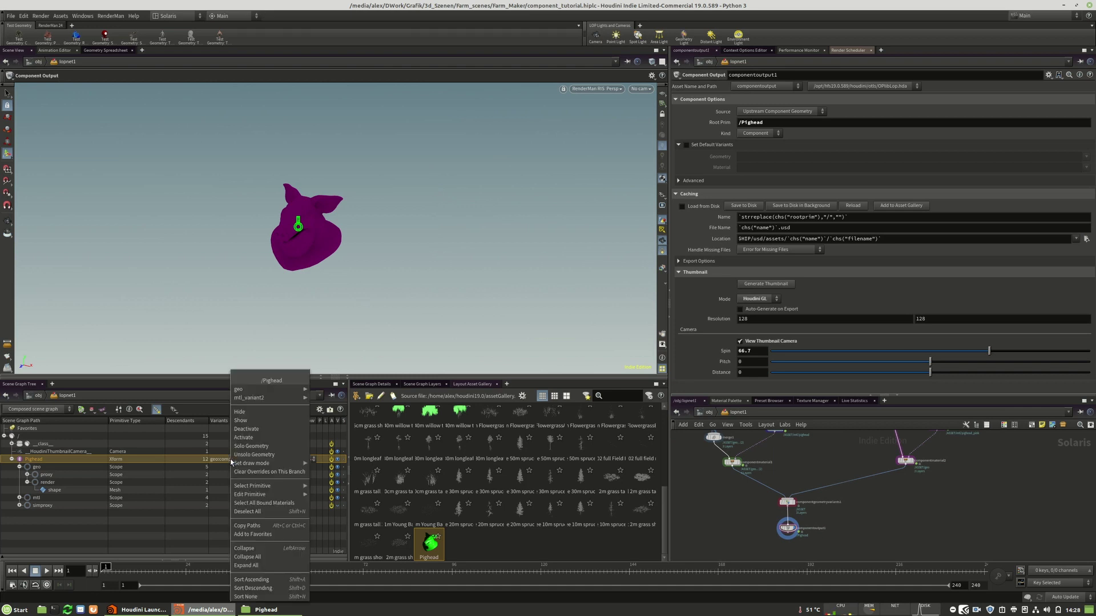
{"action": "mouse_move", "coordinate": [258, 390]}
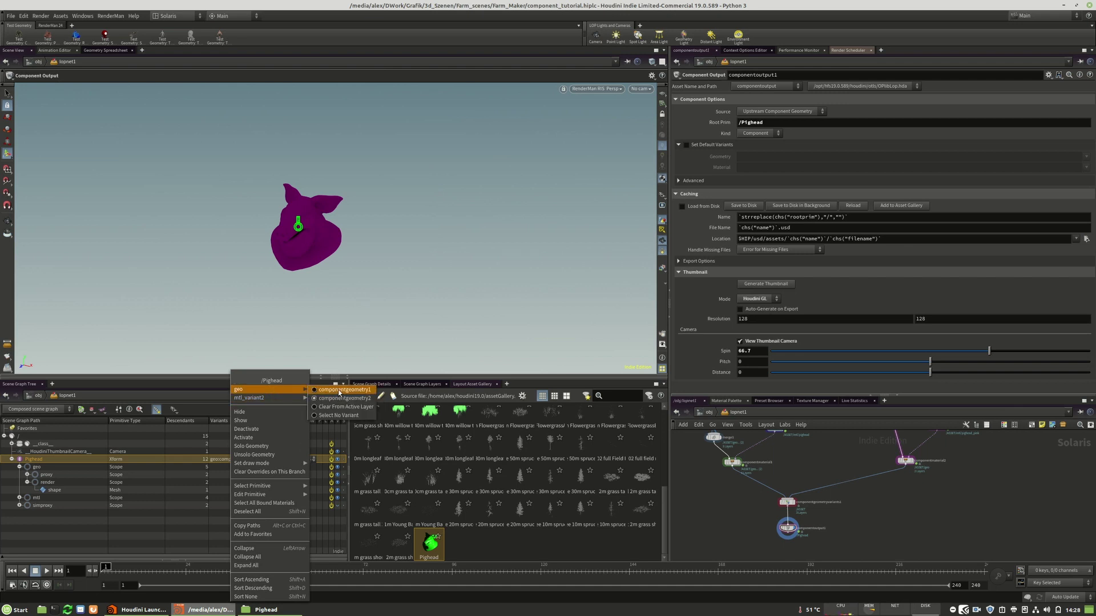
{"action": "left_click", "coordinate": [342, 398]}
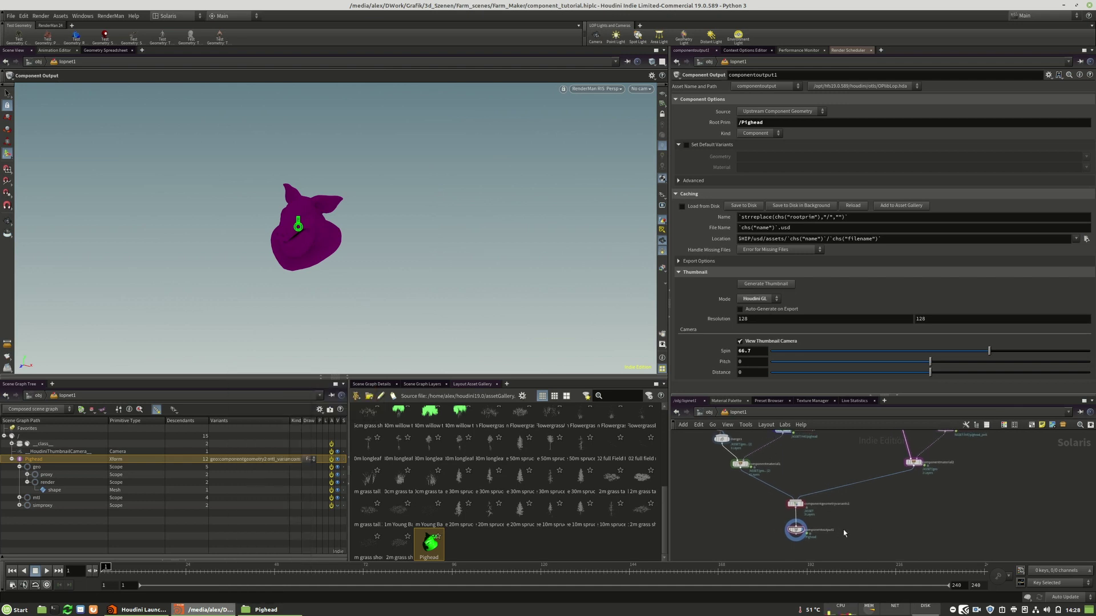
{"action": "scroll", "coordinate": [844, 533], "scroll_direction": "down", "scroll_amount": 2}
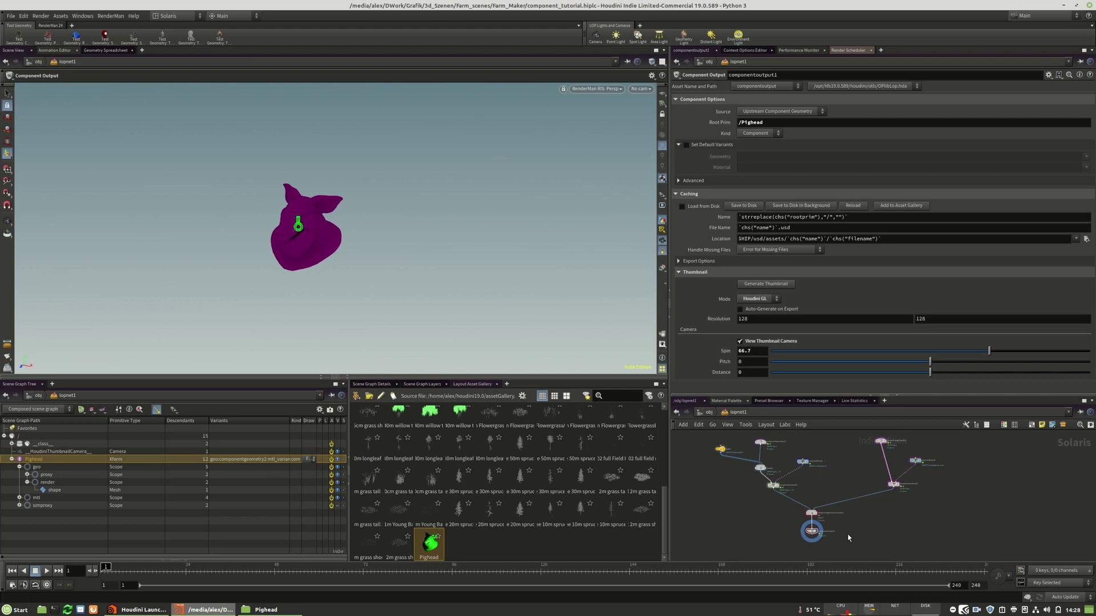